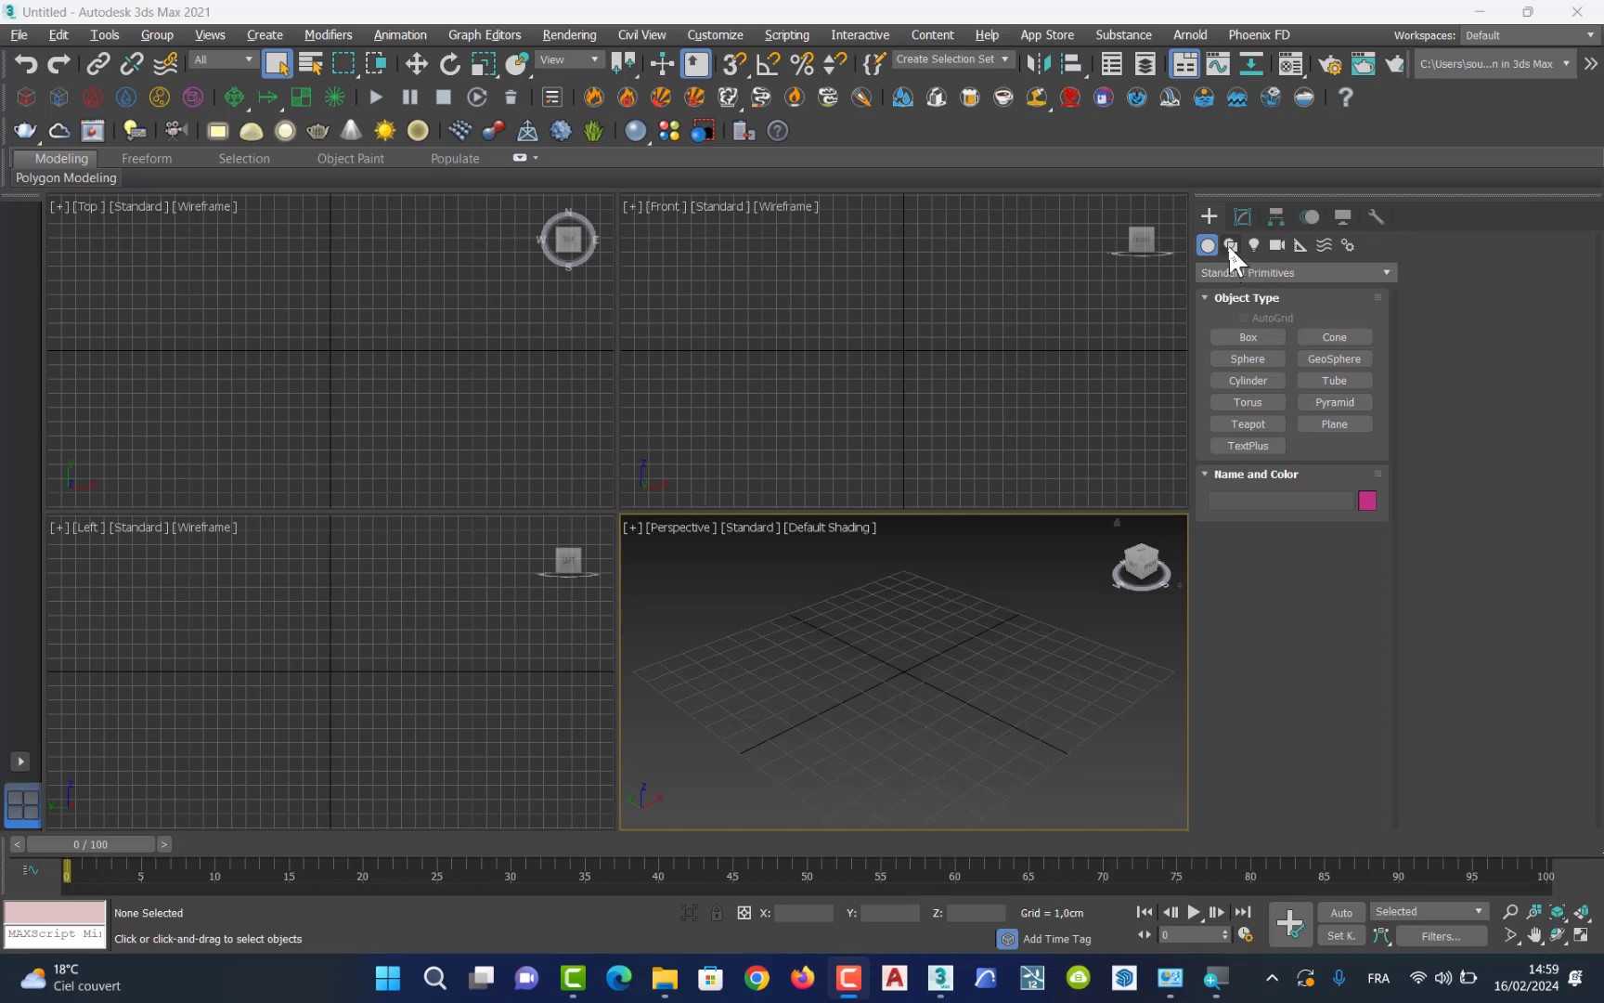
pyautogui.click(1231, 246)
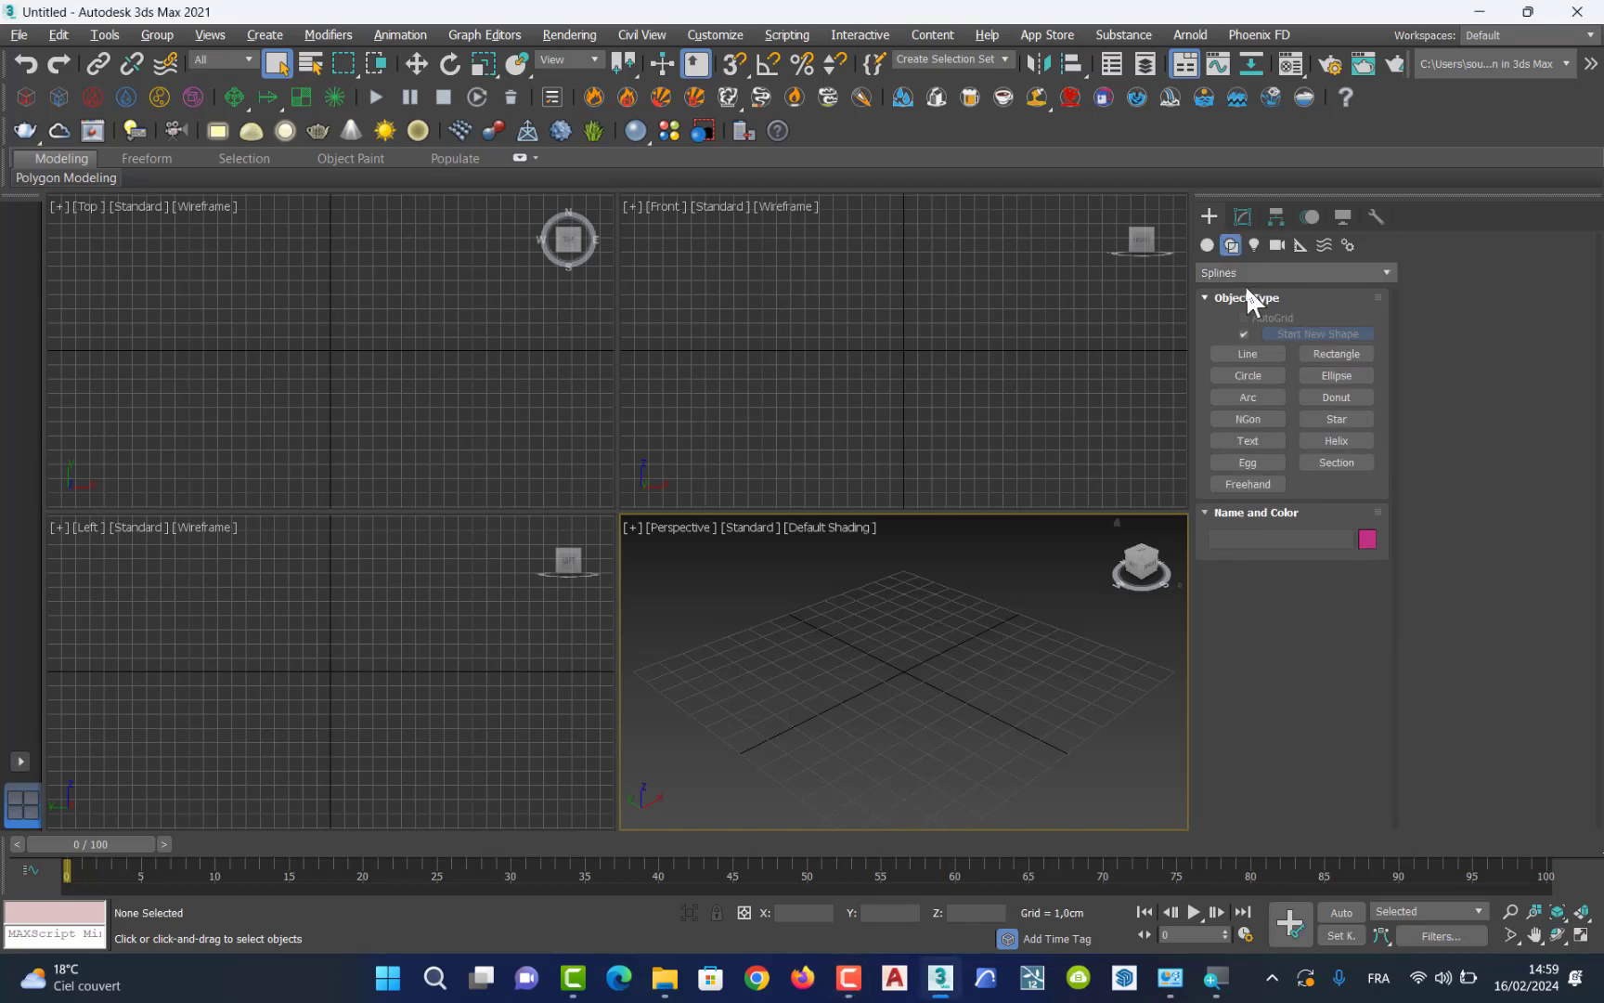
pyautogui.click(1312, 350)
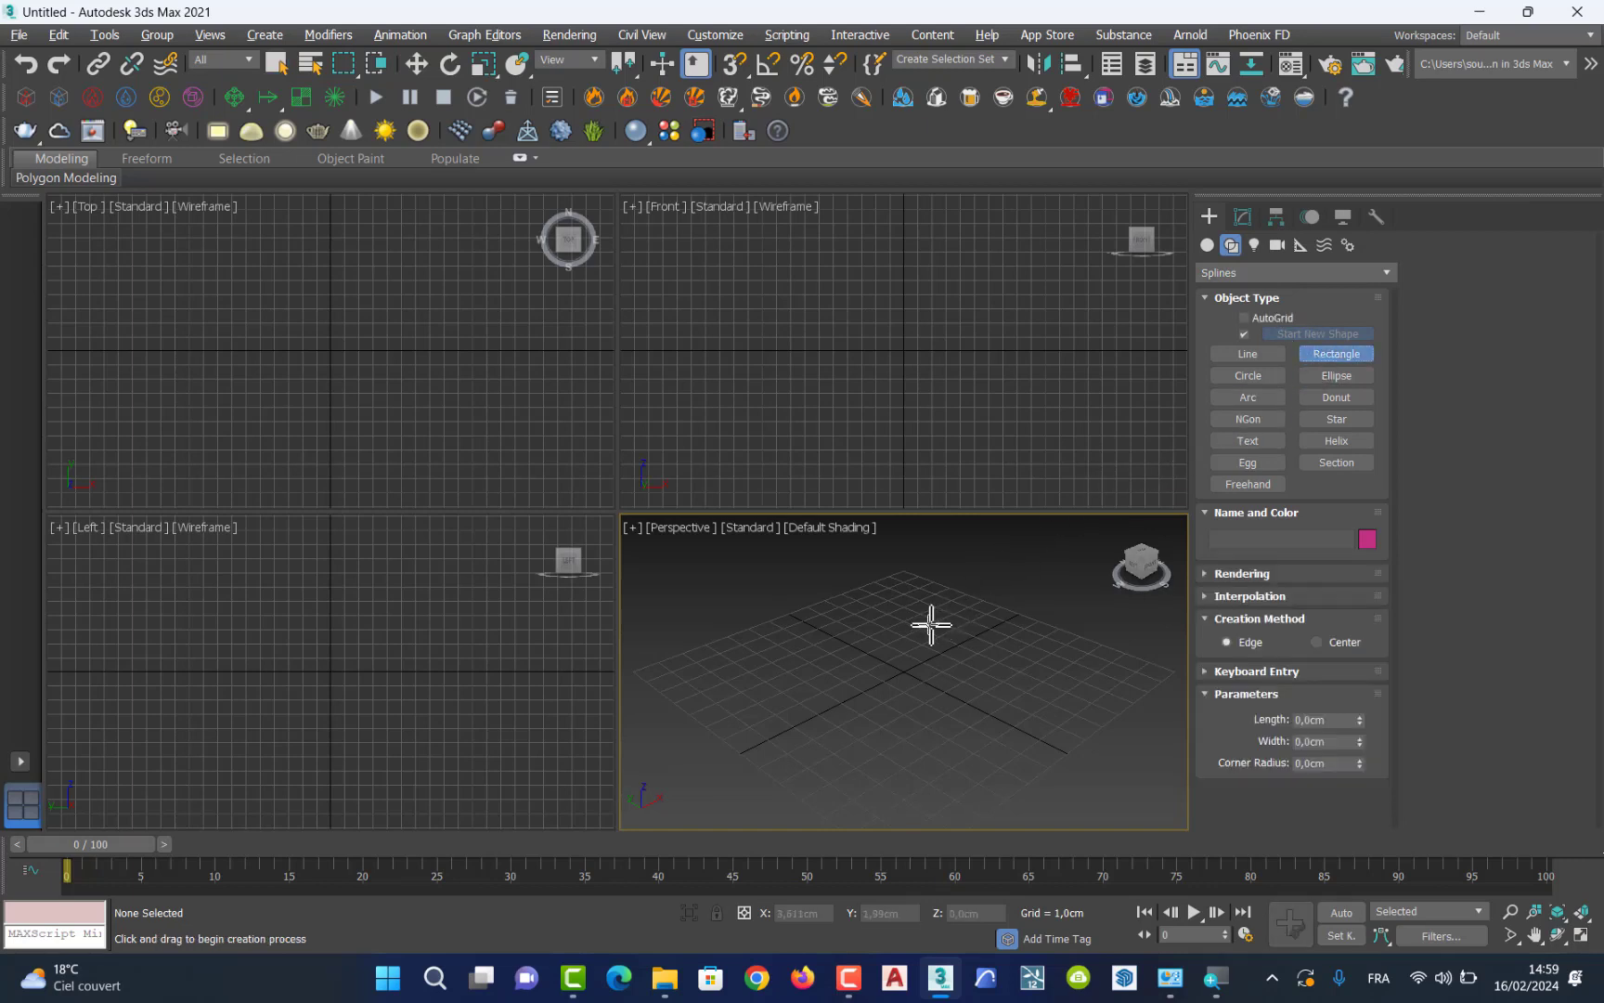
pyautogui.moveTo(915, 628); pyautogui.dragTo(849, 761)
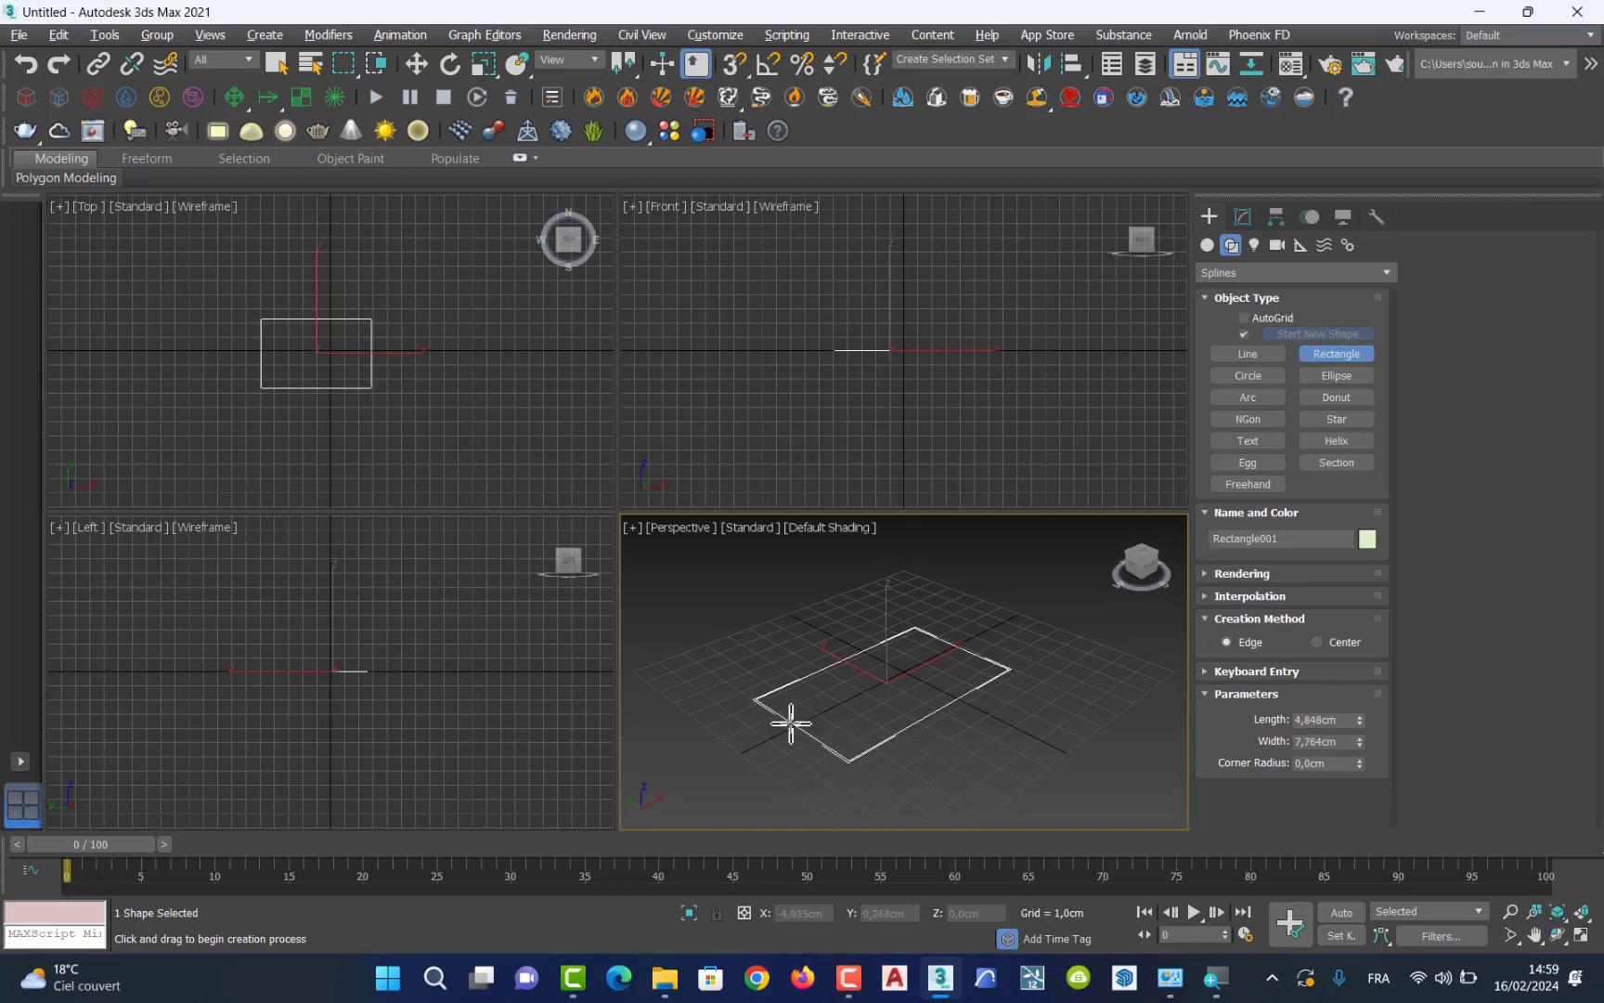
pyautogui.hotkey('ctrl', 'z')
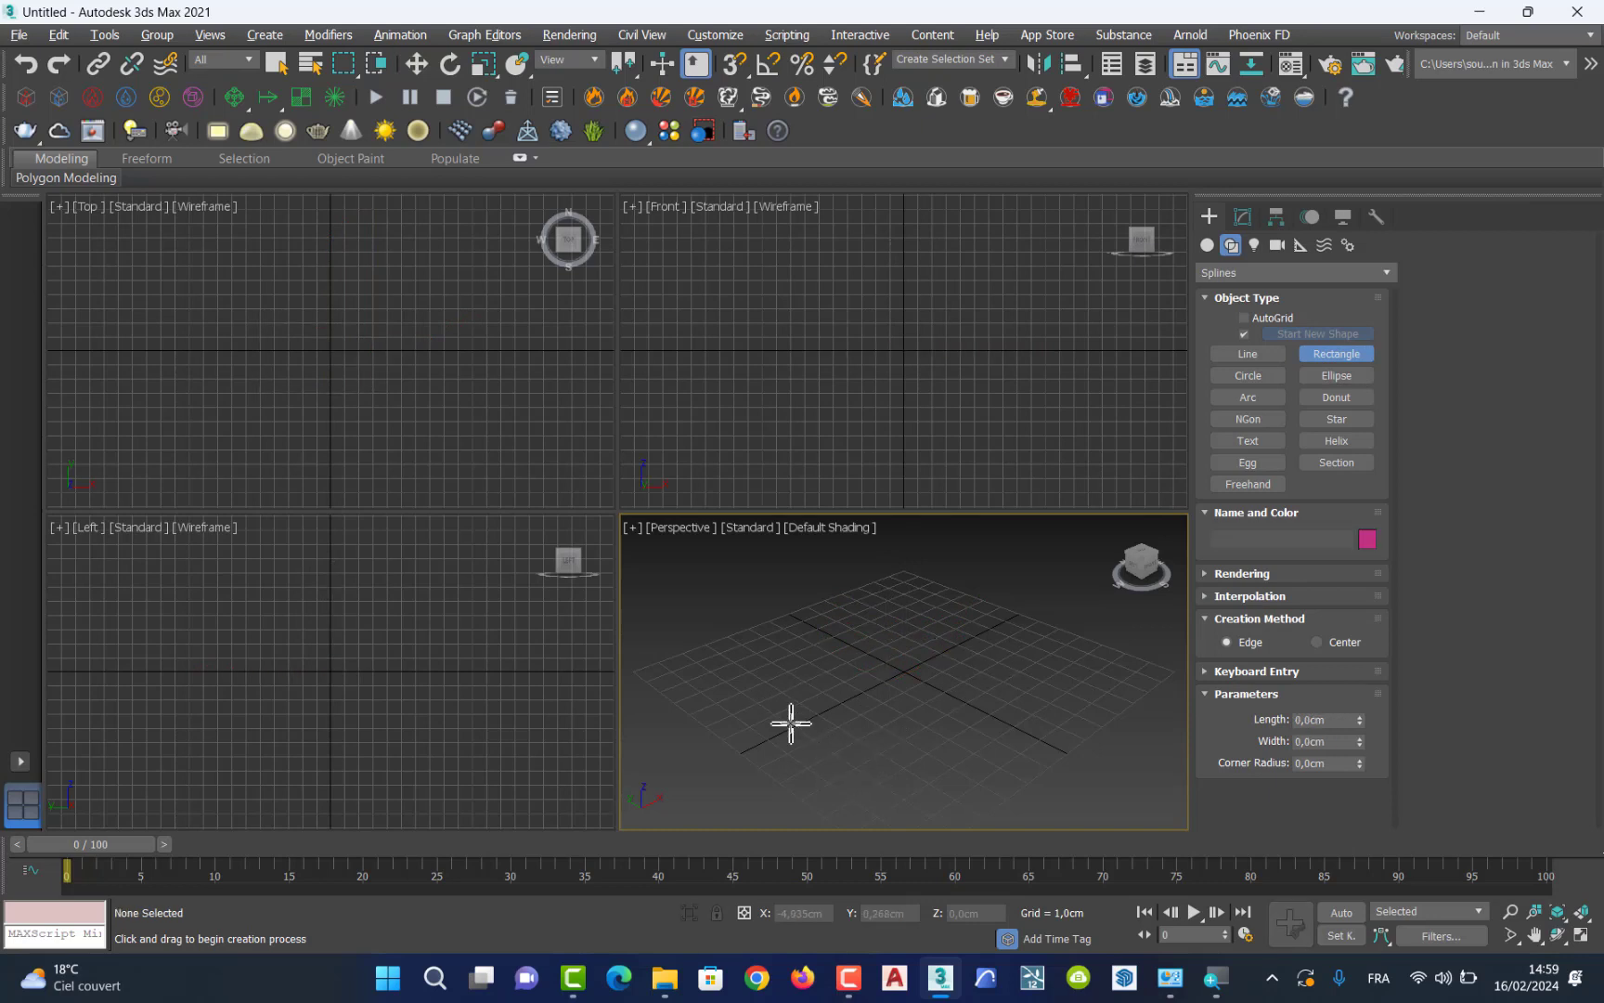
pyautogui.click(848, 978)
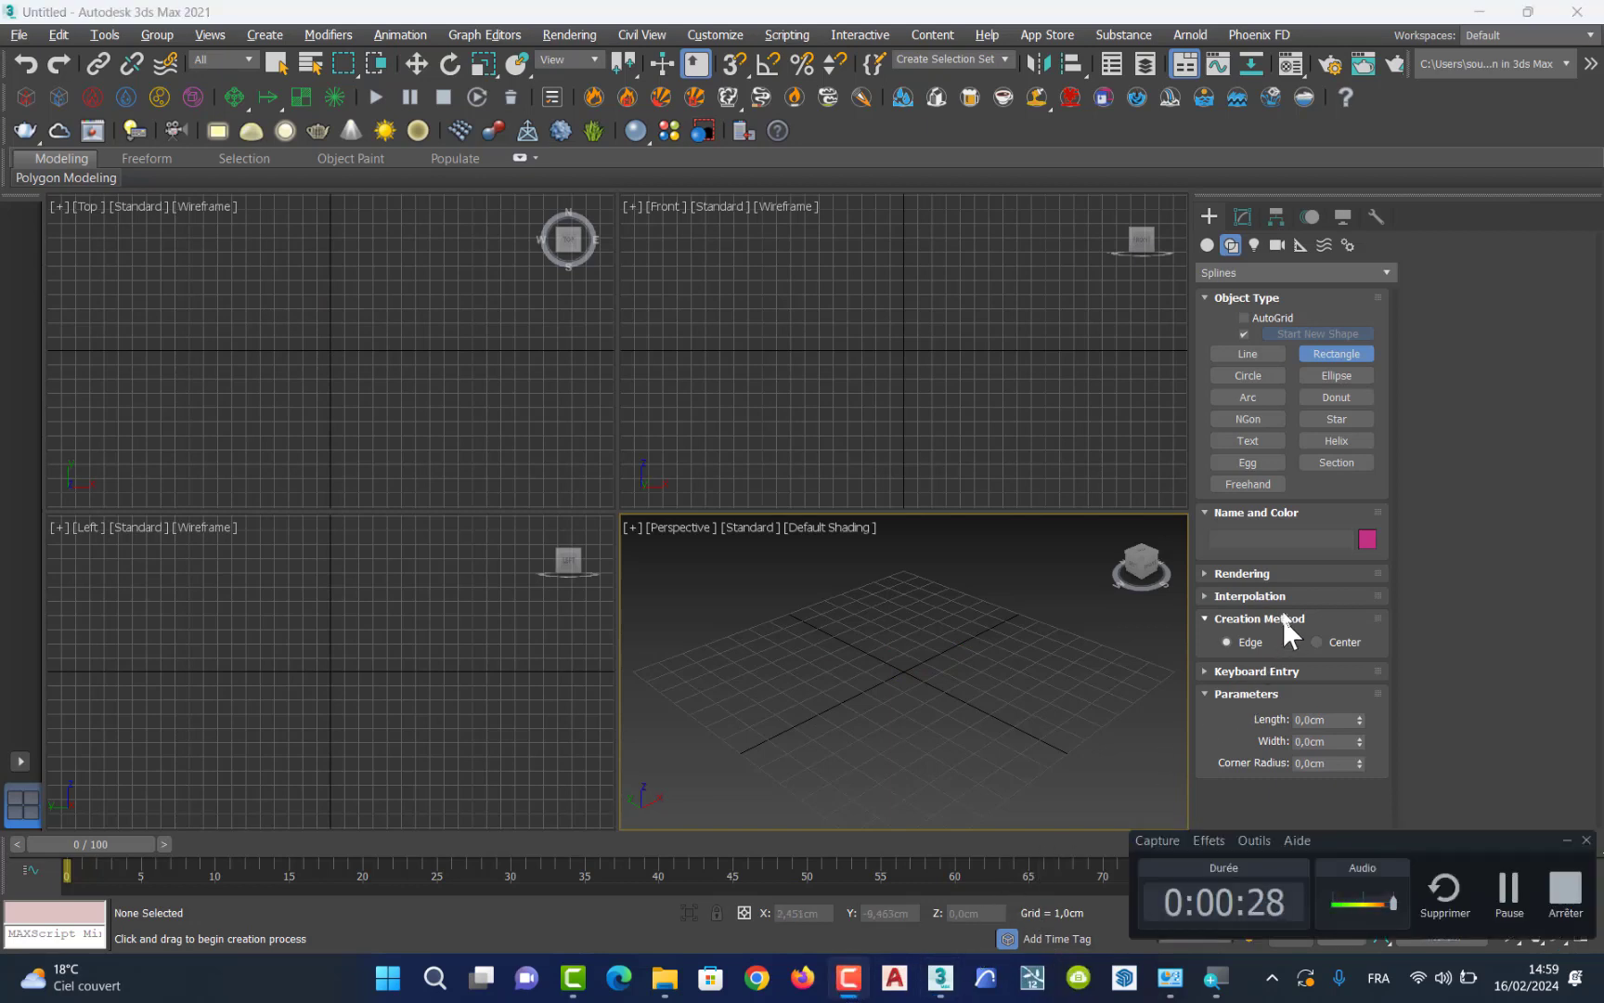
# Create a rounded rectangle spline at the origin by keyboard entry, 2 m long and 1 m wide, with a 10 cm corner radius.
pyautogui.click(1283, 671)
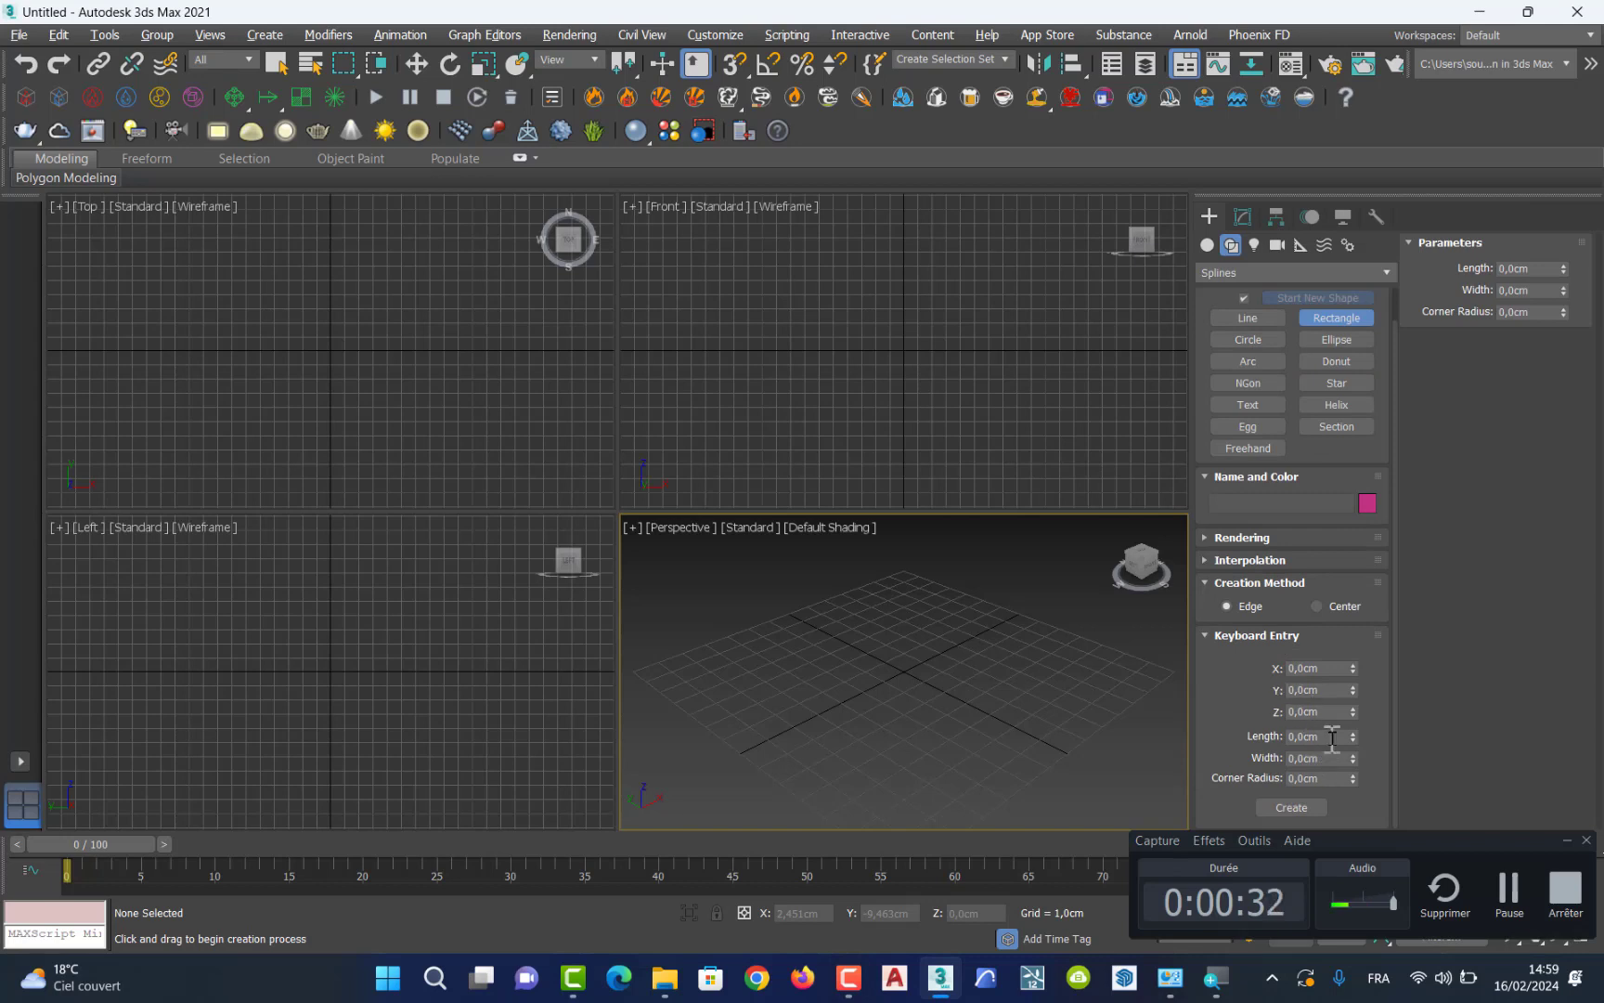
pyautogui.click(1328, 736)
pyautogui.write('2')
pyautogui.write('m')
pyautogui.press('Tab')
pyautogui.write('1m')
pyautogui.press('Tab')
pyautogui.write('10')
pyautogui.click(1276, 806)
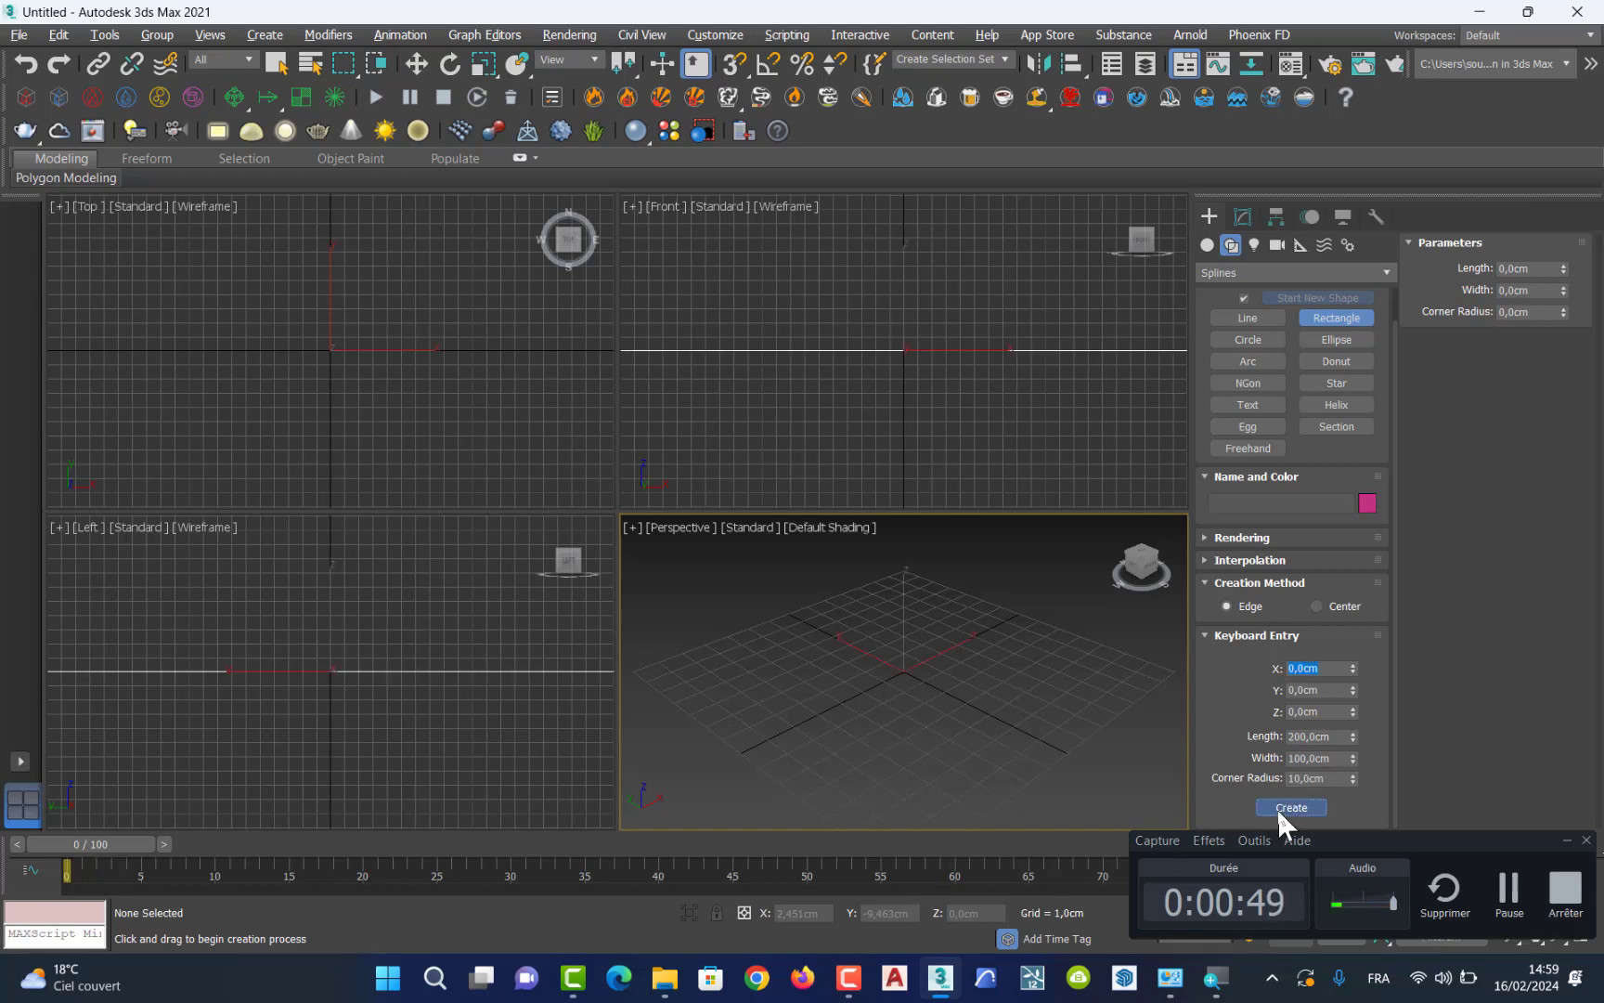
pyautogui.rightClick(919, 627)
# Frame the rounded rectangle in the Front, Top and Left views and apply a Sweep modifier to it.
pyautogui.rightClick(919, 422)
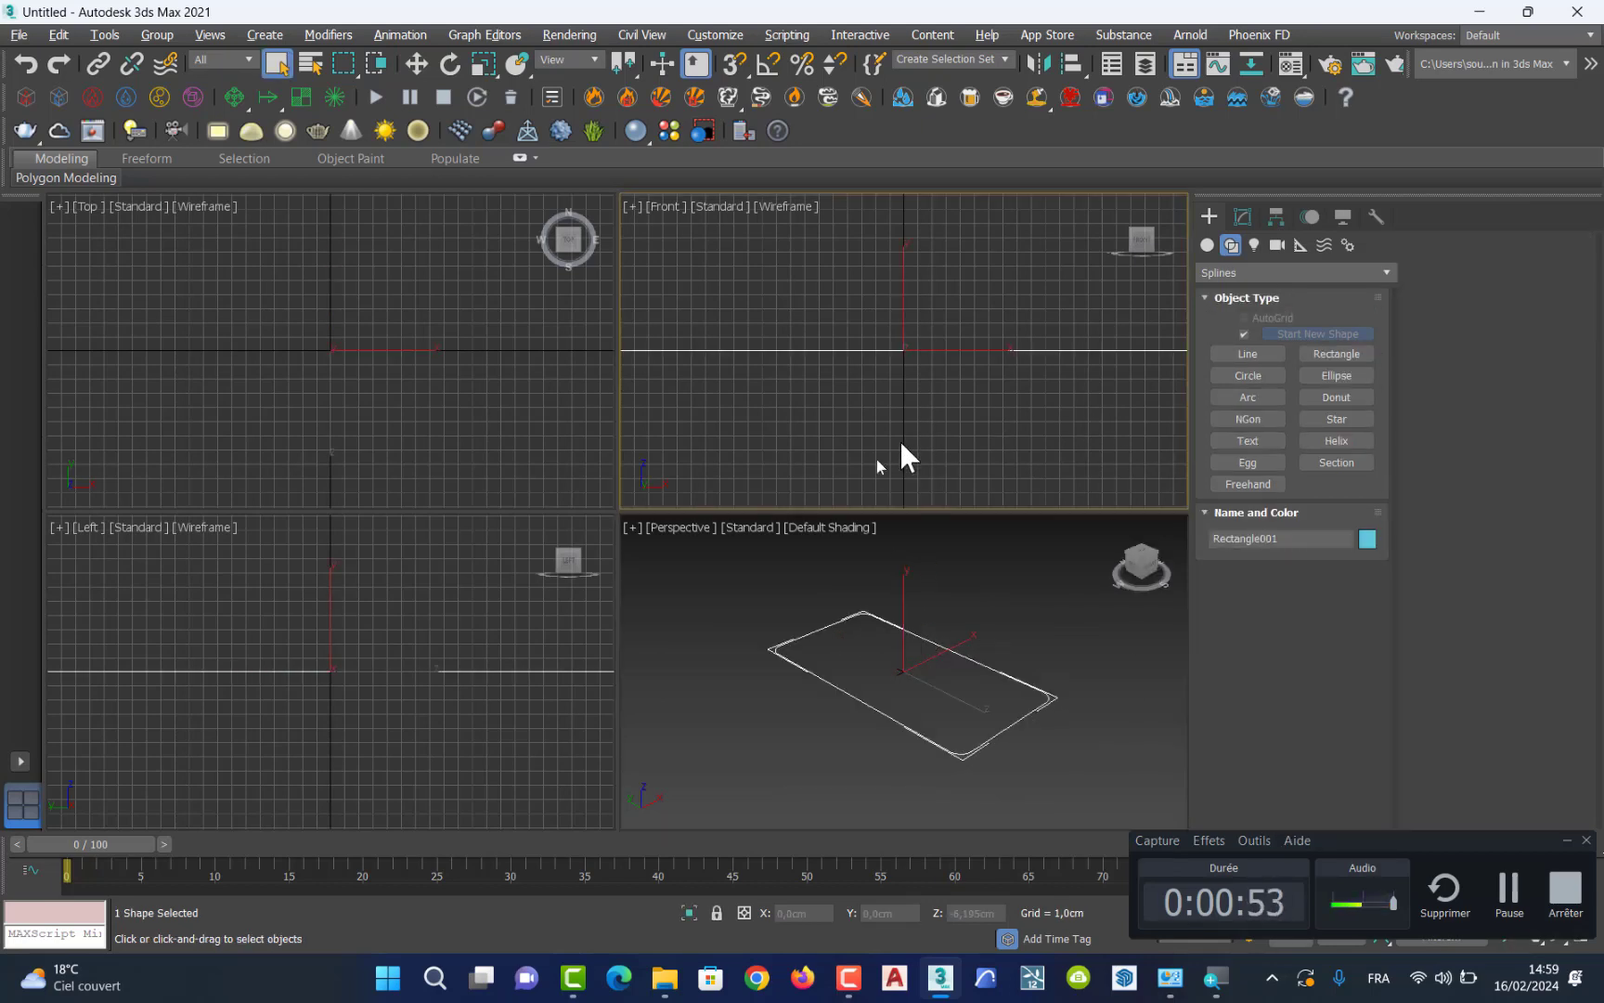
pyautogui.press('z')
pyautogui.rightClick(459, 362)
pyautogui.press('z')
pyautogui.rightClick(392, 637)
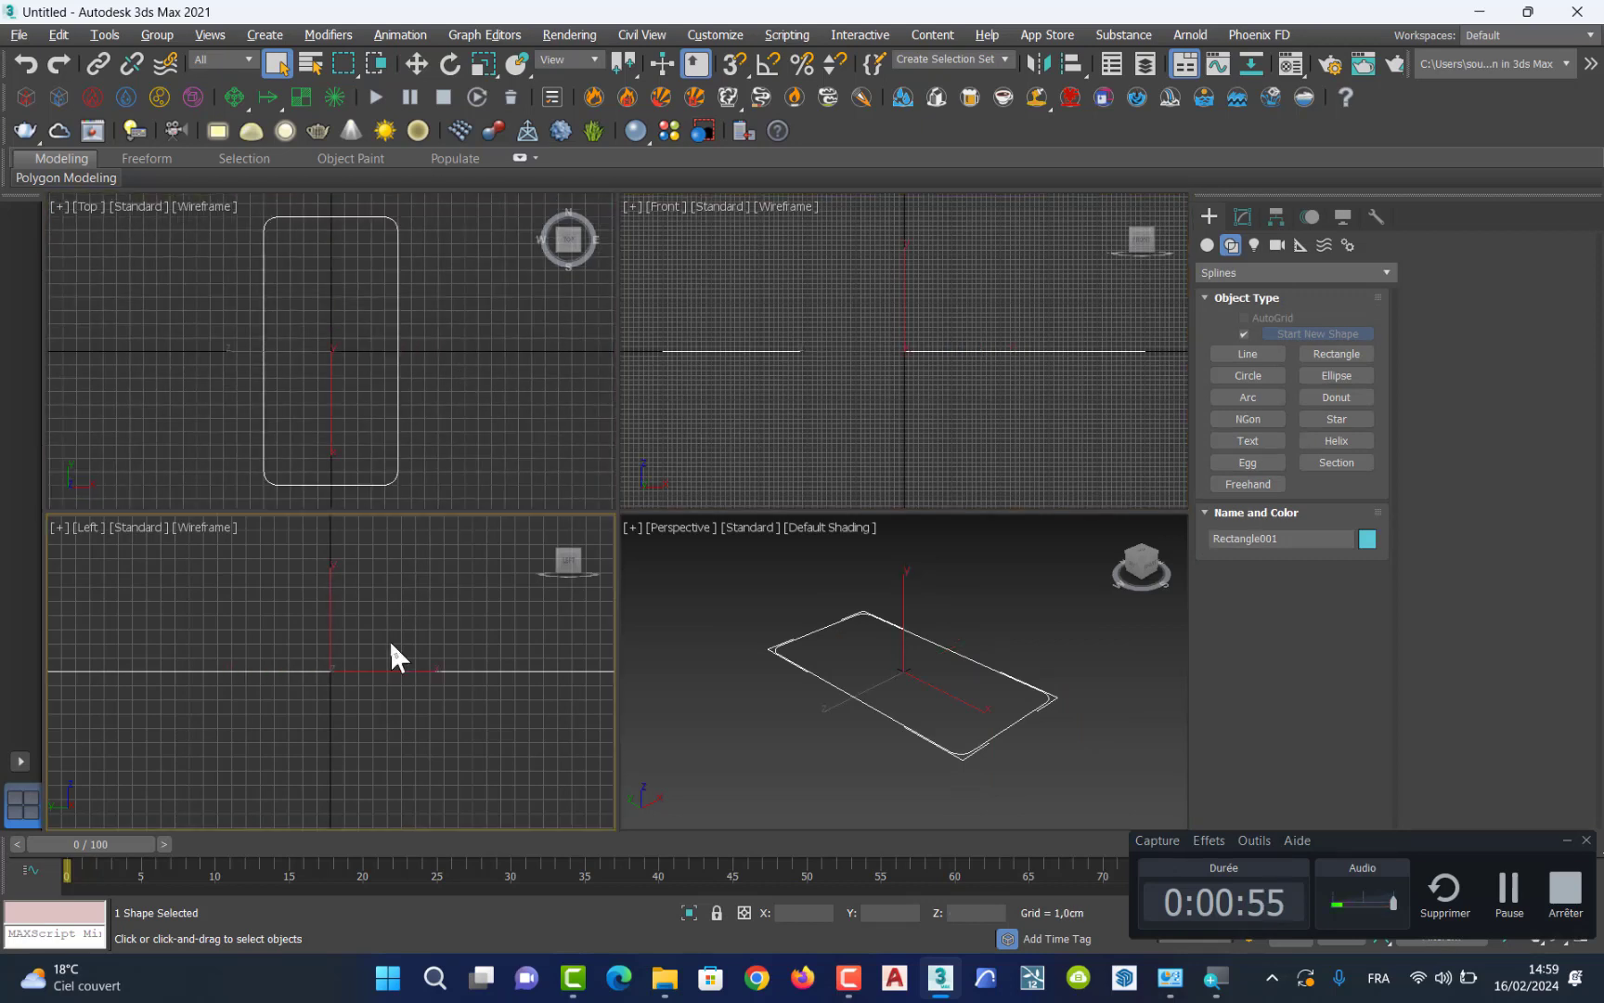
pyautogui.press('z')
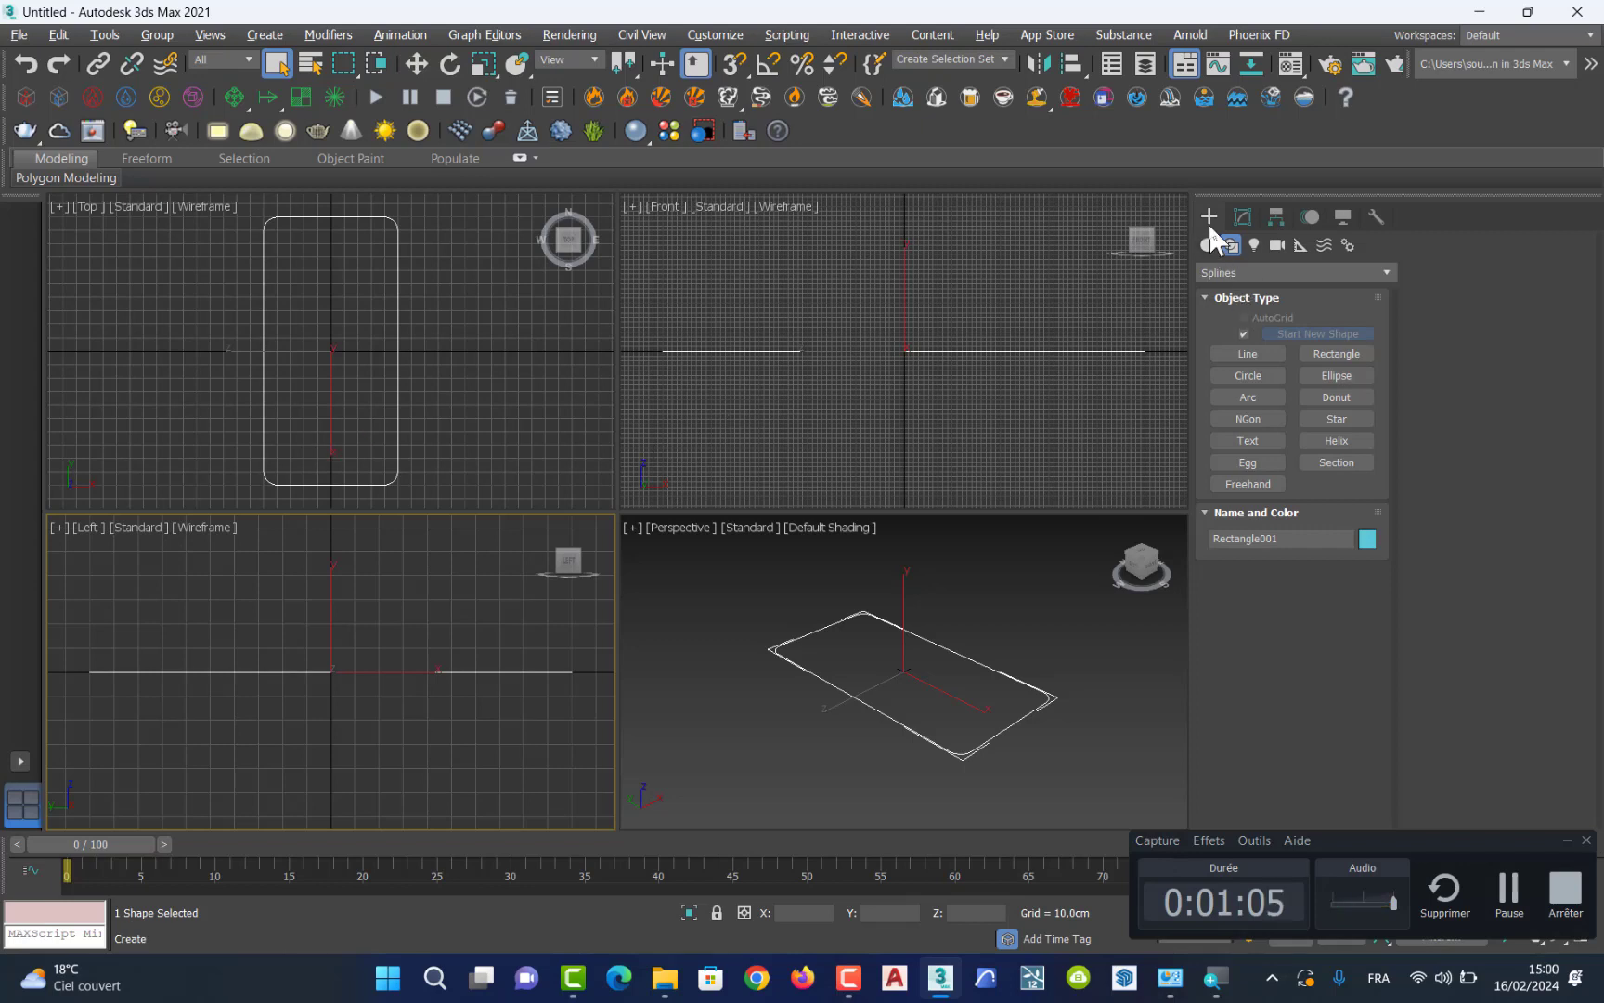
pyautogui.click(1244, 217)
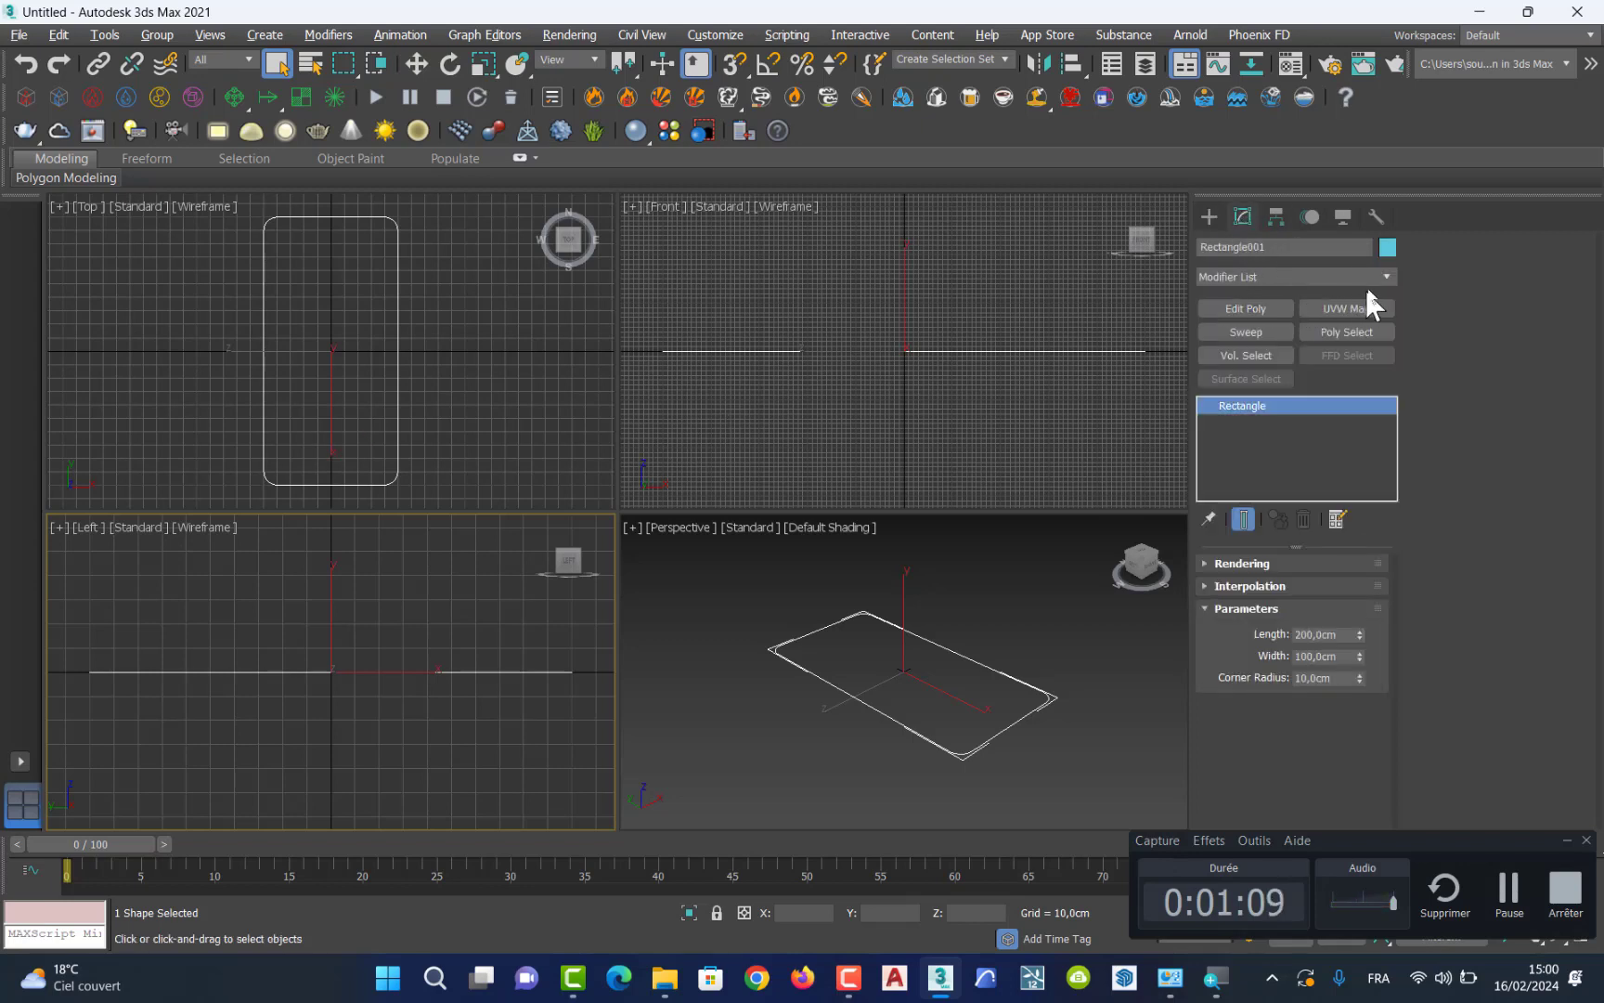
pyautogui.click(1386, 278)
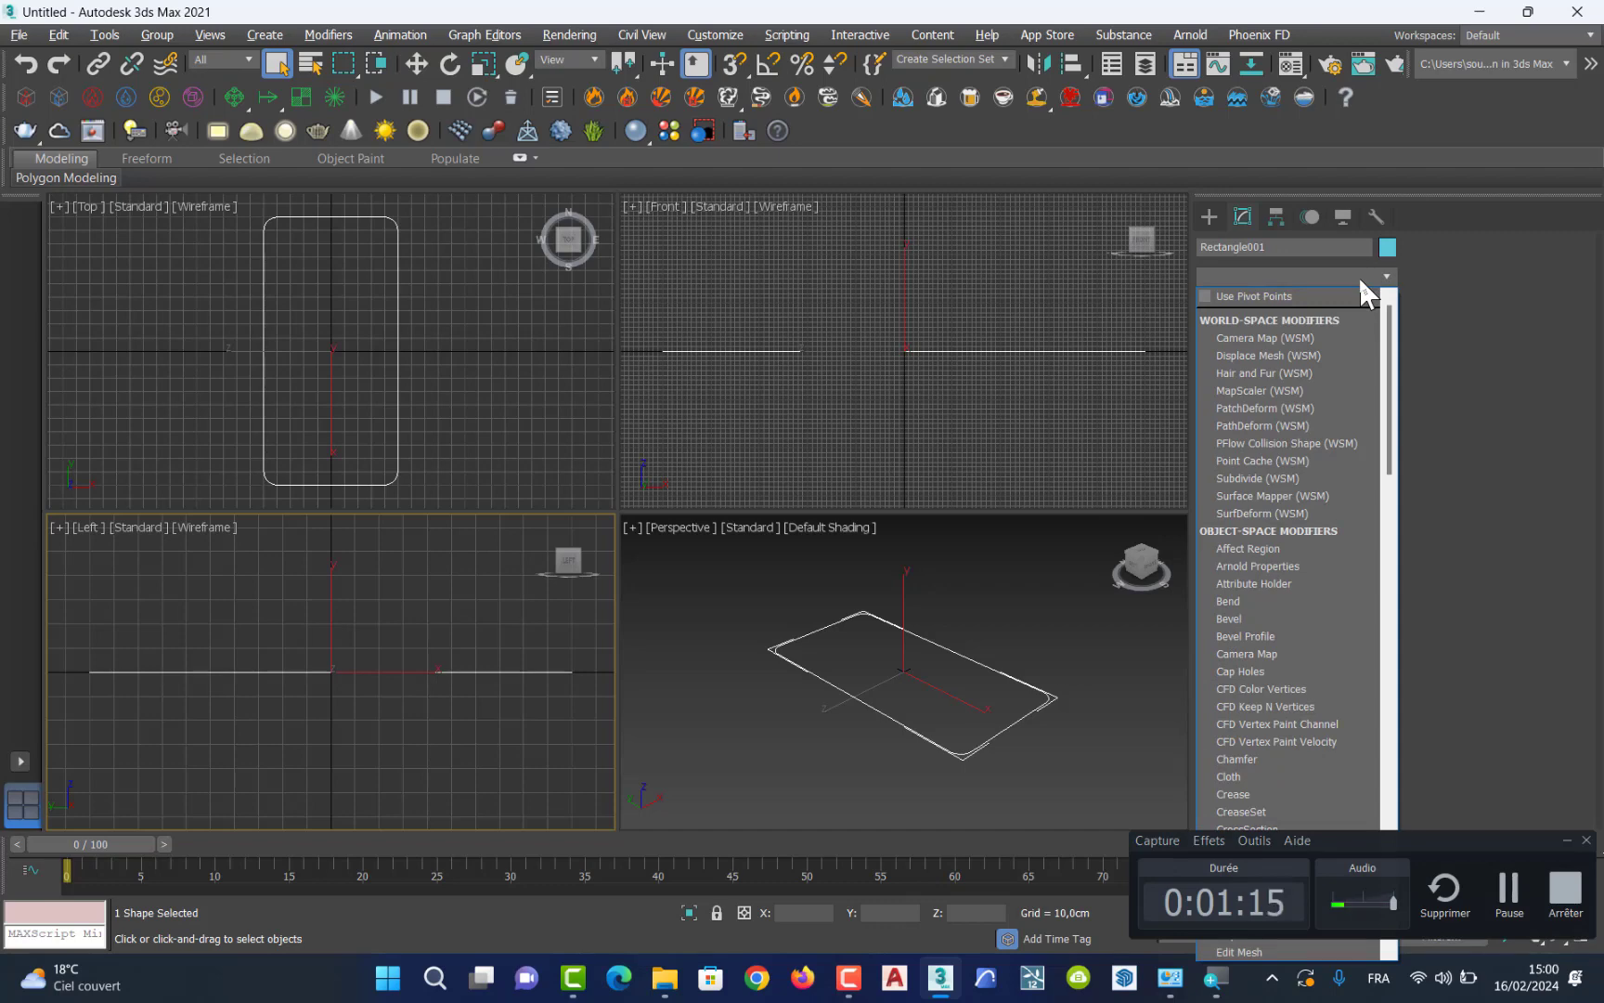
pyautogui.write('sw')
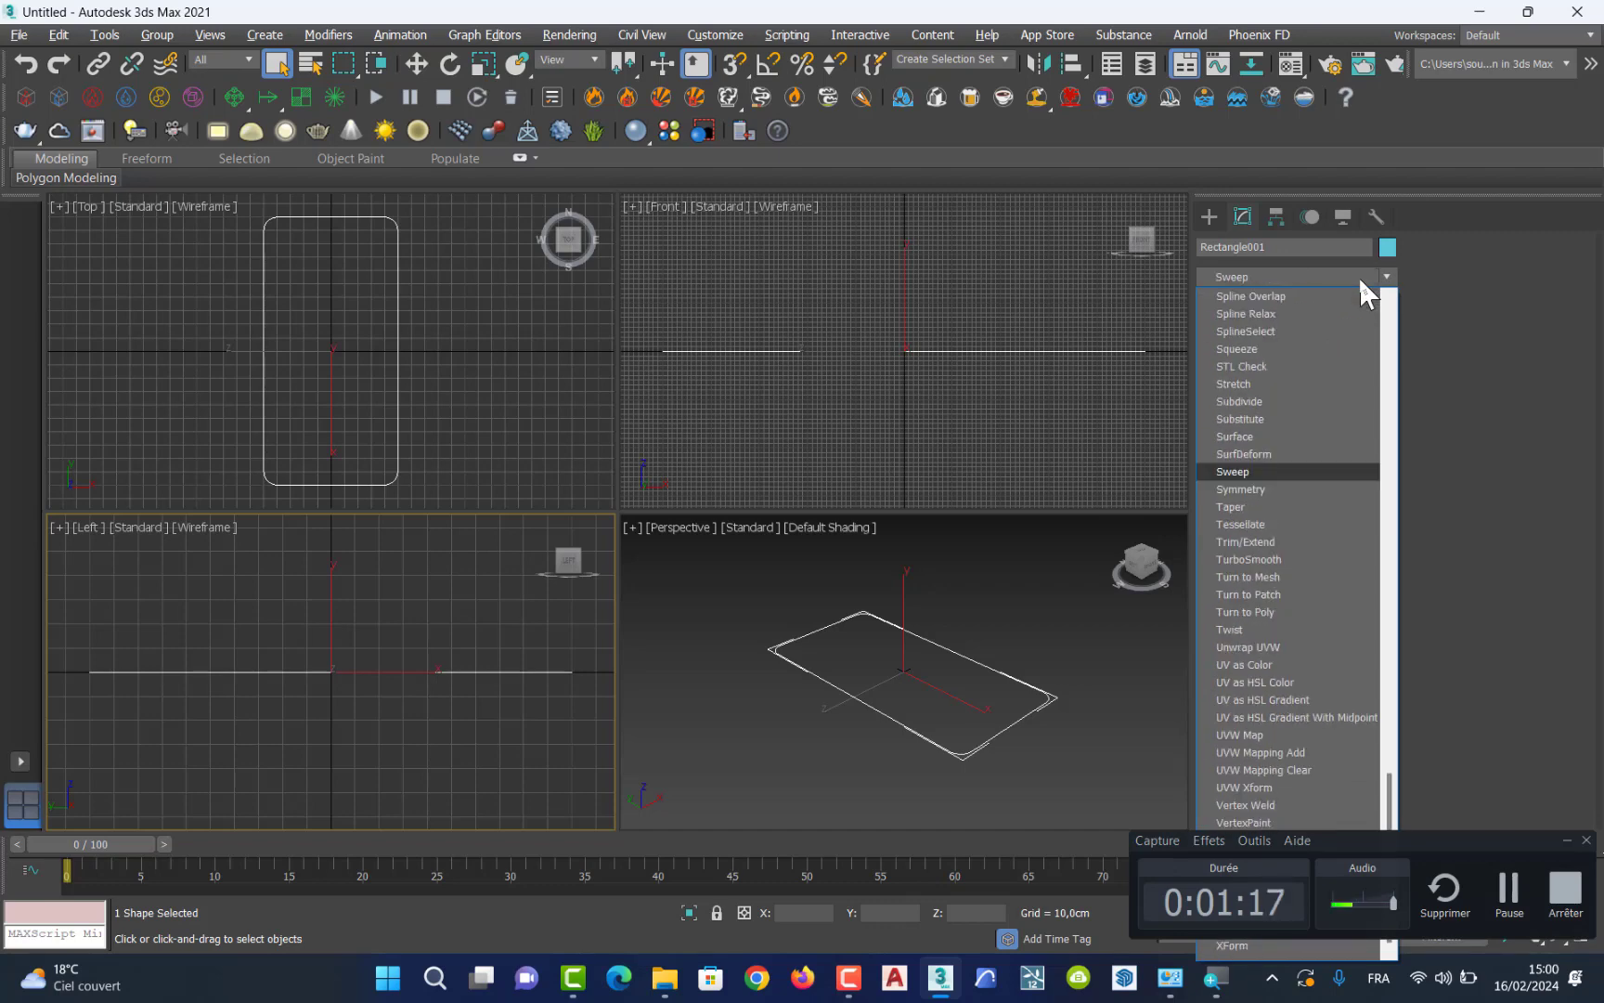
pyautogui.click(1305, 472)
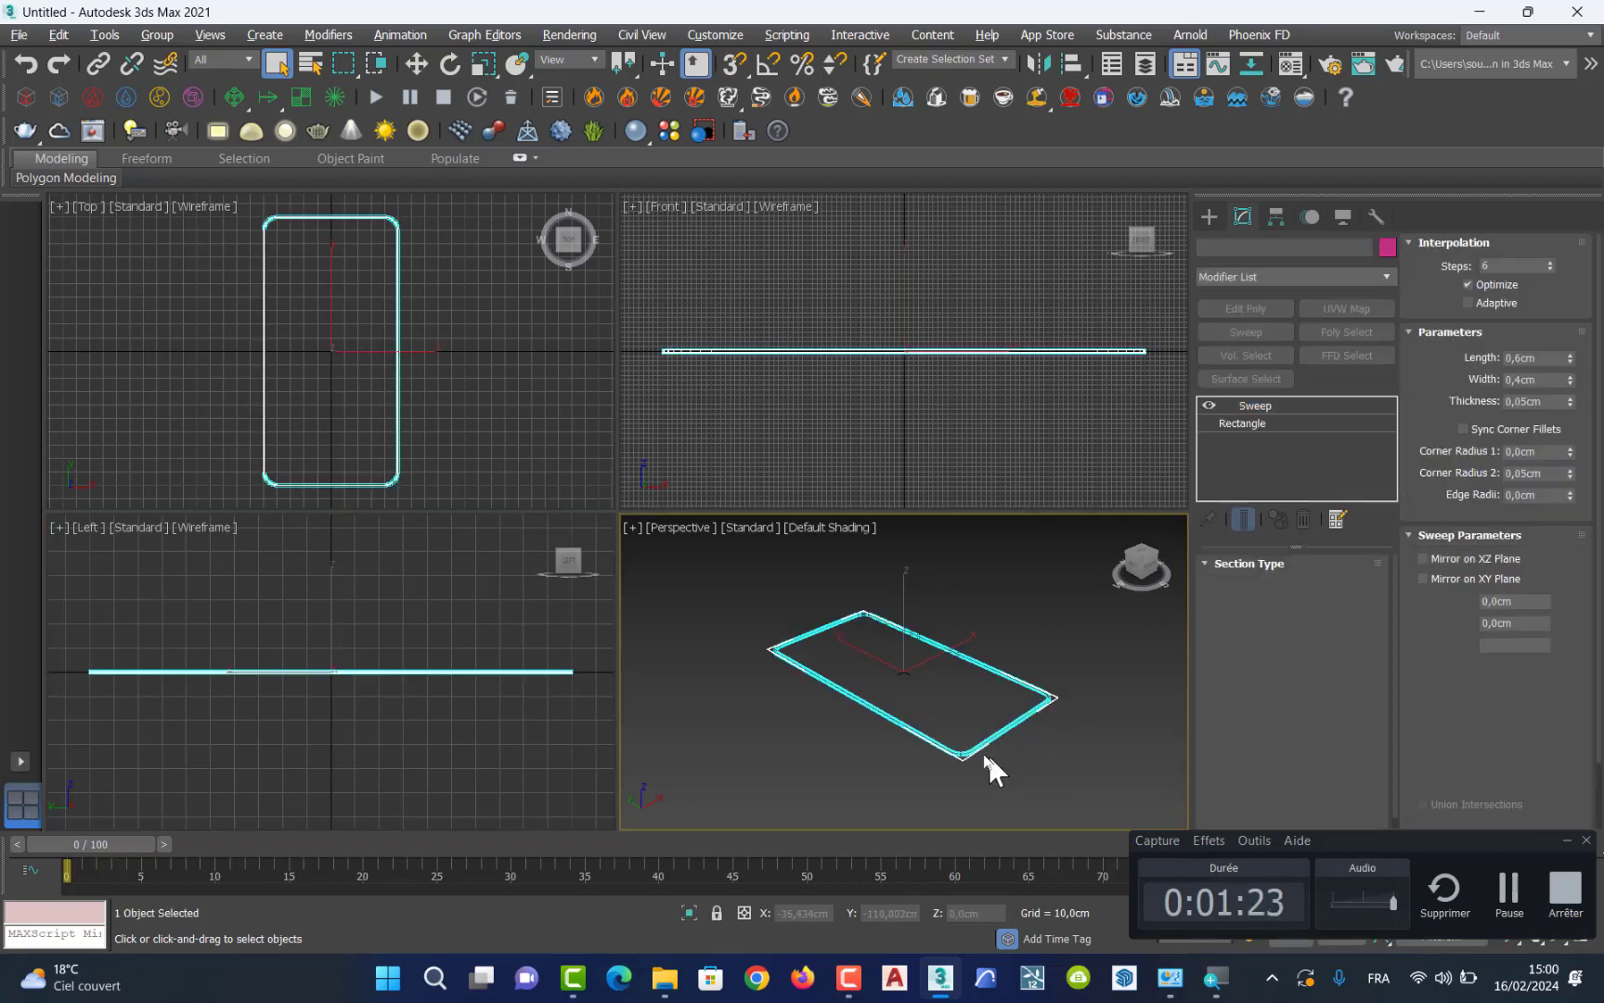
# Set the sweep's built-in section to Cylinder and increase its radius to about 5.08 cm.
pyautogui.scroll(5, 984, 752)
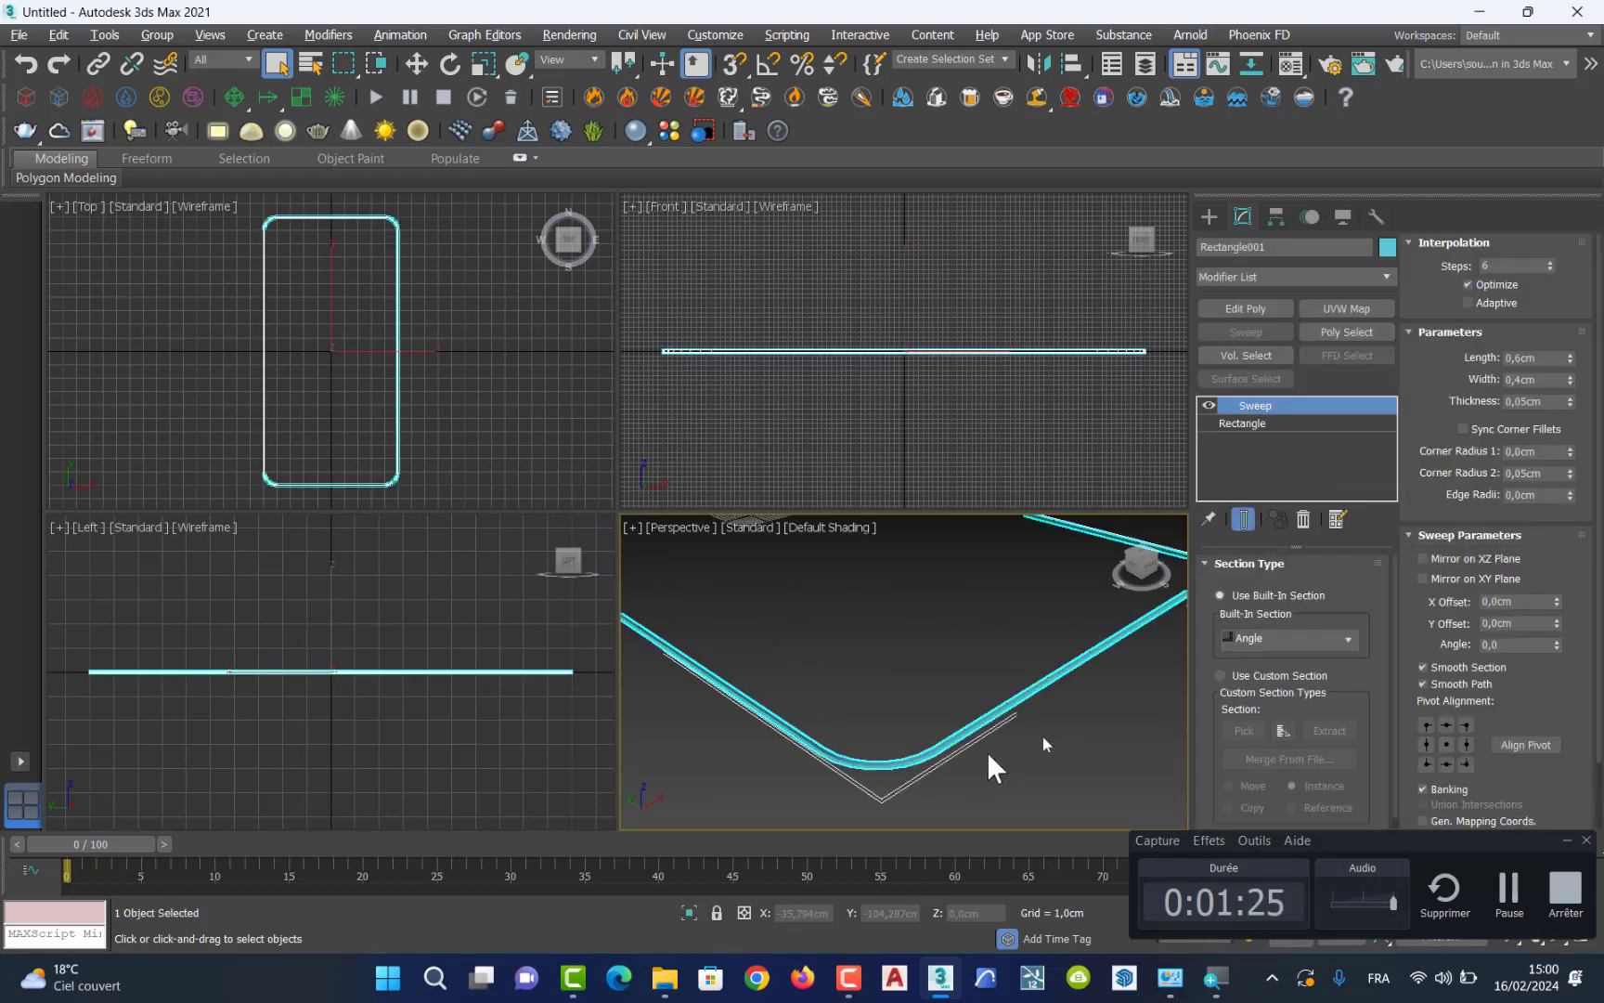
pyautogui.click(1567, 840)
pyautogui.click(1342, 640)
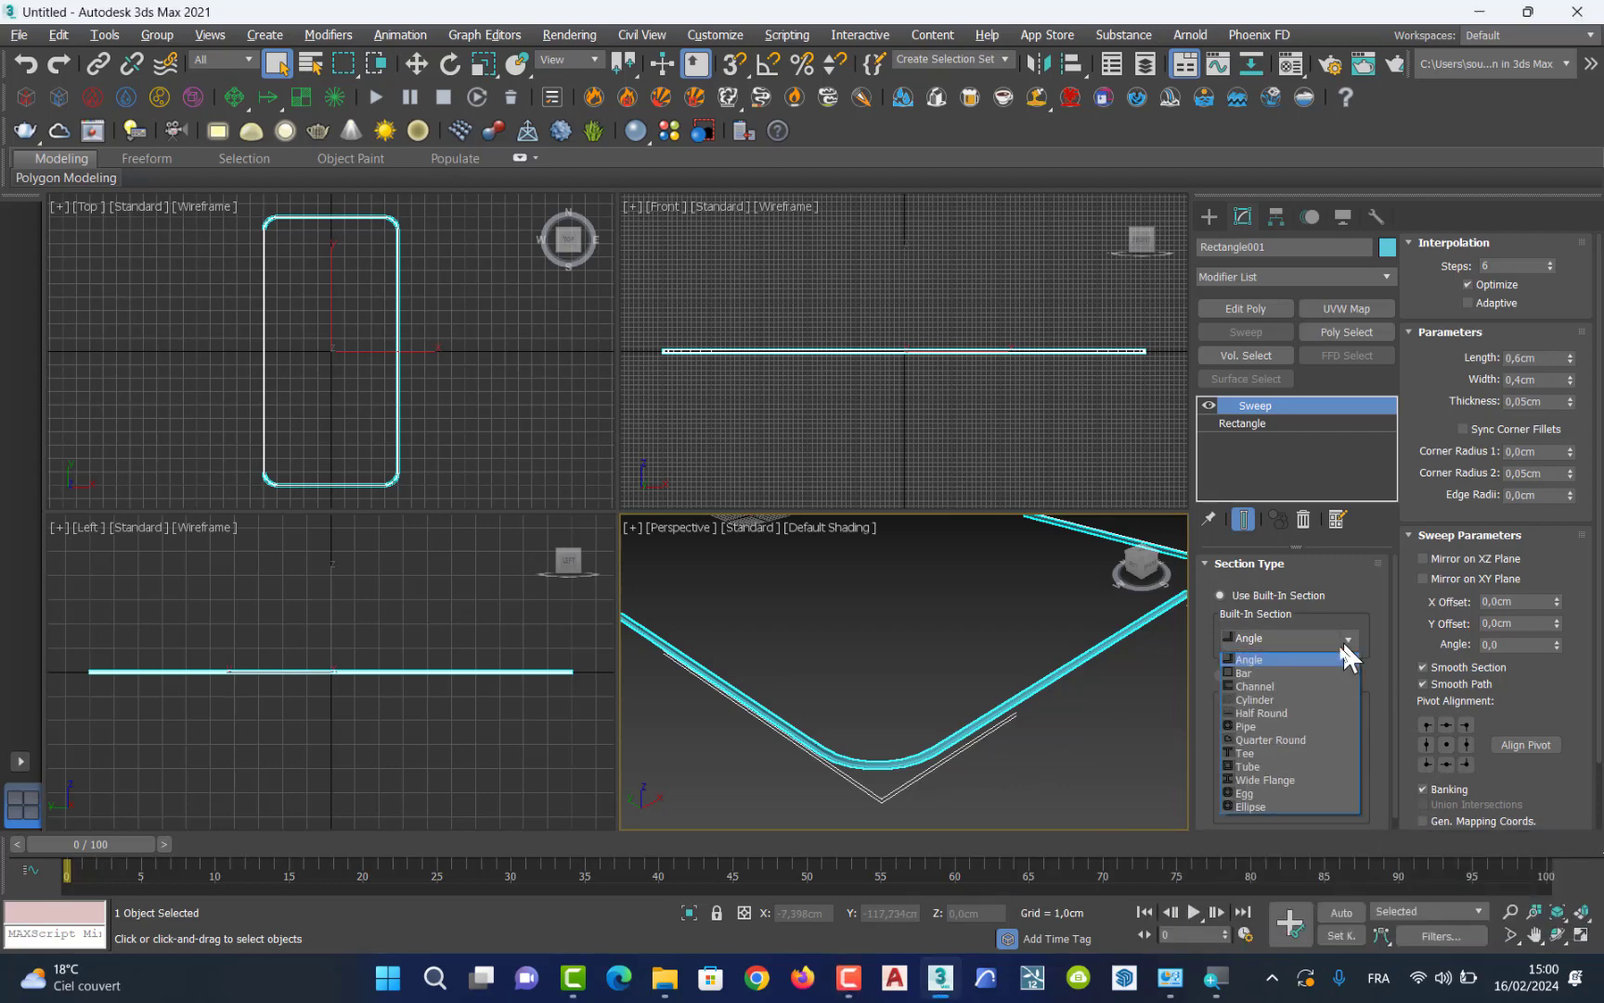
pyautogui.click(1289, 699)
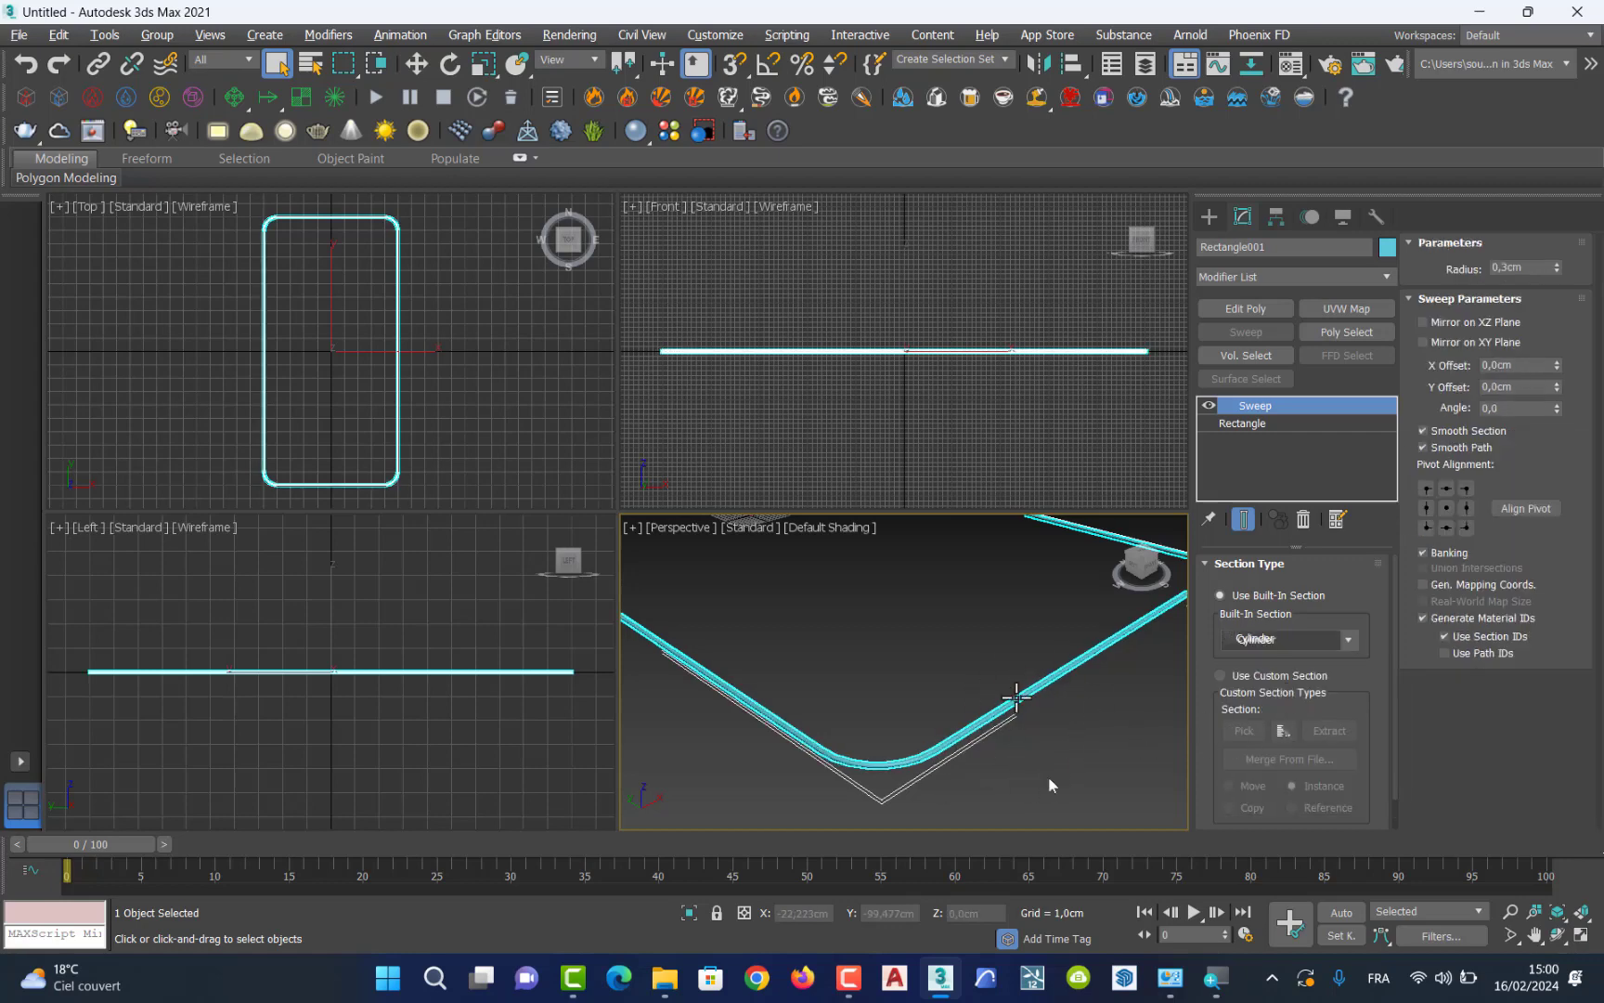
pyautogui.moveTo(1557, 268); pyautogui.dragTo(1508, 815)
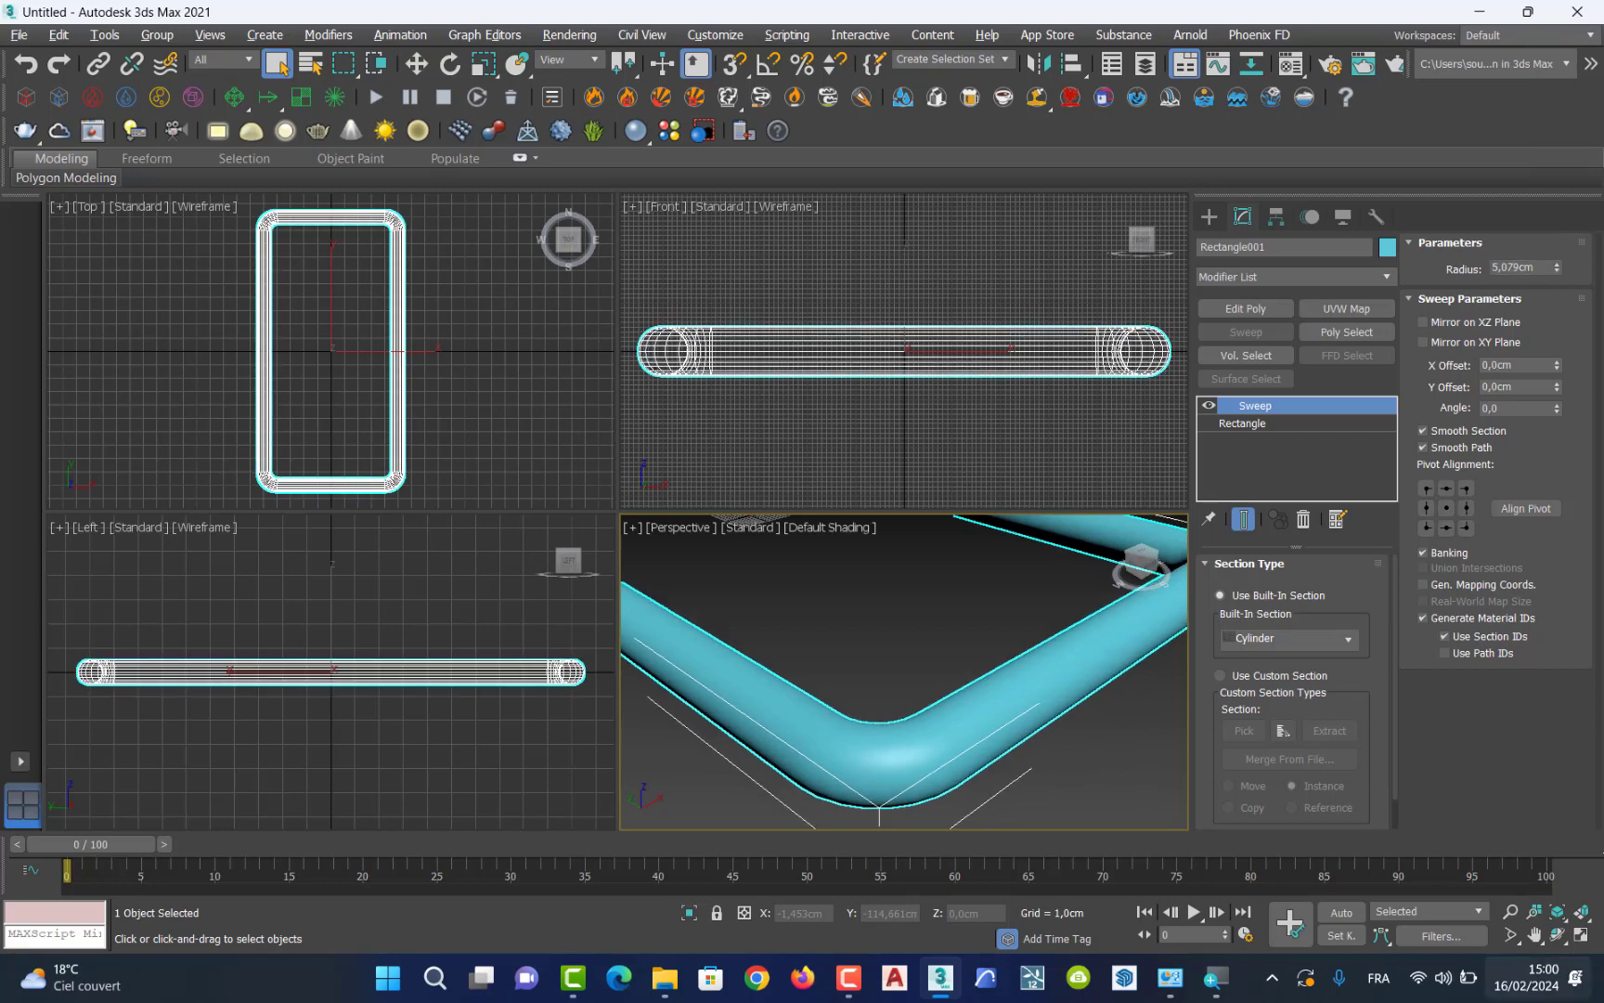
# Try the Quarter Round and Egg built-in sections on the swept rectangle.
pyautogui.click(1261, 639)
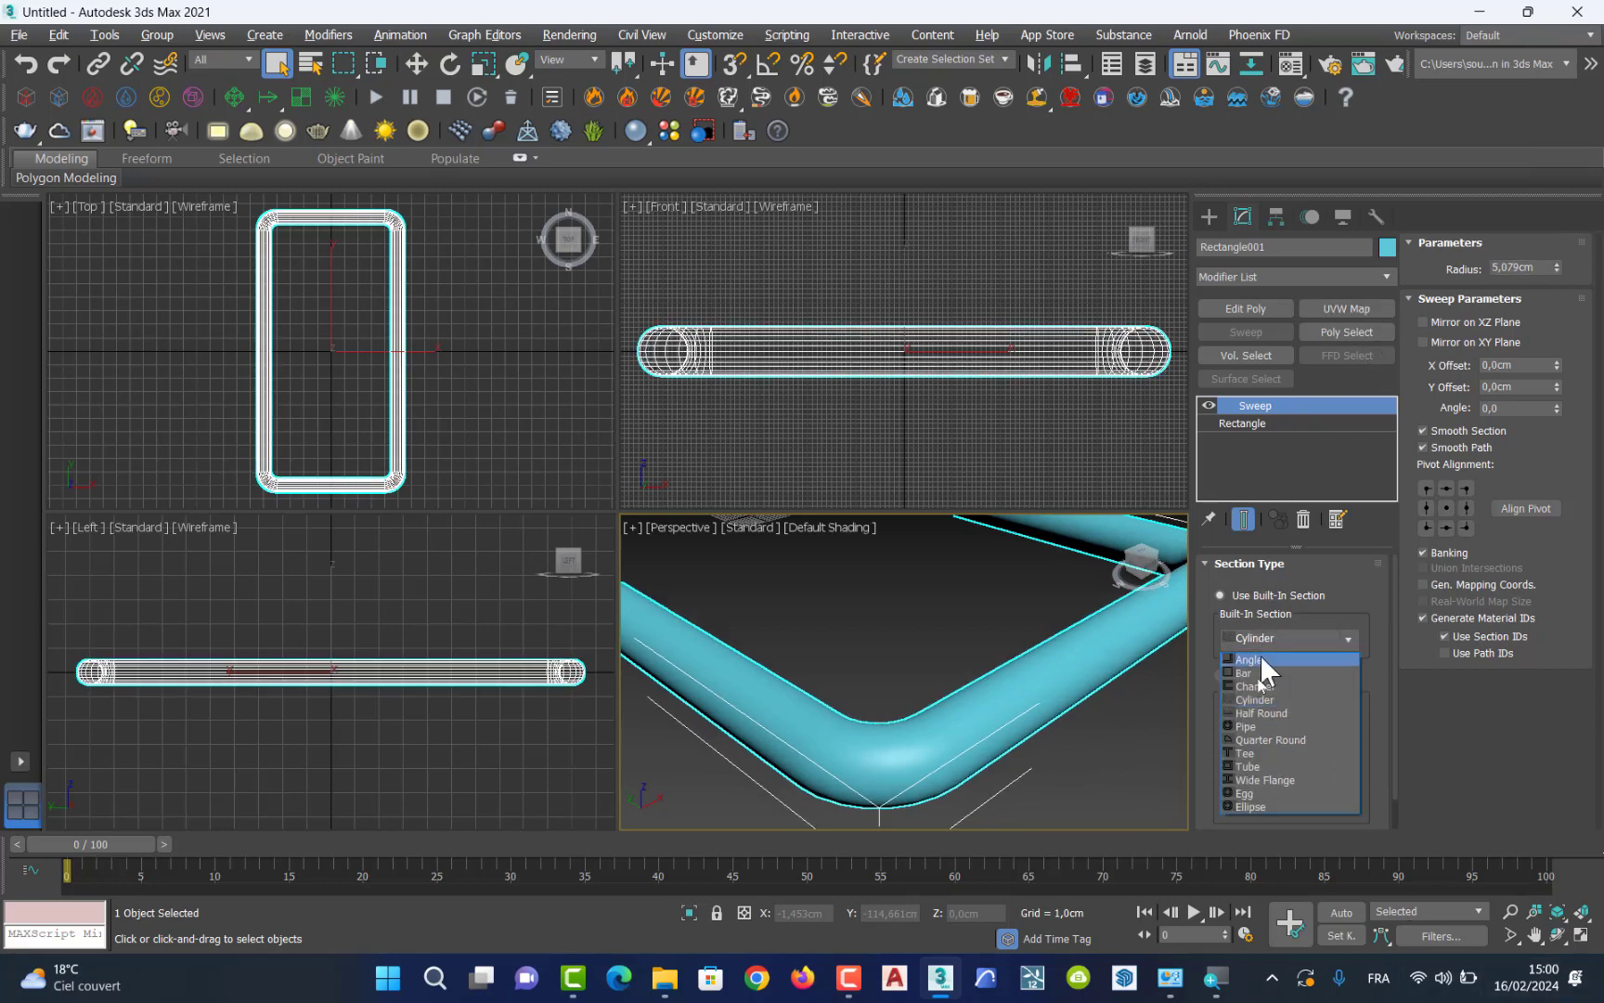
pyautogui.click(1255, 751)
pyautogui.press('Up')
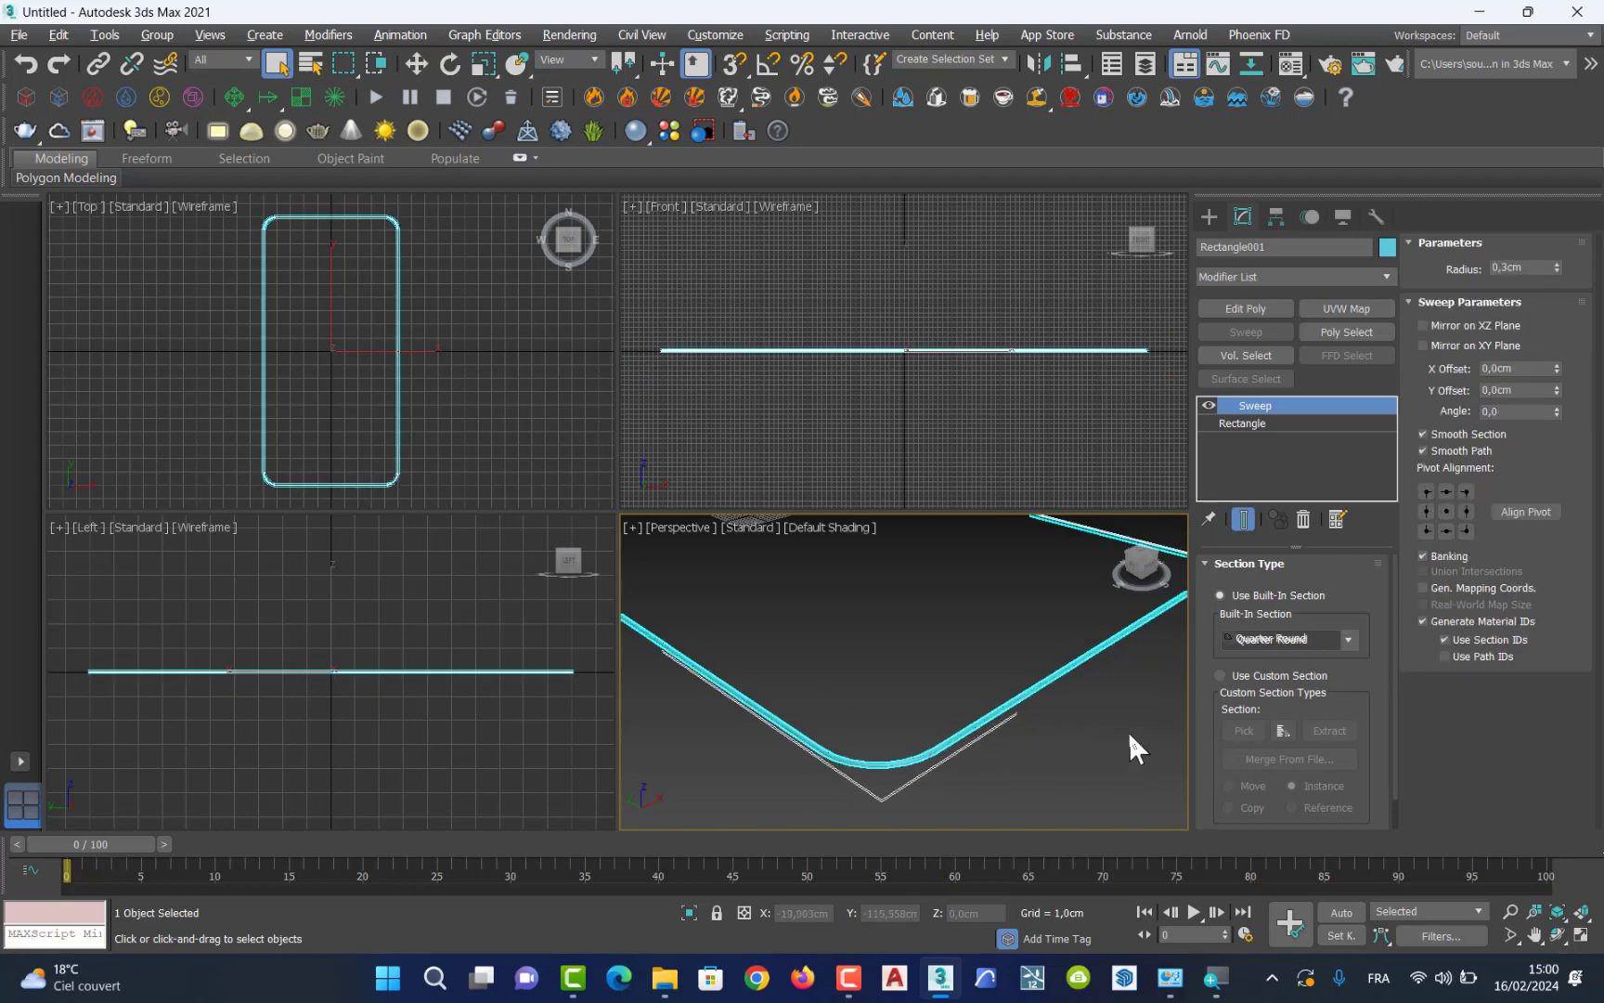
pyautogui.click(1330, 641)
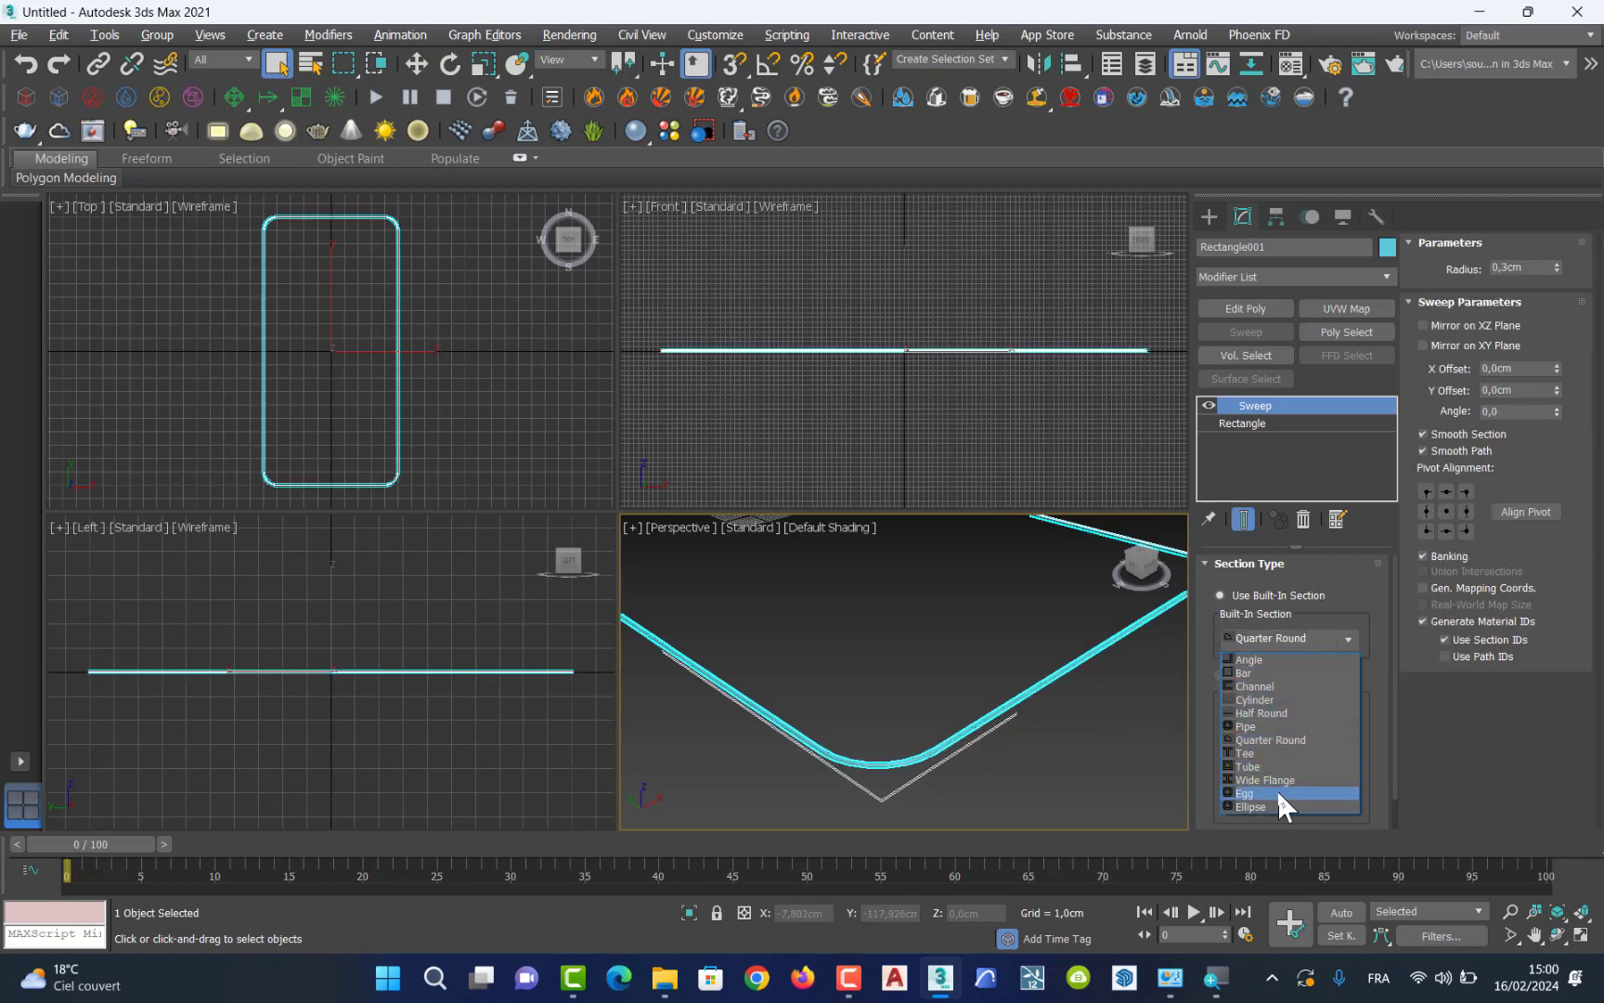
pyautogui.click(1277, 791)
# Set the sweep's built-in section to Bar with a length of about 2.9 cm, and deselect the object.
pyautogui.click(1324, 640)
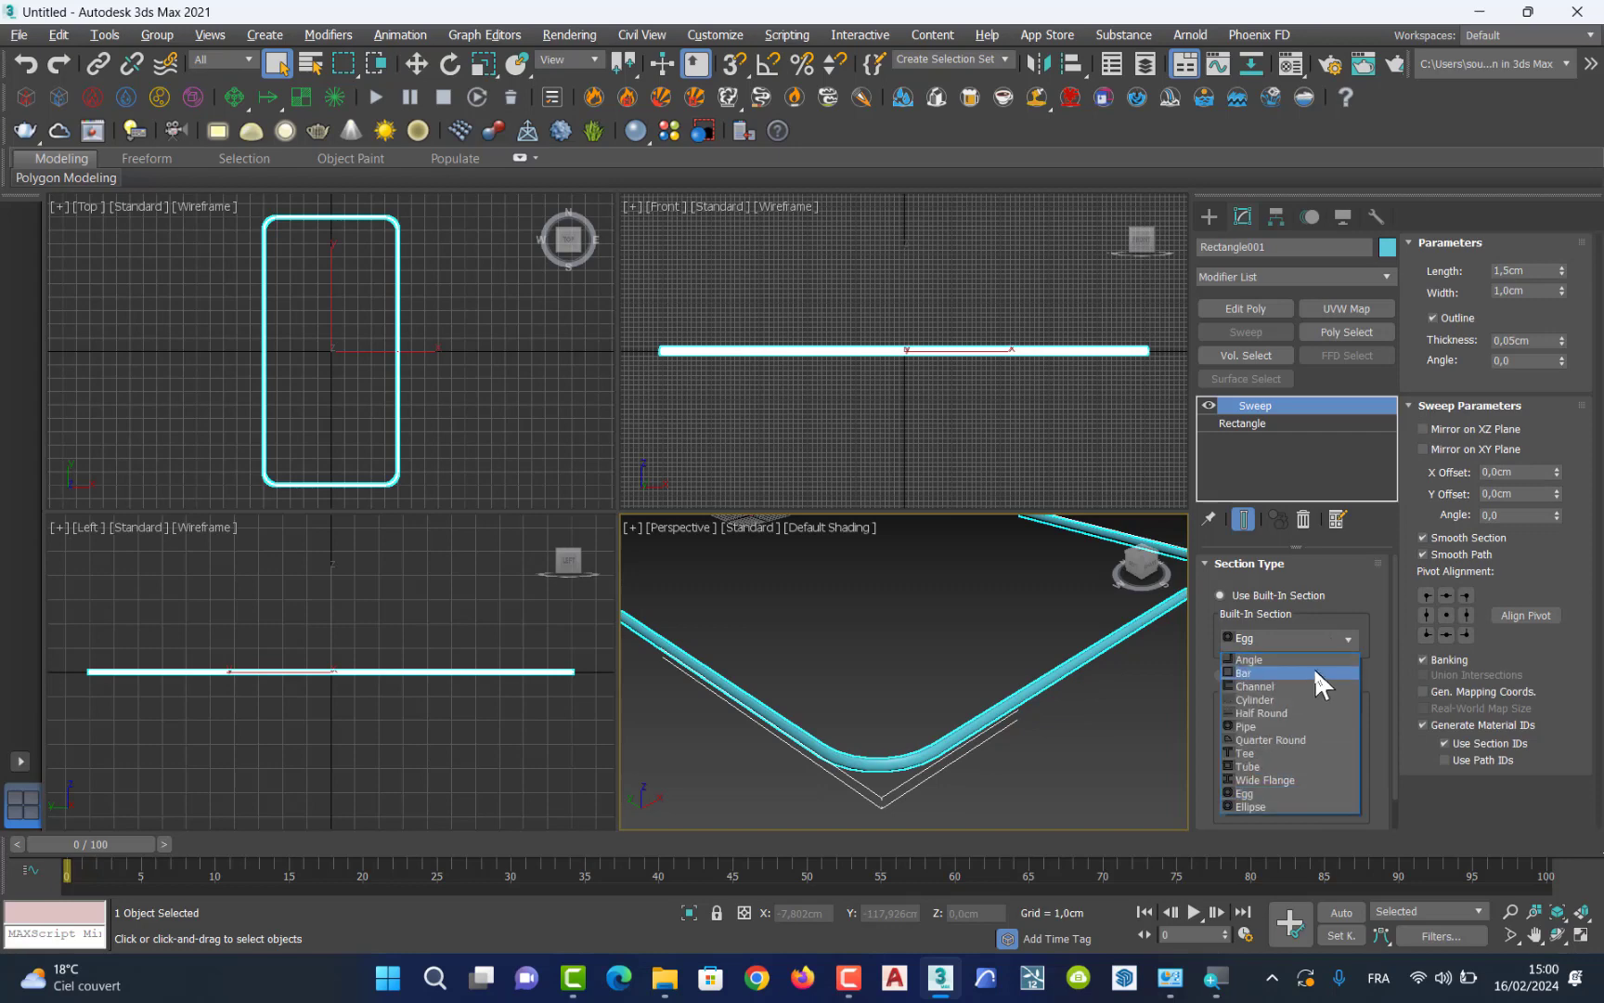
pyautogui.click(1296, 674)
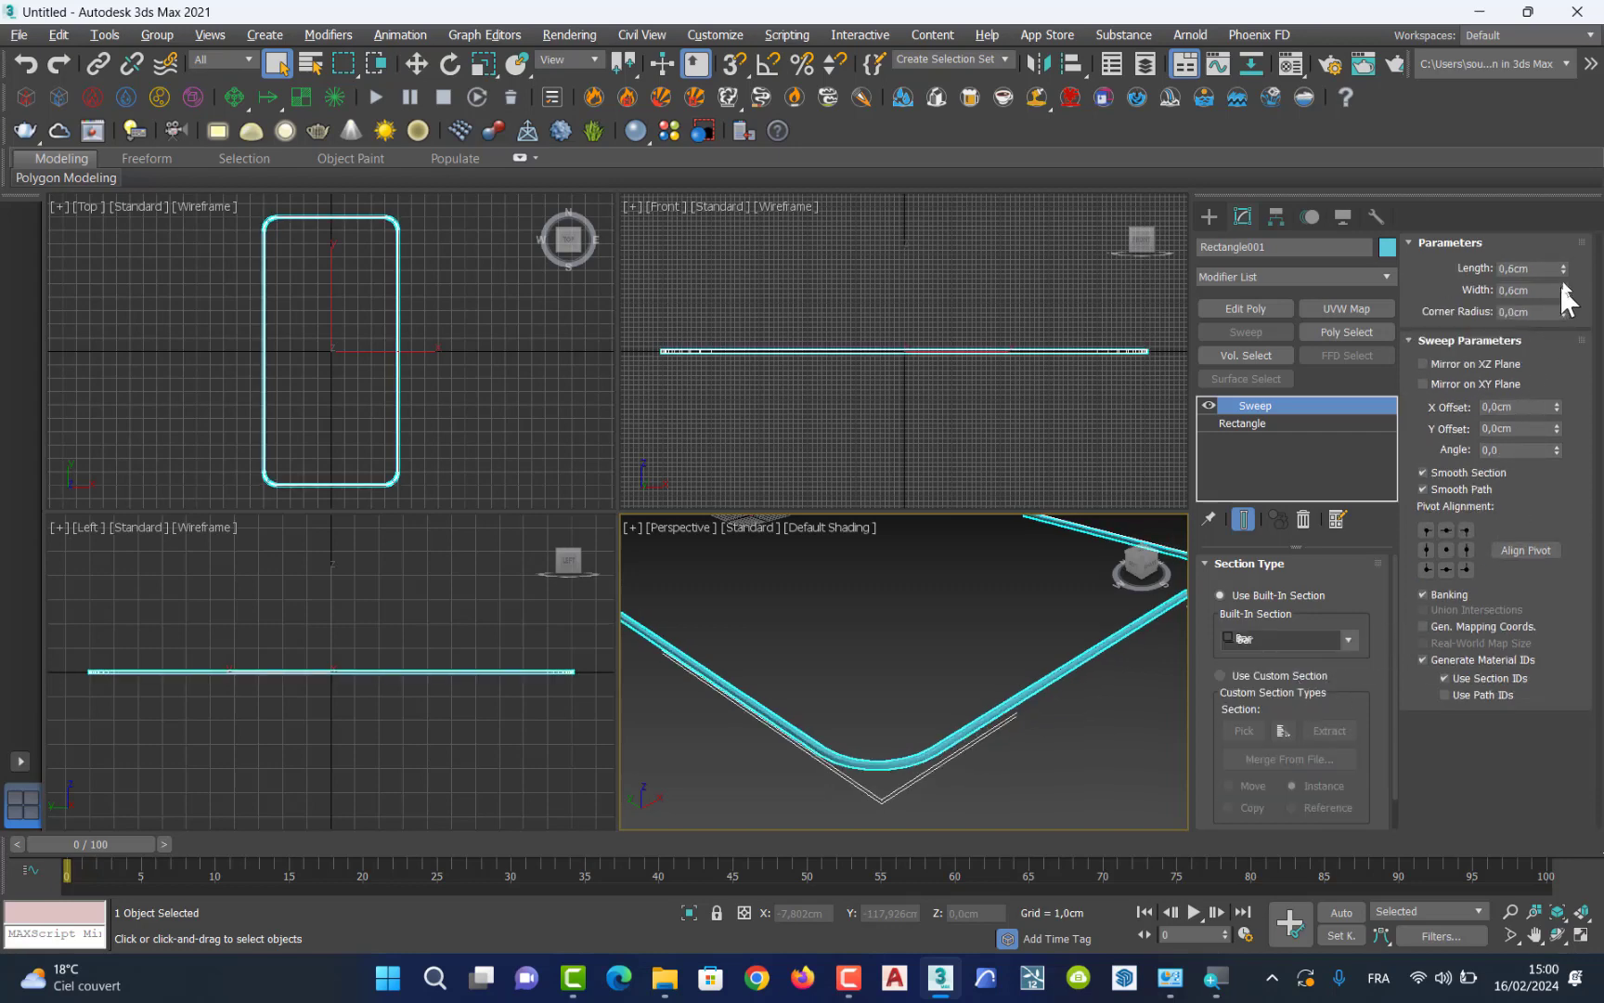
pyautogui.moveTo(1562, 268); pyautogui.dragTo(1563, 200)
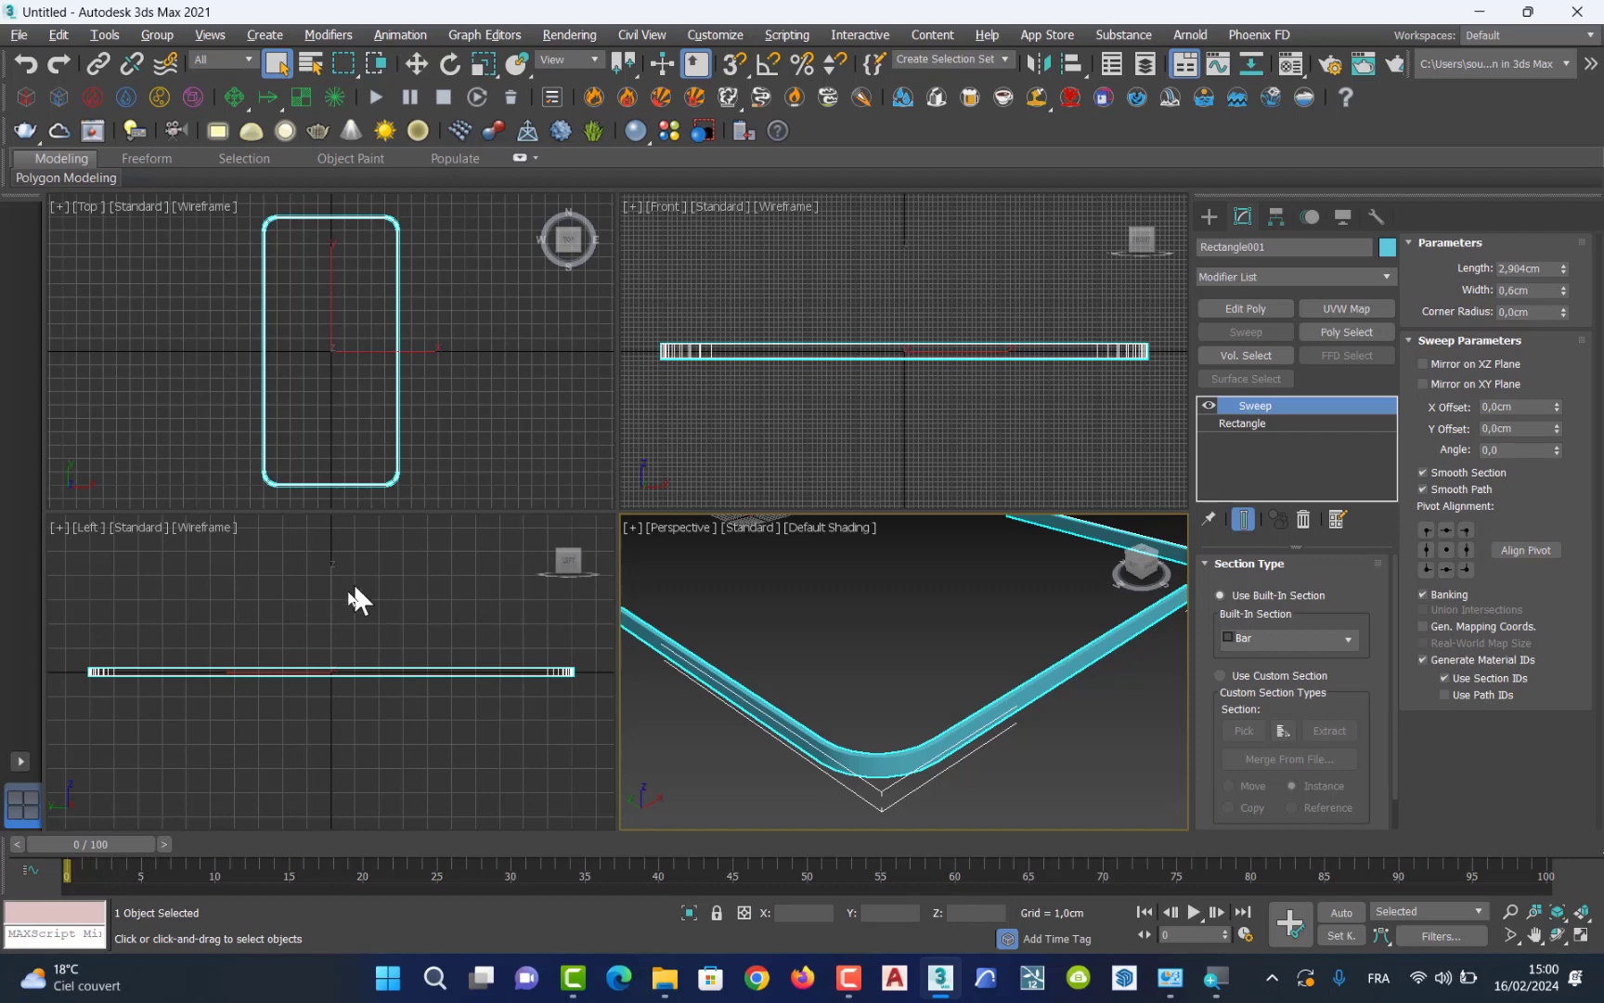
pyautogui.click(369, 610)
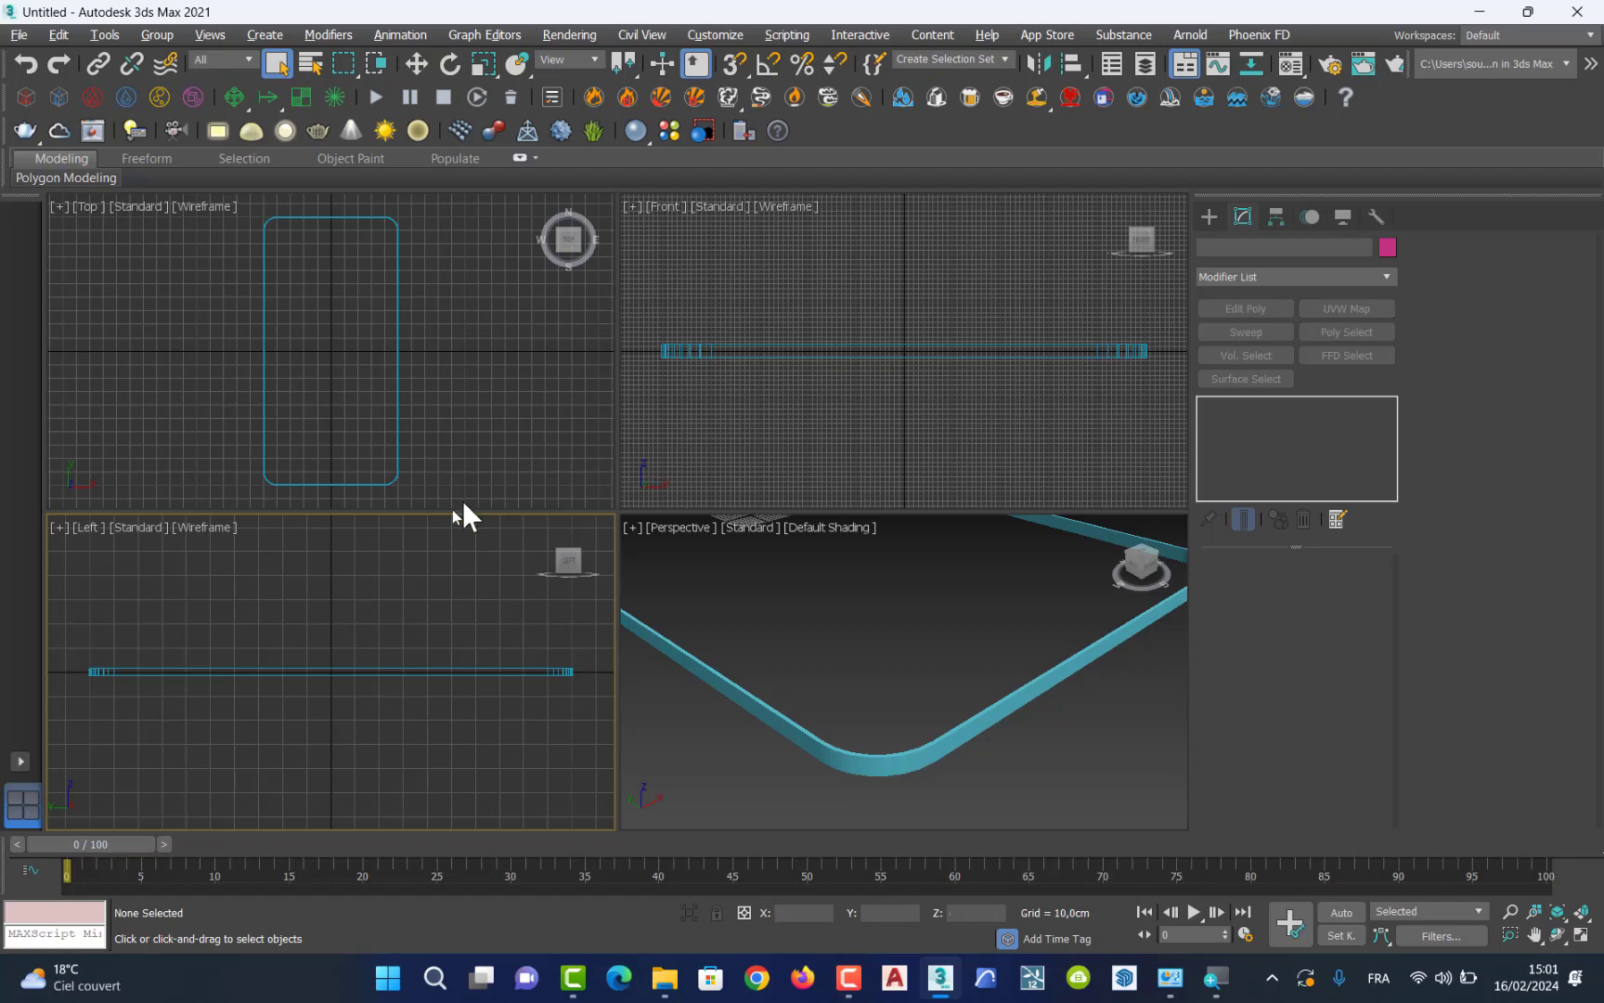
# Maximize the Left view, enable 3D snapping and clear the selected snap types in the grid and snap settings.
pyautogui.hotkey('alt', 'w')
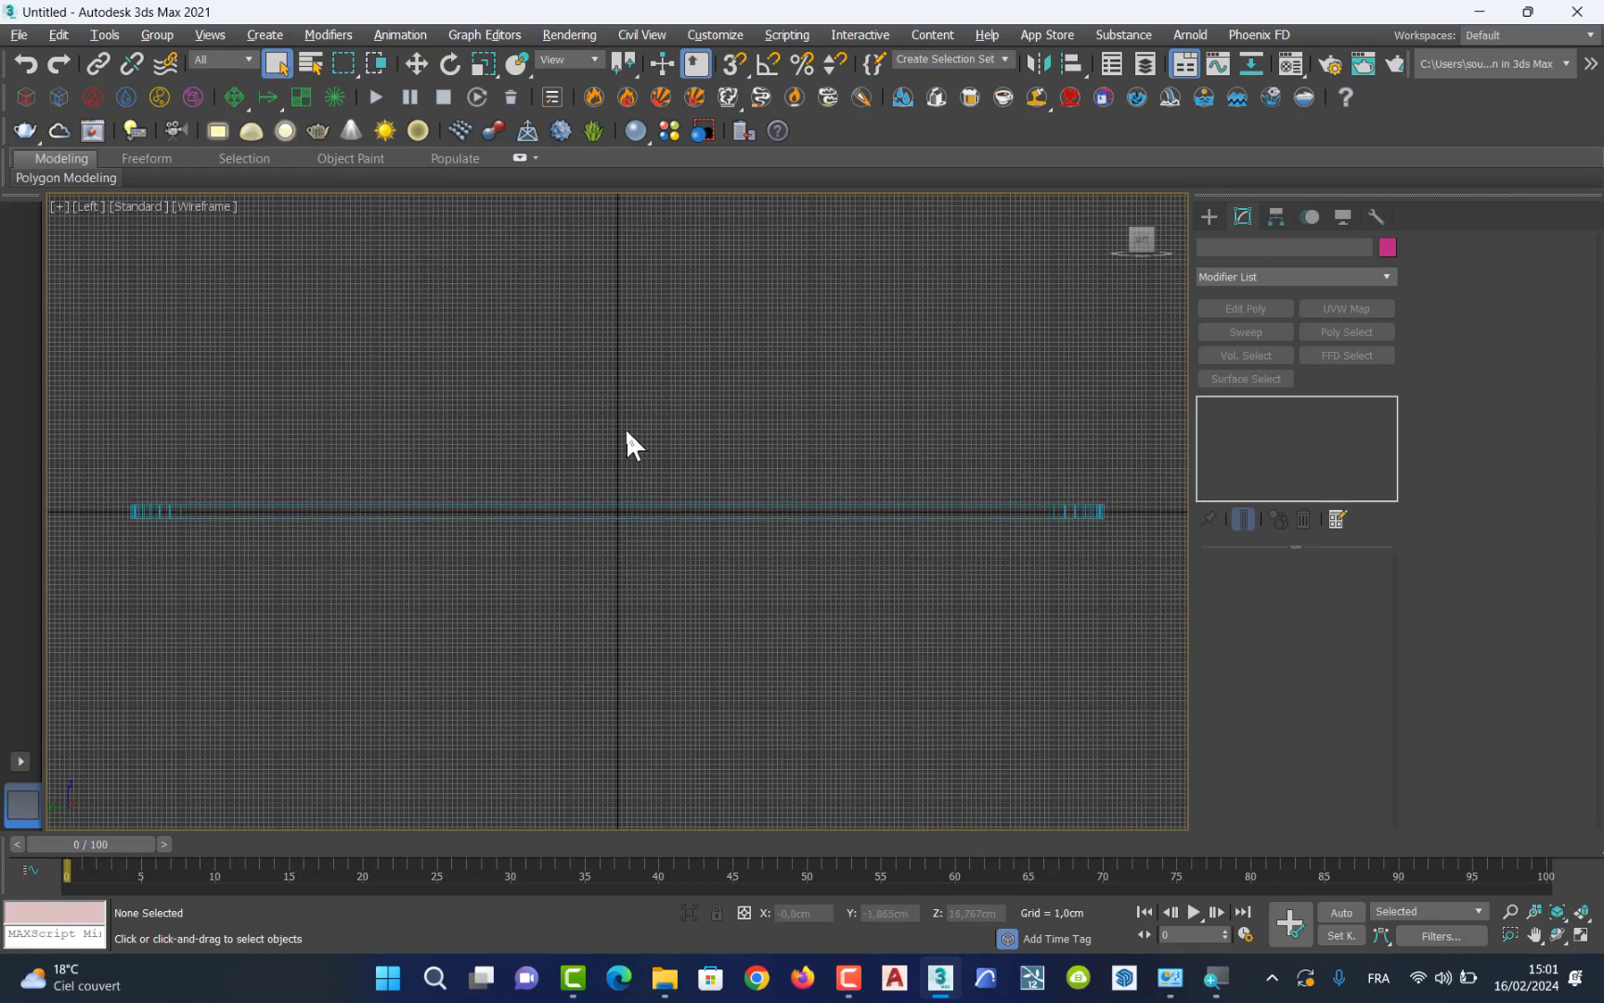
pyautogui.scroll(4, 627, 433)
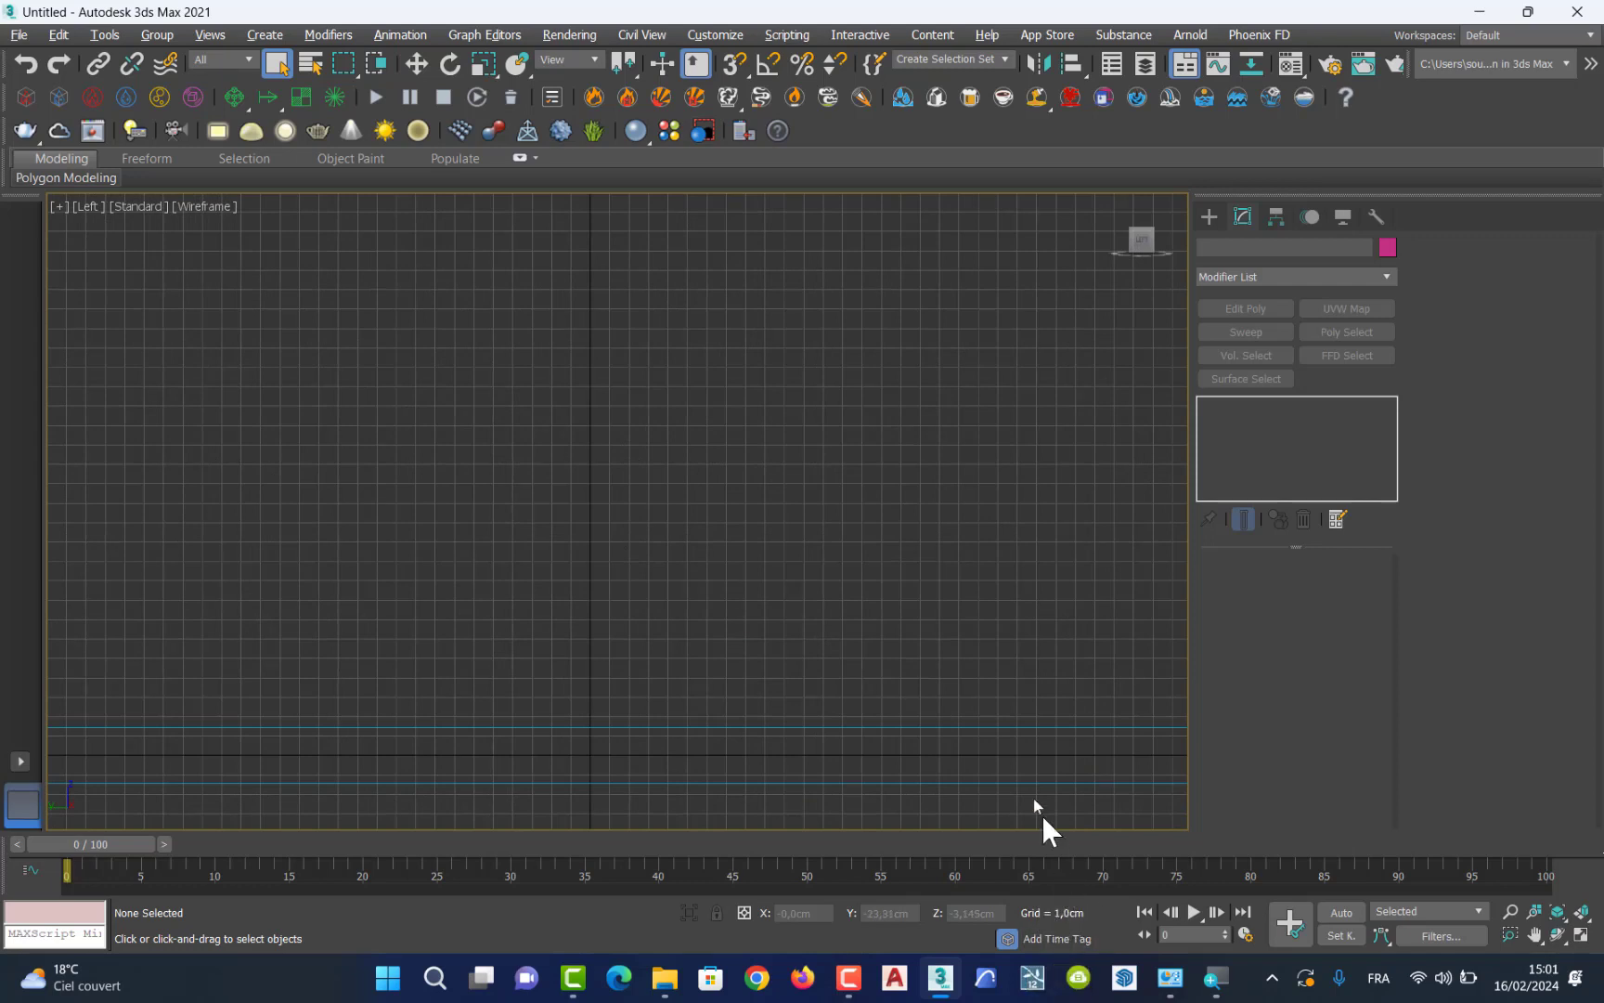
pyautogui.scroll(3, 896, 548)
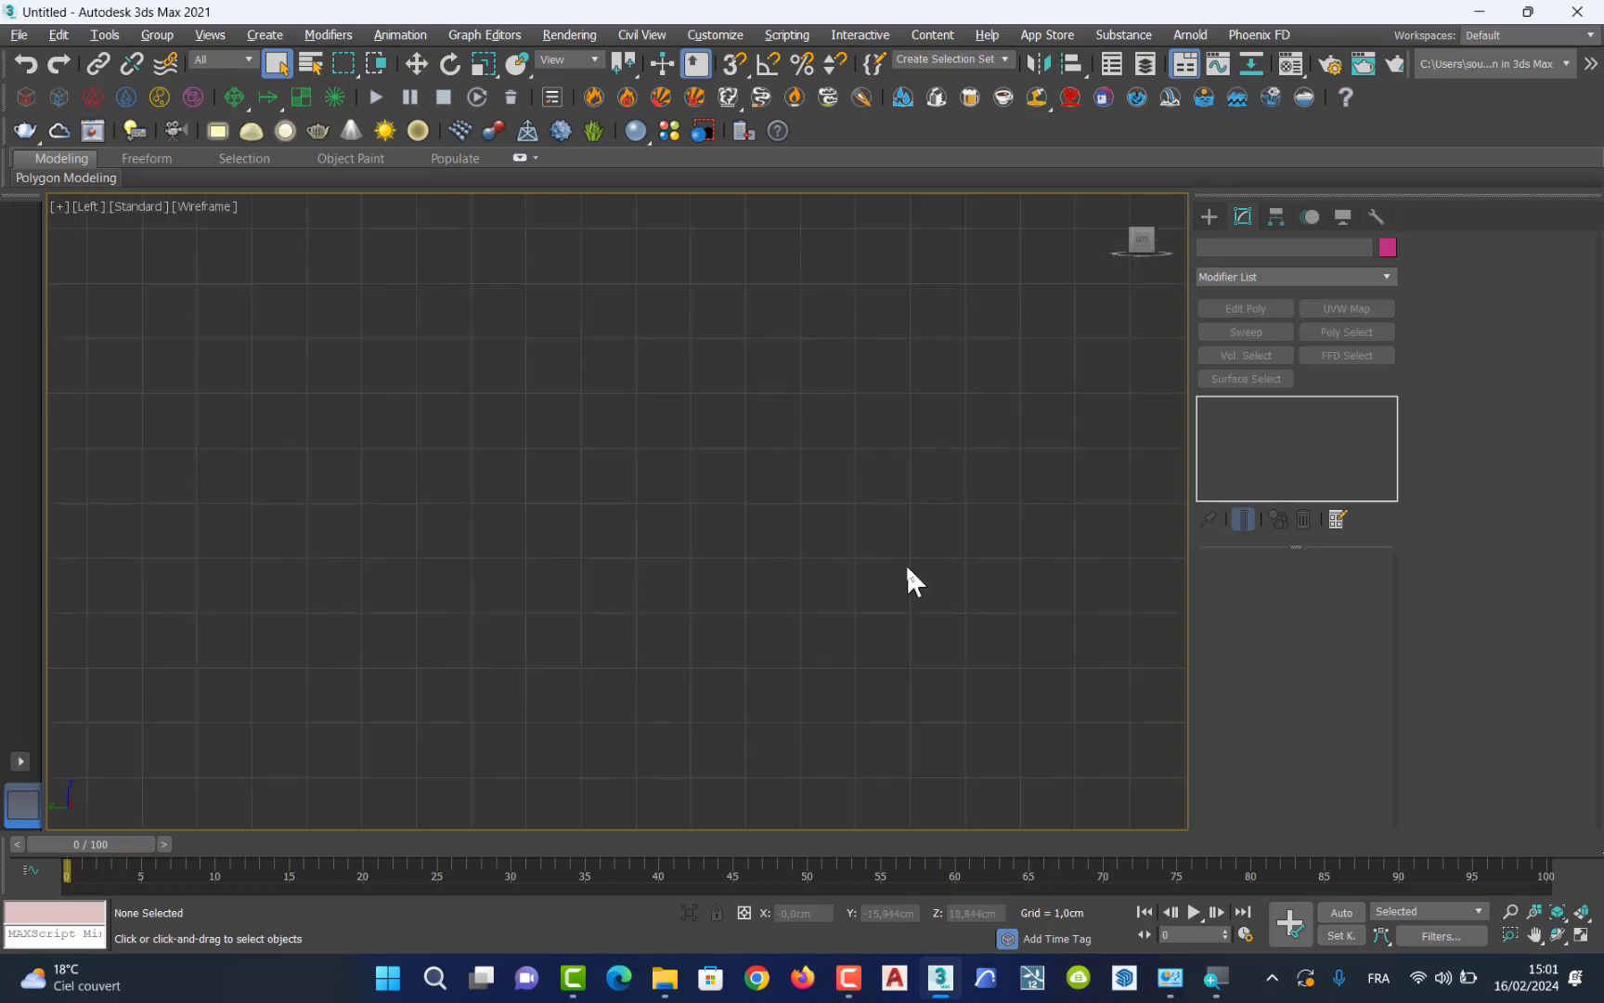
pyautogui.click(730, 67)
pyautogui.rightClick(726, 78)
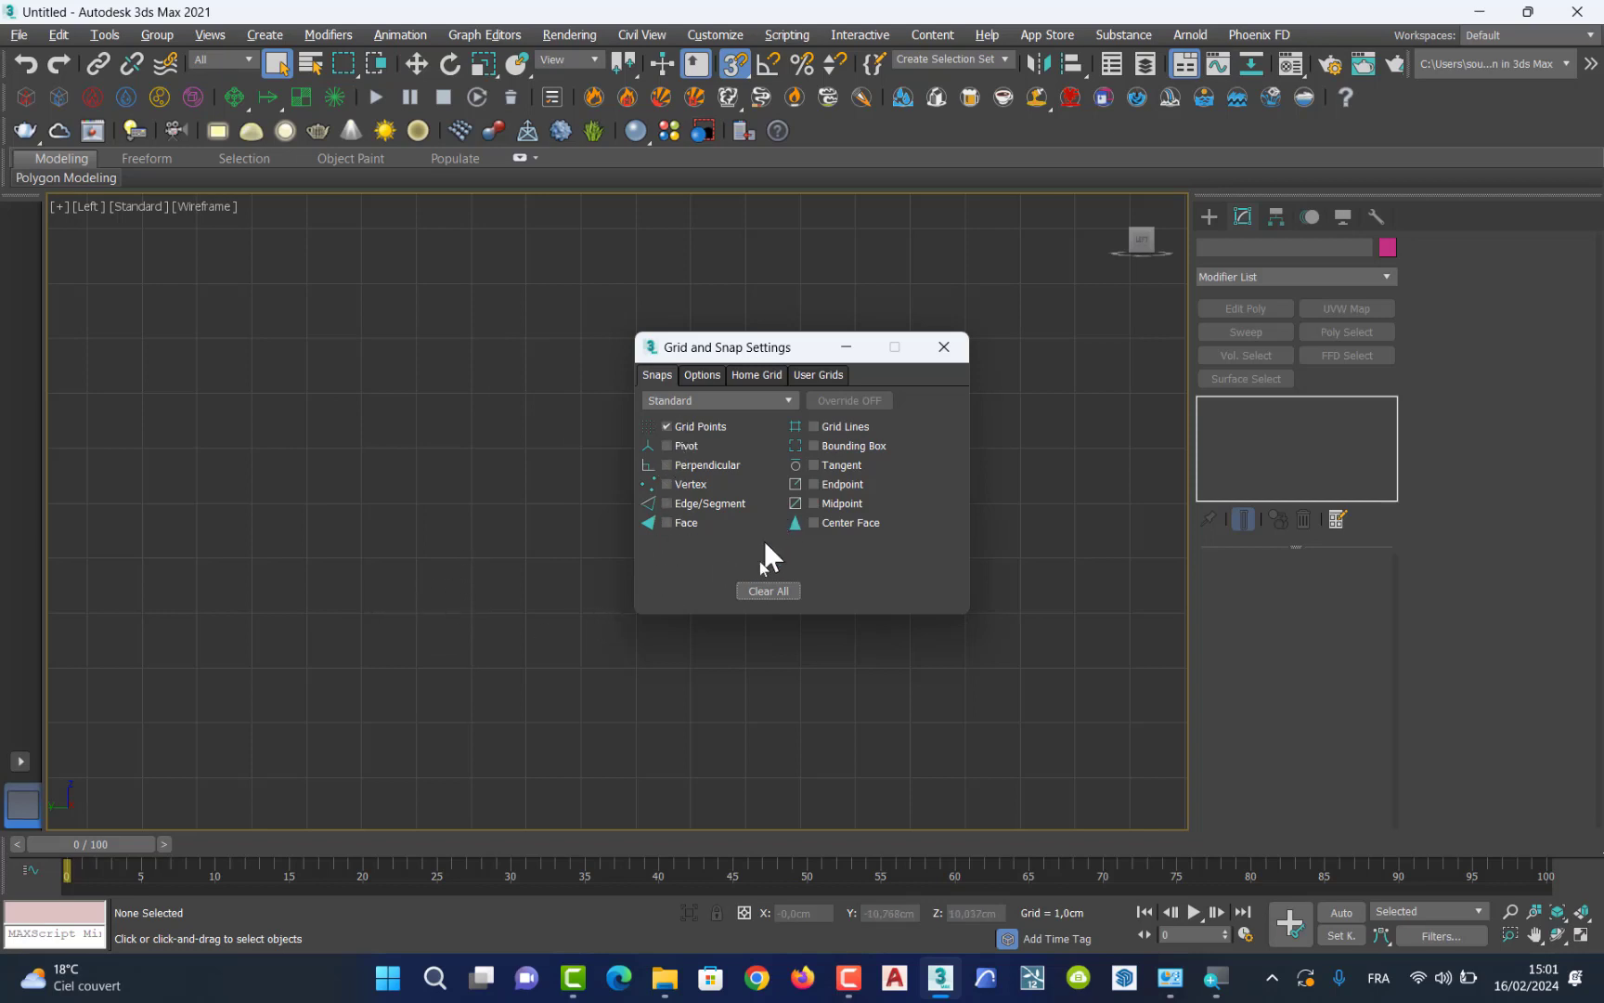
pyautogui.click(766, 591)
# Increase the home grid spacing to about 1.68 cm and close the grid and snap settings.
pyautogui.click(758, 376)
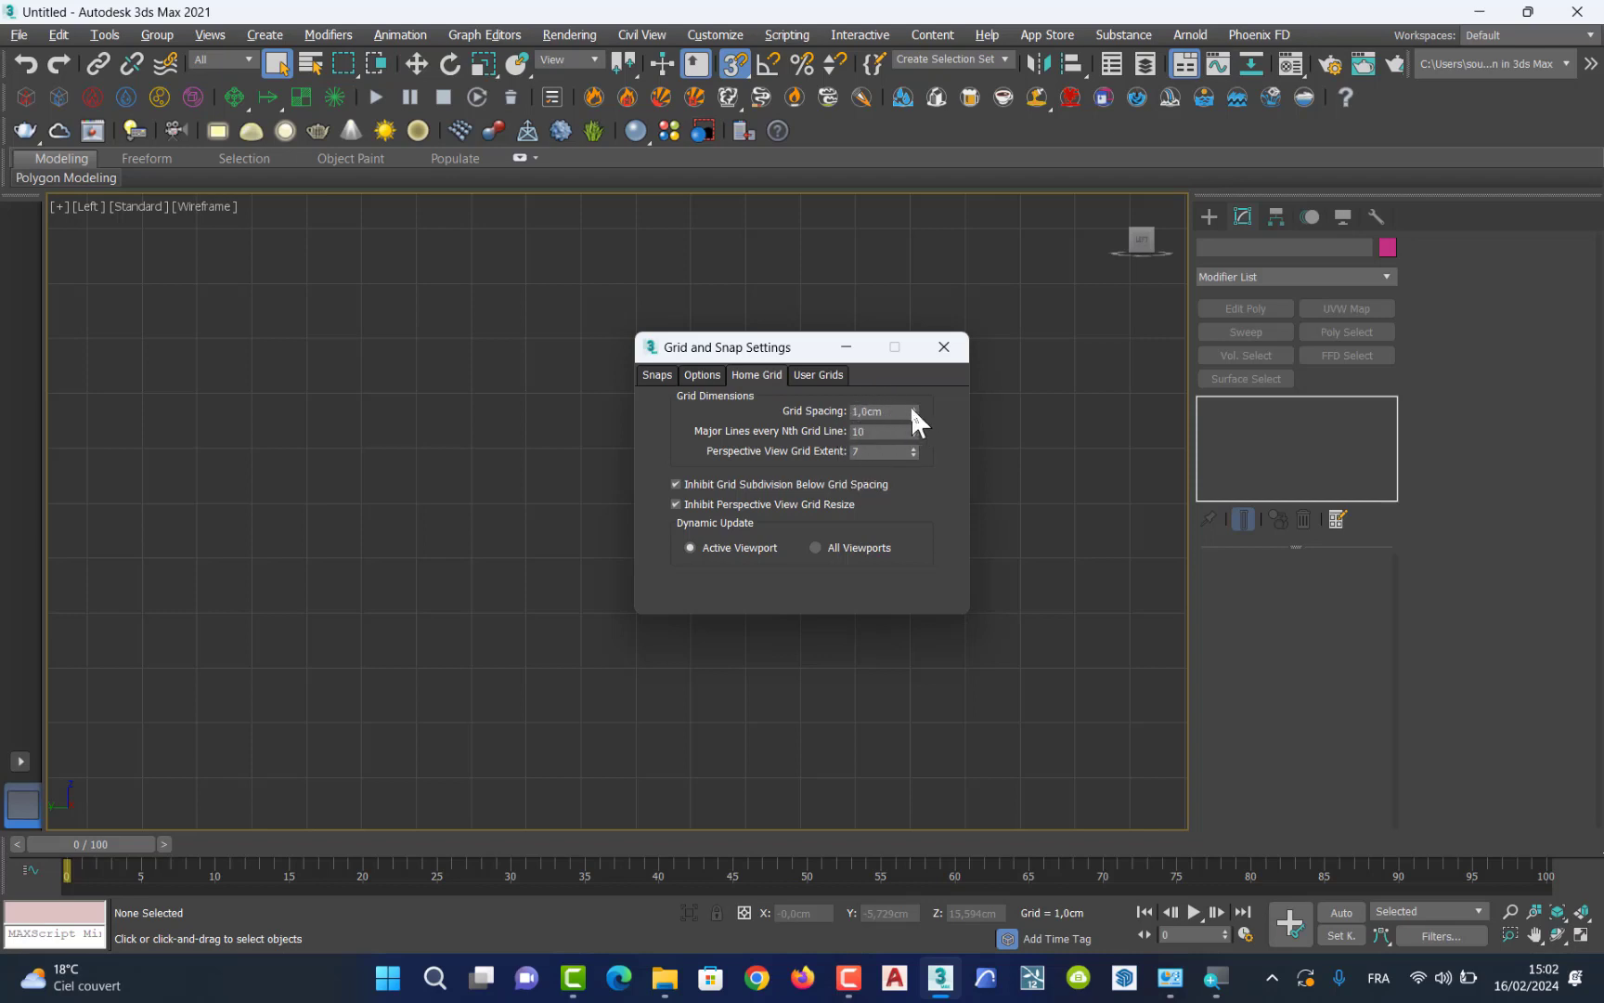
pyautogui.moveTo(912, 410); pyautogui.dragTo(956, 372)
pyautogui.click(939, 346)
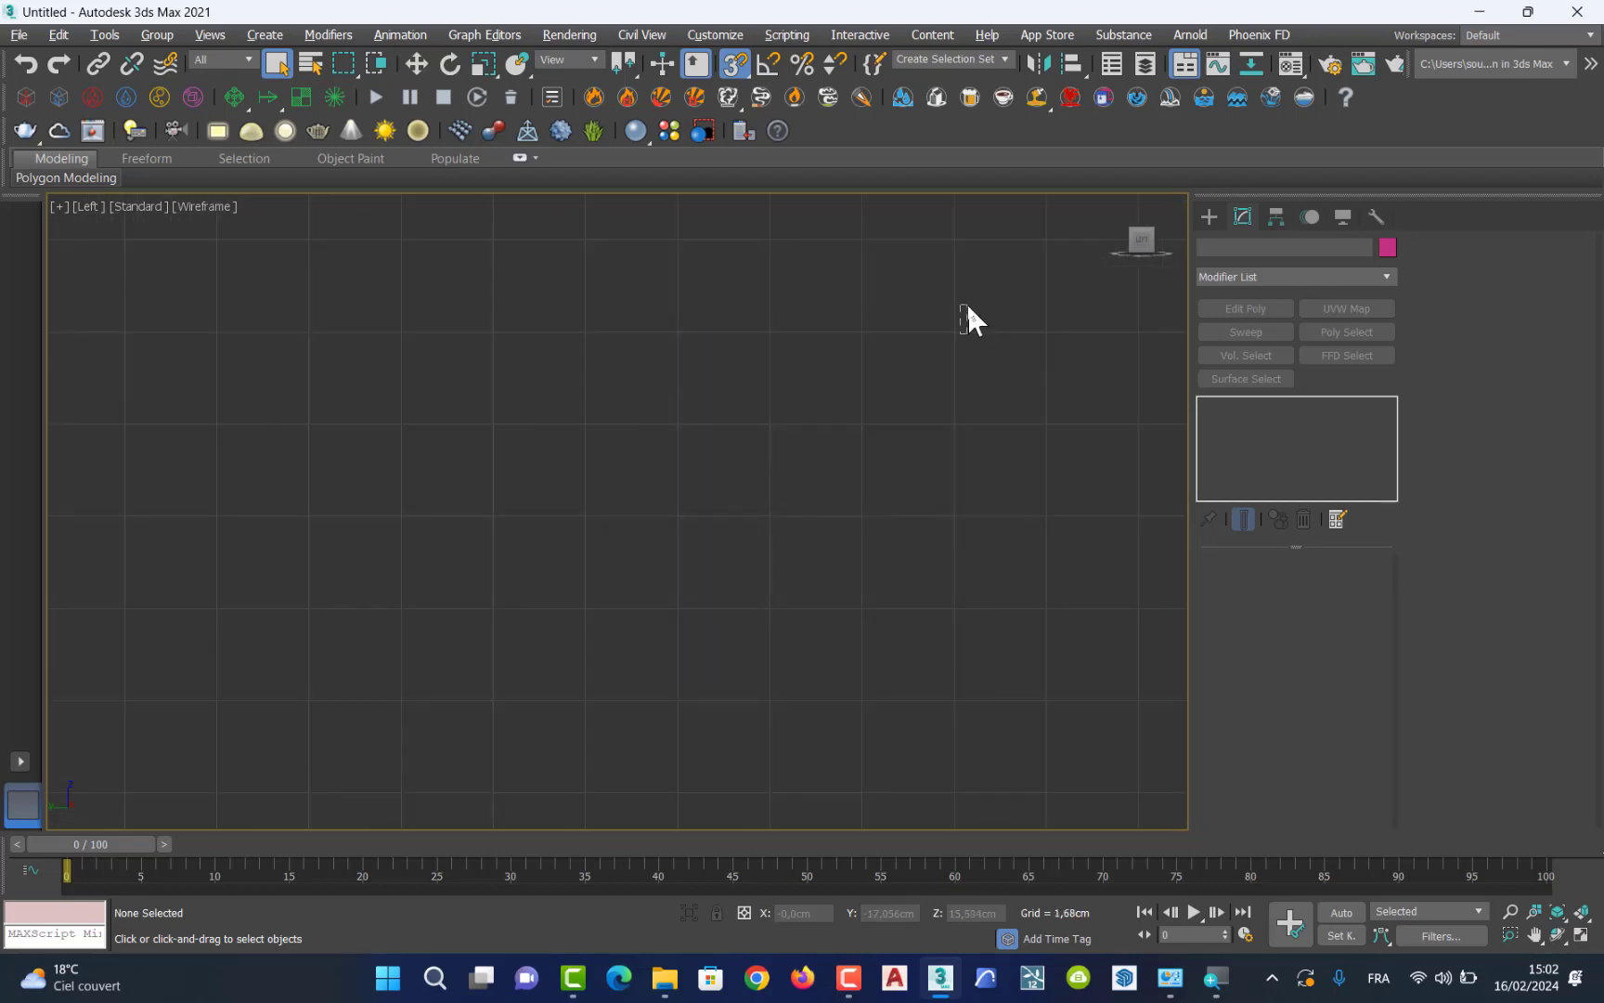
# Set the home grid spacing to 1 cm and close the grid and snap settings.
pyautogui.rightClick(734, 67)
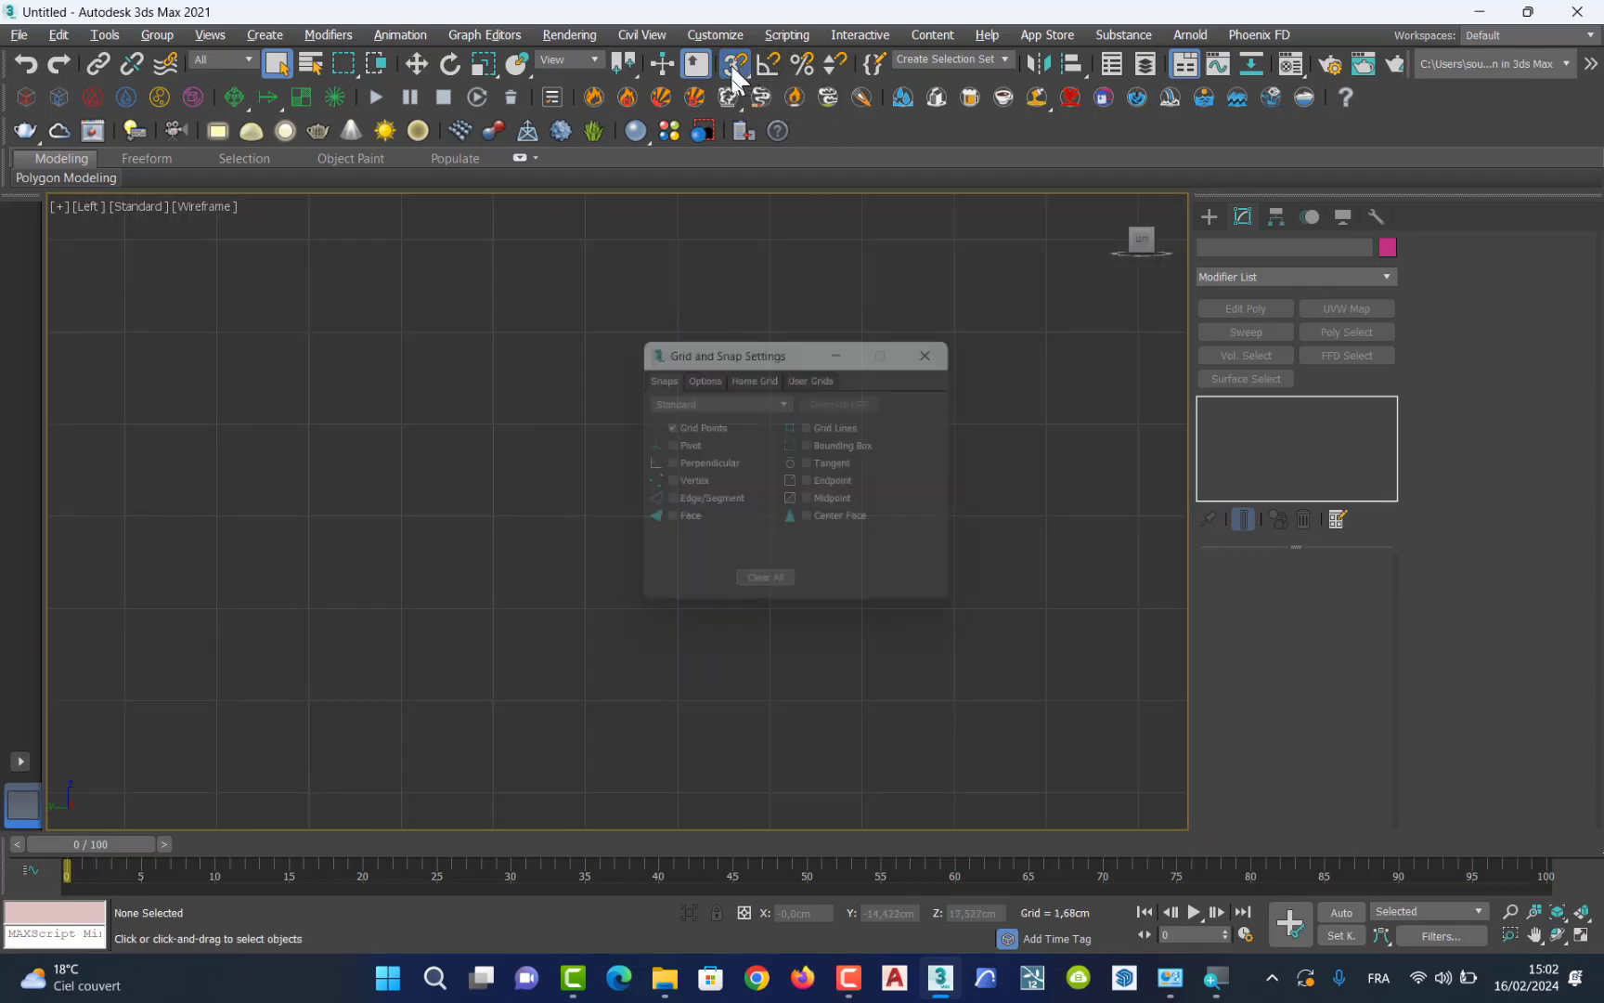
pyautogui.click(756, 375)
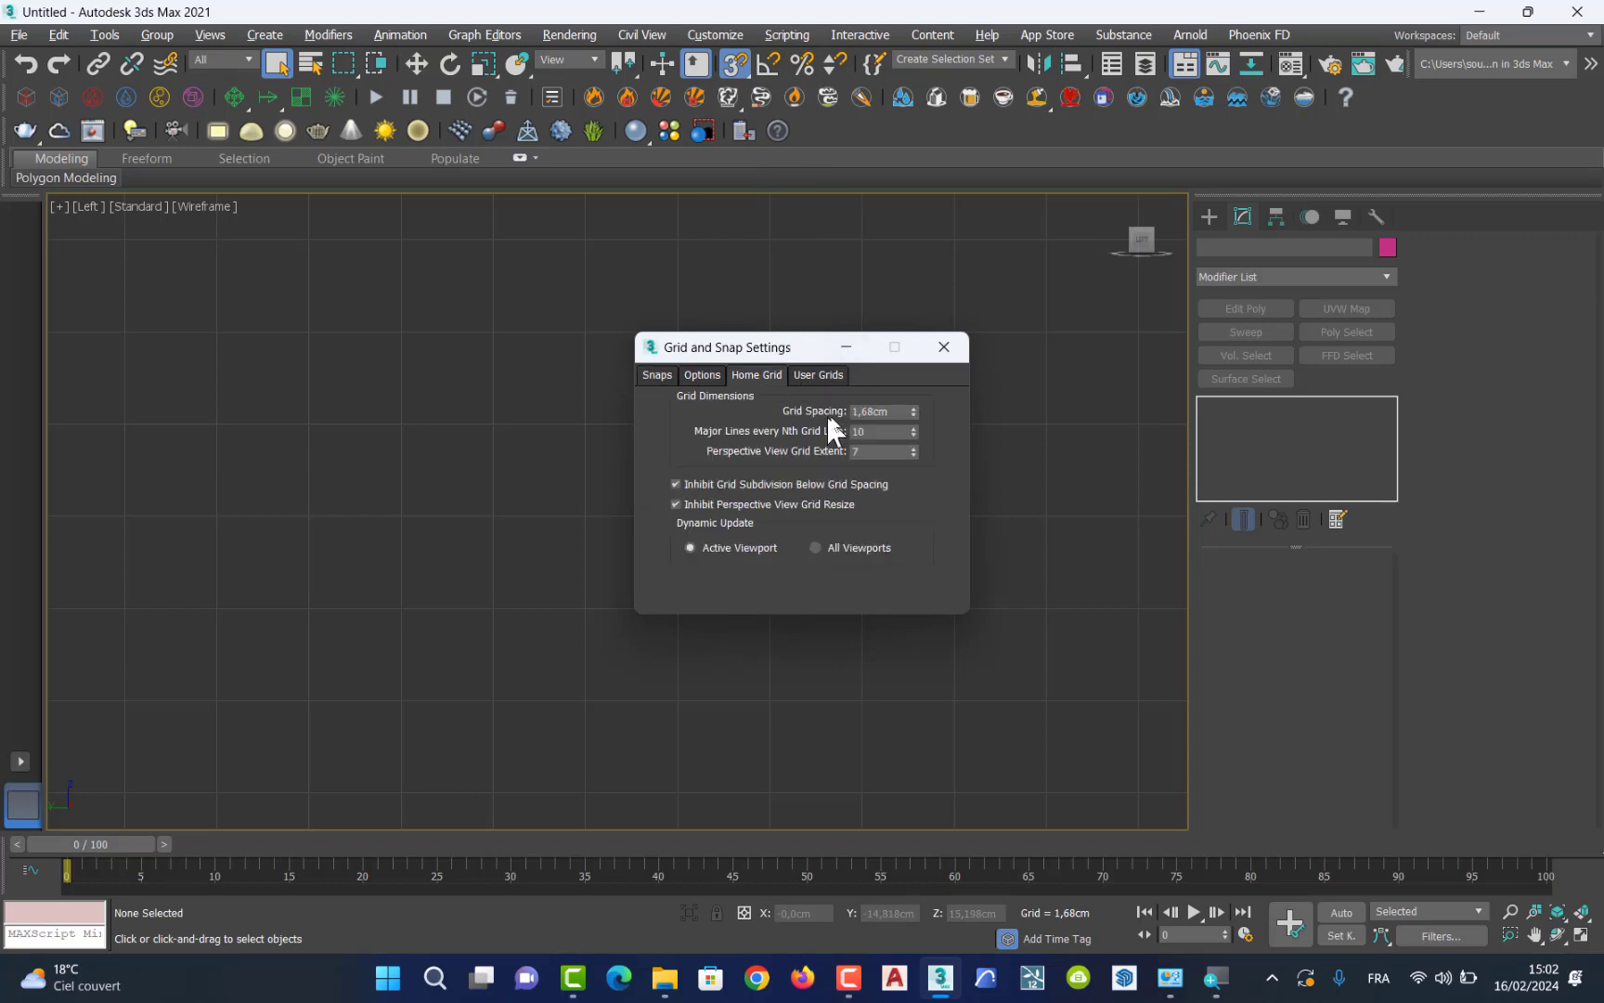
pyautogui.doubleClick(886, 411)
pyautogui.write('1')
pyautogui.doubleClick(877, 450)
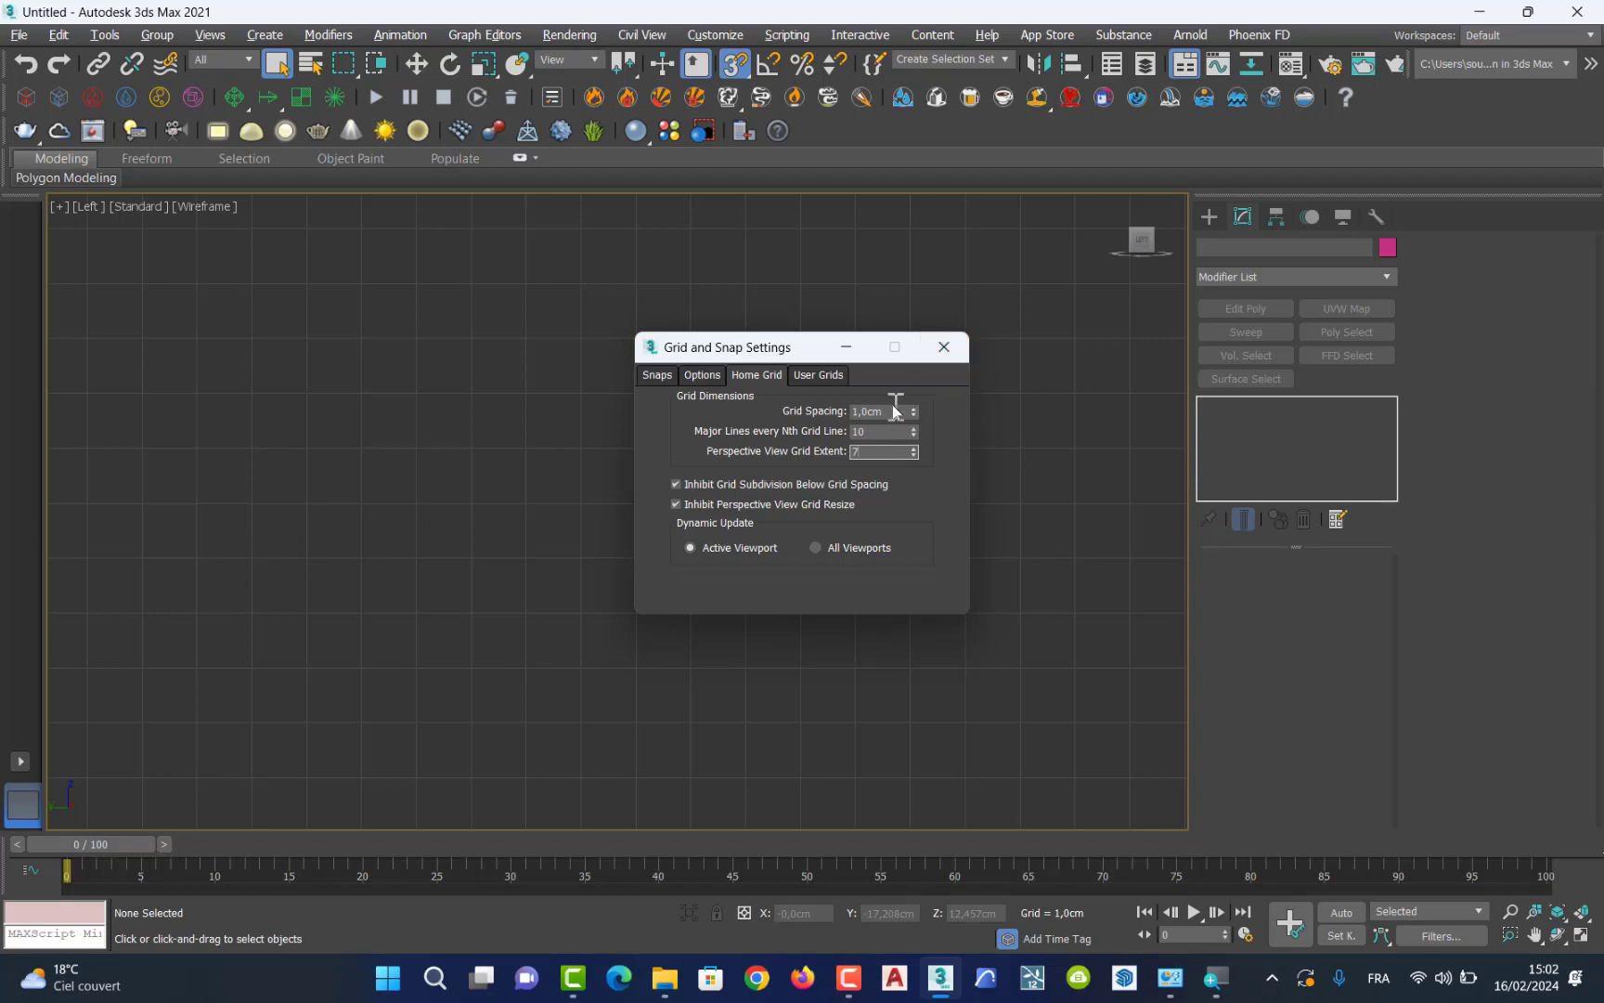
pyautogui.click(943, 351)
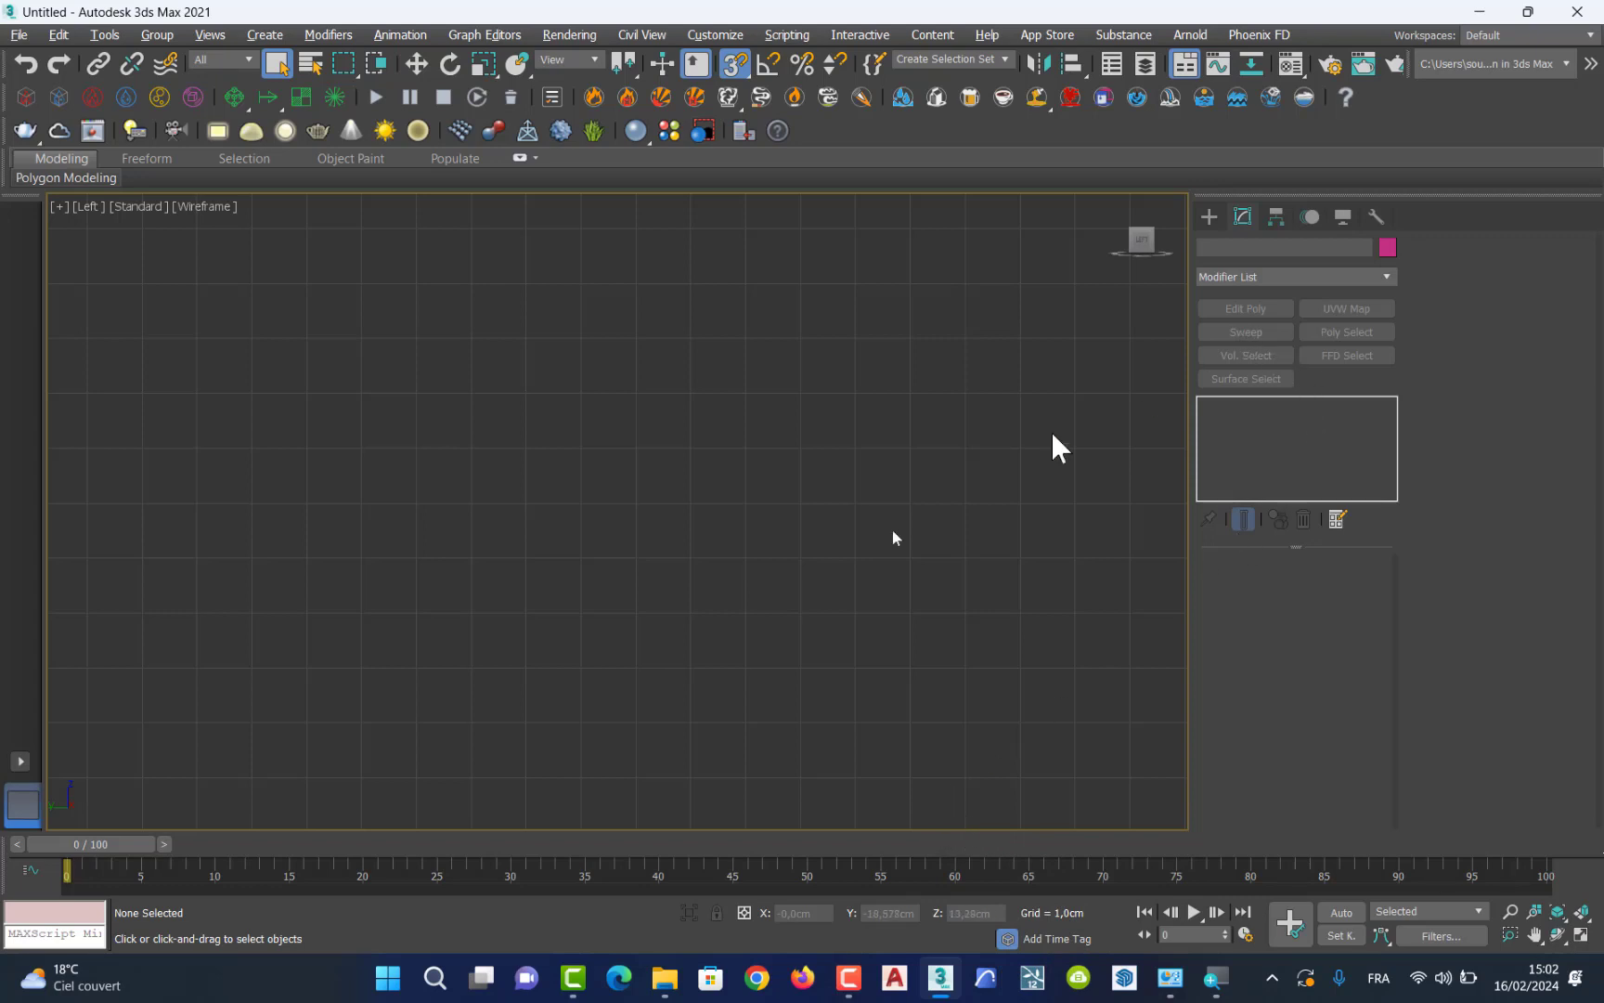
pyautogui.scroll(3, 776, 618)
pyautogui.scroll(-5, 782, 620)
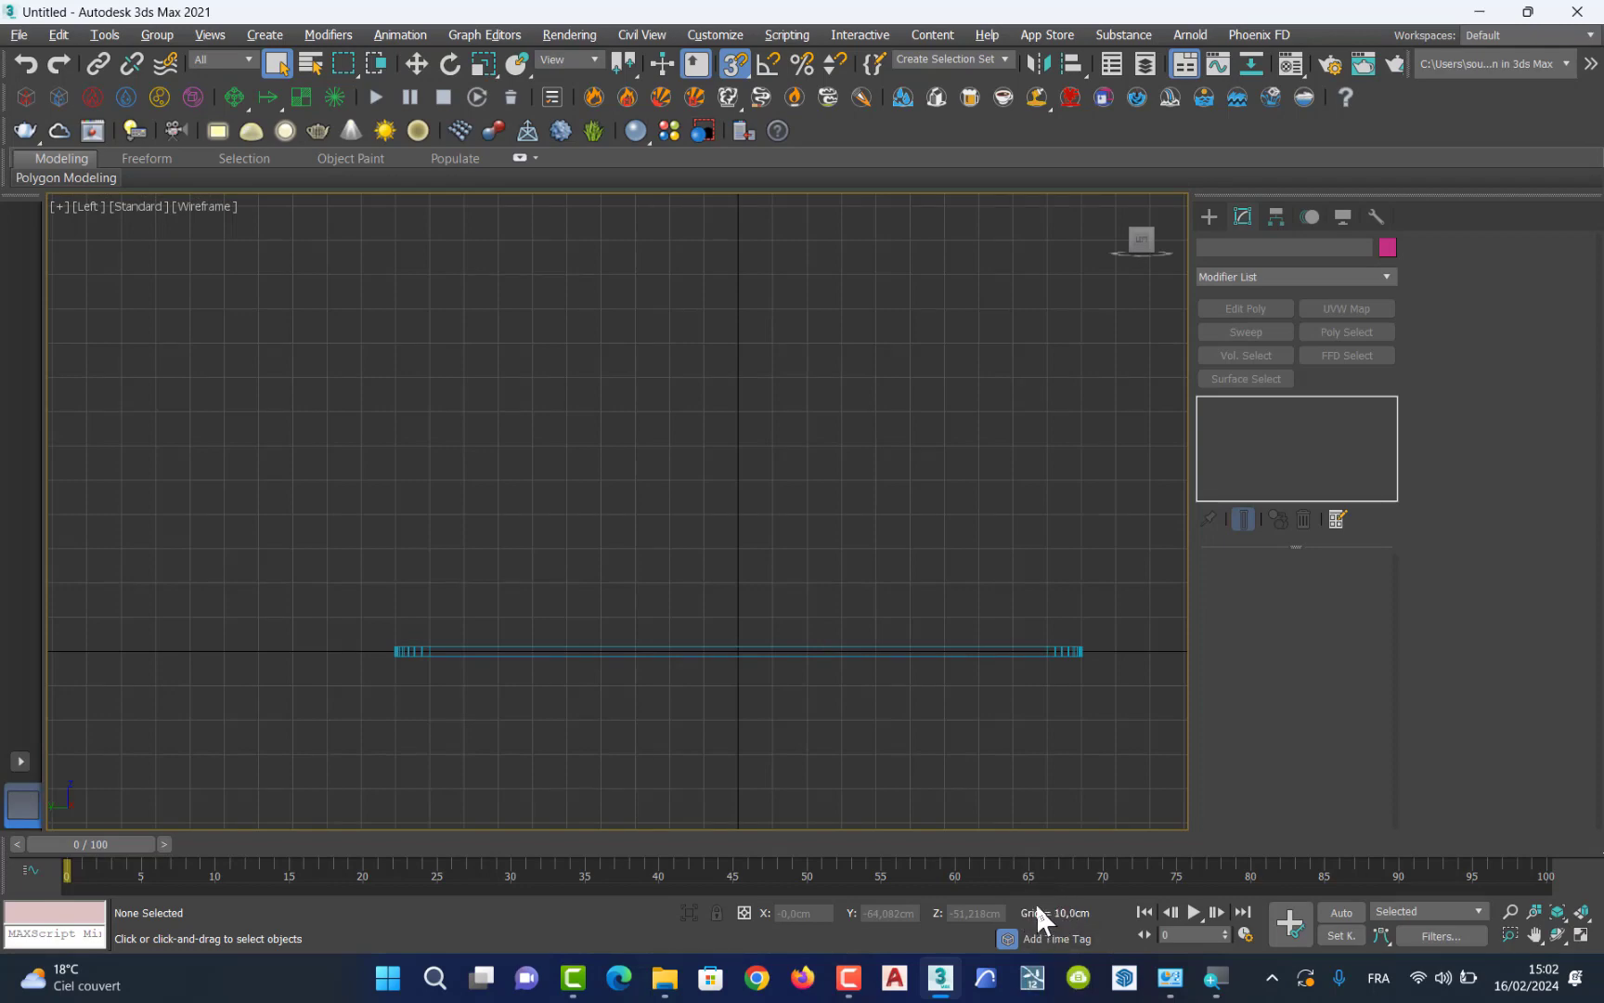
pyautogui.scroll(10, 772, 451)
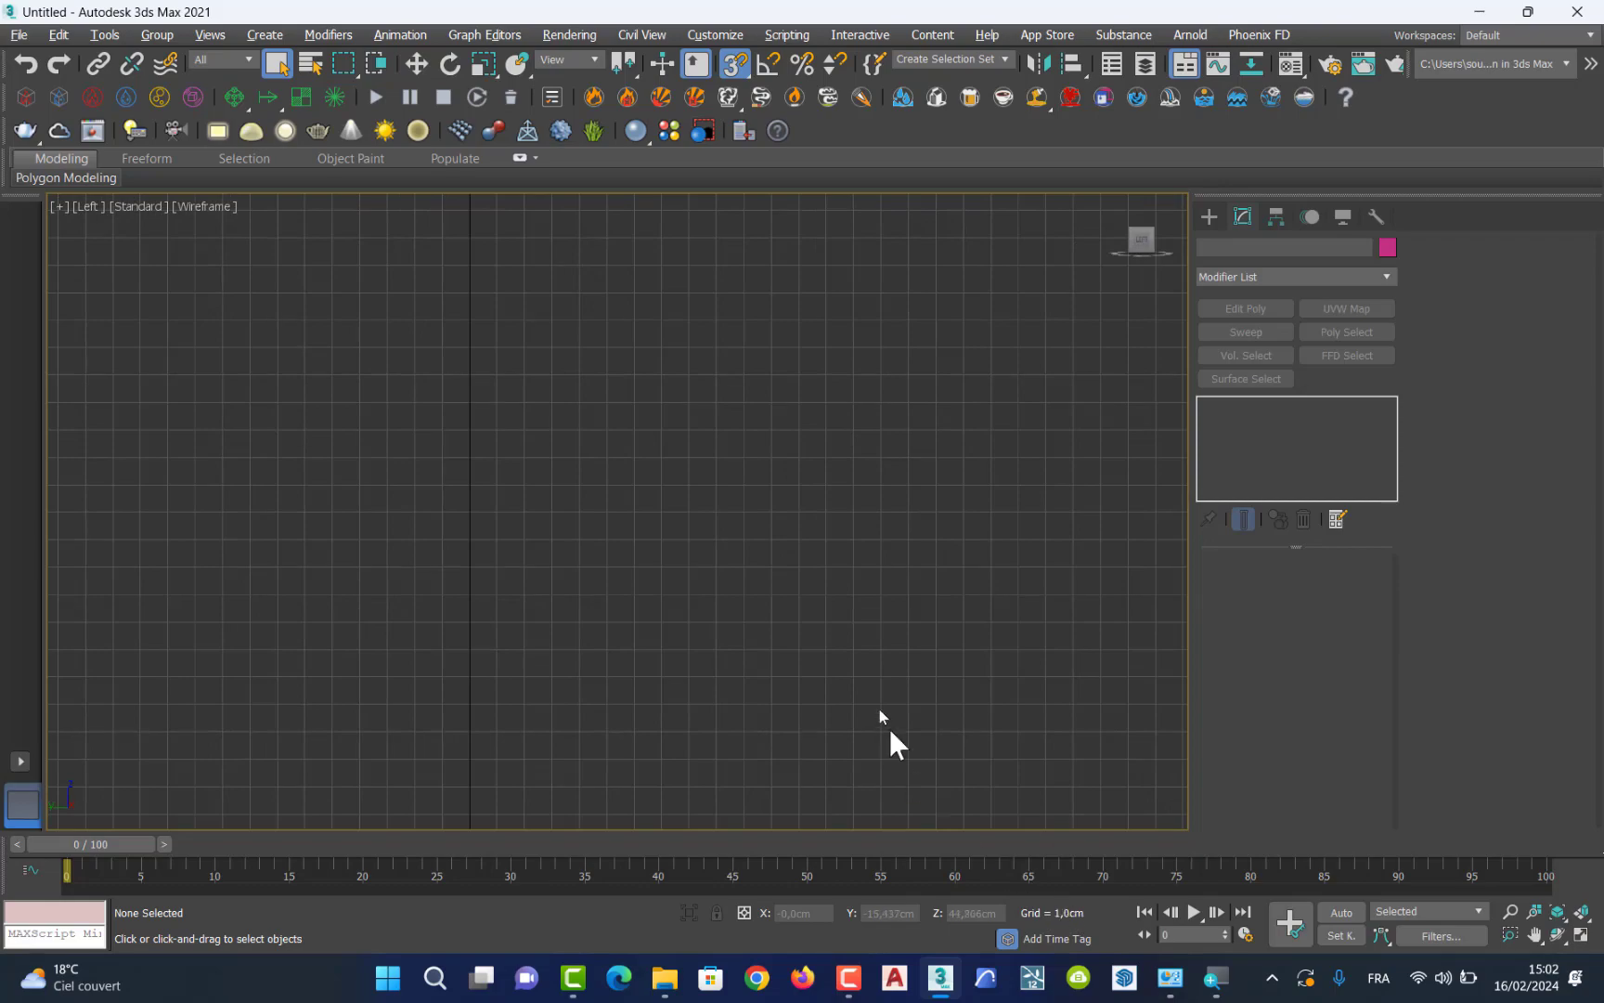
pyautogui.scroll(-6, 877, 725)
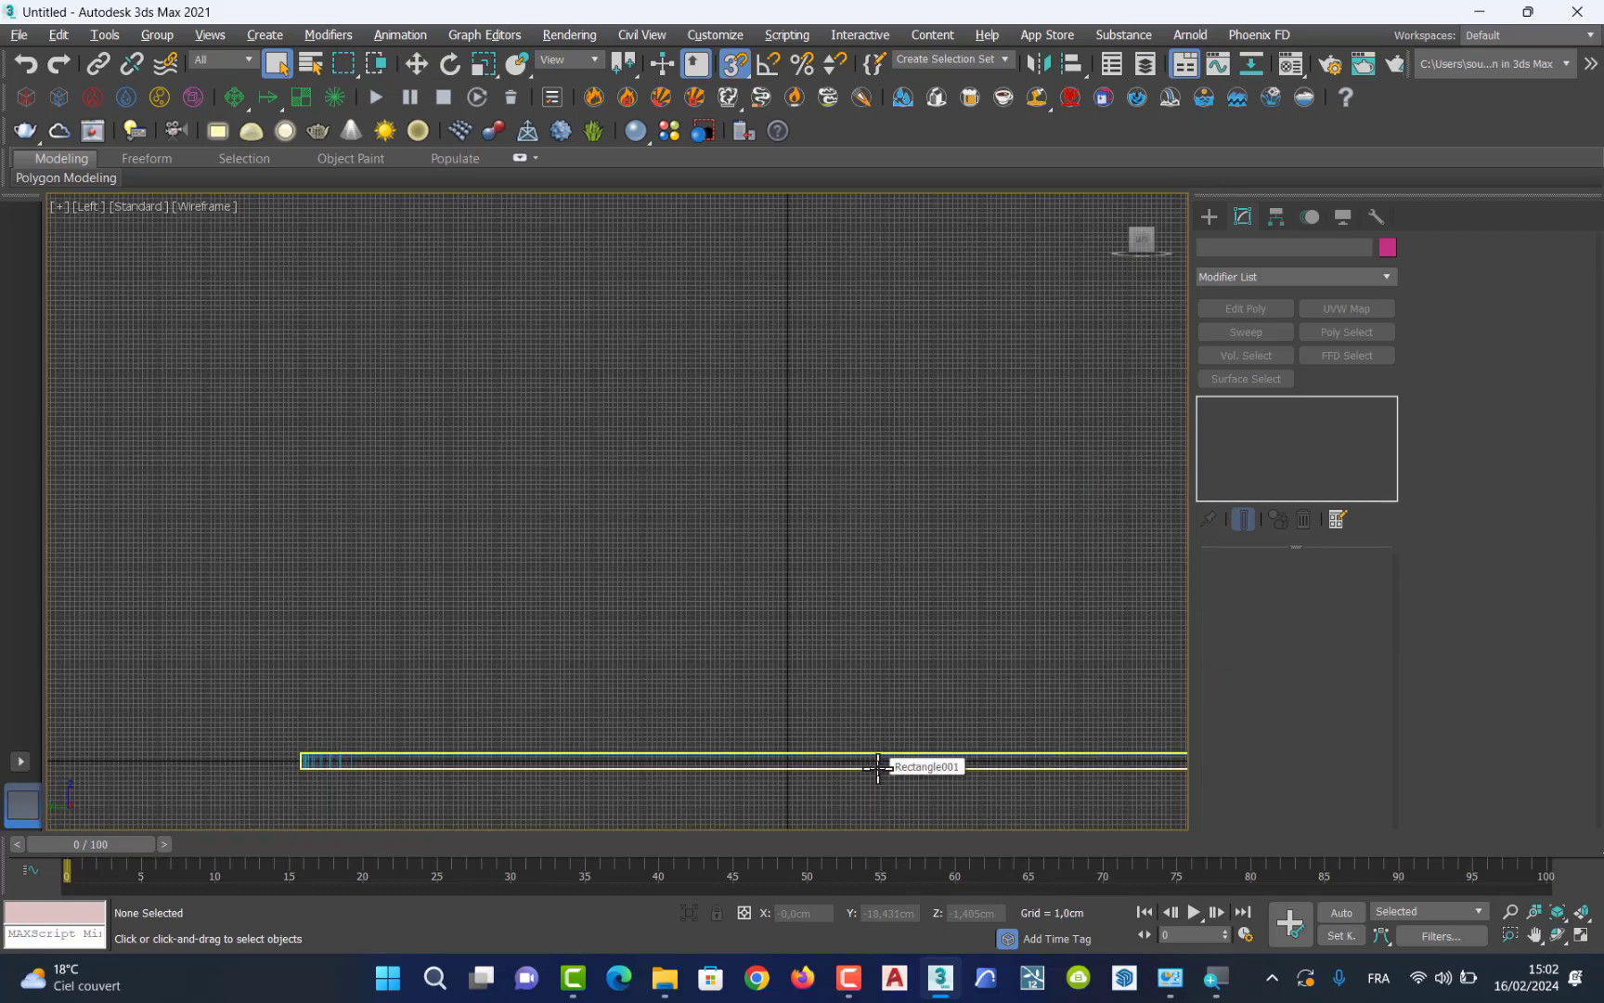
# Start a line spline above the swept rectangle in the Left view, snapping three descending stair steps with 1 cm segments.
pyautogui.scroll(8, 877, 767)
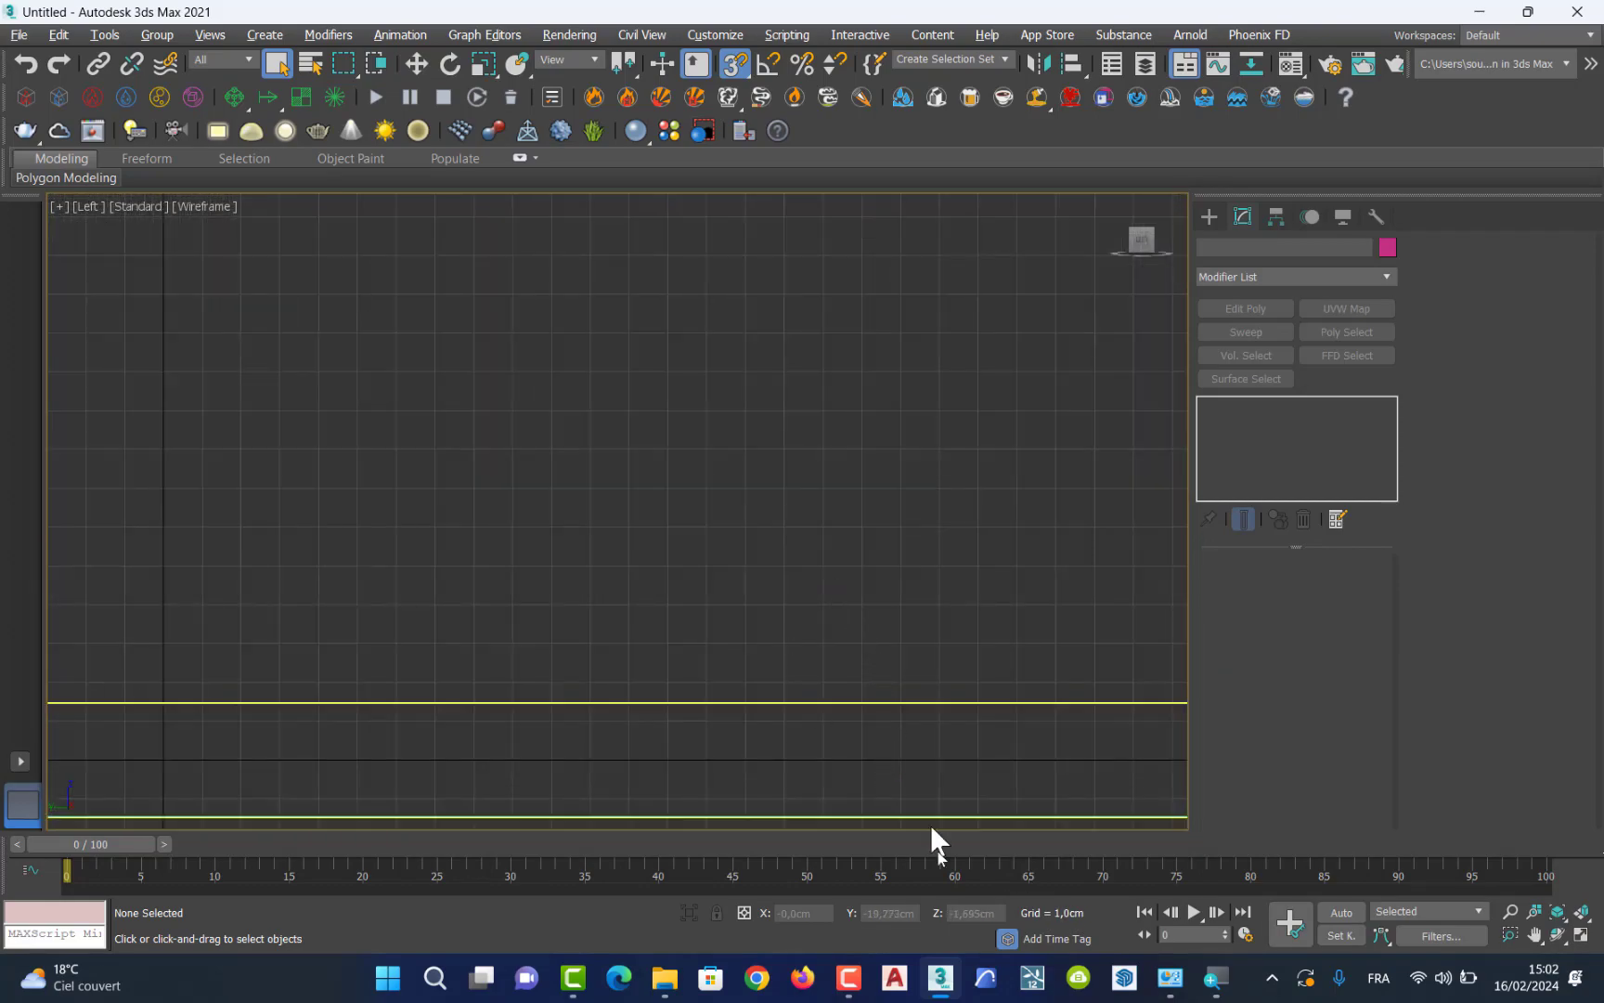
pyautogui.click(1207, 218)
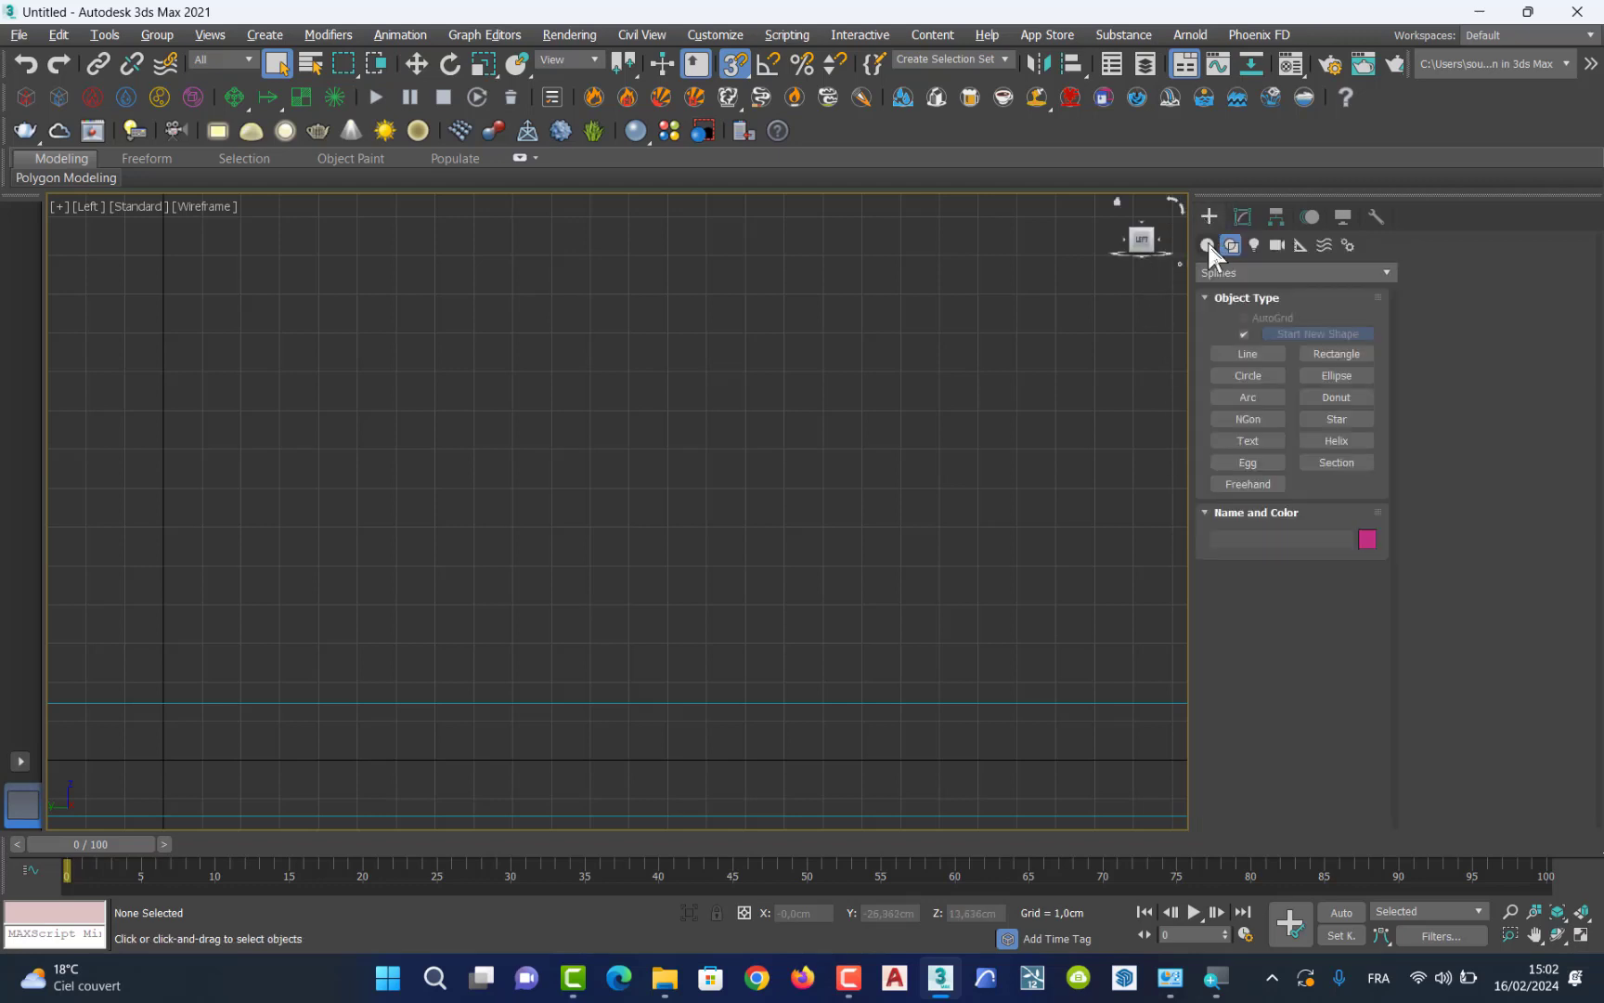
pyautogui.click(1248, 354)
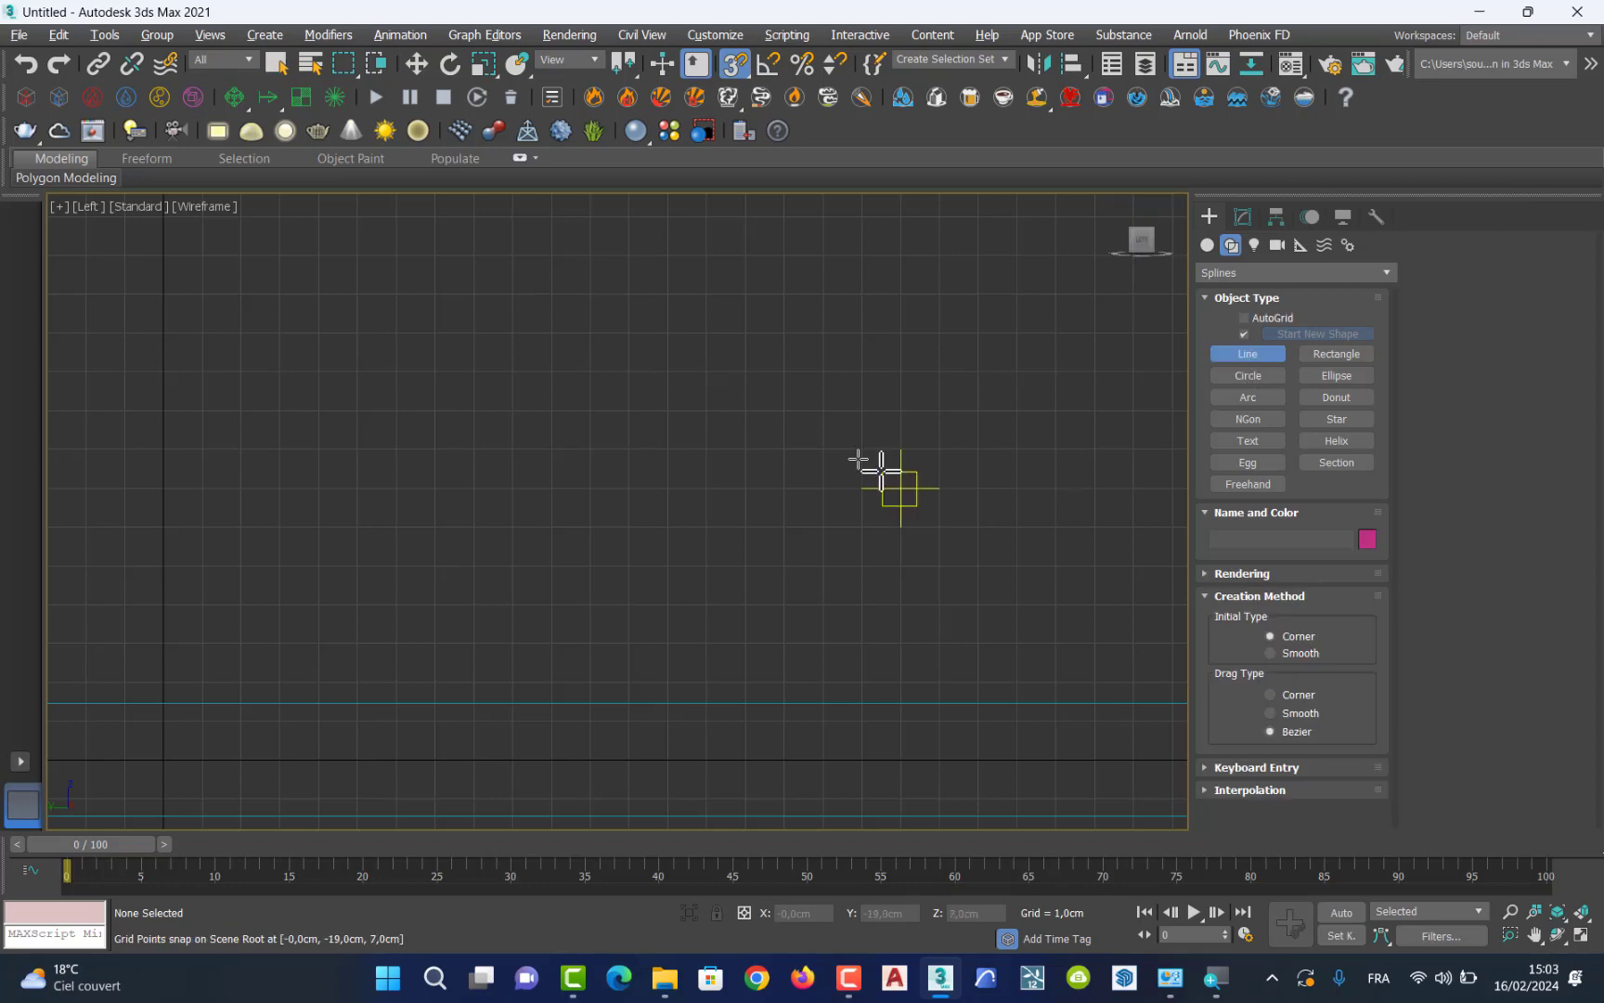
pyautogui.click(735, 64)
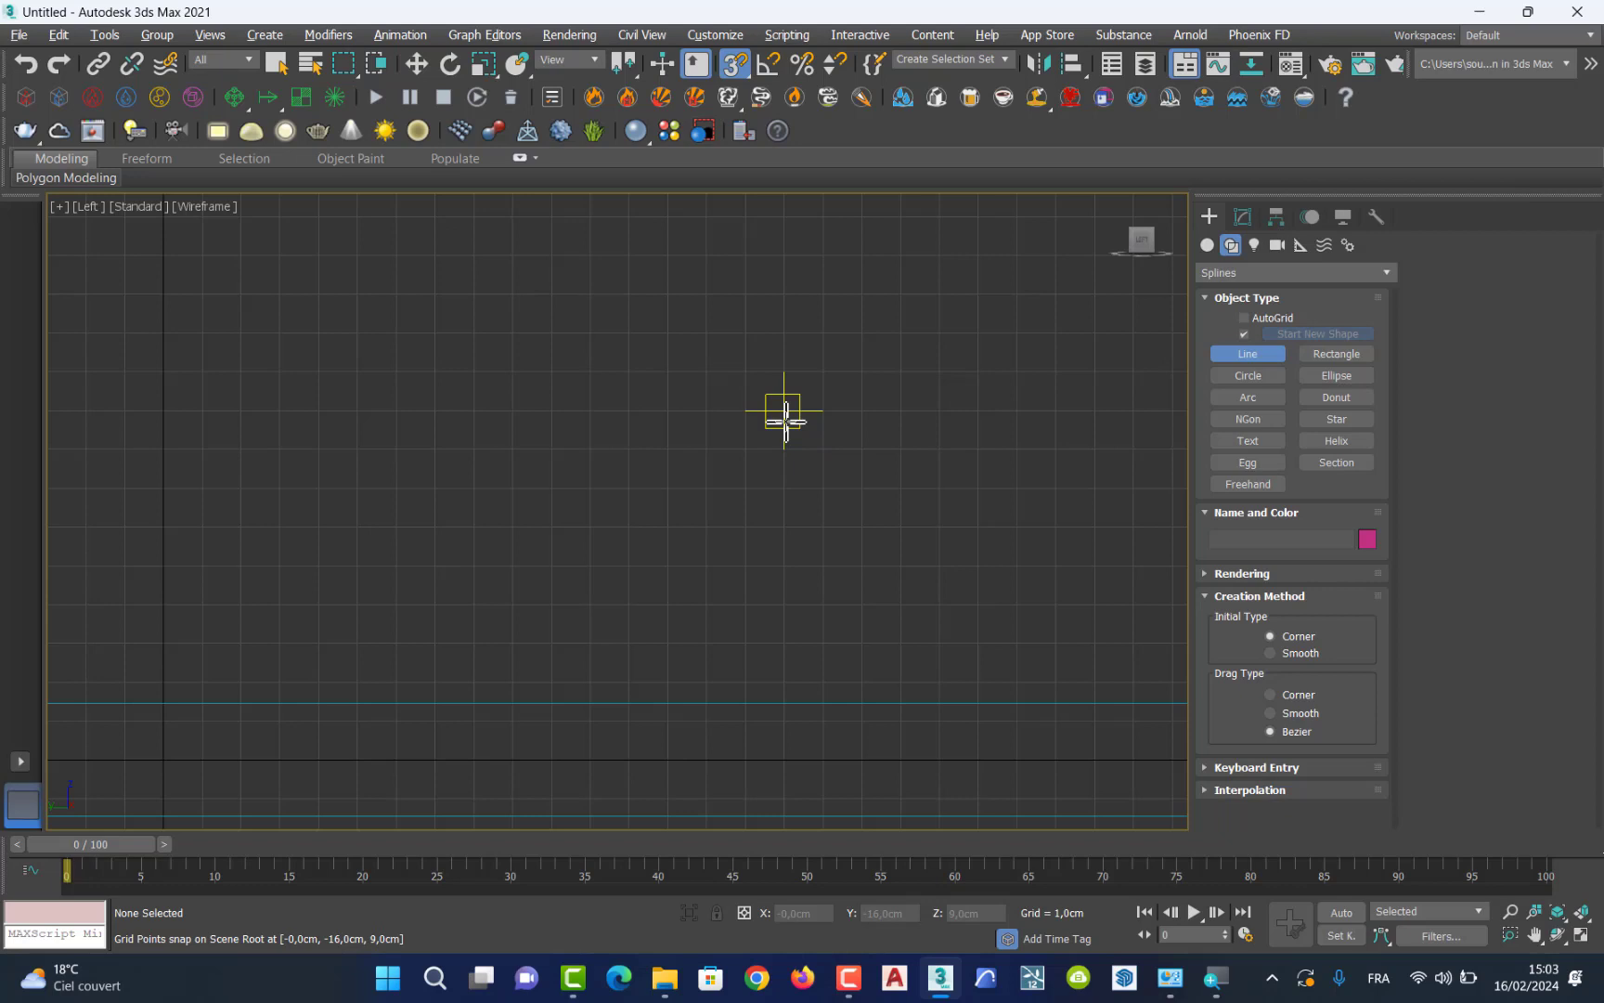
pyautogui.click(854, 338)
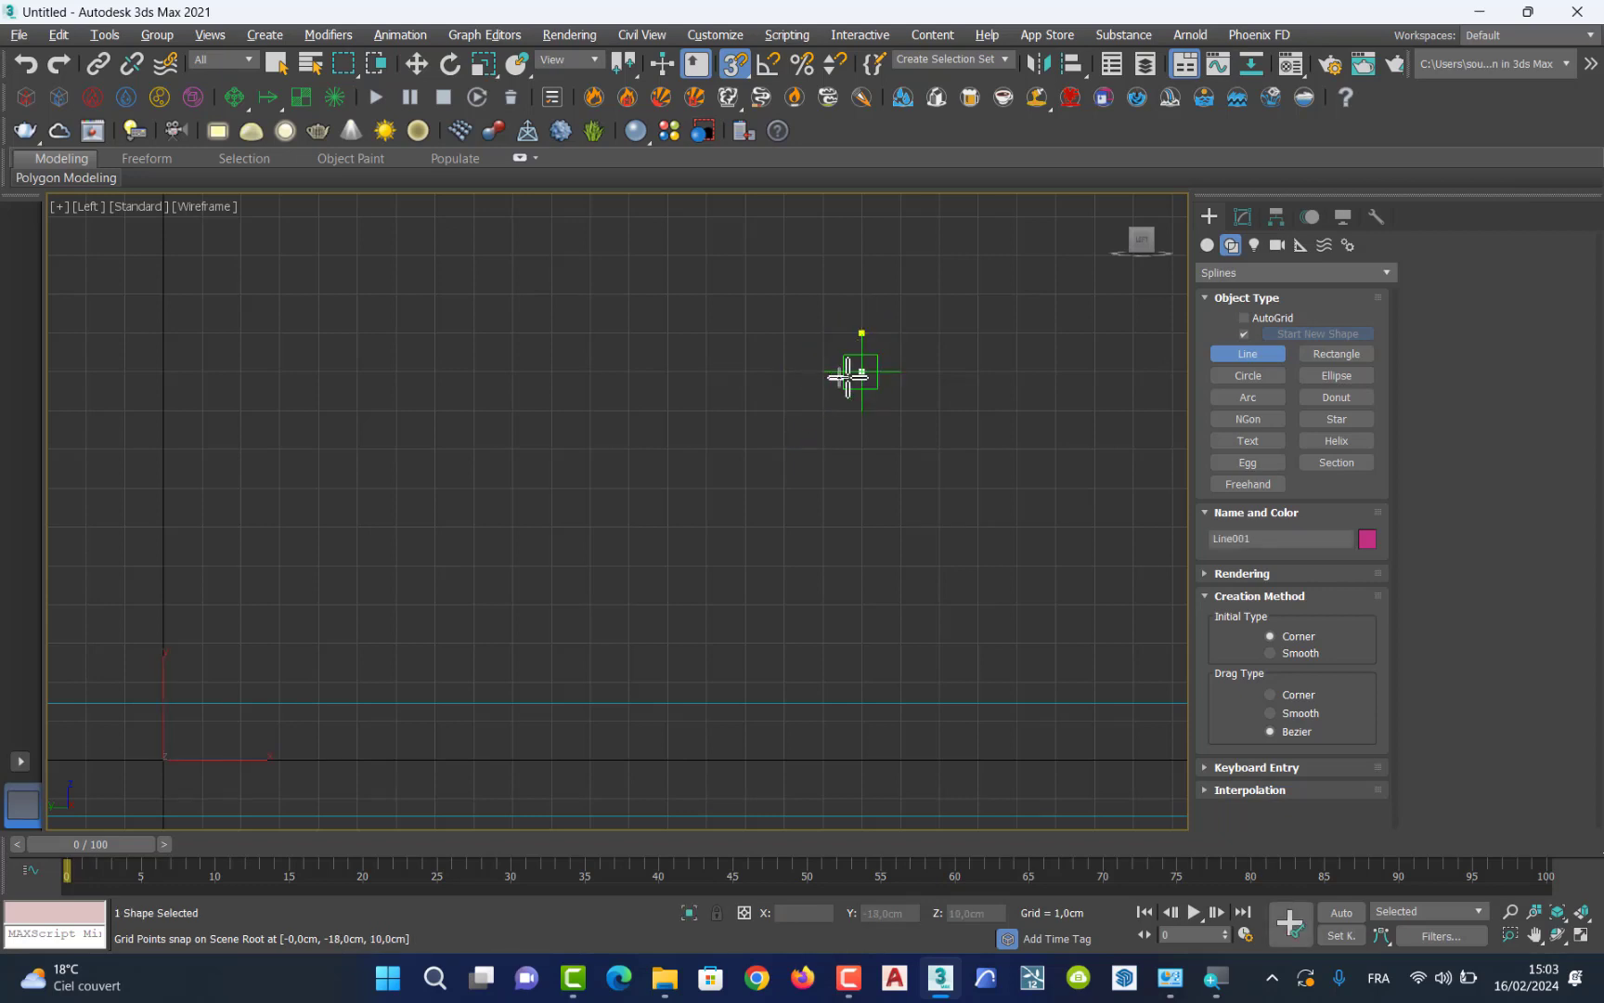
pyautogui.click(859, 372)
pyautogui.click(825, 372)
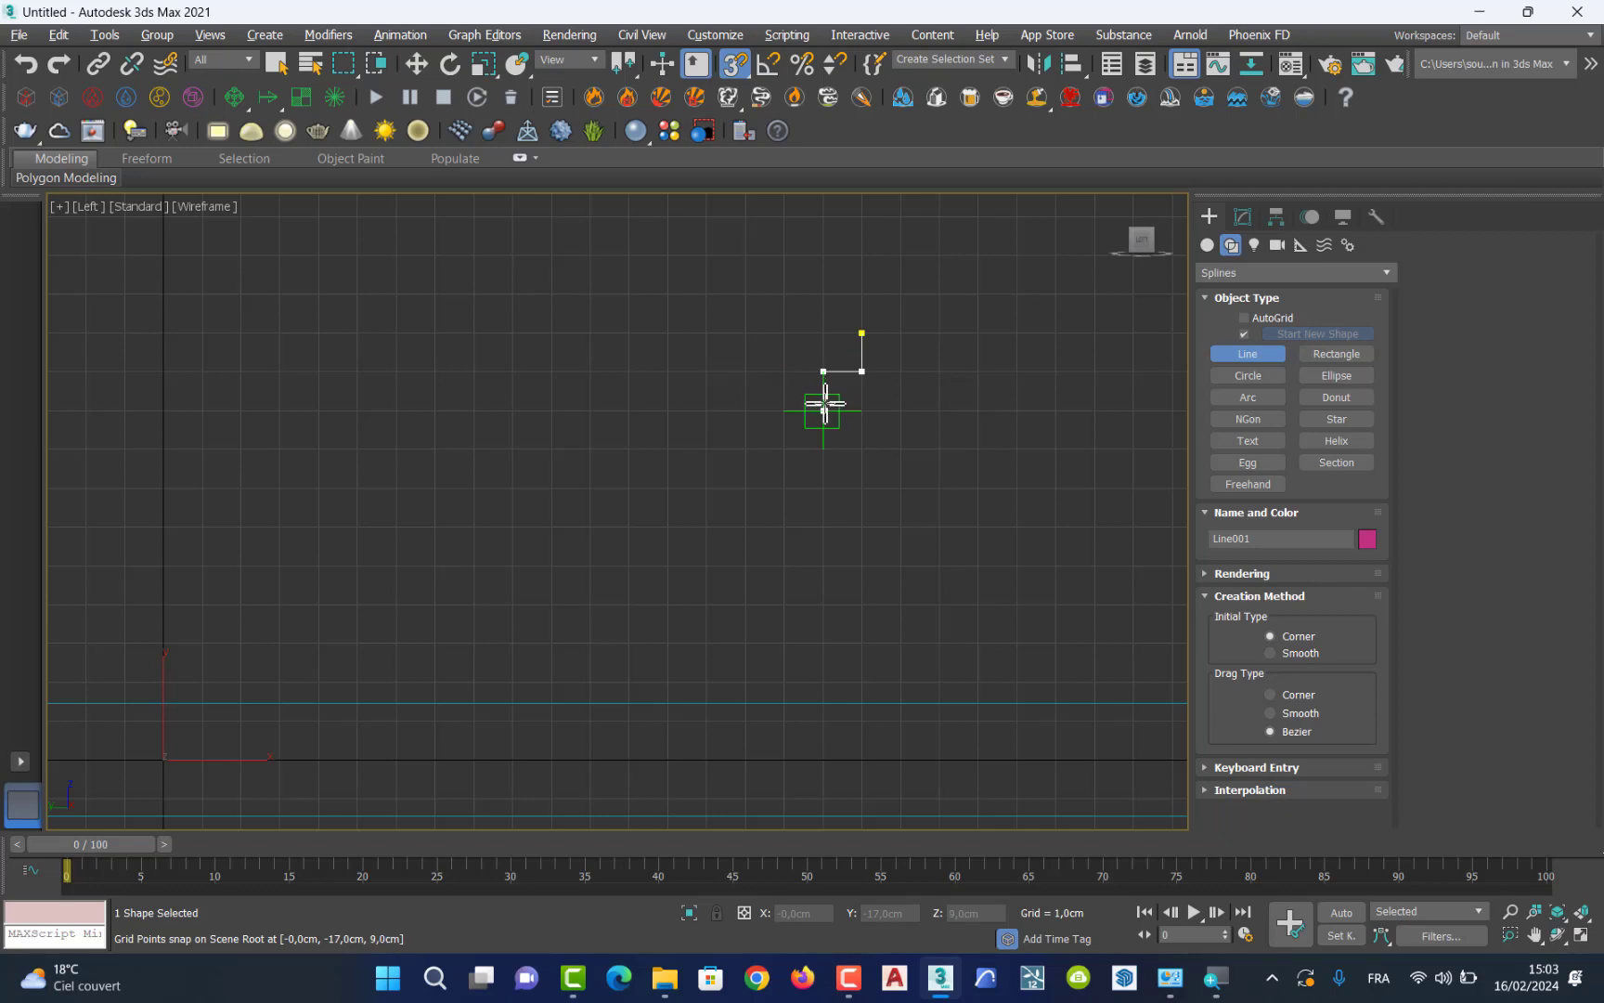
pyautogui.click(824, 410)
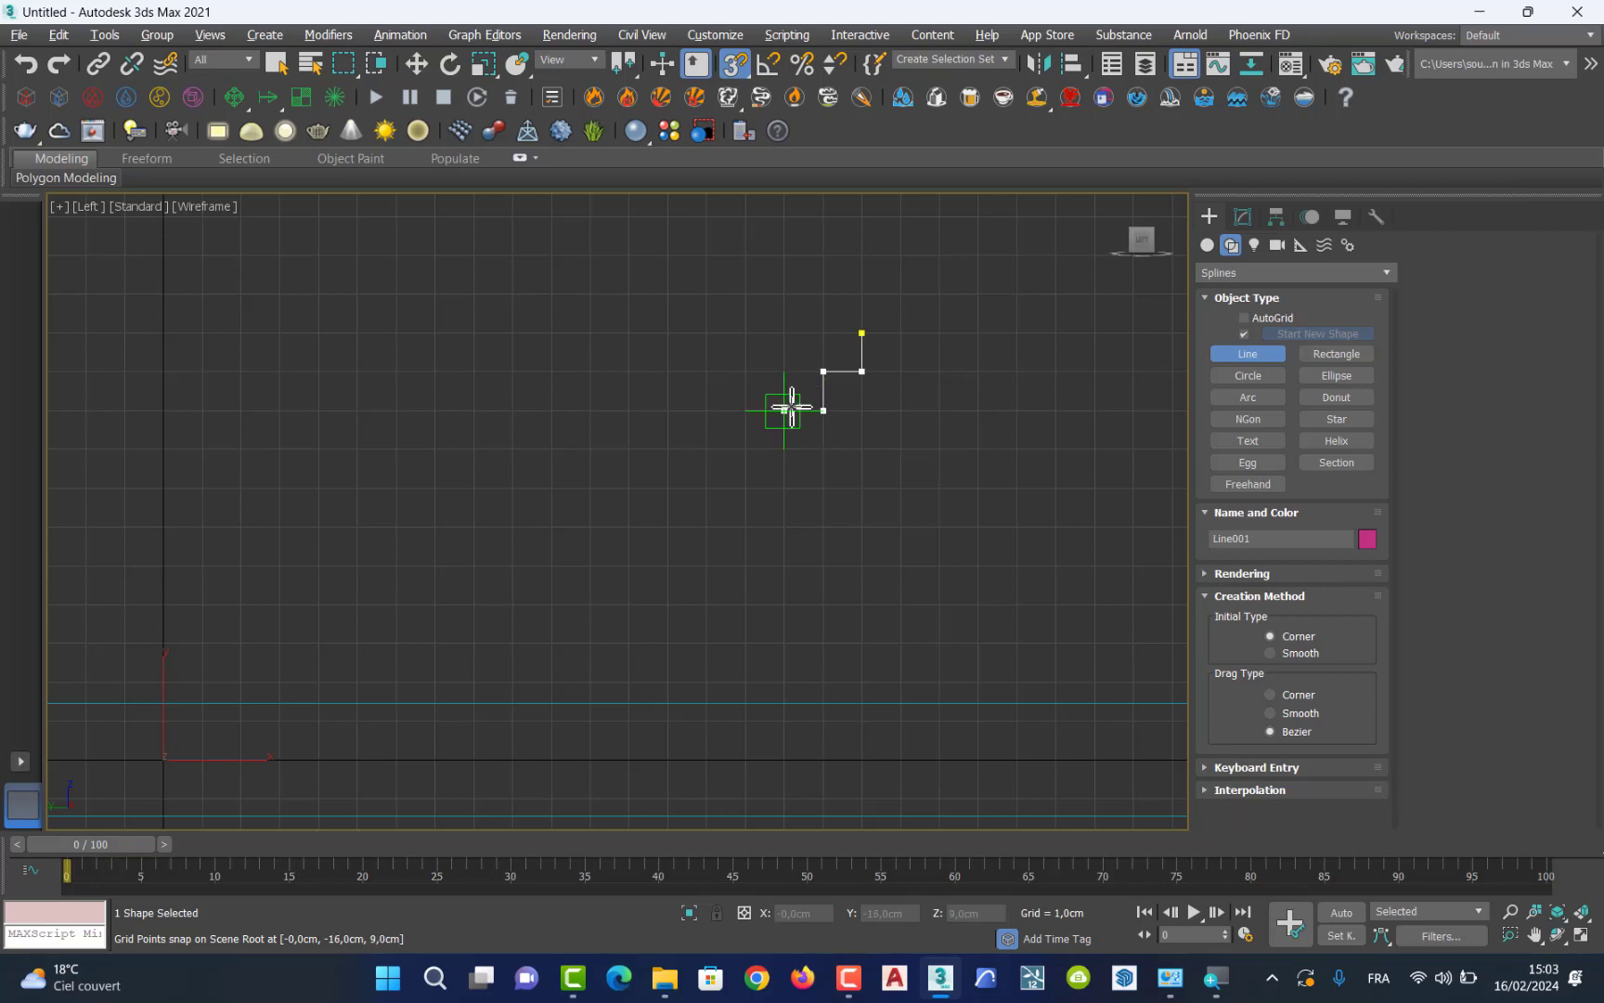
pyautogui.click(784, 410)
pyautogui.click(784, 448)
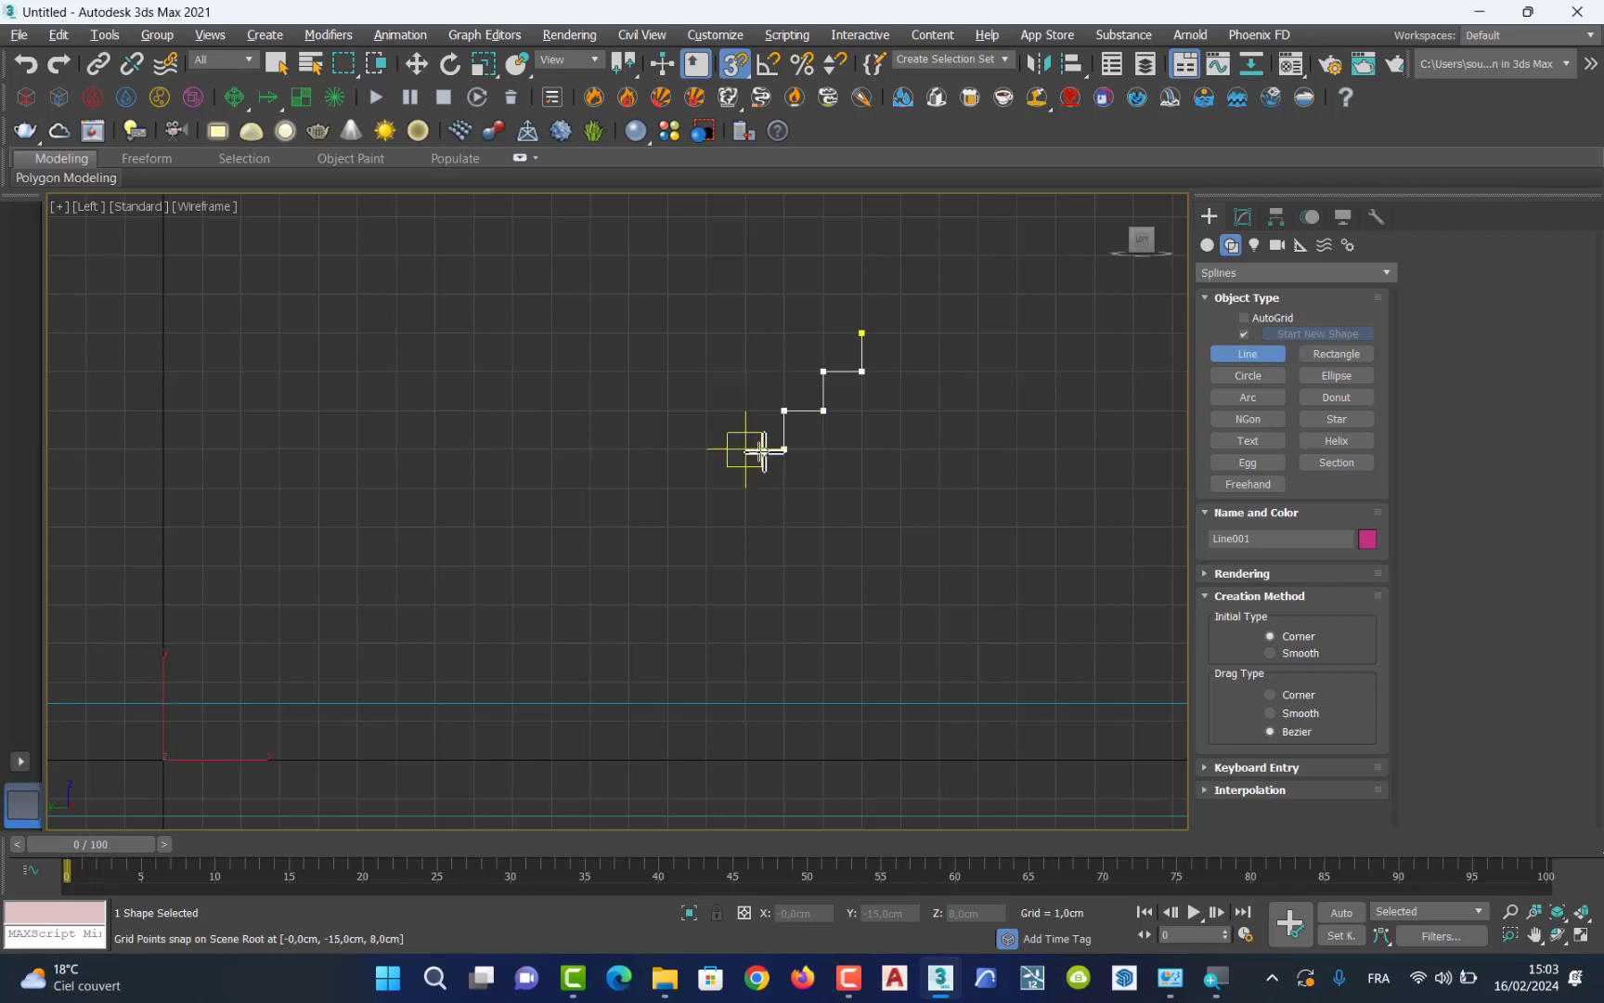
pyautogui.click(746, 448)
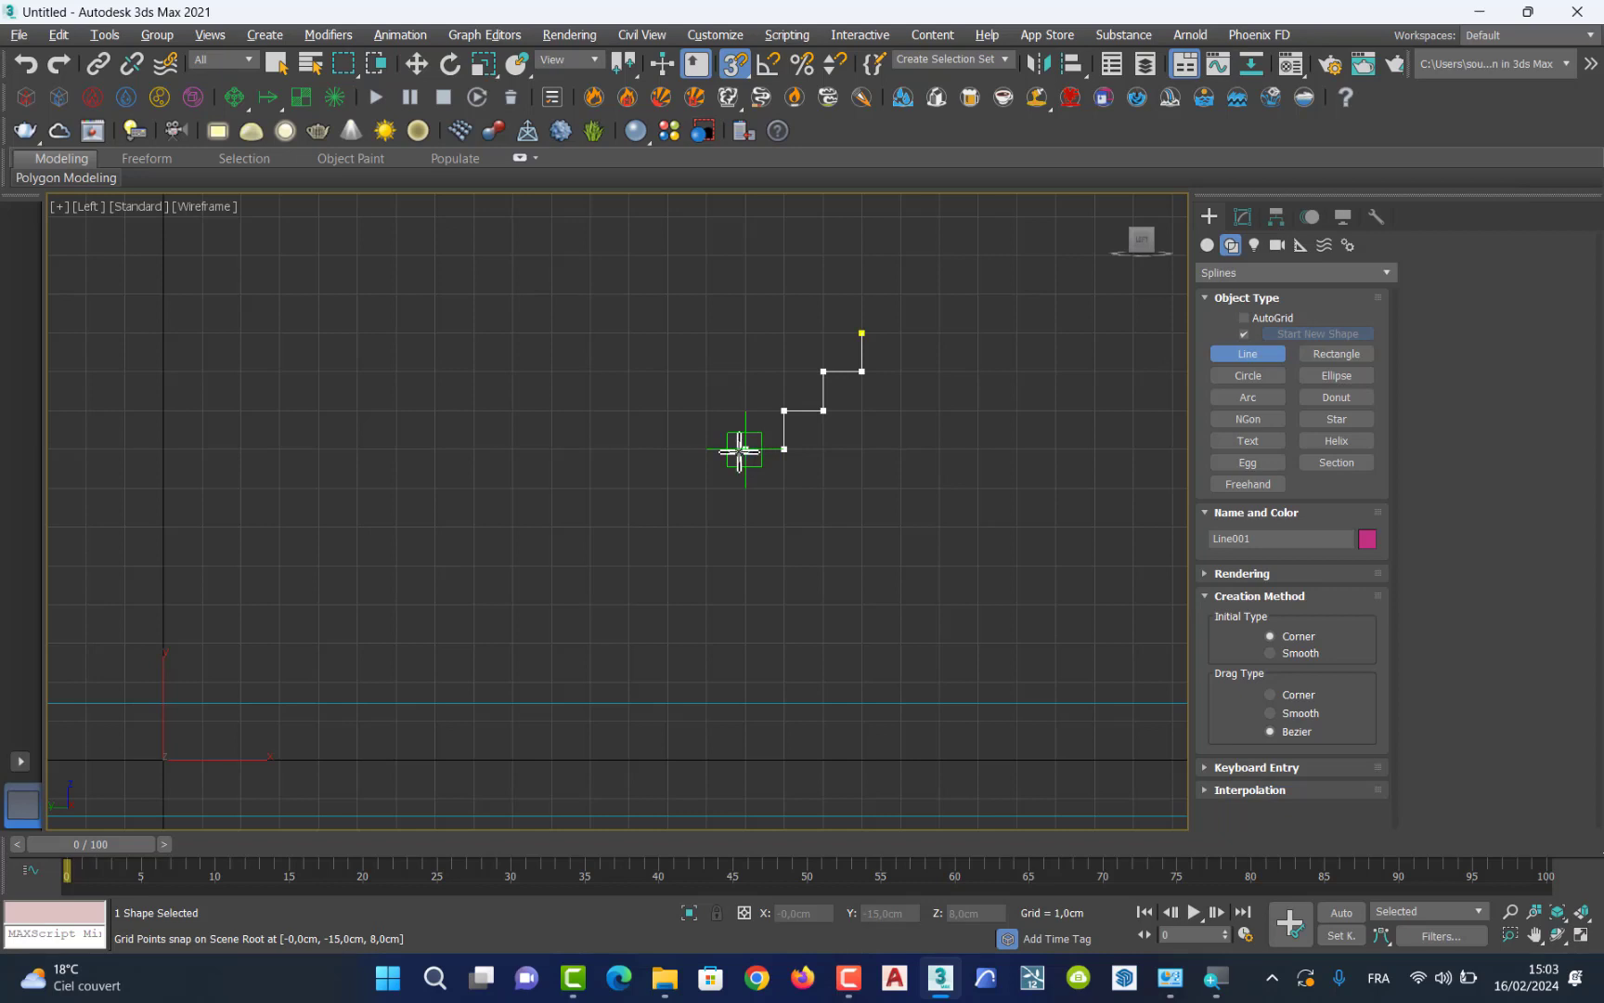
# Complete the stepped outline with 3 cm vertical and horizontal sides, close the spline and turn off 3D snapping.
pyautogui.click(746, 333)
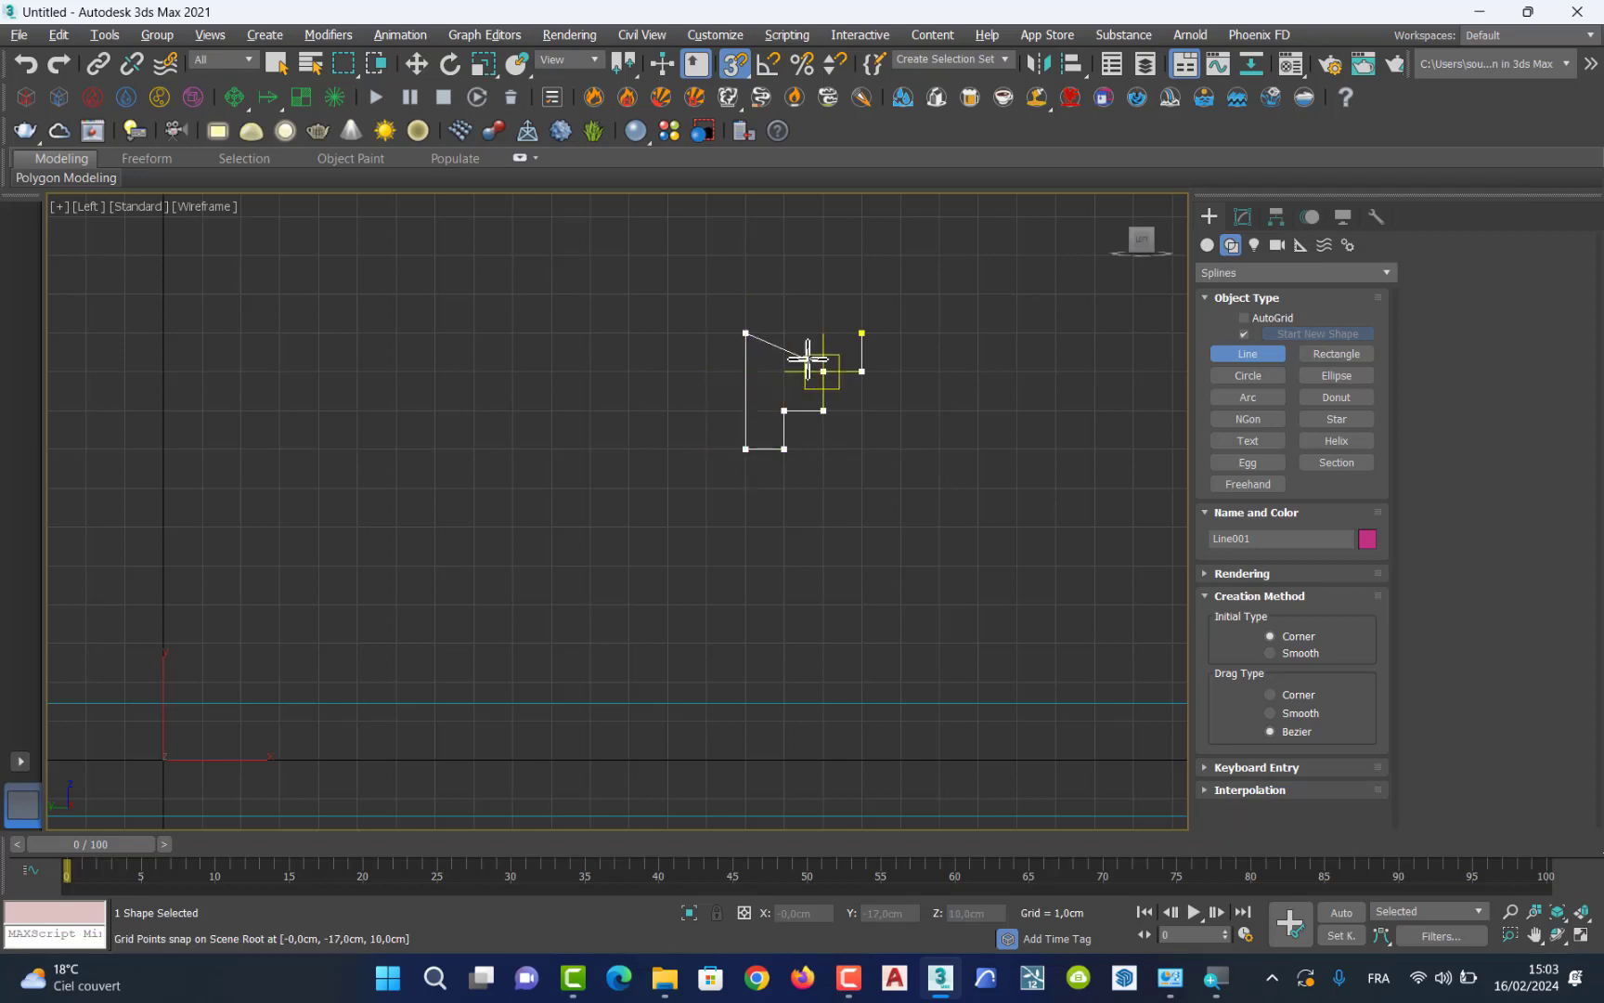
pyautogui.click(861, 331)
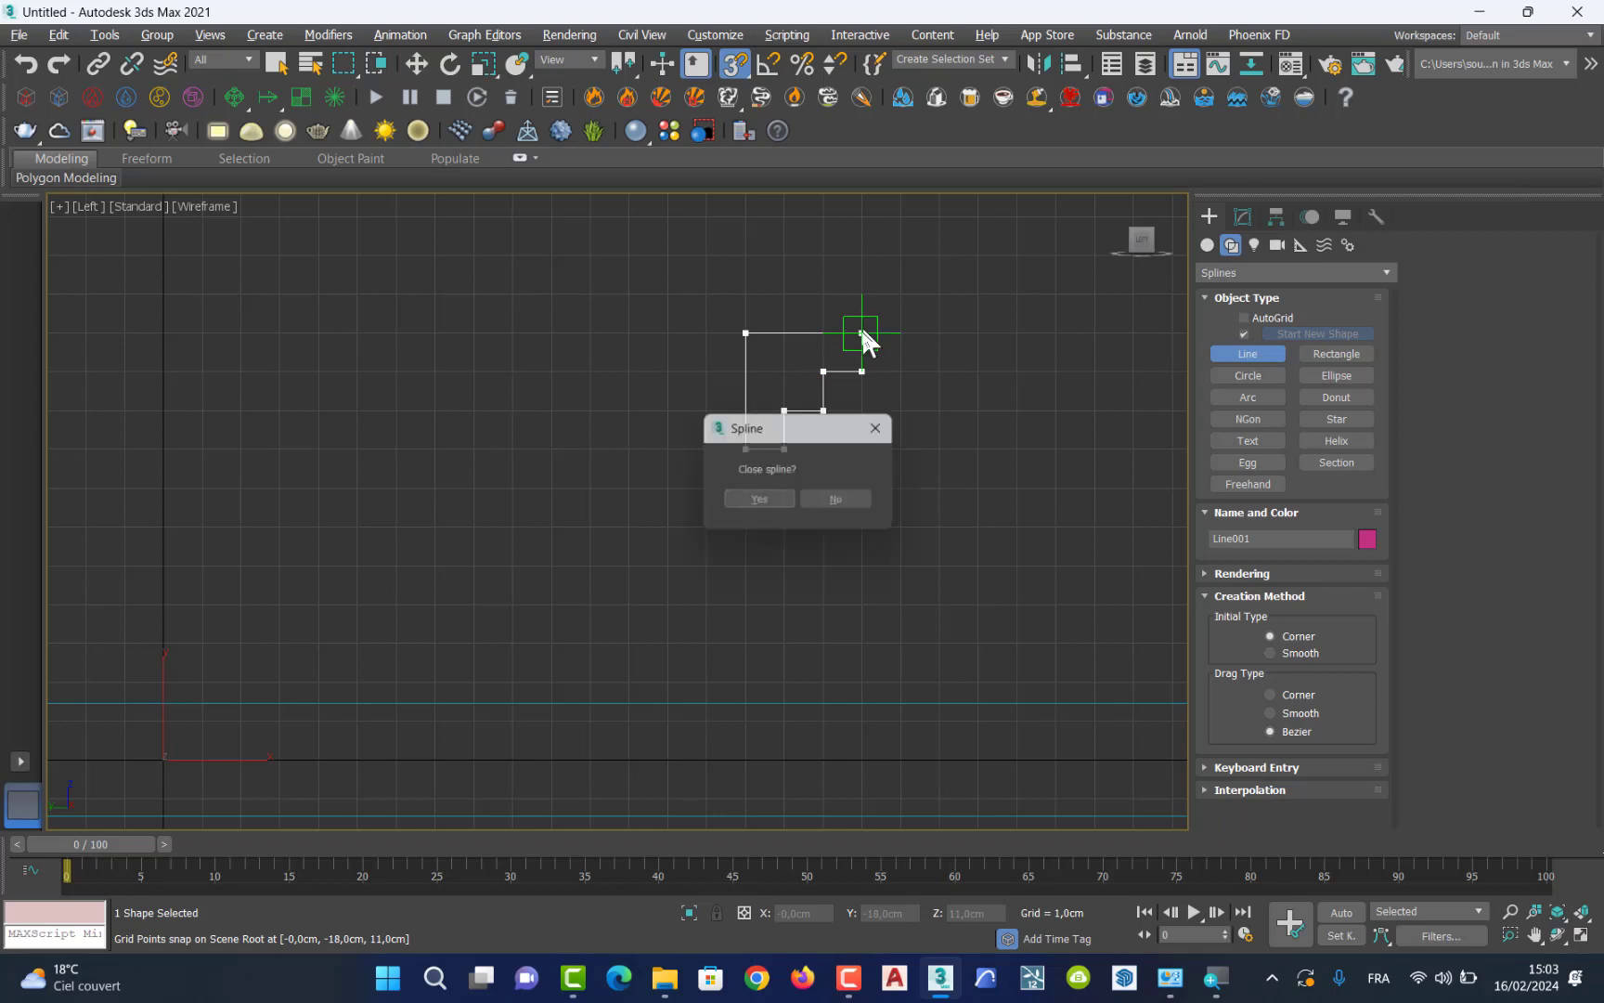
pyautogui.click(762, 502)
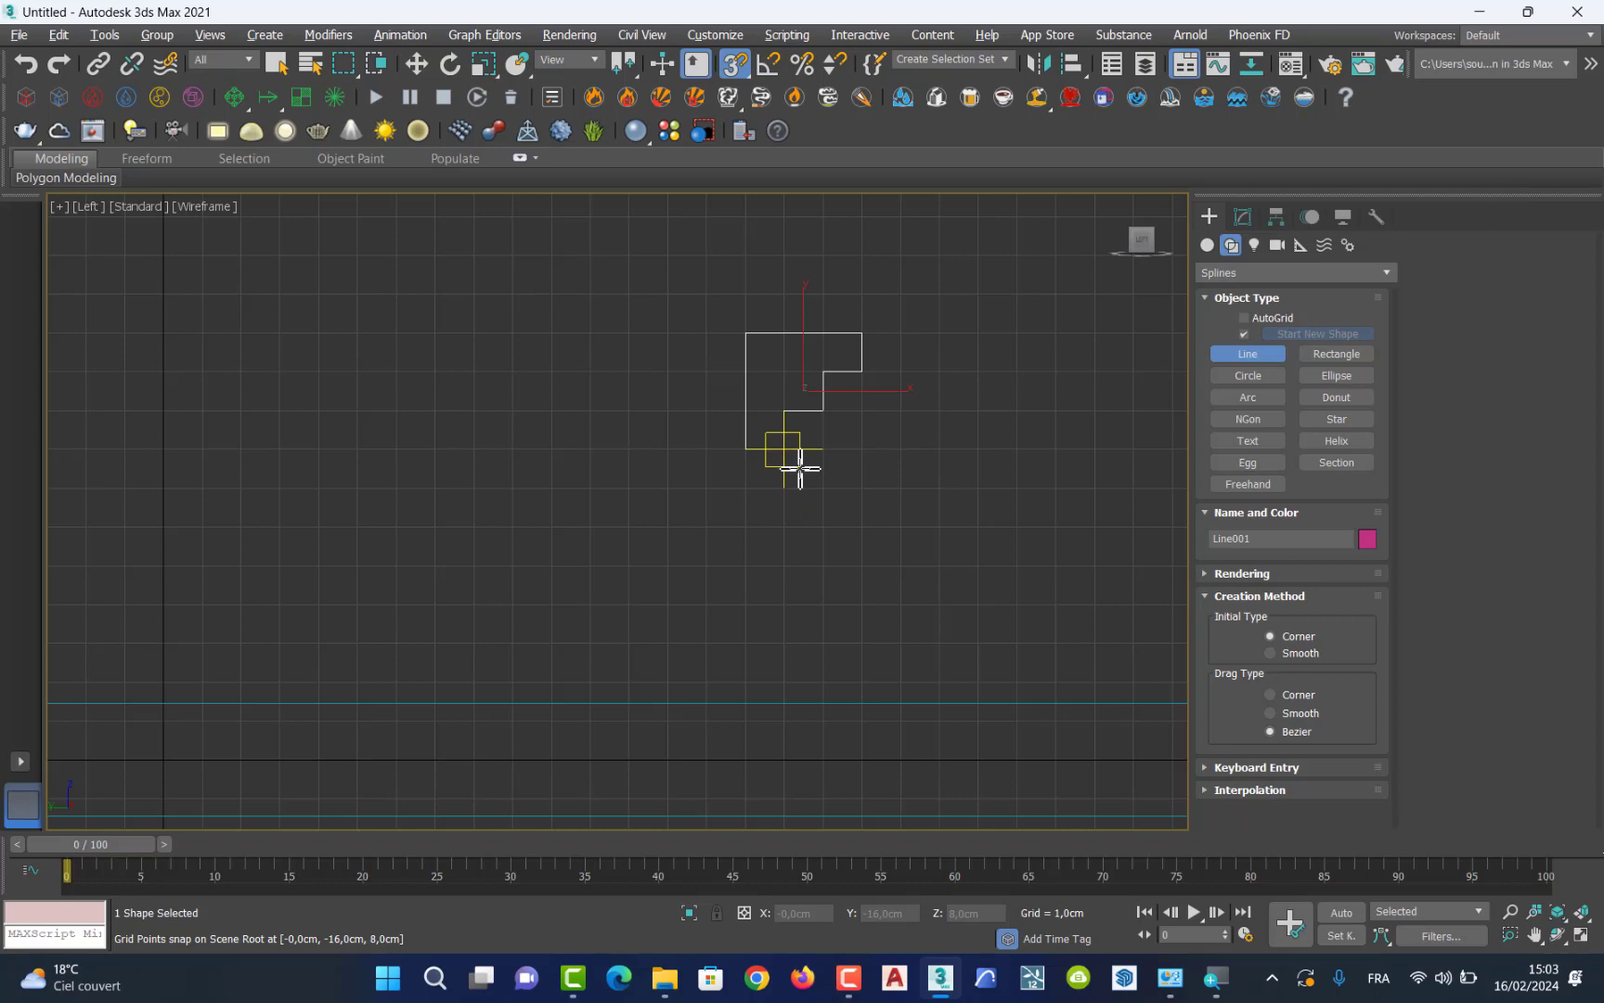
pyautogui.click(733, 67)
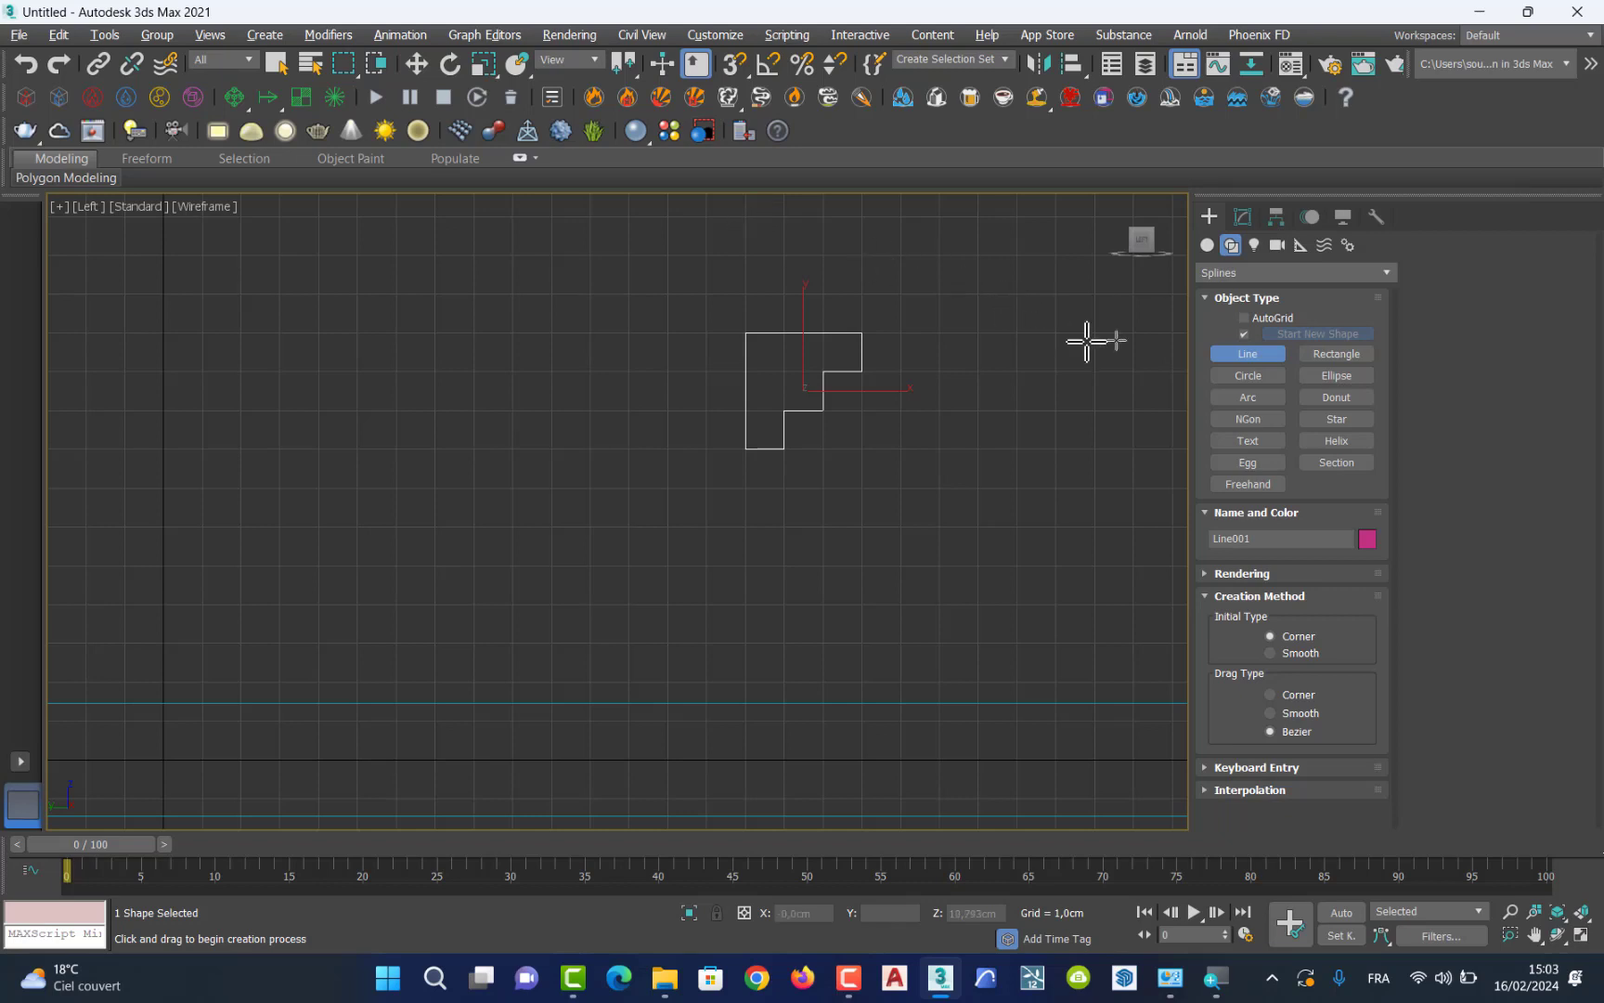
# Open the stepped line for modification and switch to vertex editing.
pyautogui.click(1245, 215)
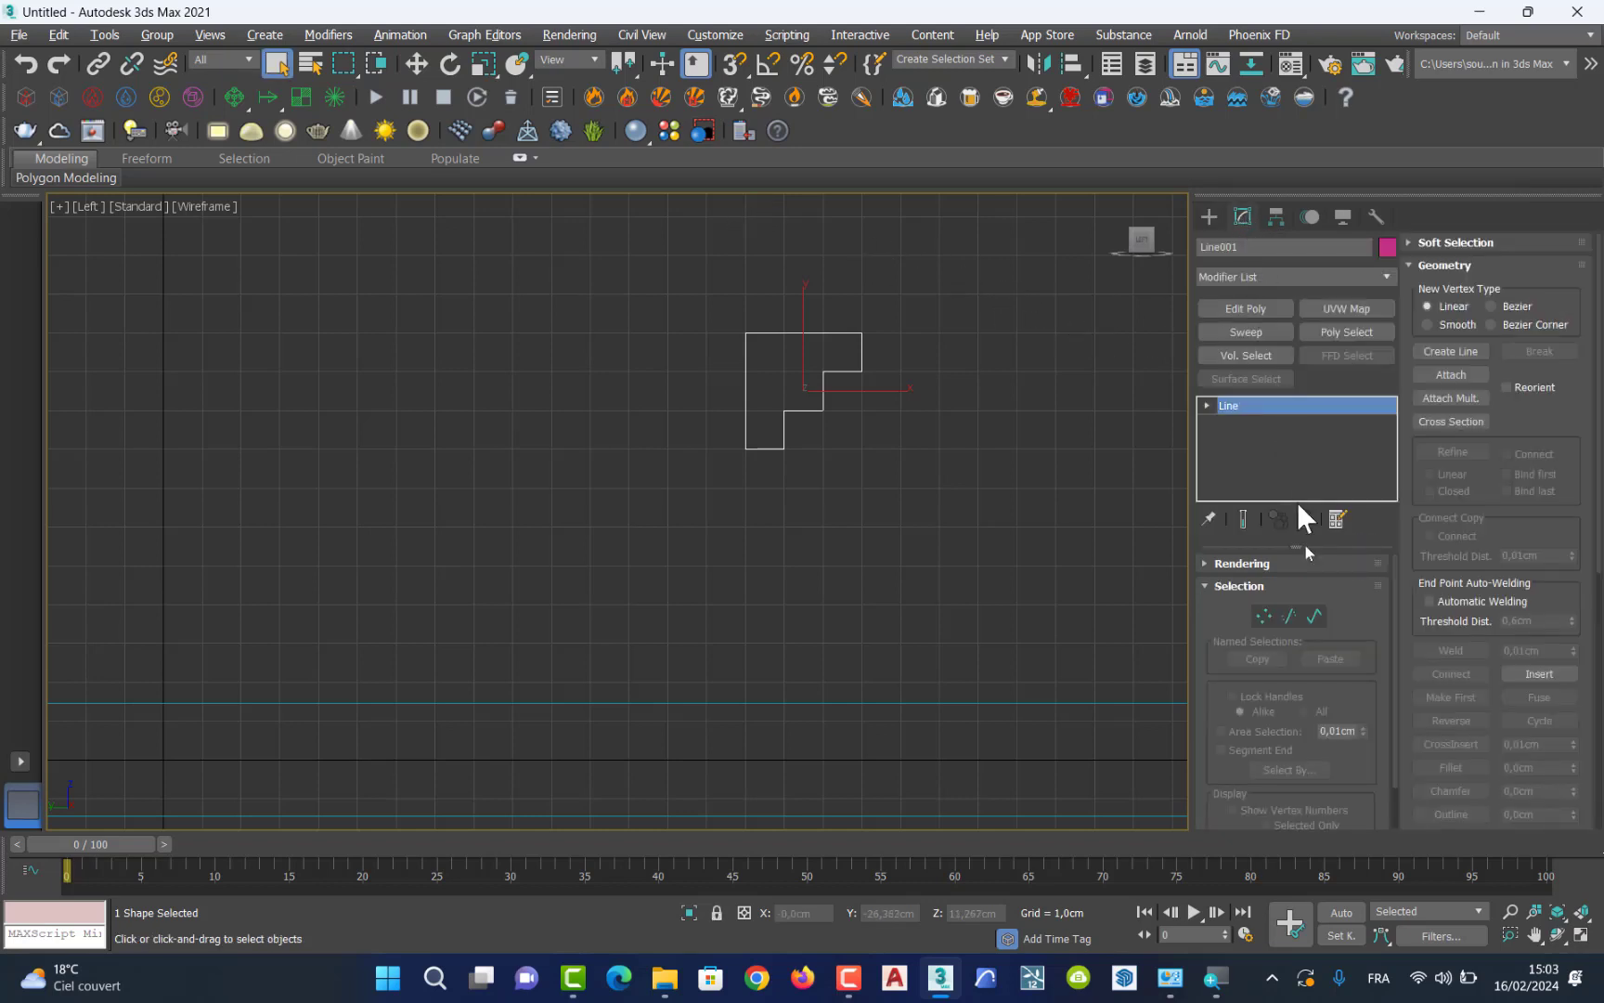
pyautogui.click(1262, 617)
pyautogui.click(1290, 618)
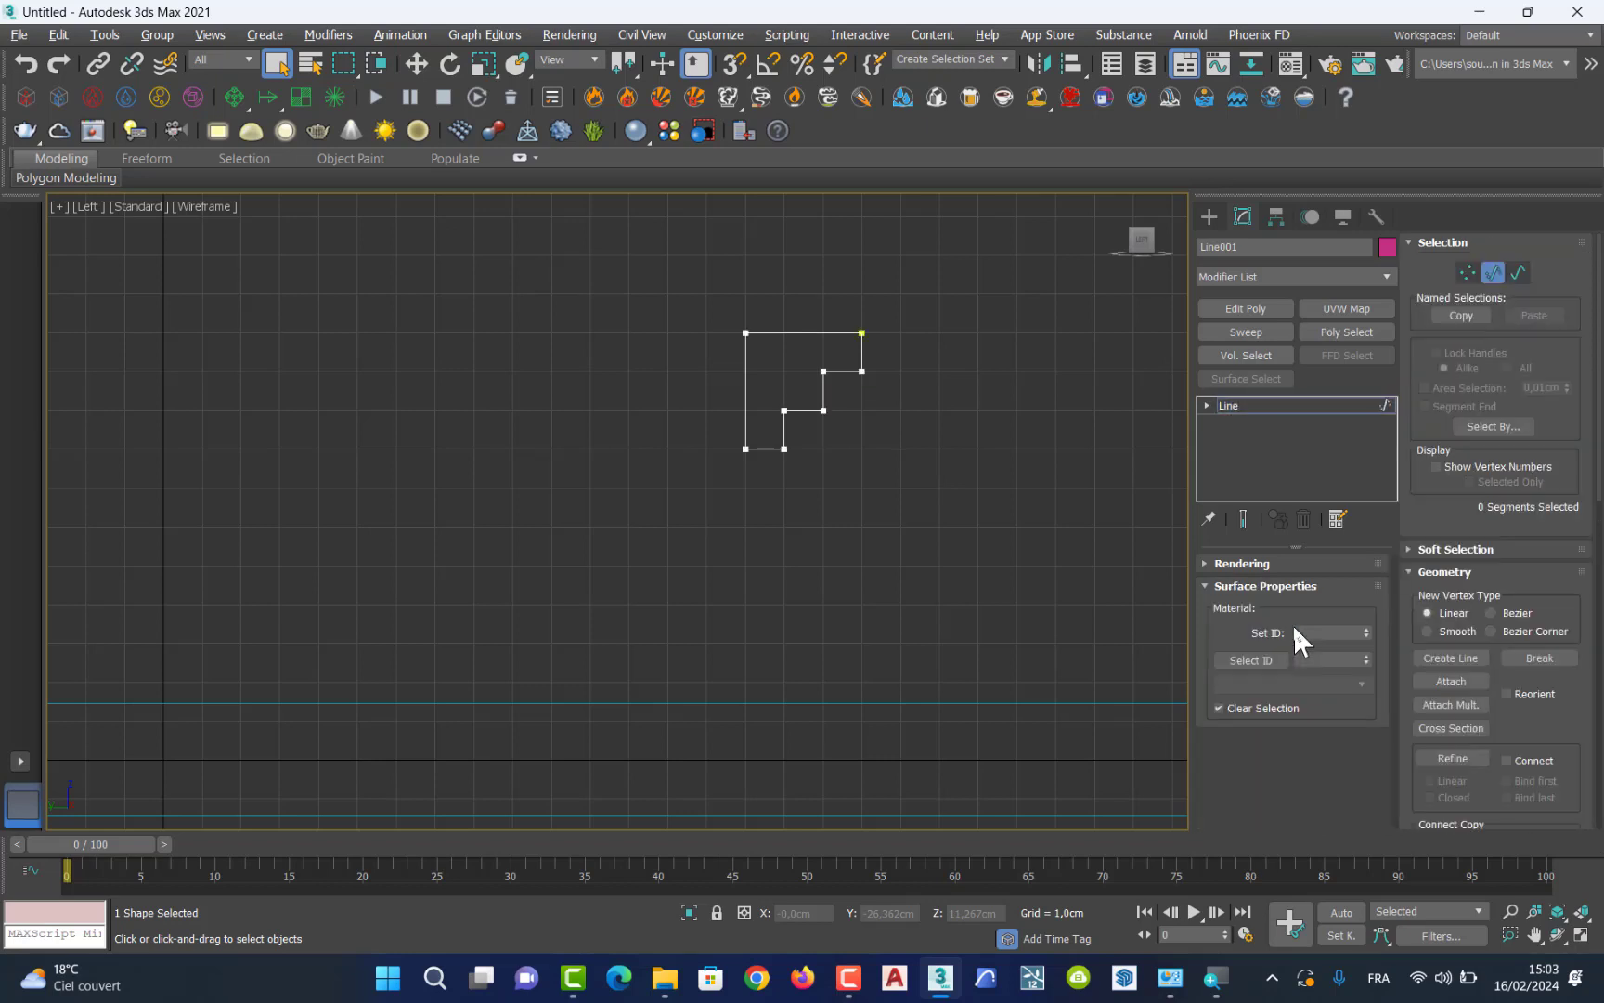
pyautogui.click(1467, 272)
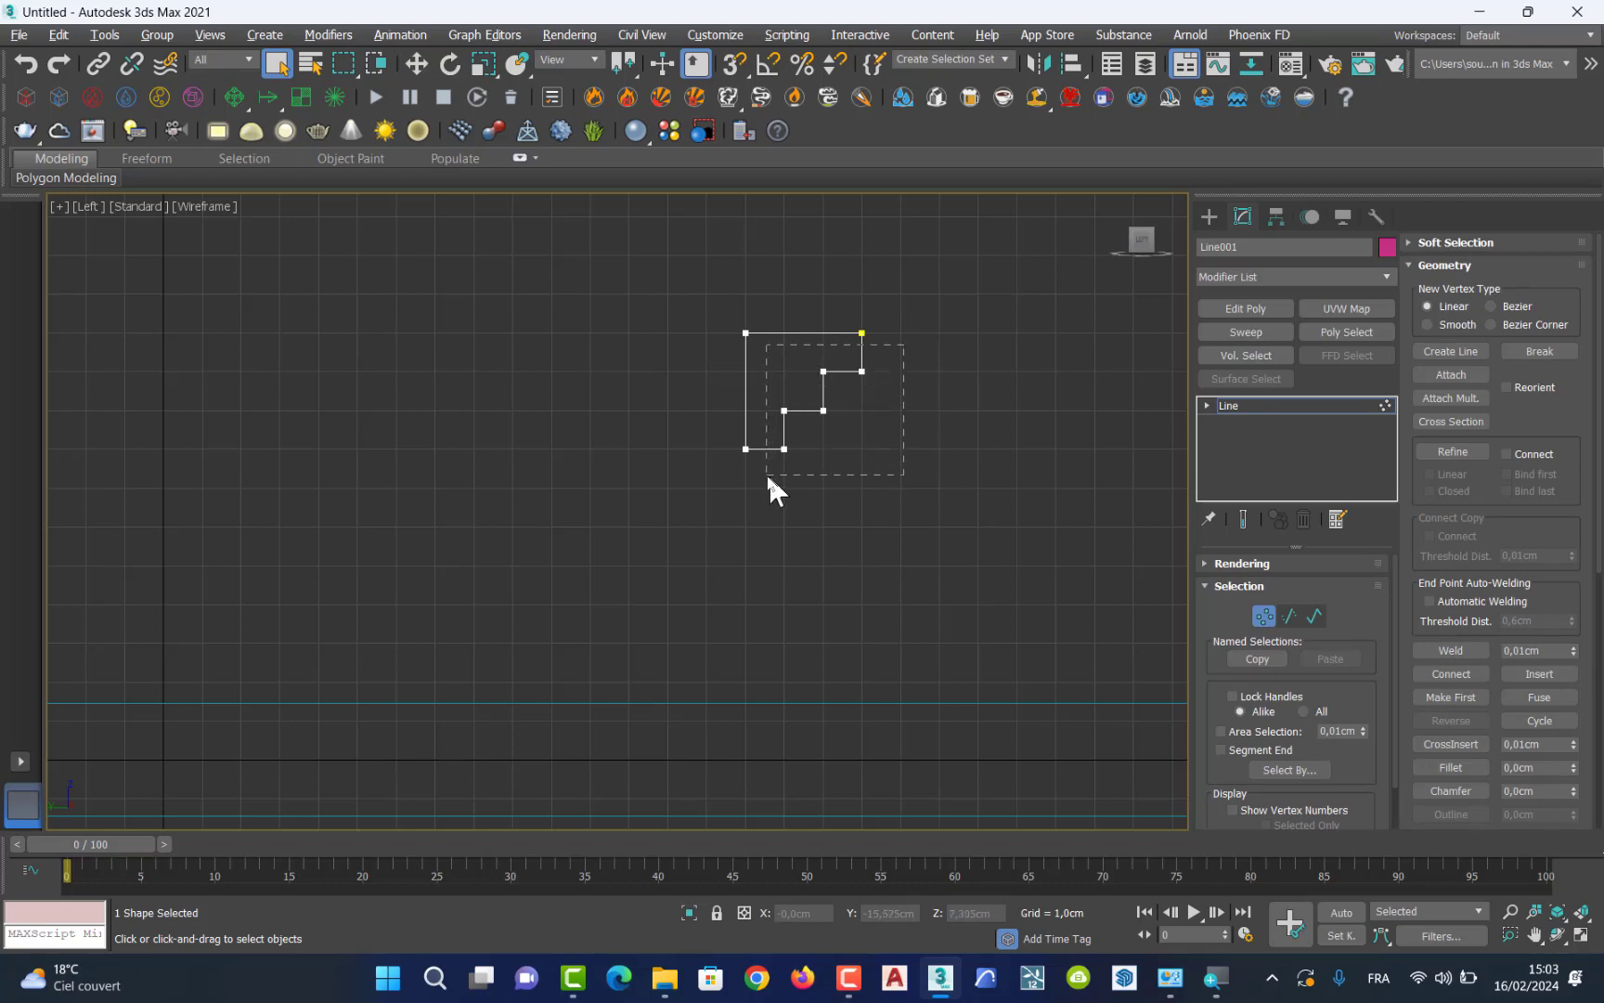
# Try to move the vertices along the stepped edge of the outline, and undo the move.
pyautogui.moveTo(768, 477); pyautogui.dragTo(768, 478)
pyautogui.click(416, 63)
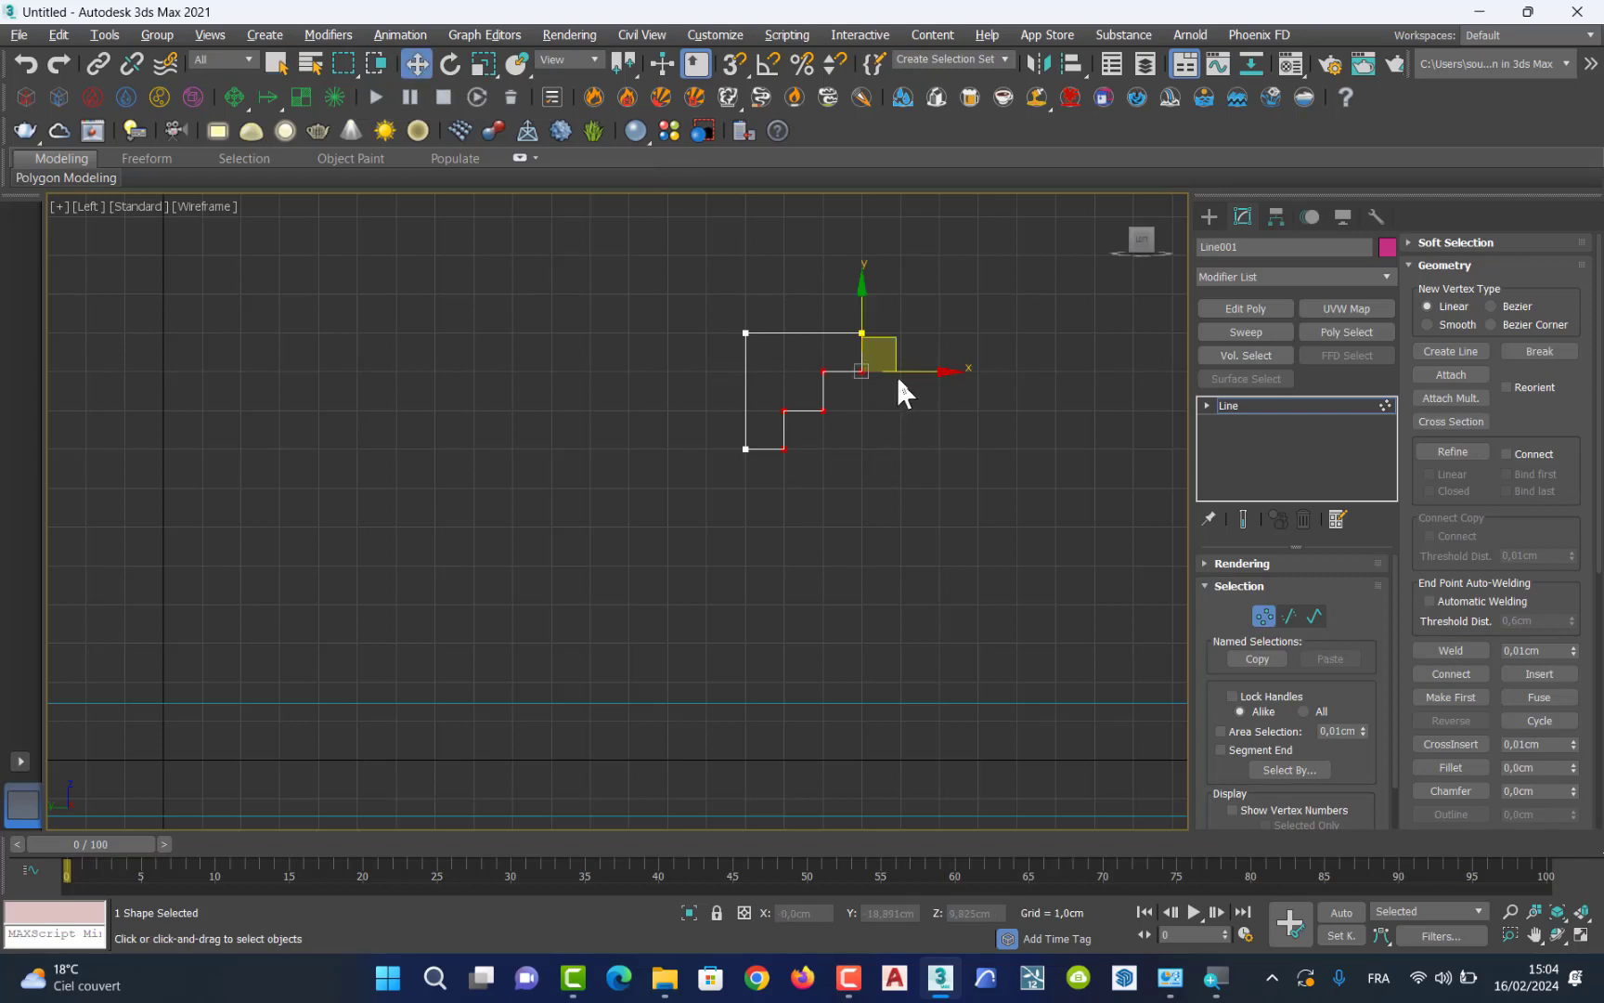
pyautogui.moveTo(898, 379); pyautogui.dragTo(892, 422)
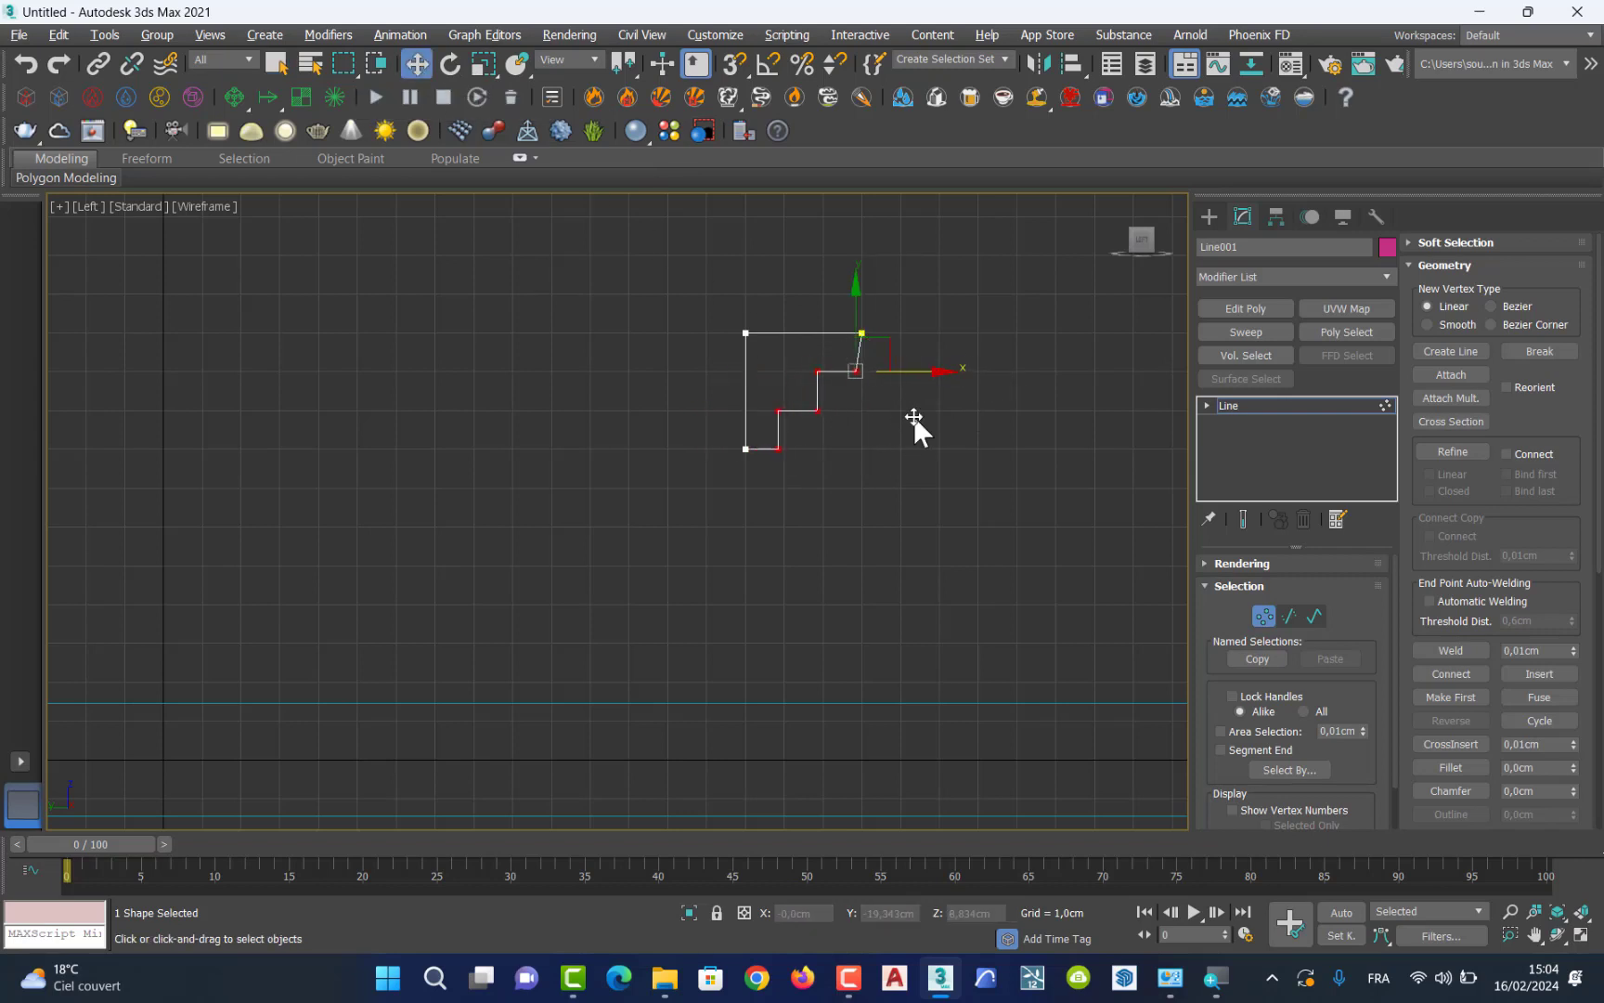
pyautogui.hotkey('ctrl', 'z')
# Fillet the three outer corner vertices along the outline's stepped edge.
pyautogui.click(1462, 268)
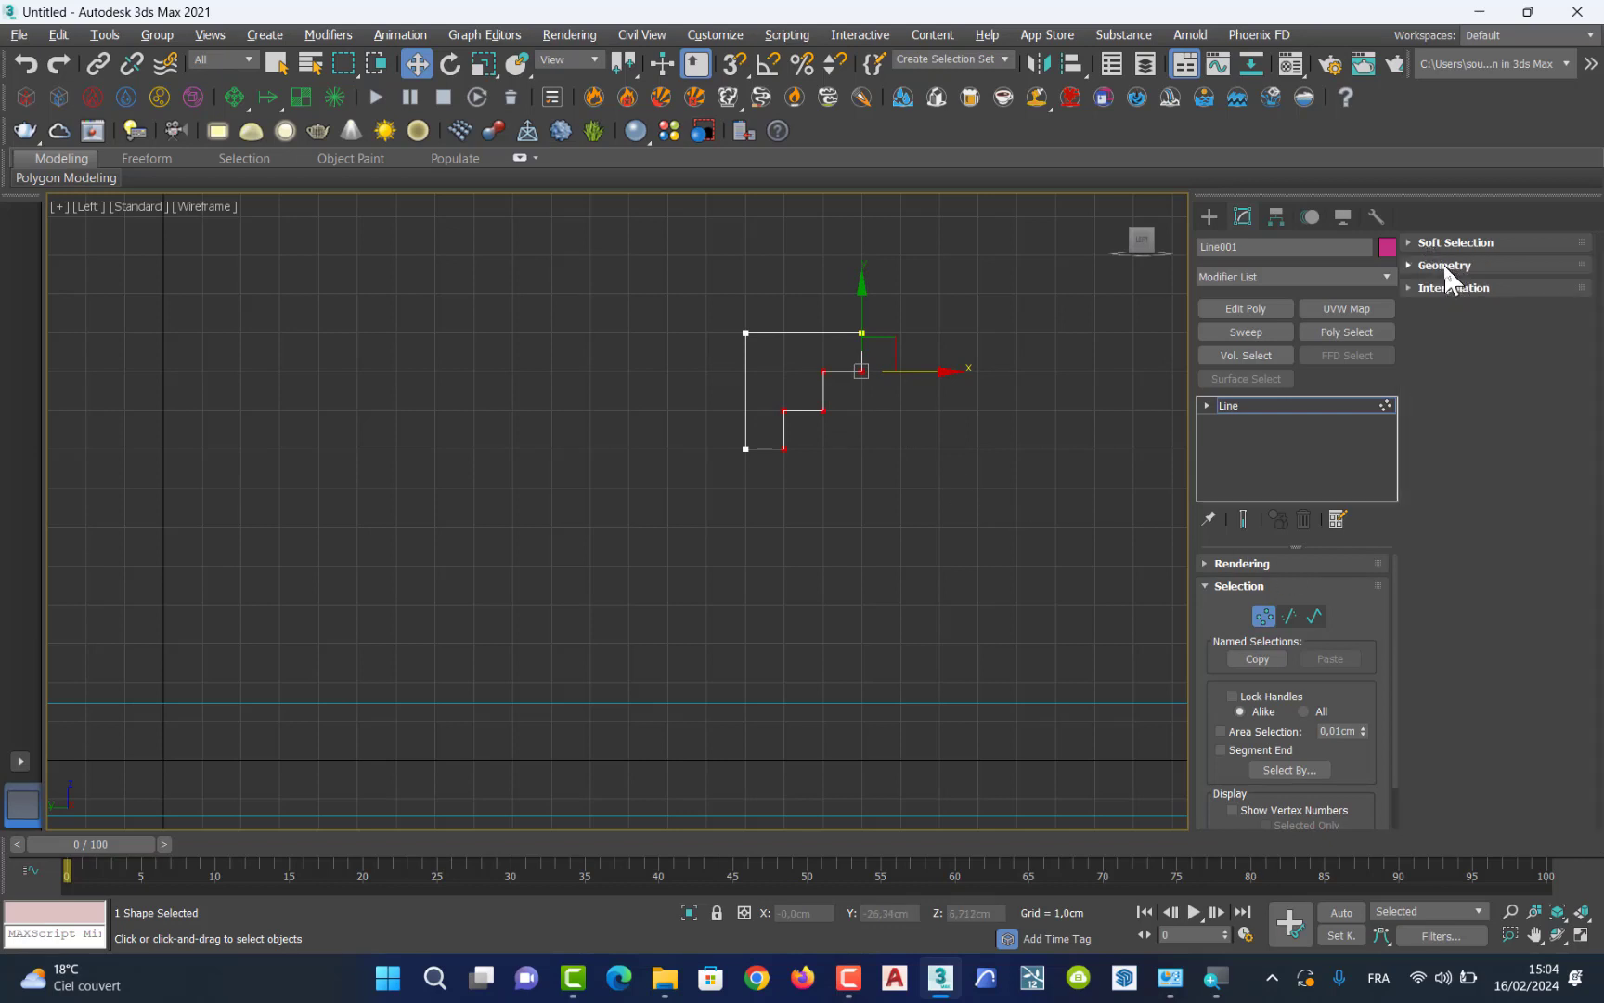
pyautogui.click(1439, 266)
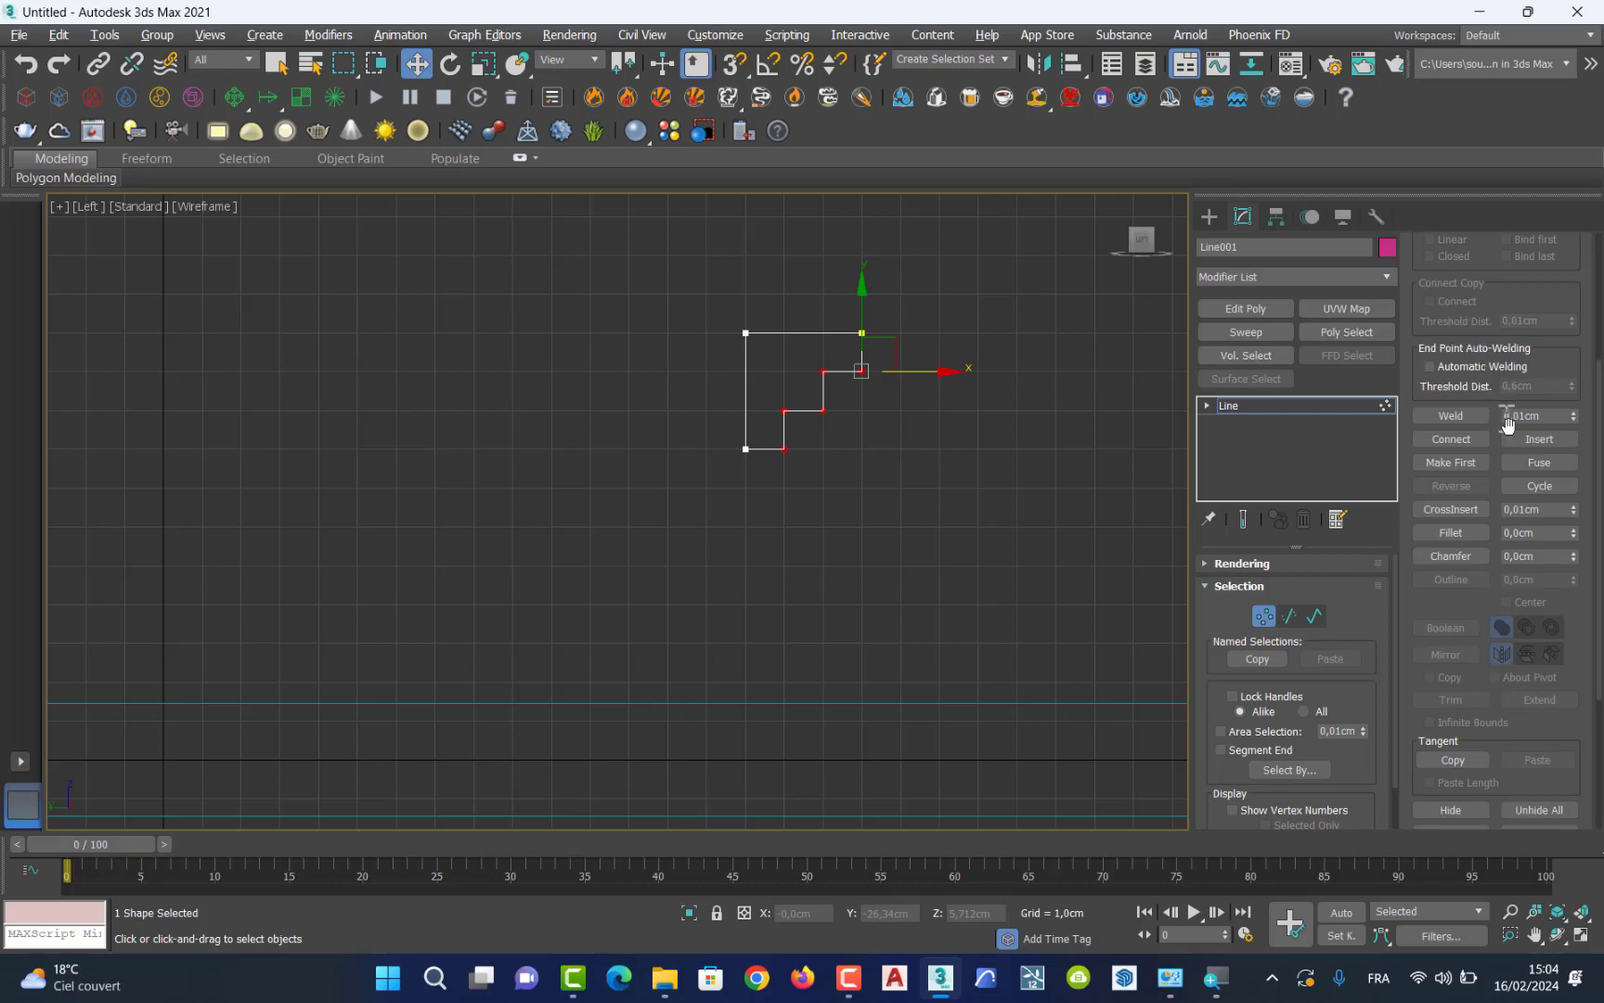
pyautogui.moveTo(1560, 717); pyautogui.dragTo(1539, 664)
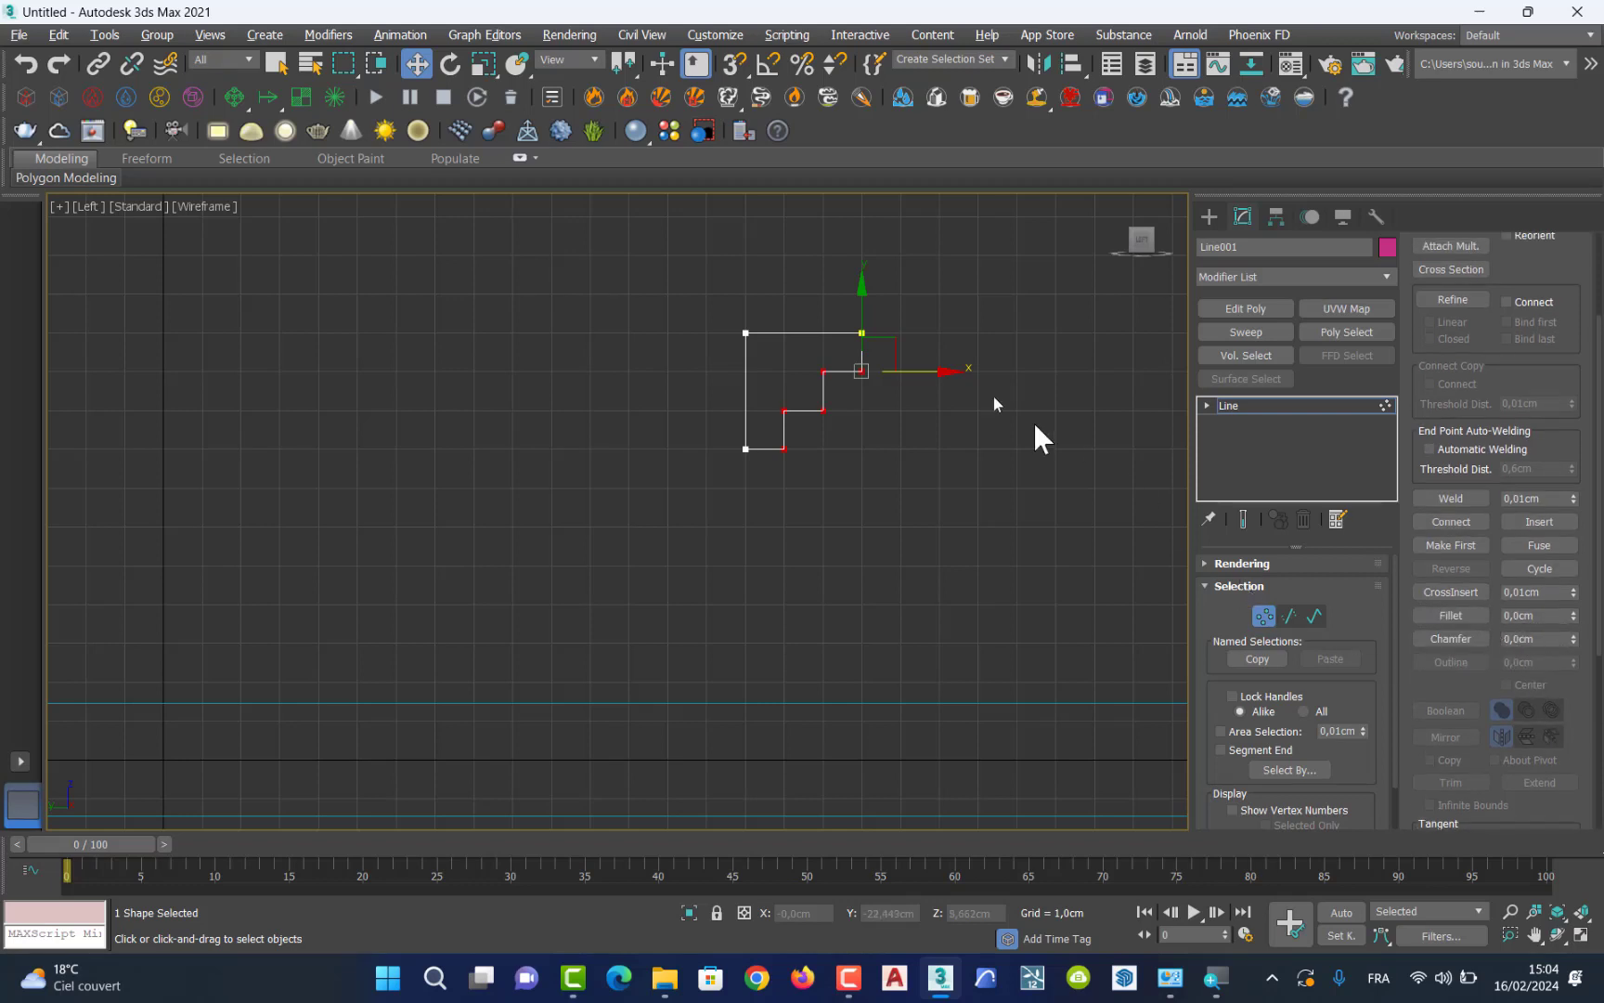
pyautogui.click(807, 377)
pyautogui.scroll(3, 806, 373)
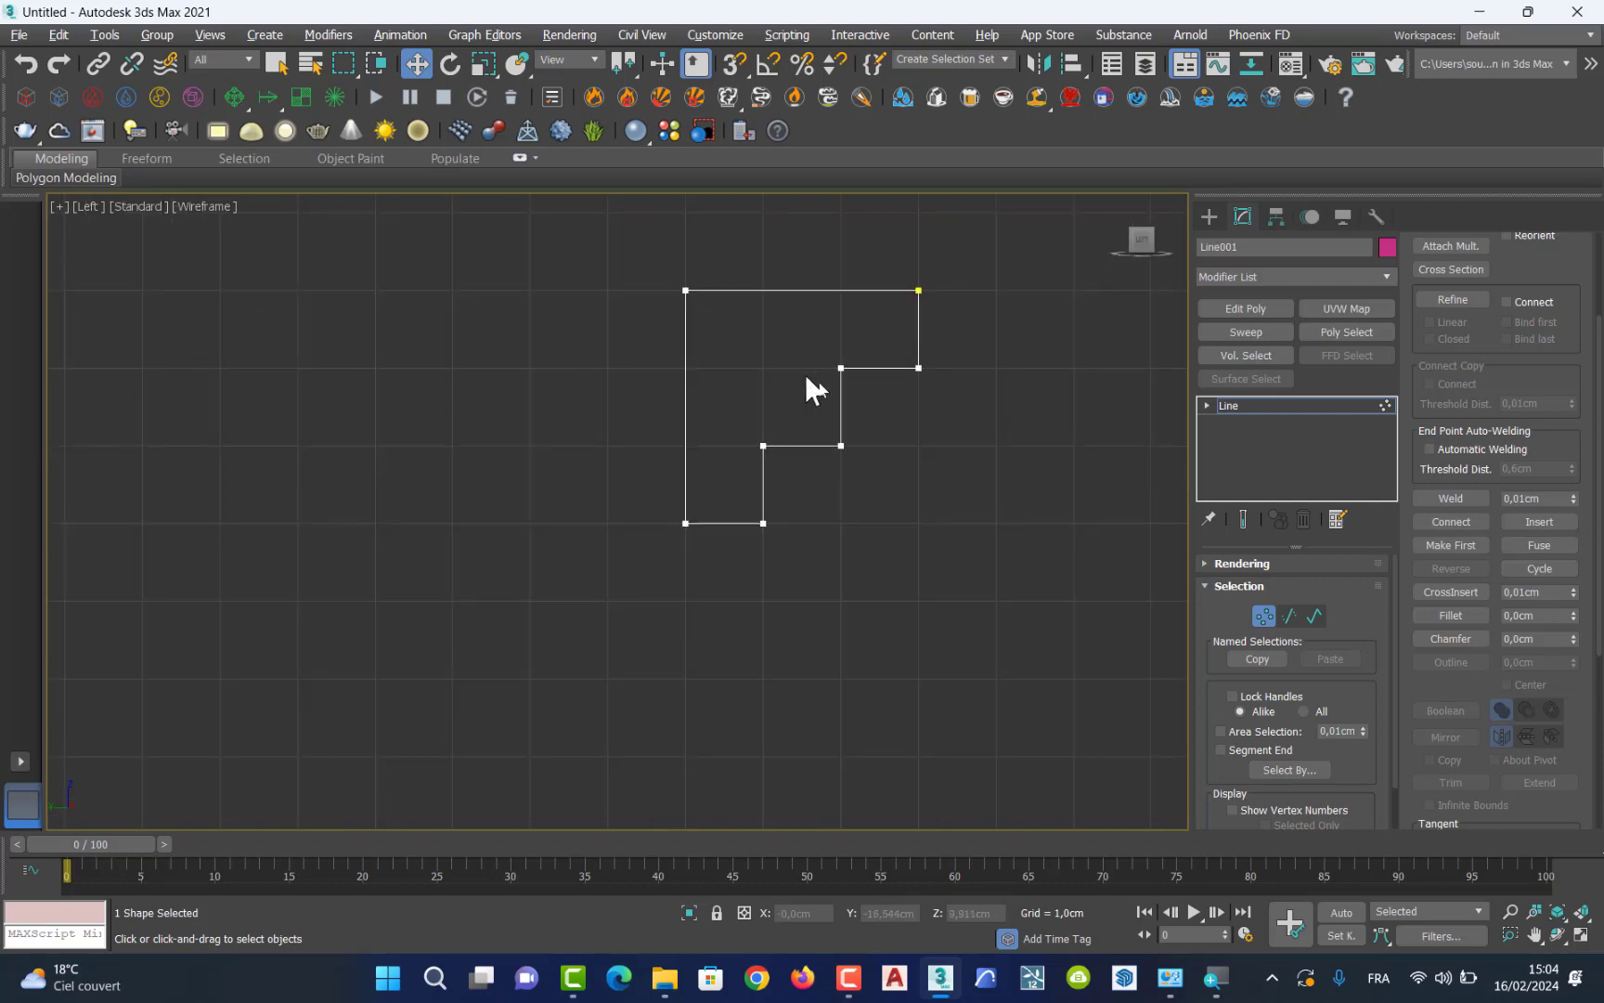
pyautogui.moveTo(952, 355); pyautogui.dragTo(905, 389)
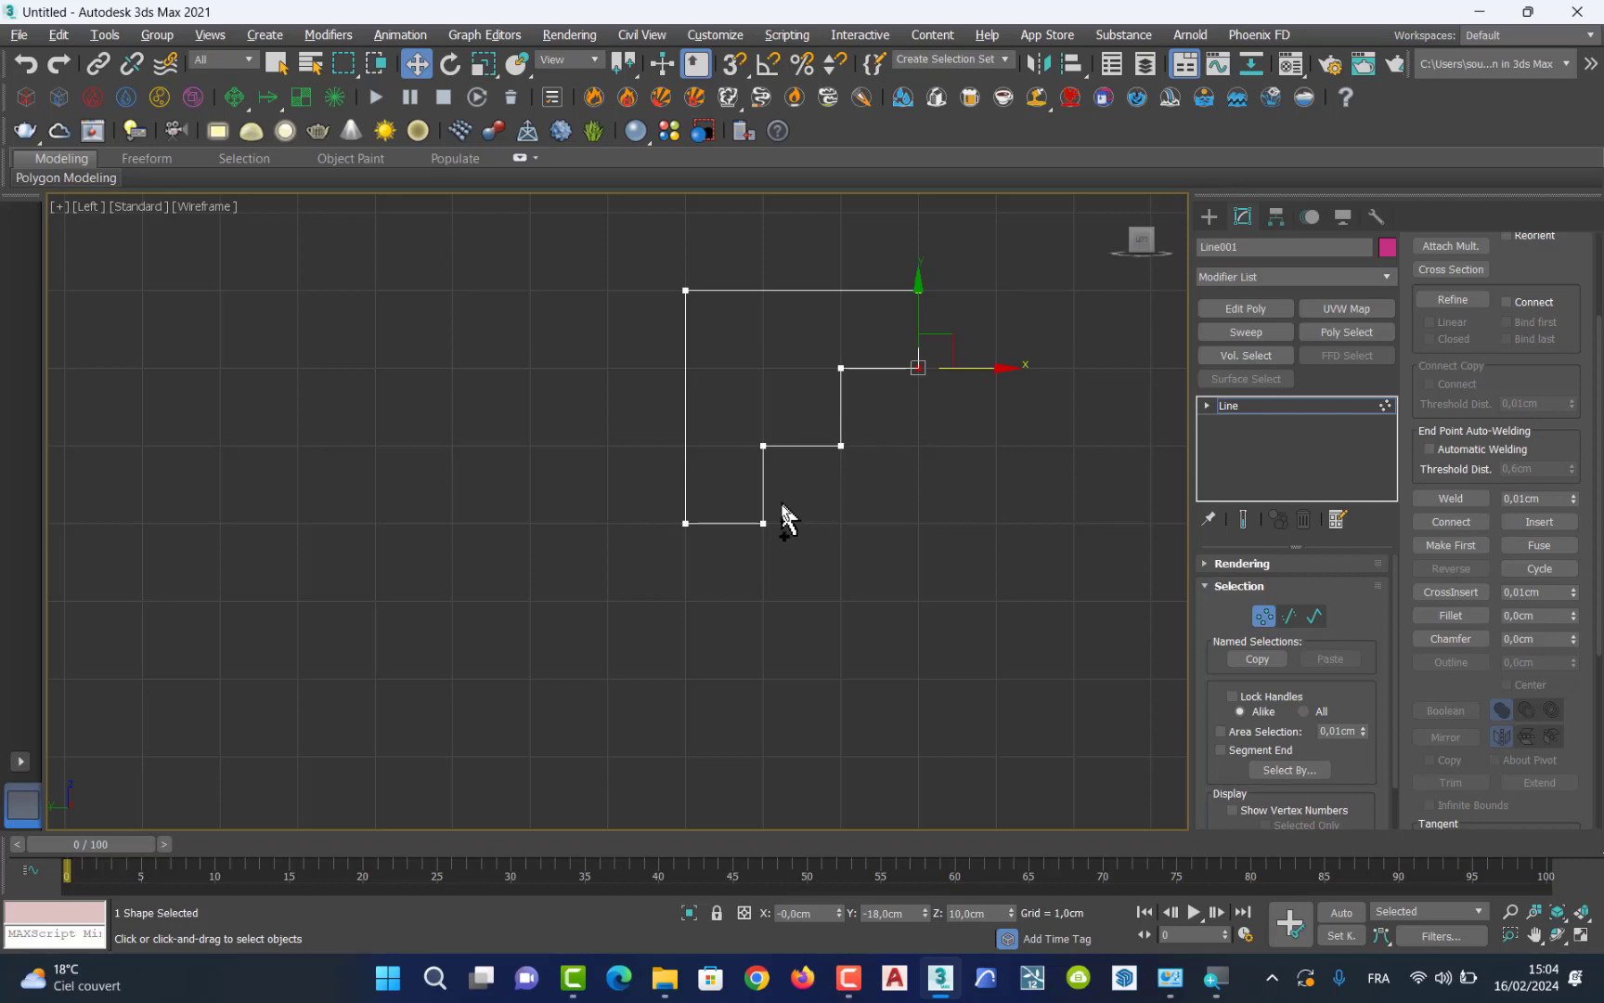
pyautogui.click(740, 559)
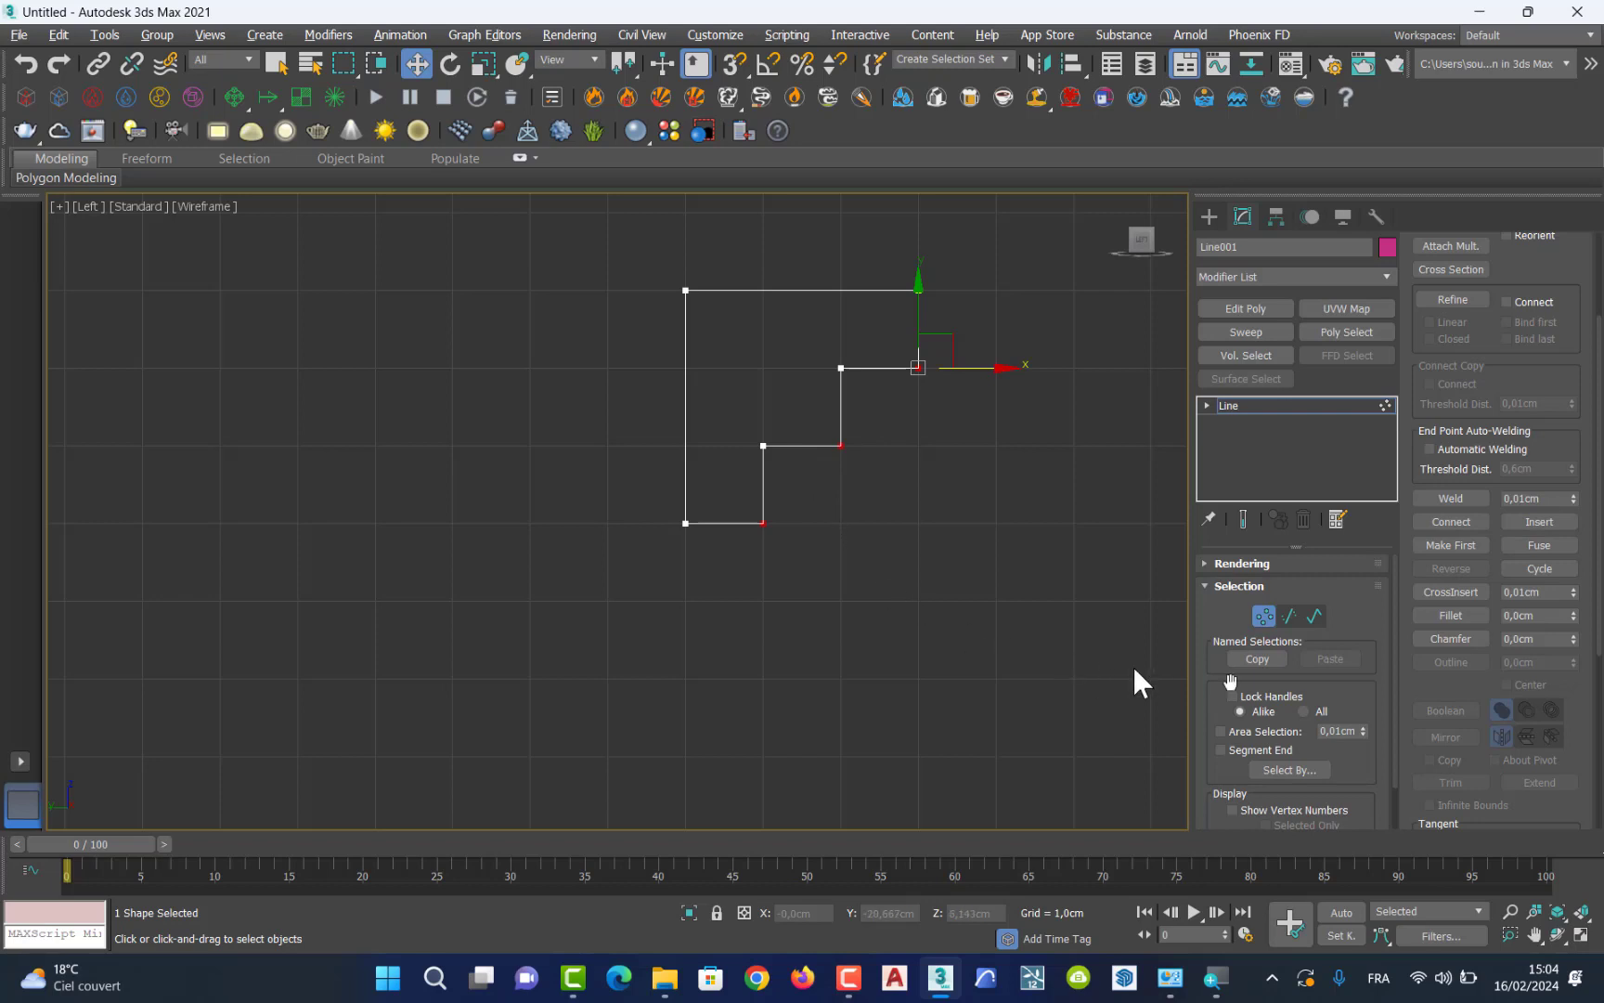
pyautogui.doubleClick(1543, 615)
pyautogui.click(1513, 617)
pyautogui.press('Delete')
pyautogui.press('Delete')
pyautogui.press('Delete')
pyautogui.write('5')
pyautogui.click(1454, 614)
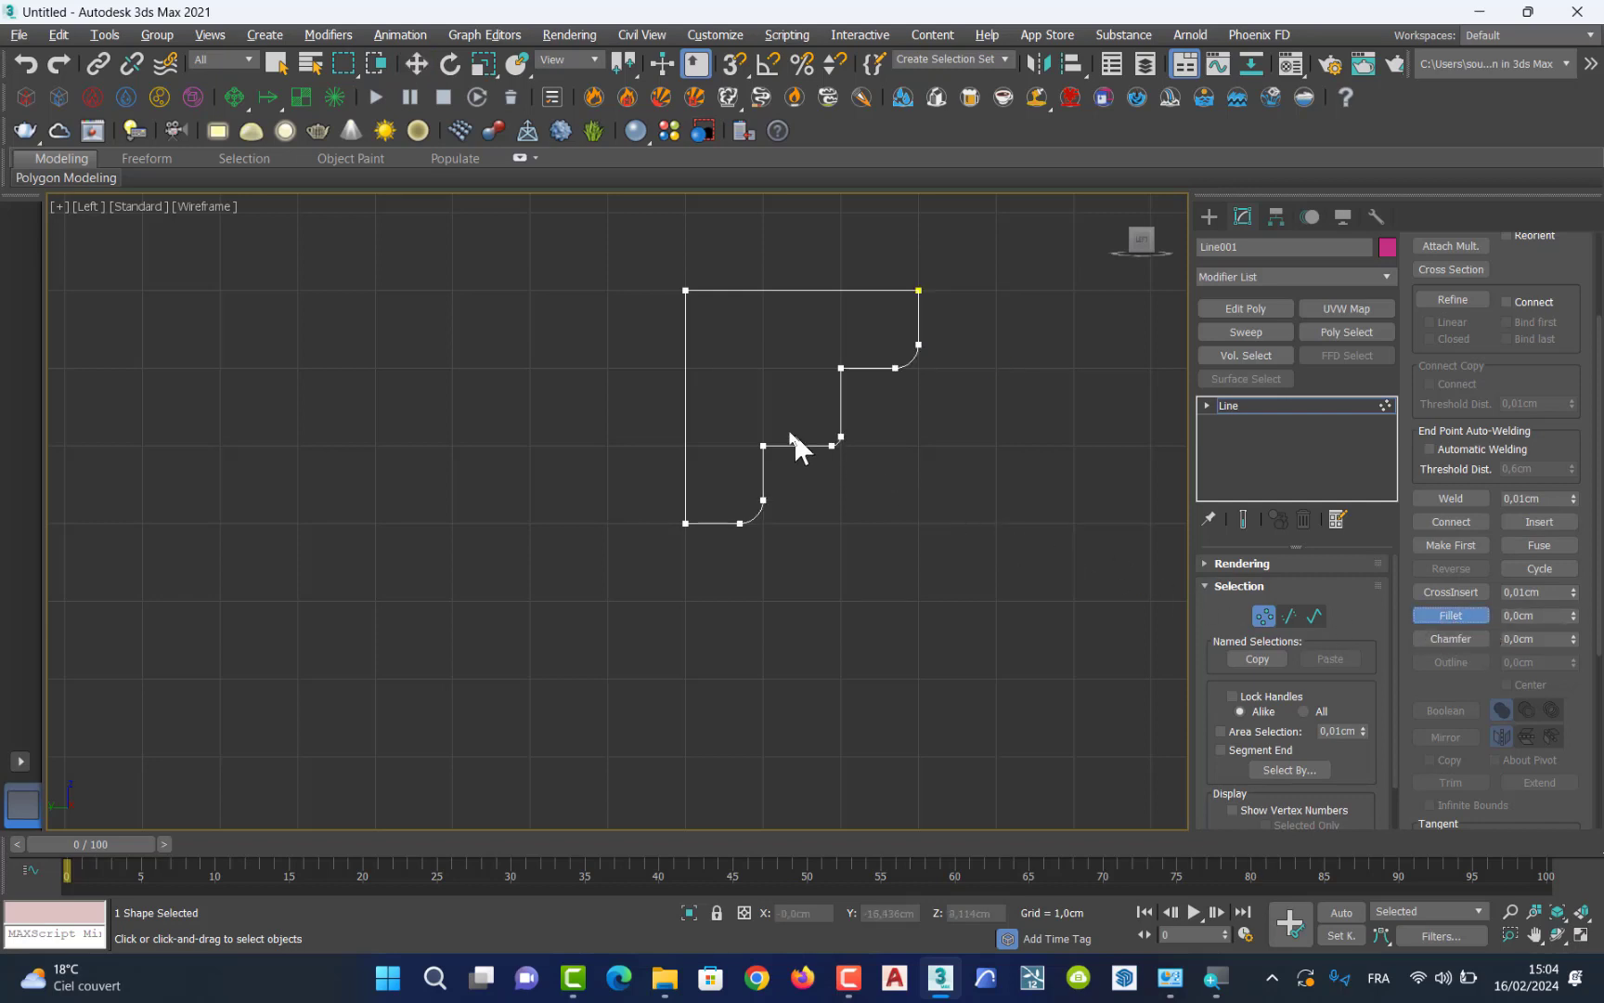
# Chamfer the two inner step corners and the lower-left corner of the outline, and end the Chamfer command.
pyautogui.moveTo(771, 419); pyautogui.dragTo(745, 455)
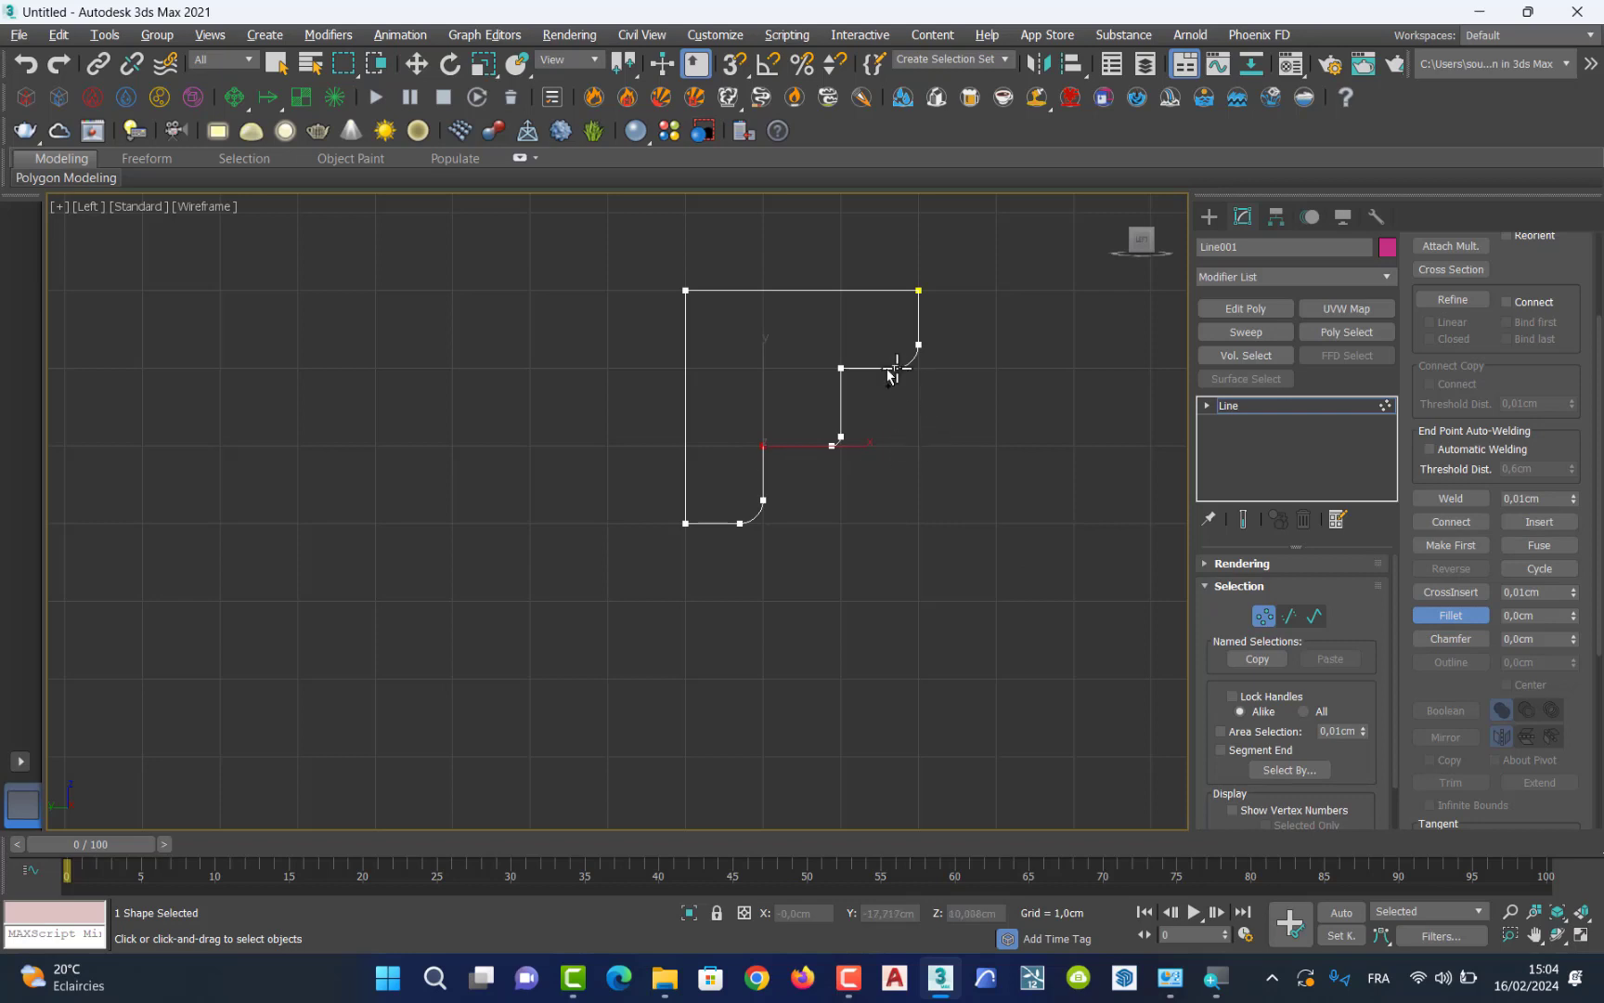
pyautogui.click(842, 368)
pyautogui.keyDown('ctrl'); pyautogui.moveTo(626, 507); pyautogui.dragTo(716, 566); pyautogui.keyUp('ctrl')
pyautogui.click(1463, 639)
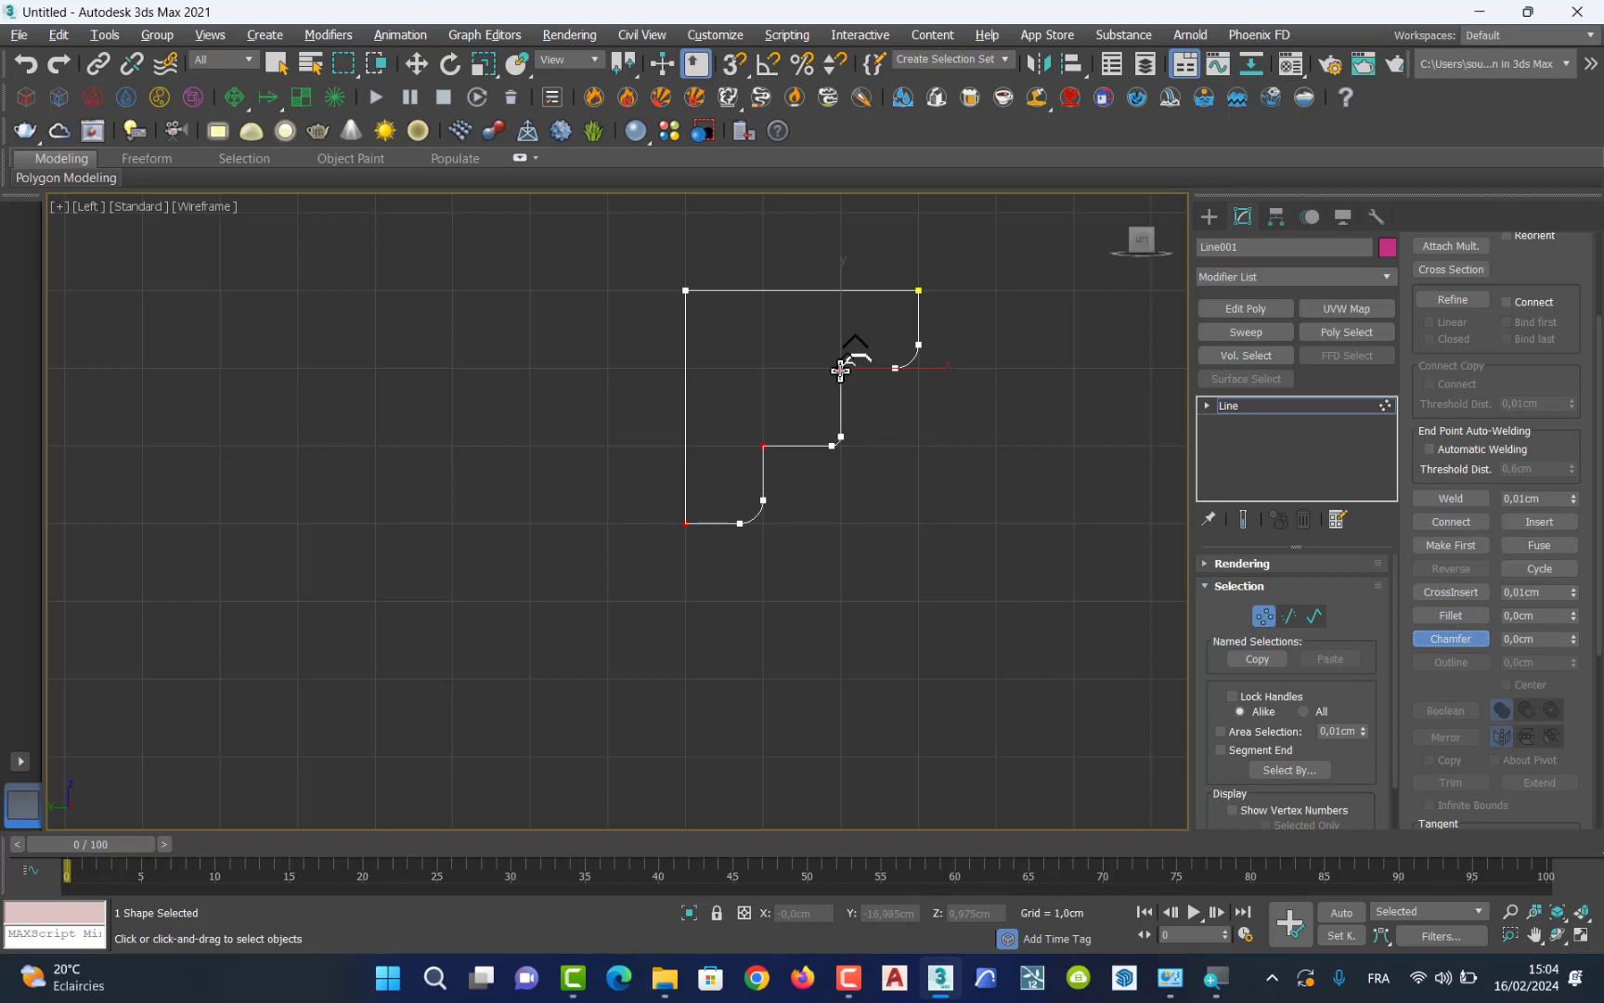
pyautogui.moveTo(840, 370); pyautogui.dragTo(836, 340)
pyautogui.rightClick(861, 367)
pyautogui.moveTo(768, 445); pyautogui.dragTo(769, 401)
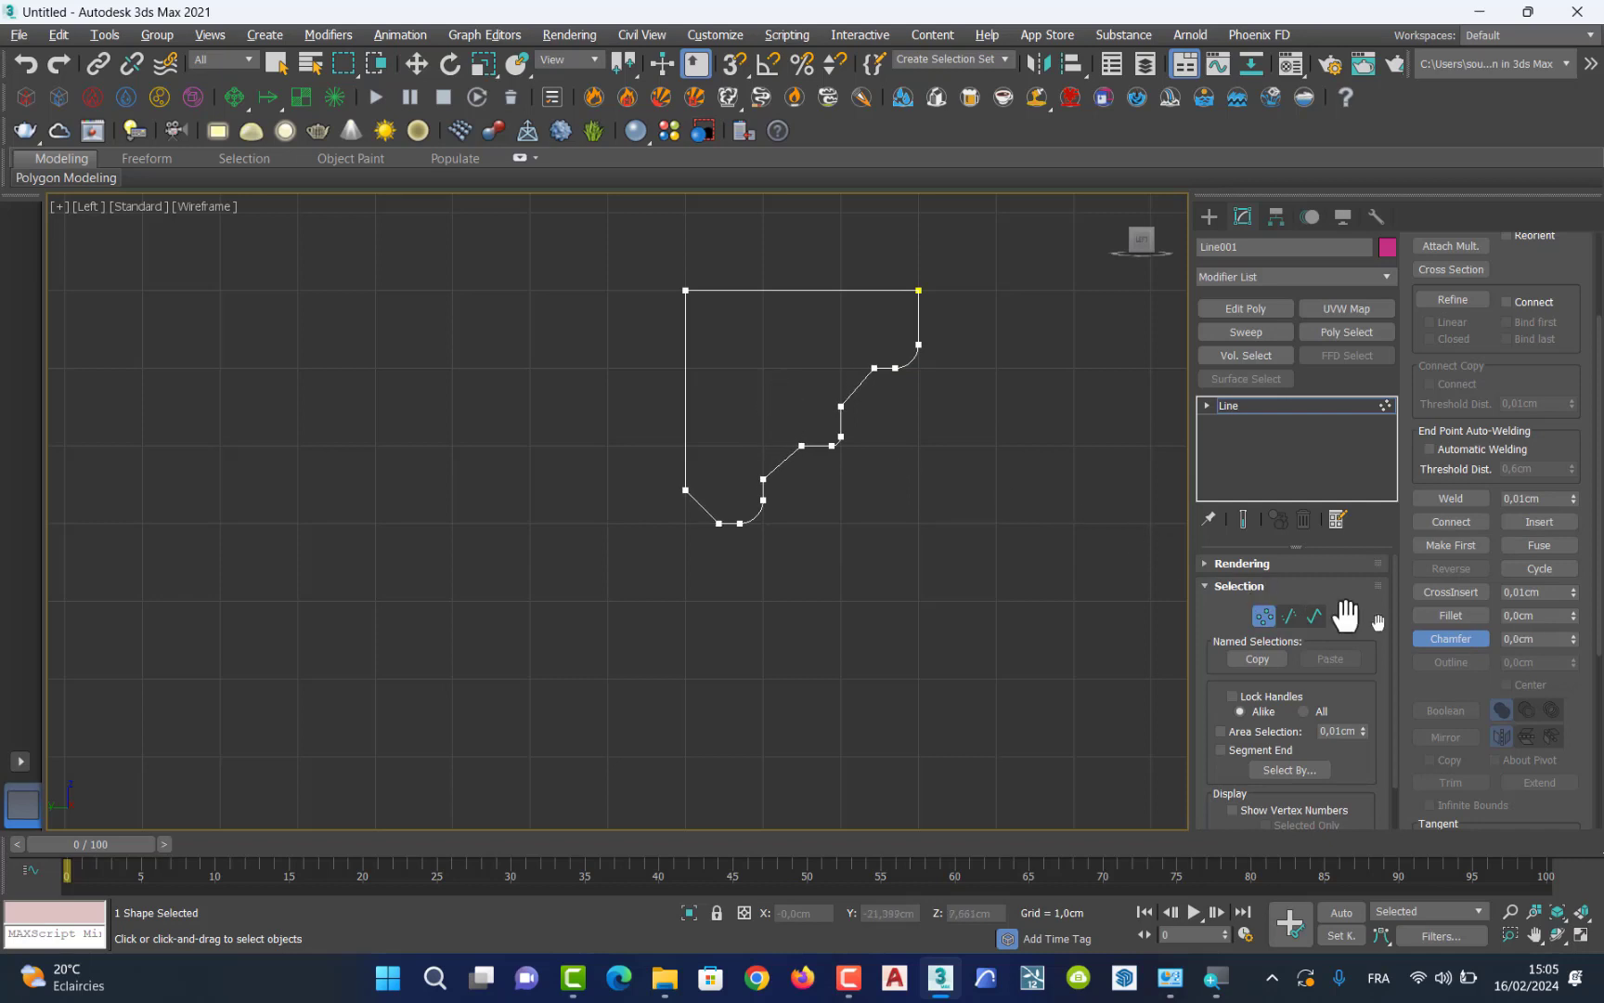
pyautogui.click(1440, 634)
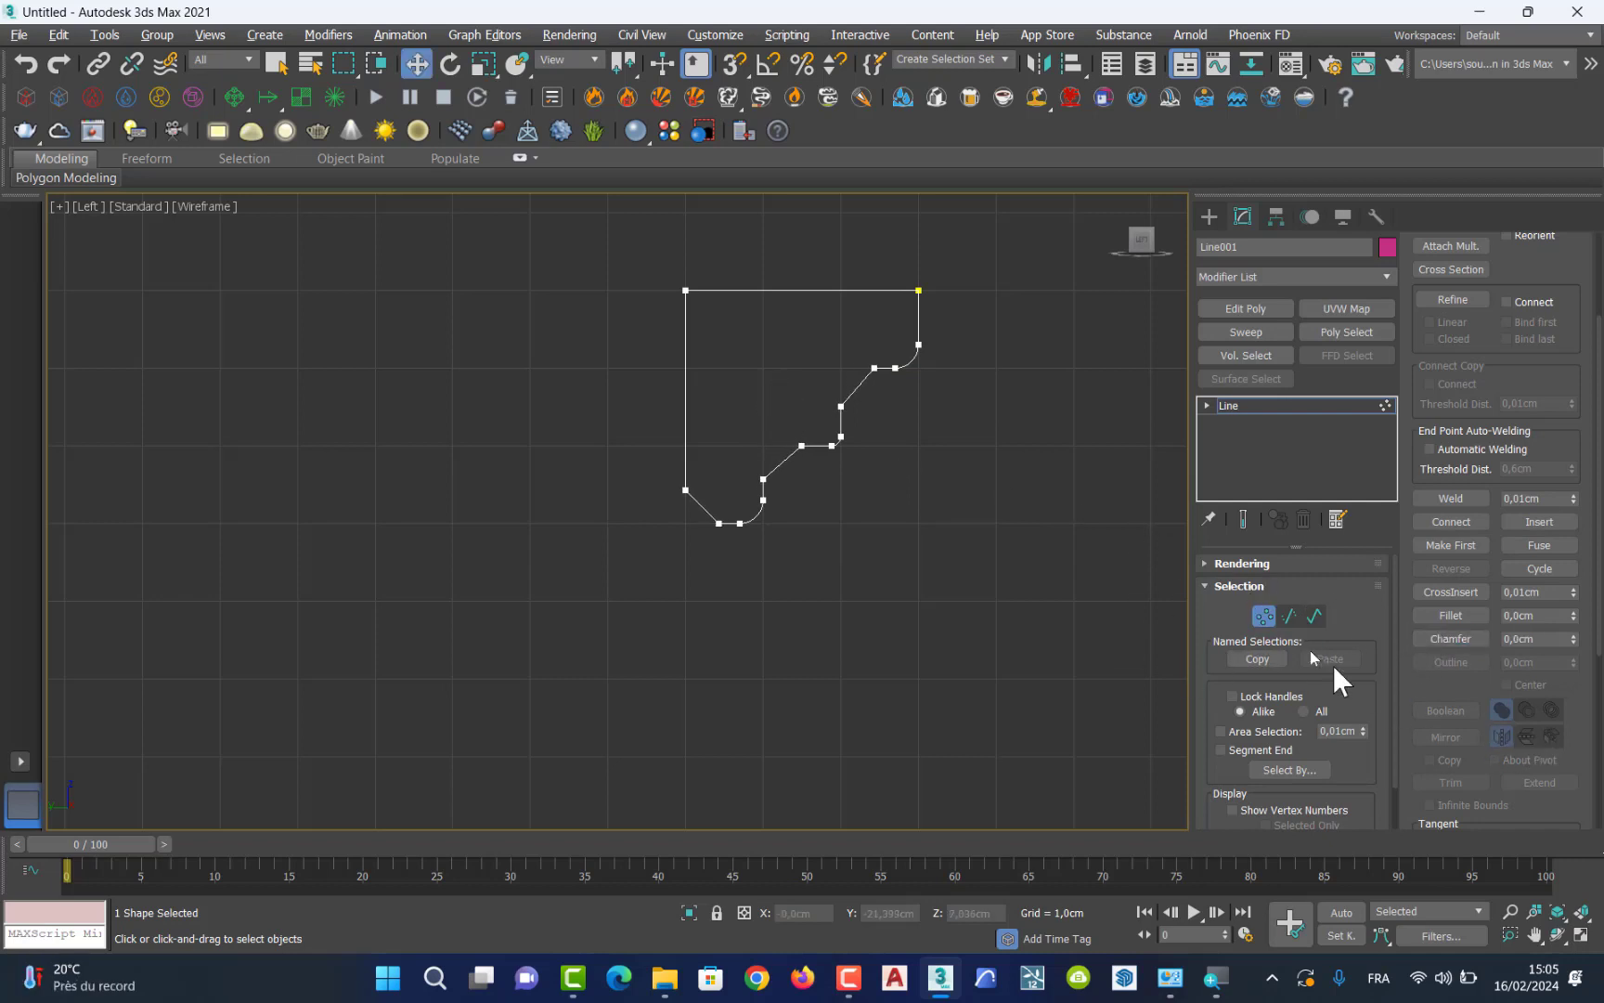
# Leave vertex editing and reselect the whole profile line.
pyautogui.click(1261, 620)
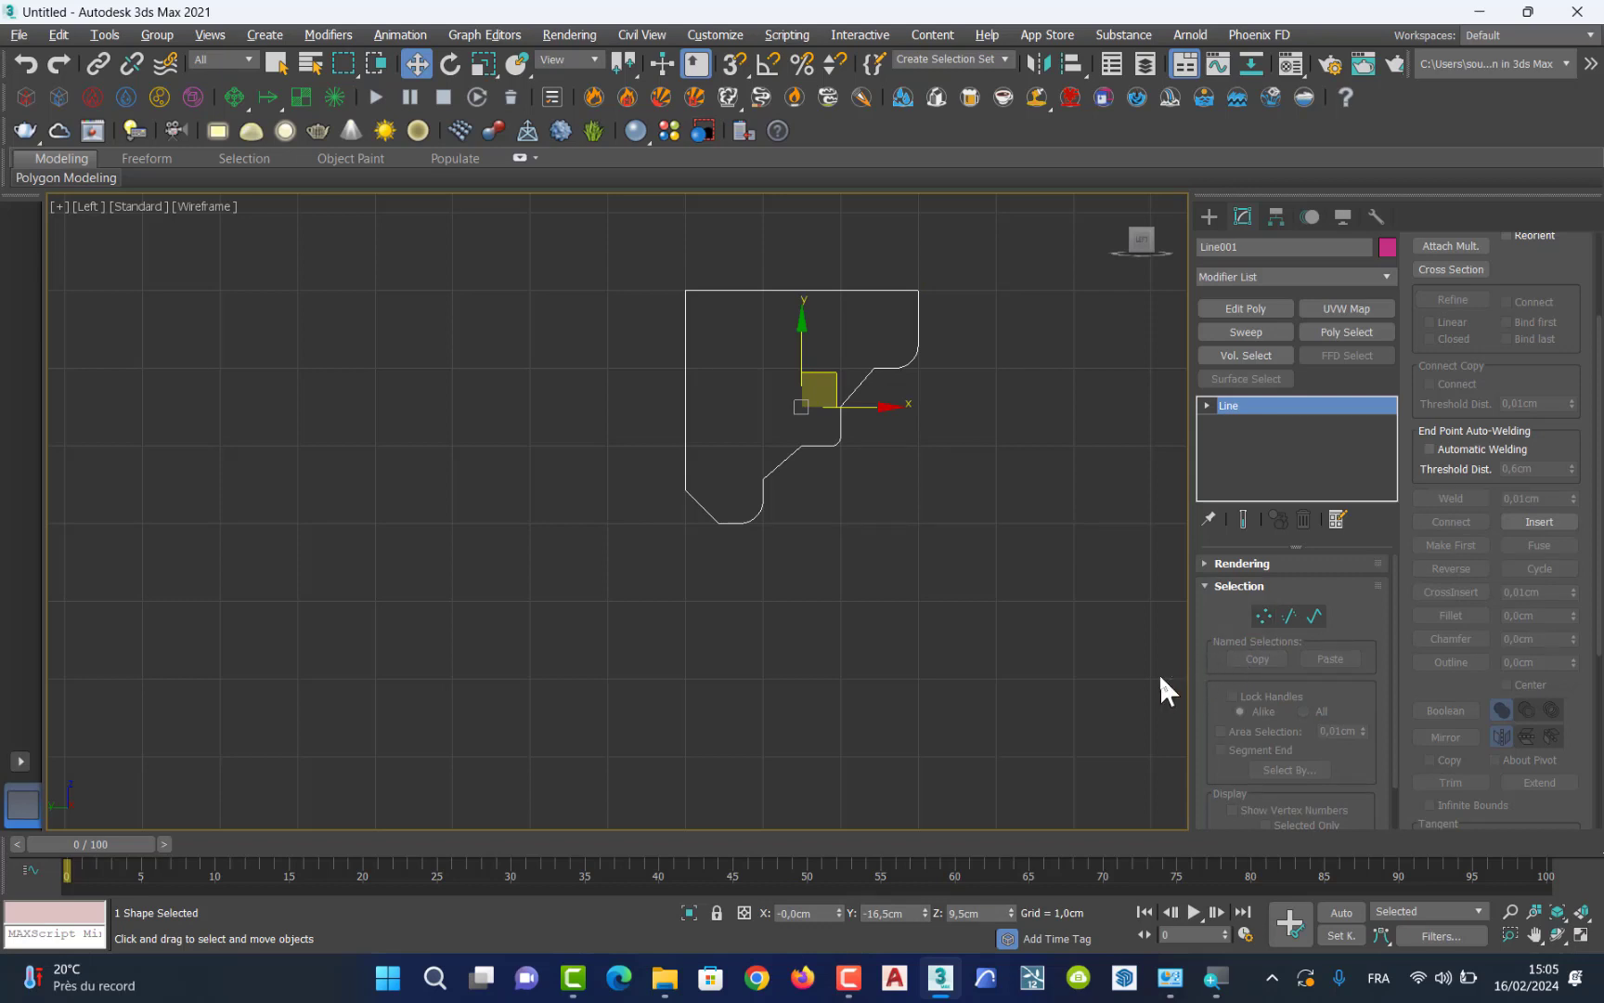
pyautogui.click(994, 648)
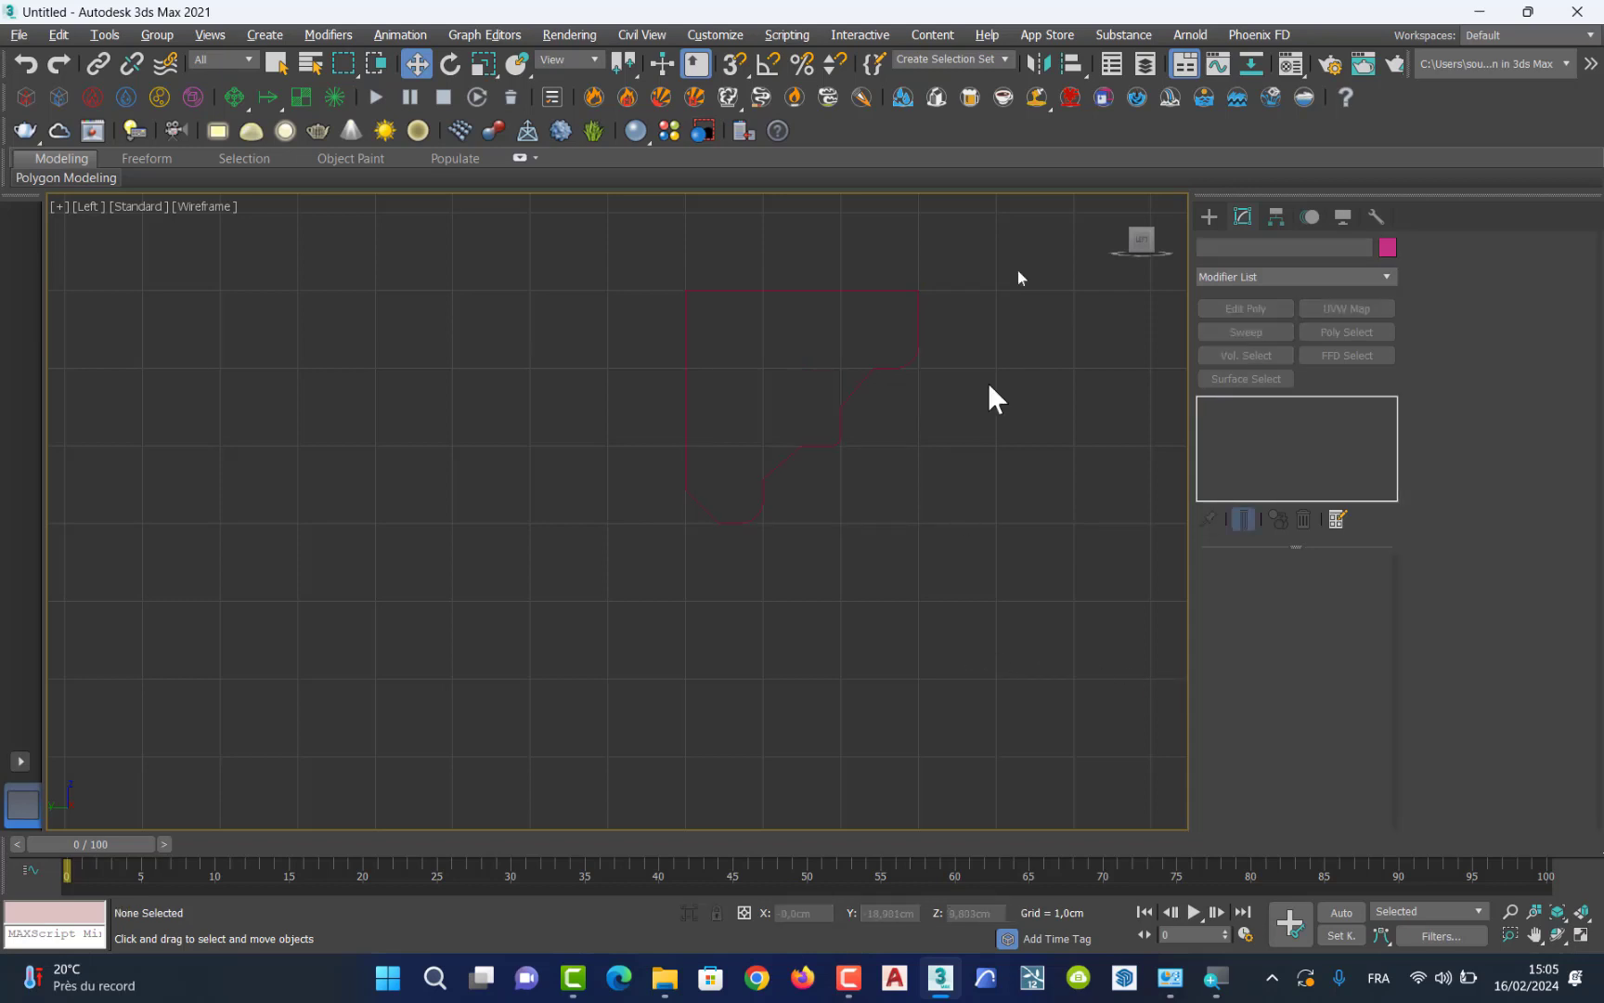
pyautogui.moveTo(1011, 251); pyautogui.dragTo(754, 575)
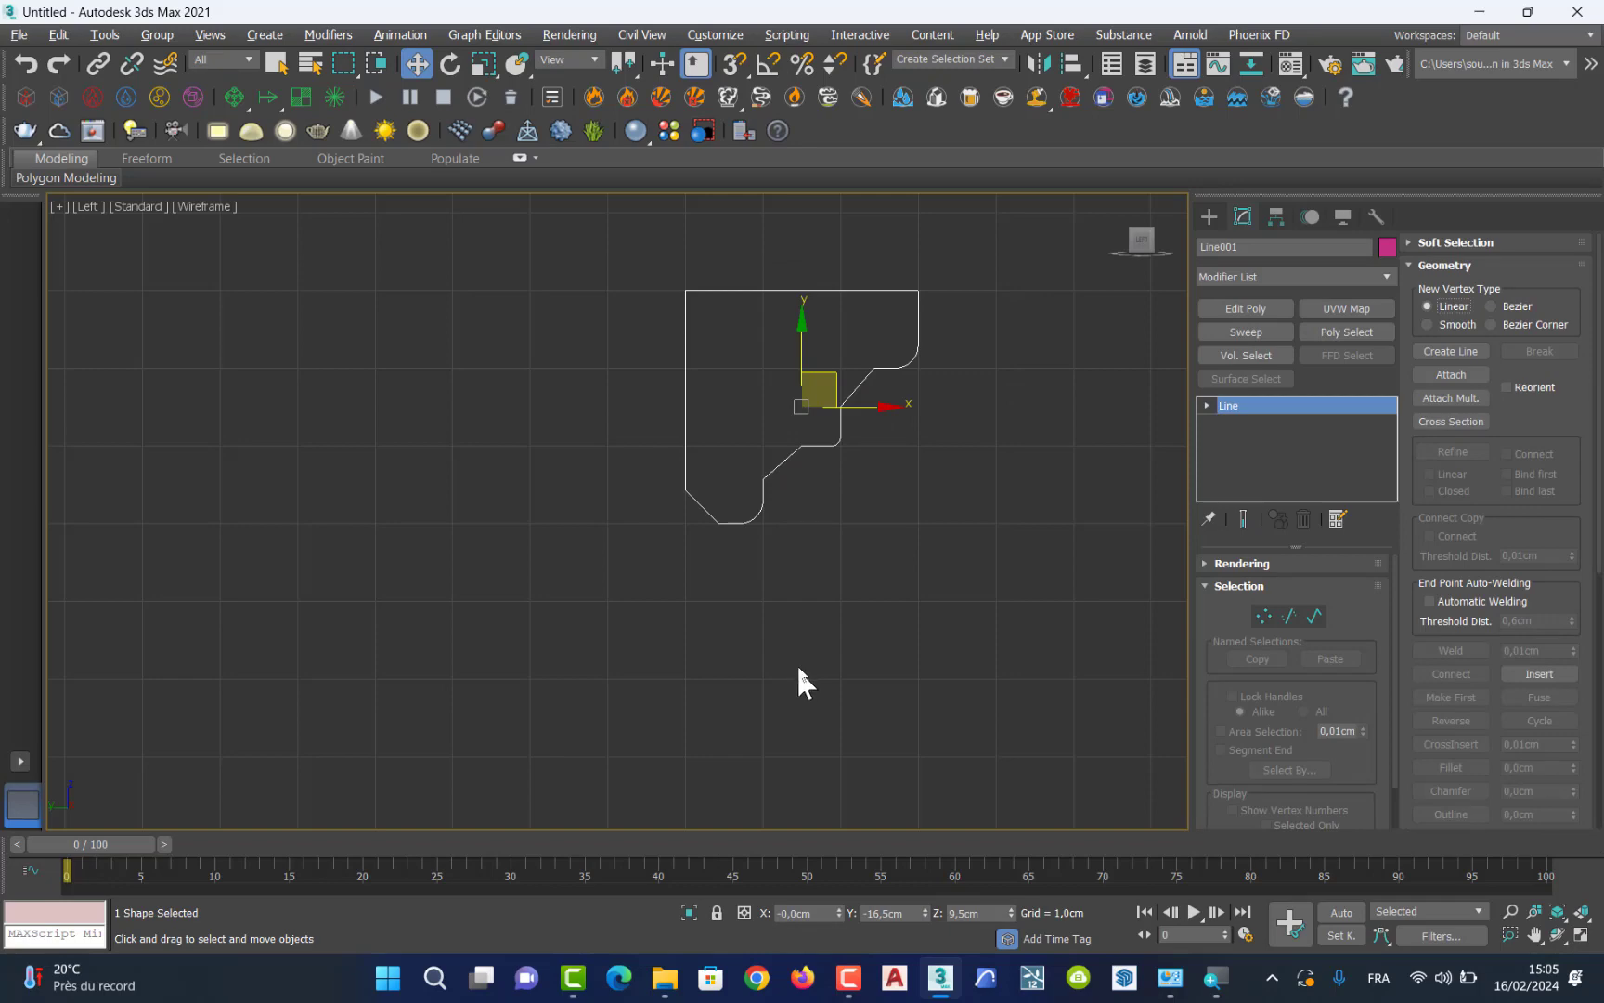
# Return to the Perspective view and replace the rounded rectangle's built-in sweep section with the custom molding profile line.
pyautogui.click(847, 630)
pyautogui.scroll(-5, 848, 641)
pyautogui.scroll(-3, 848, 644)
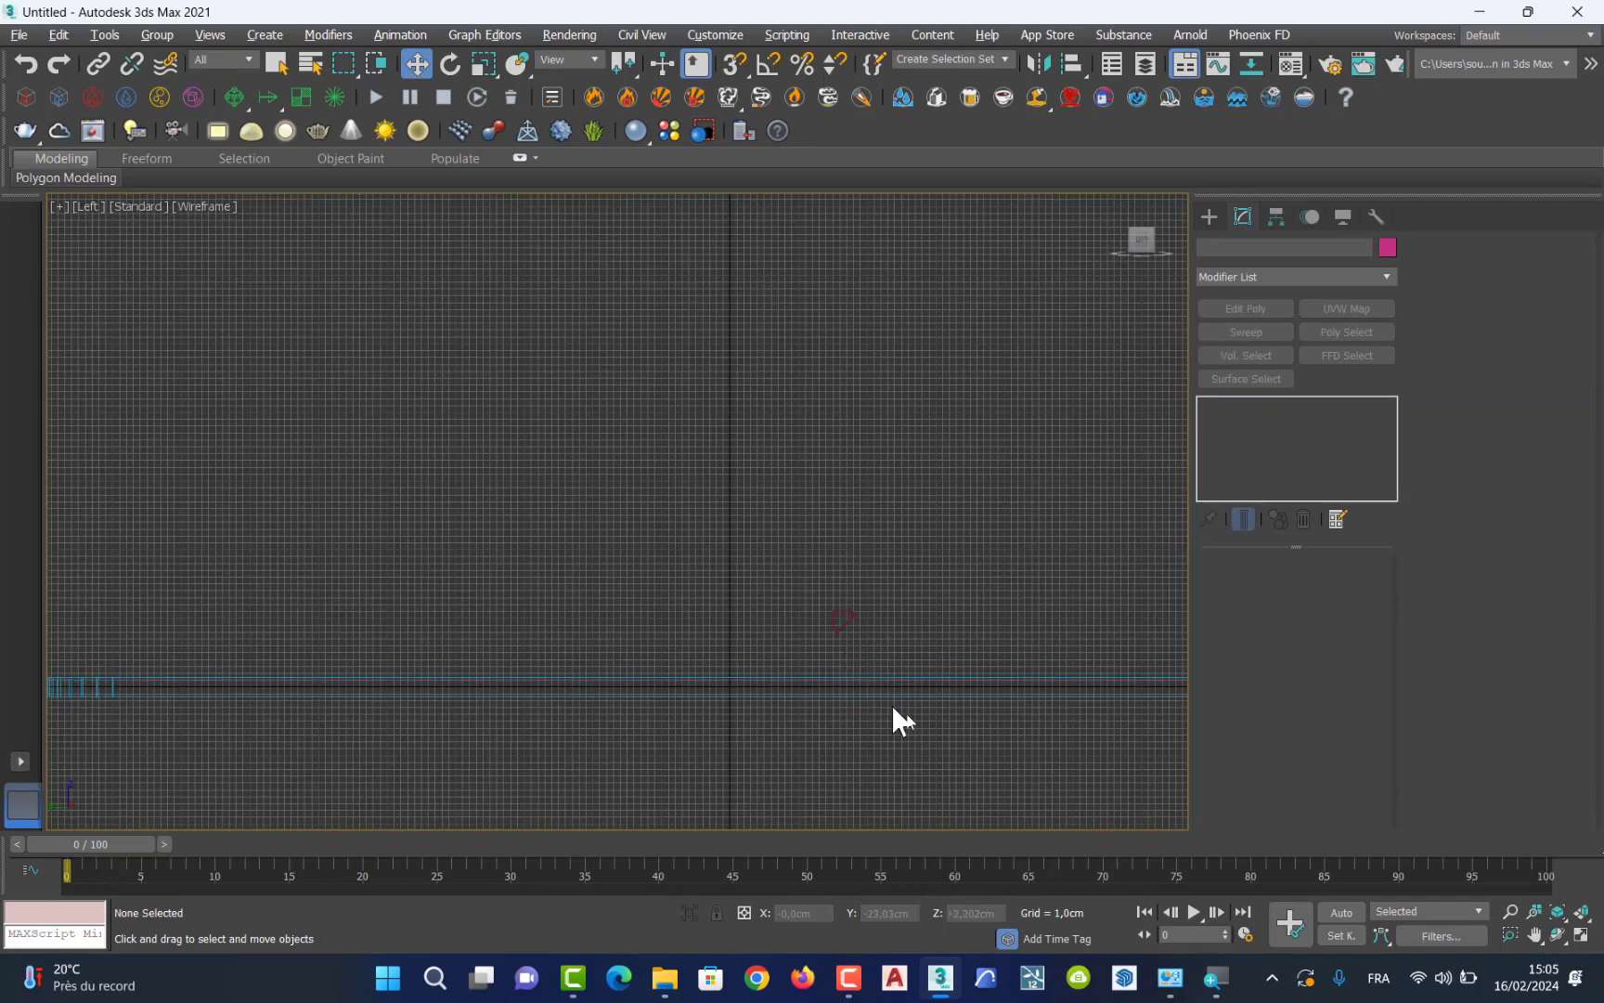
pyautogui.hotkey('alt', 'w')
pyautogui.click(1027, 728)
pyautogui.hotkey('alt', 'w')
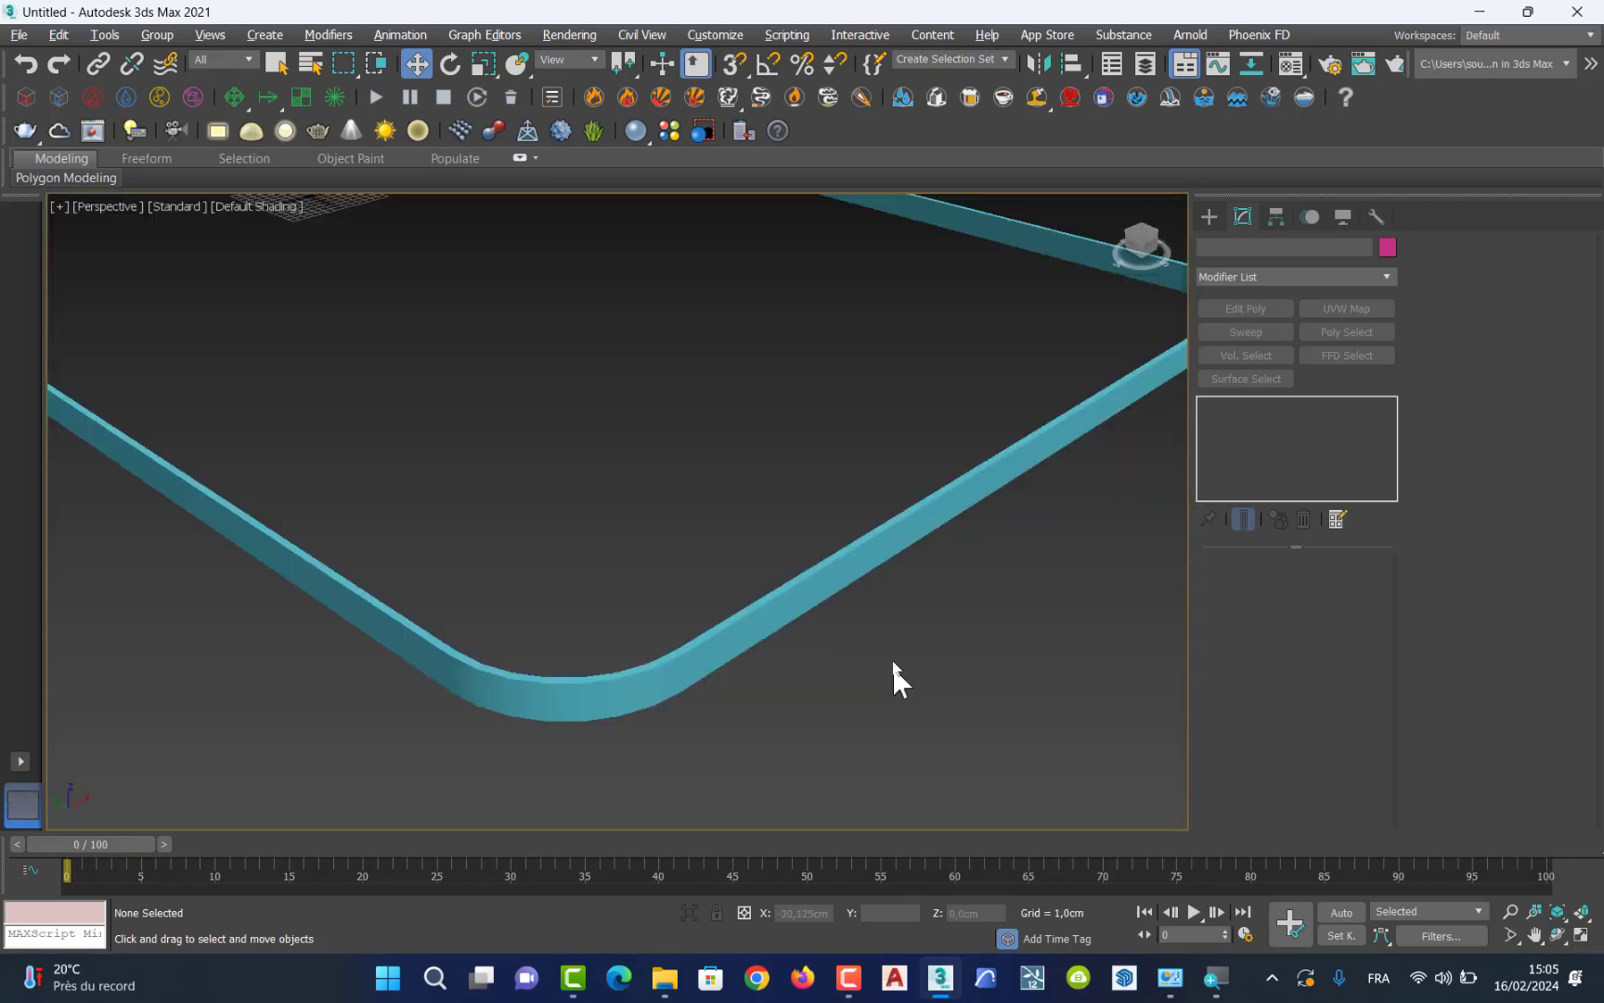
pyautogui.scroll(-6, 862, 594)
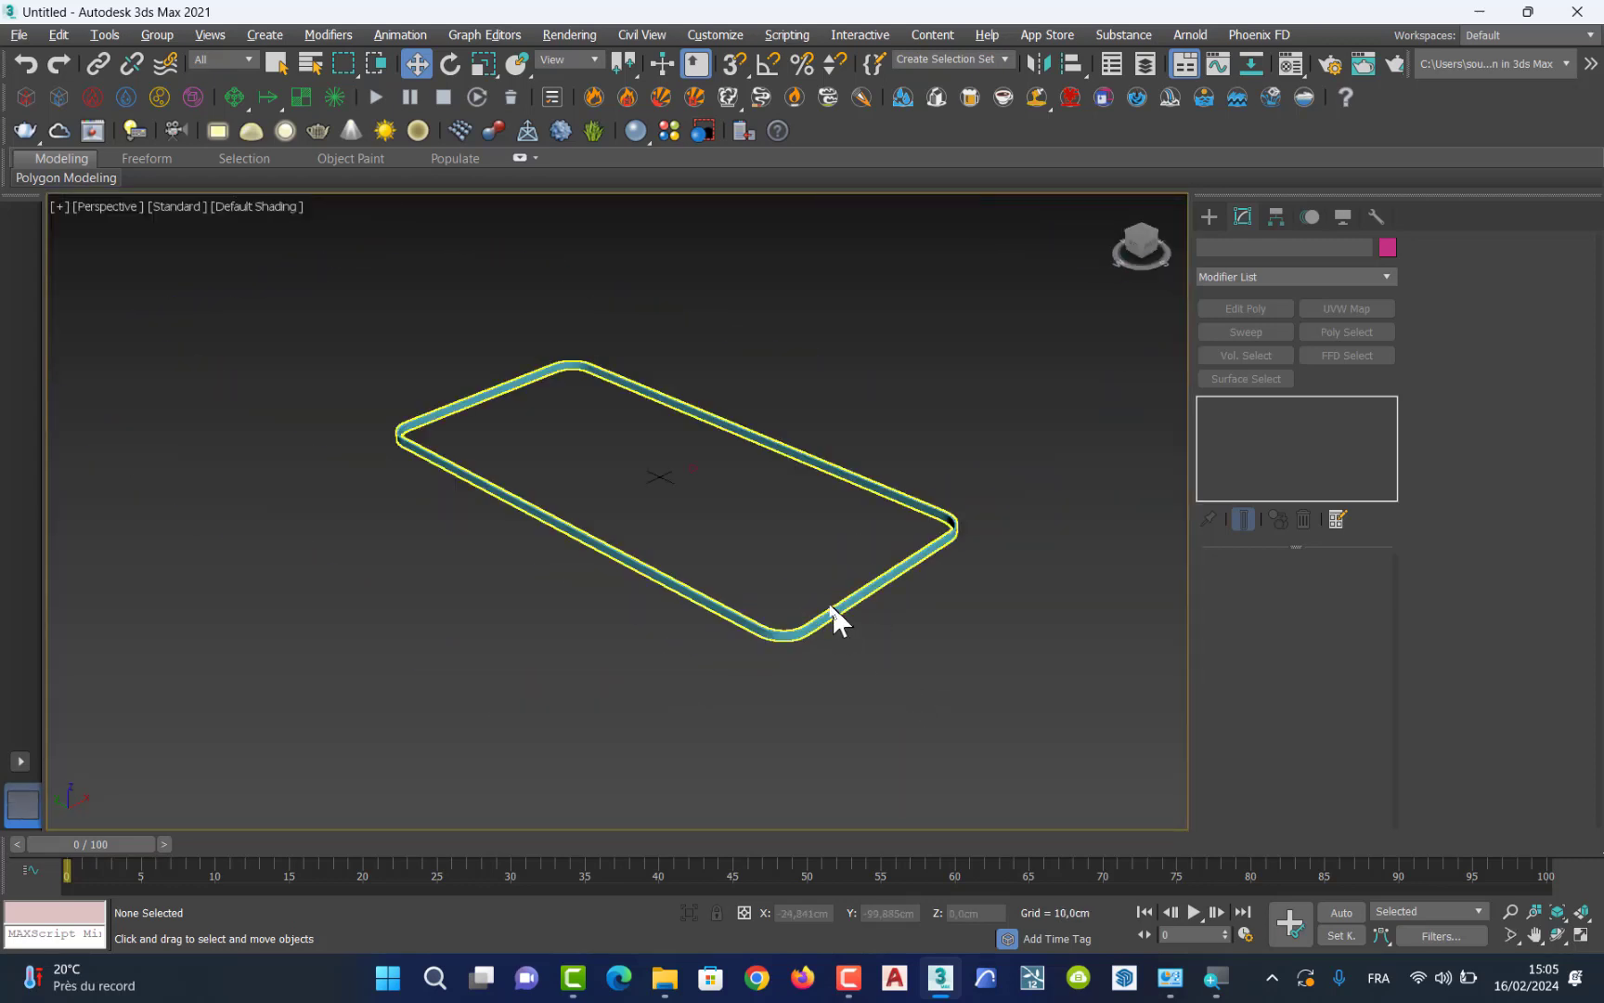
pyautogui.click(794, 637)
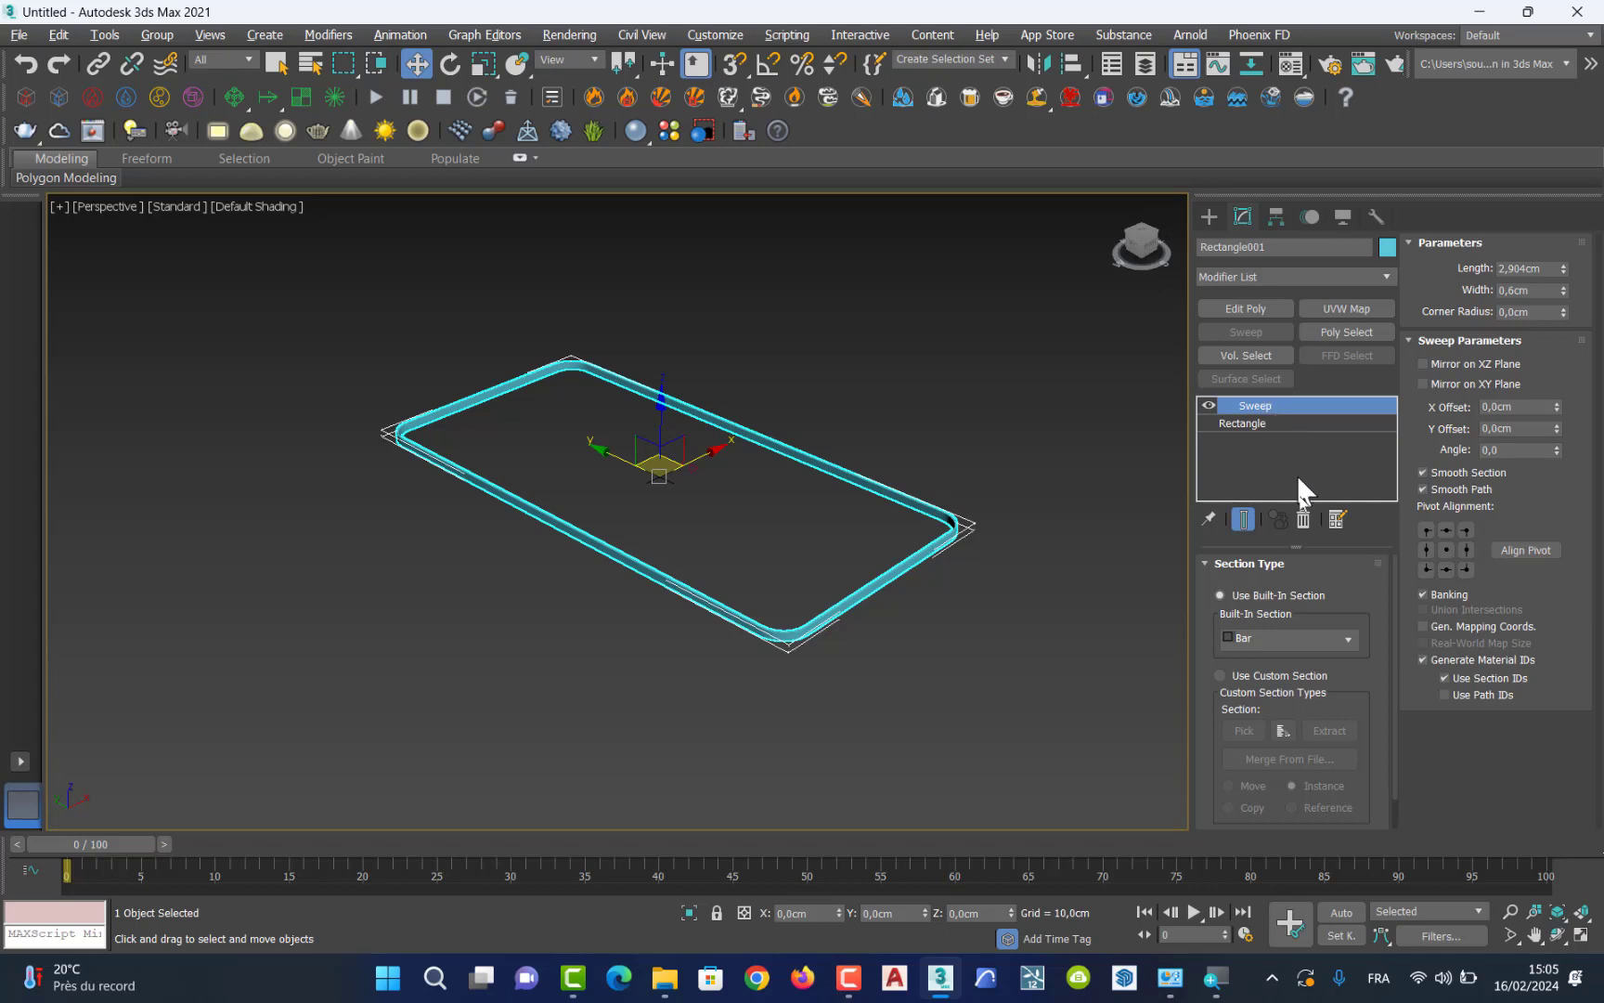
pyautogui.click(1221, 675)
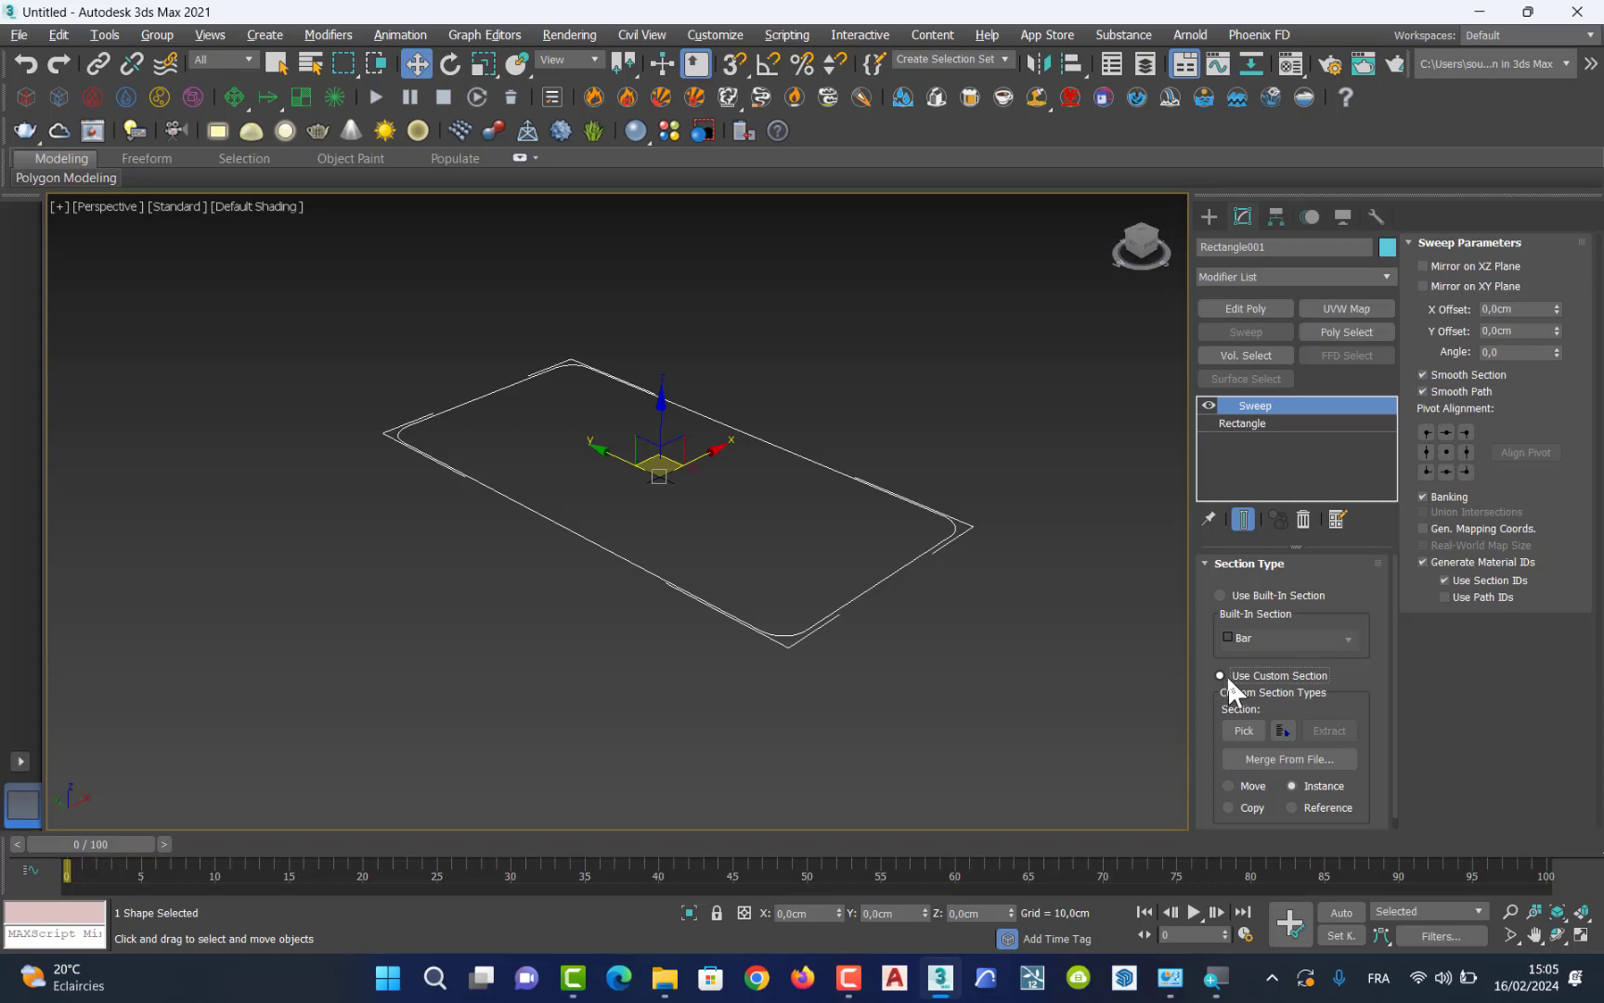
pyautogui.click(1264, 731)
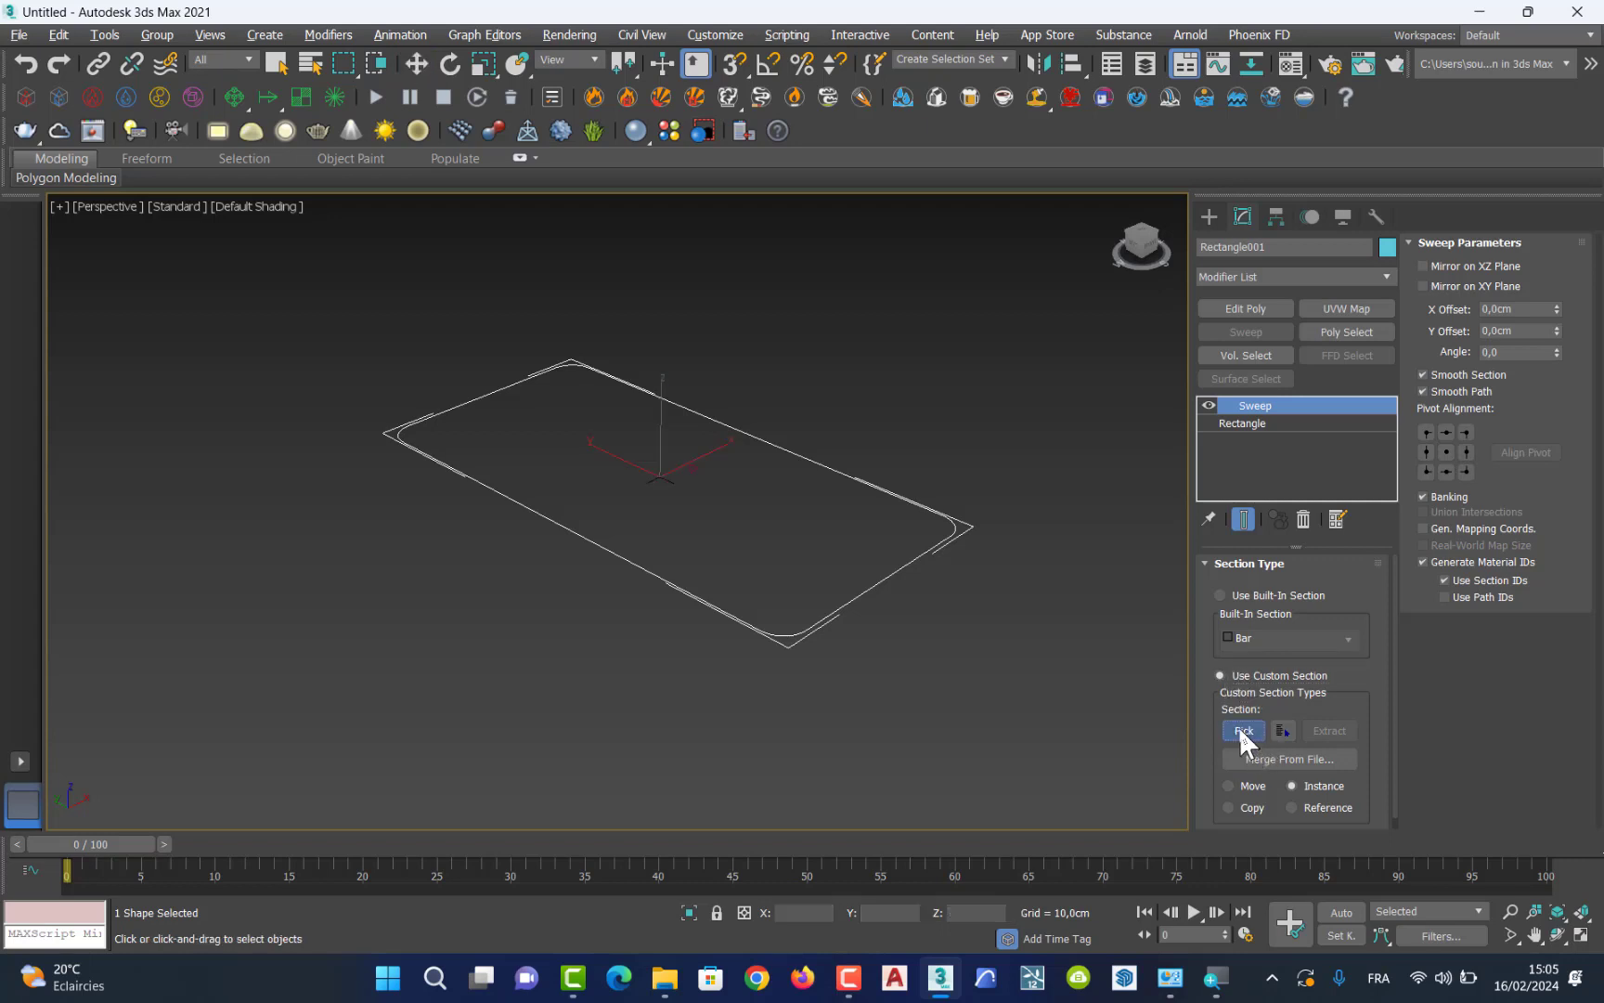
pyautogui.click(696, 469)
# Test mirroring the swept section on the XZ plane, keep only Mirror on XY Plane enabled, and deselect the frame.
pyautogui.scroll(6, 803, 624)
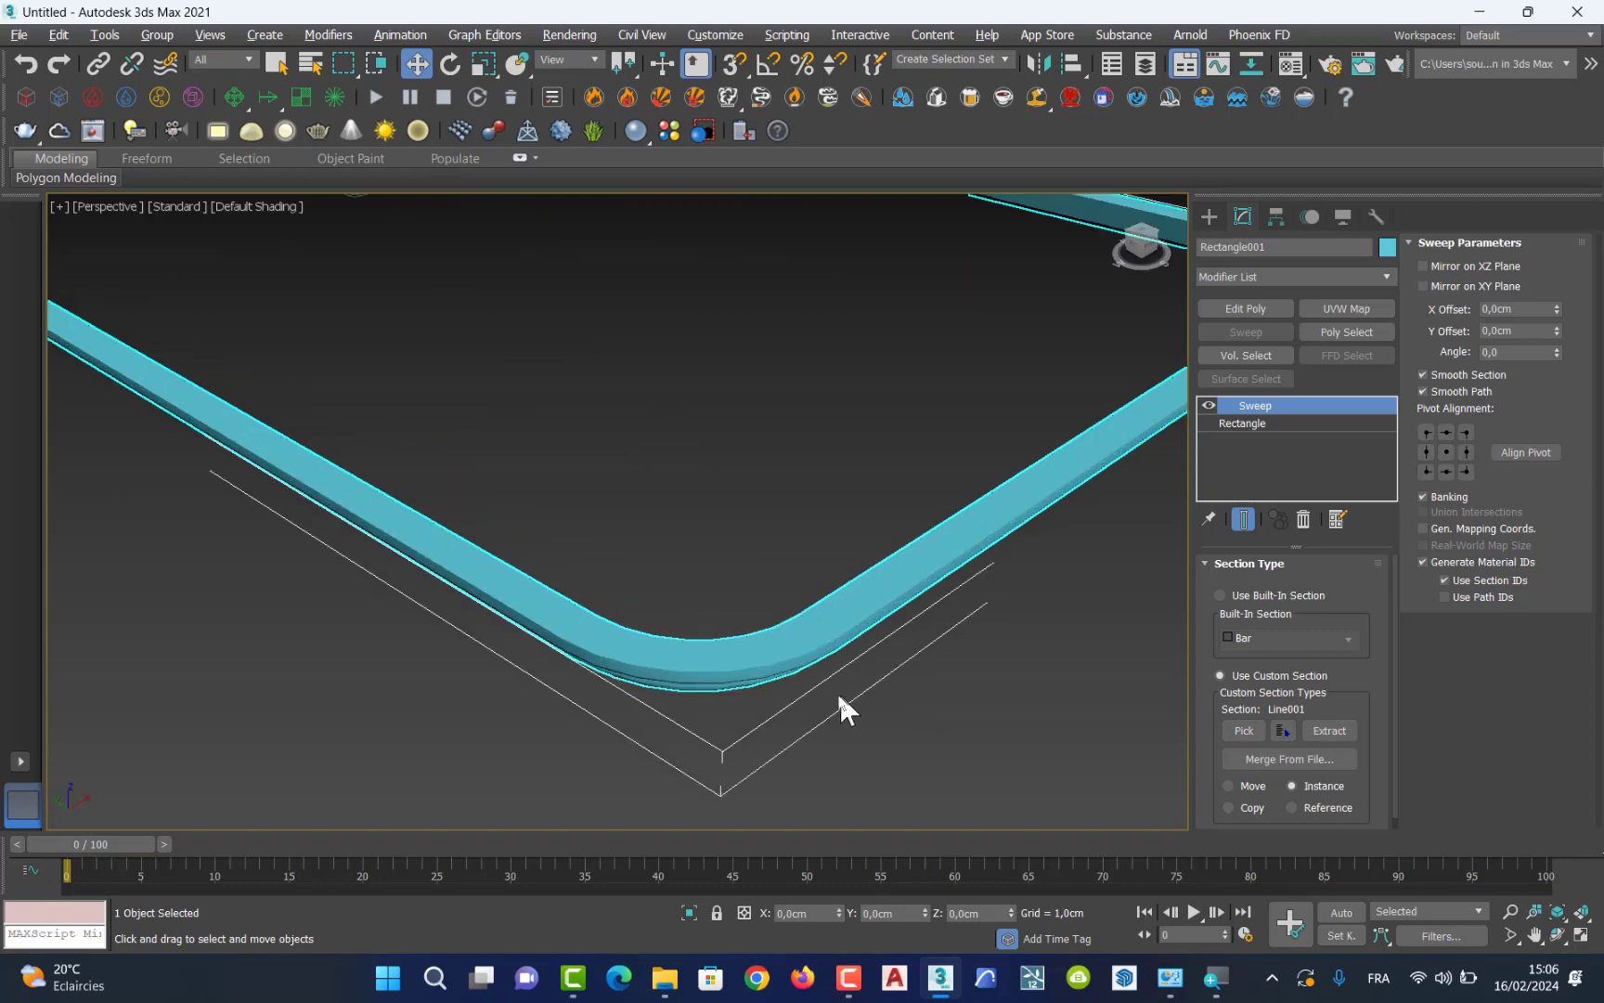
pyautogui.hotkey('ctrl', 'r')
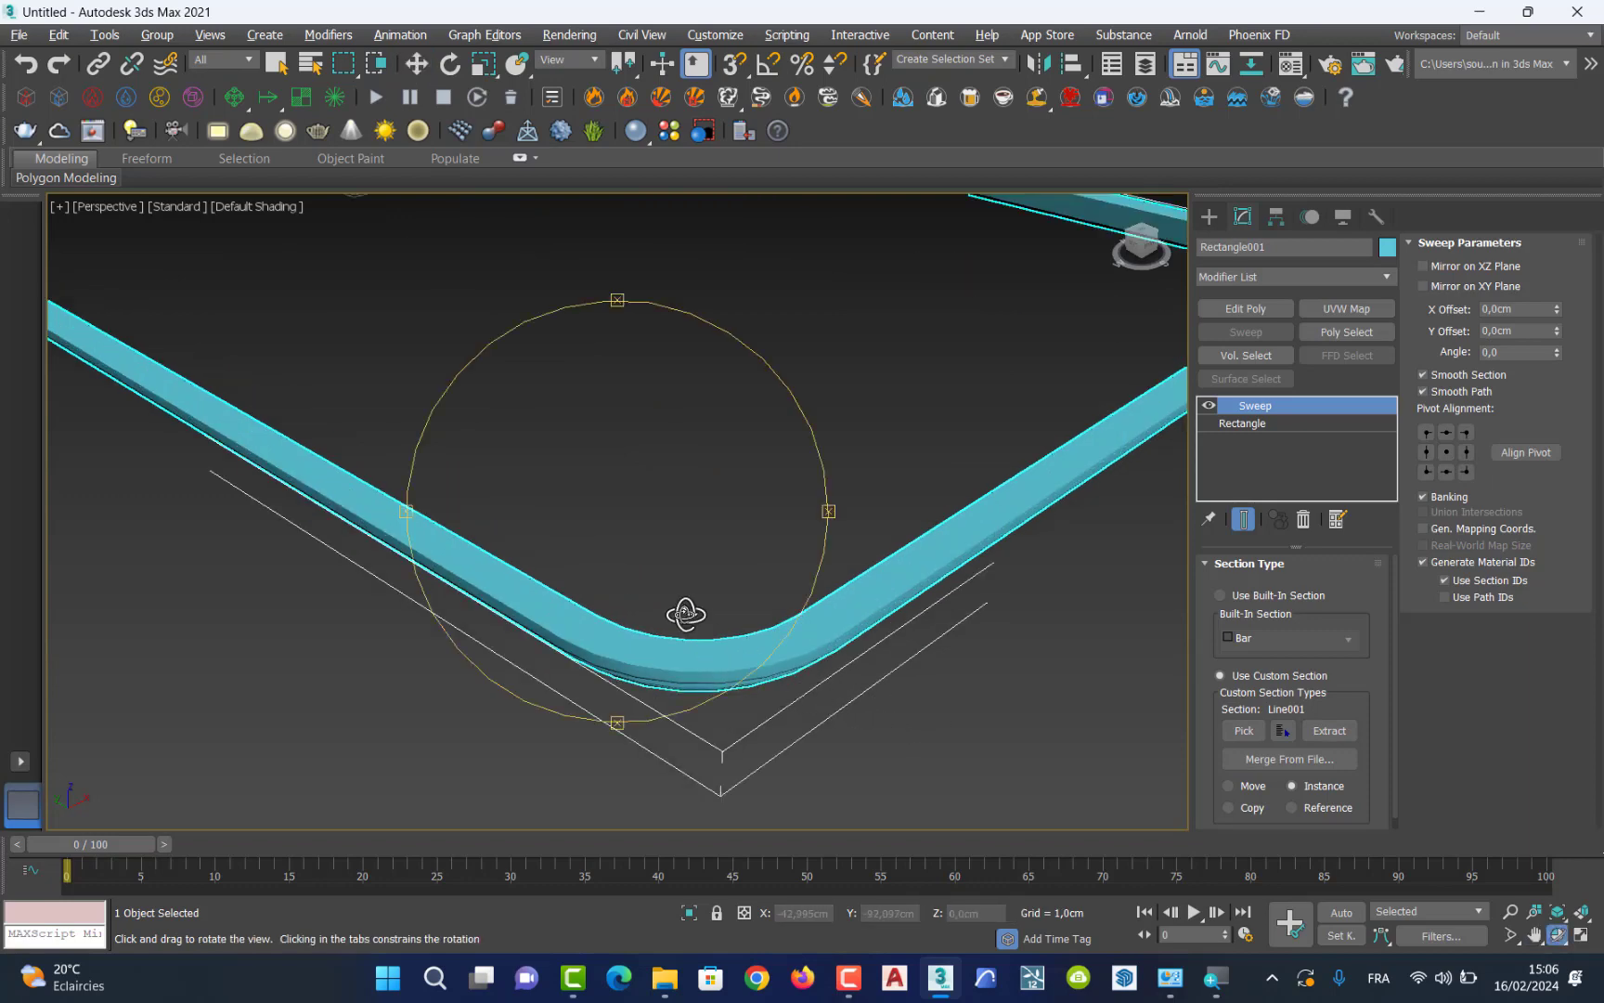
pyautogui.moveTo(684, 613); pyautogui.dragTo(691, 465)
pyautogui.moveTo(663, 312); pyautogui.dragTo(662, 304)
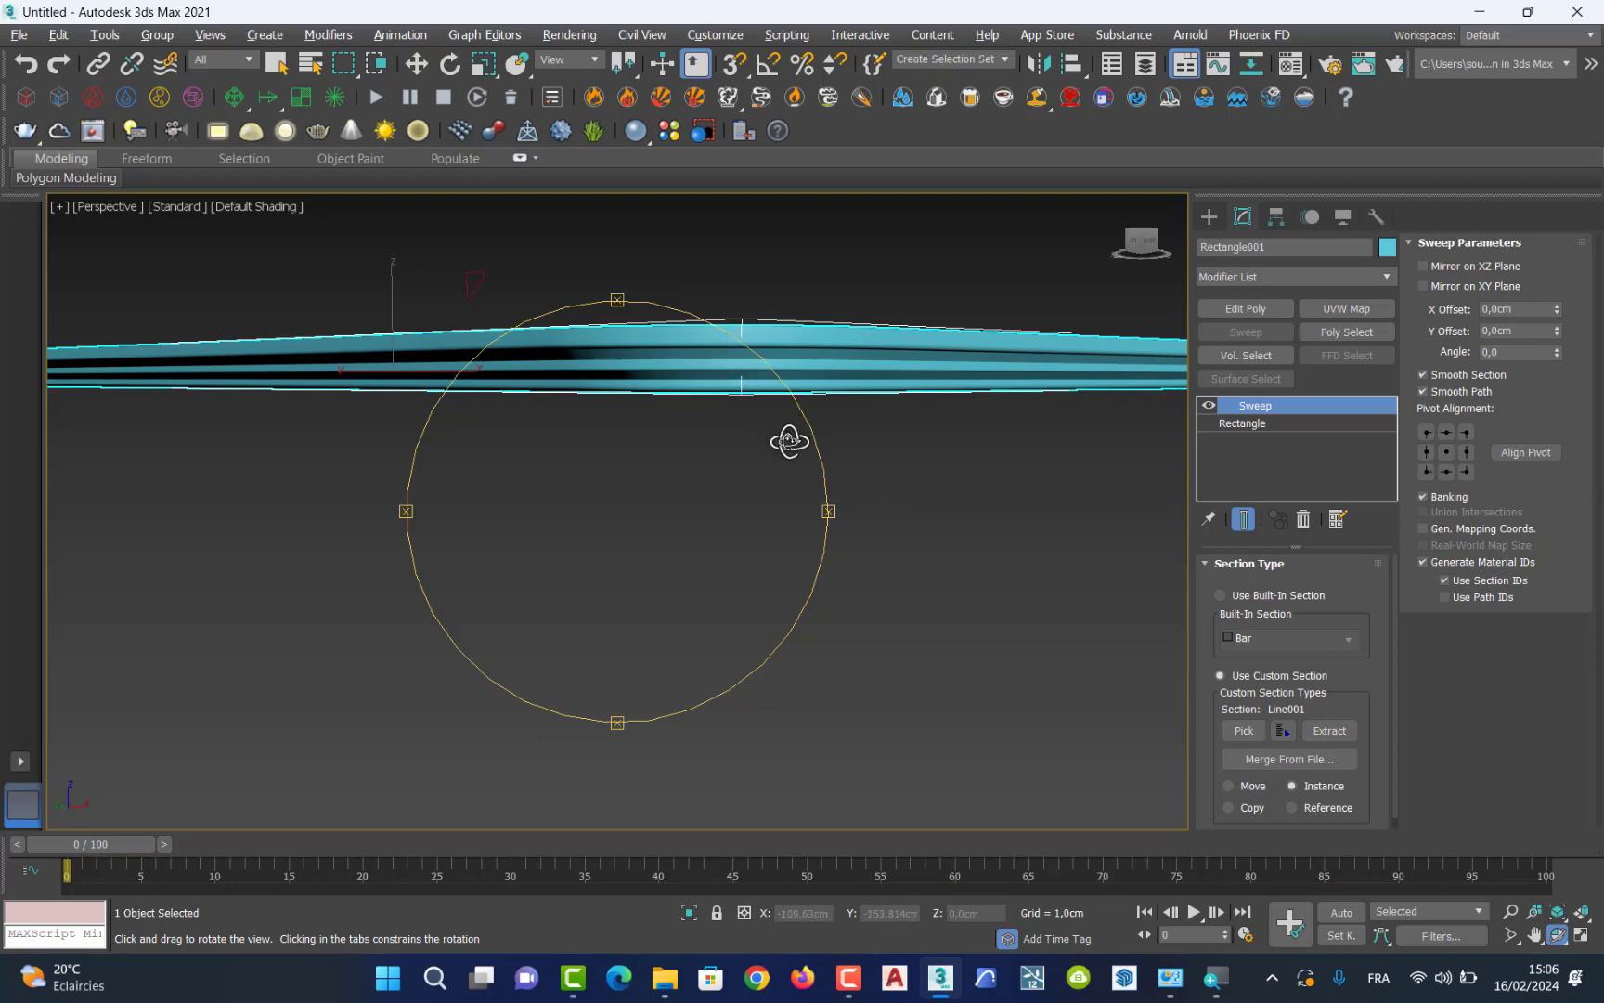
pyautogui.moveTo(681, 488); pyautogui.dragTo(489, 516)
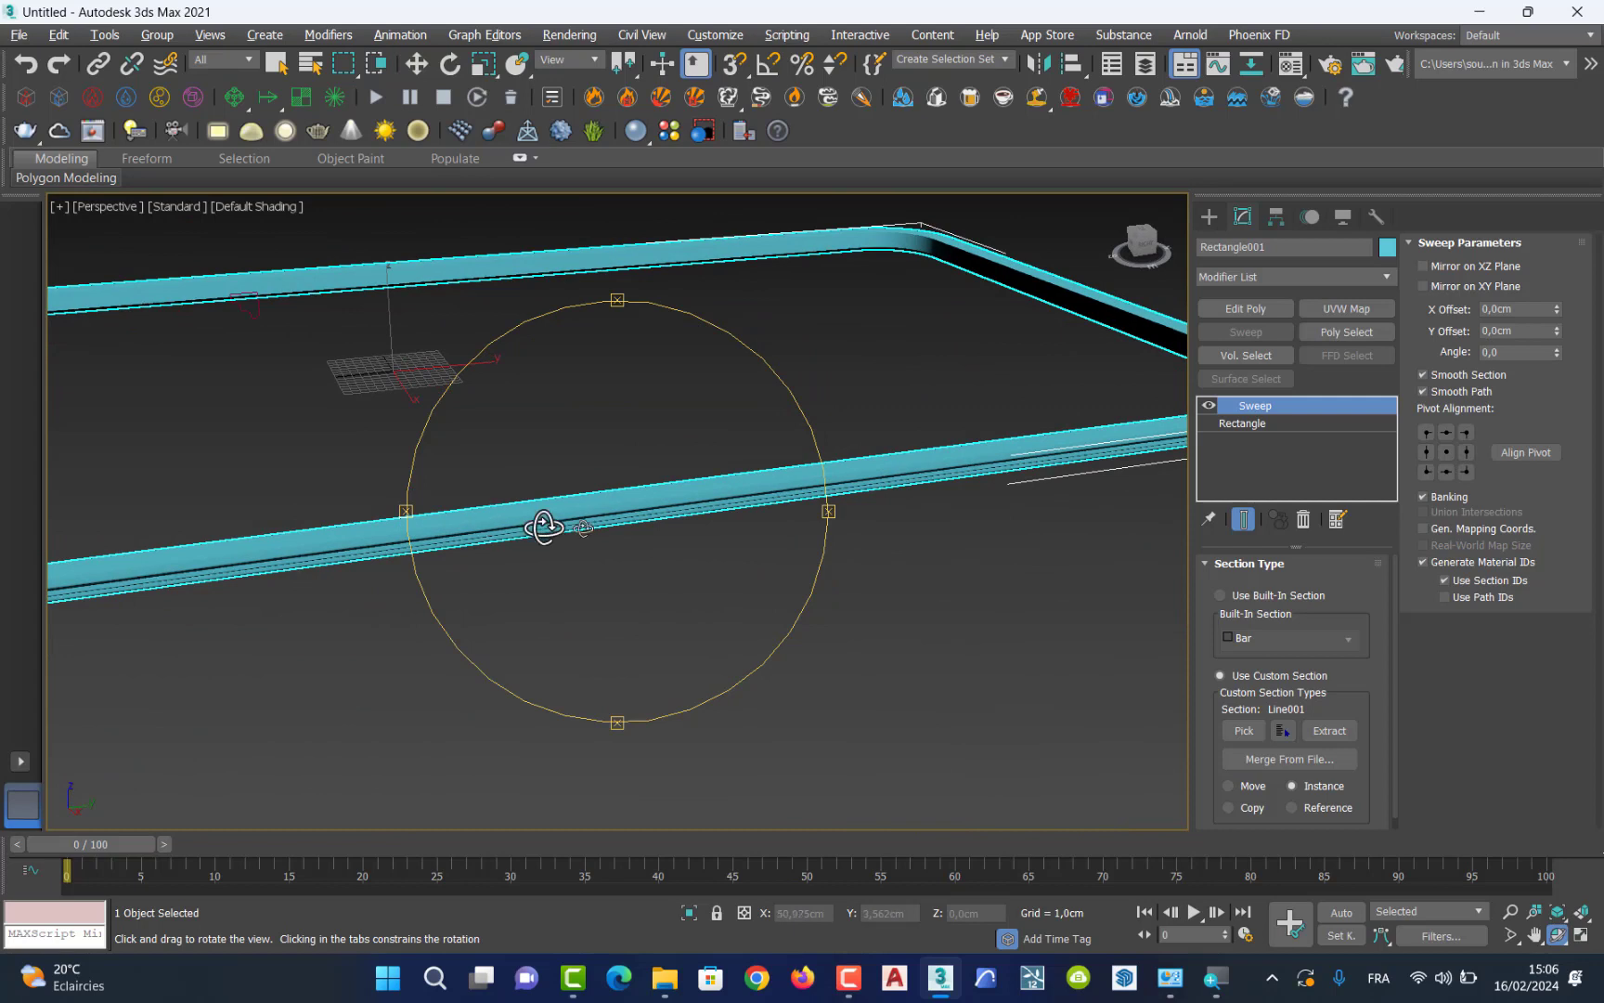
pyautogui.click(1421, 265)
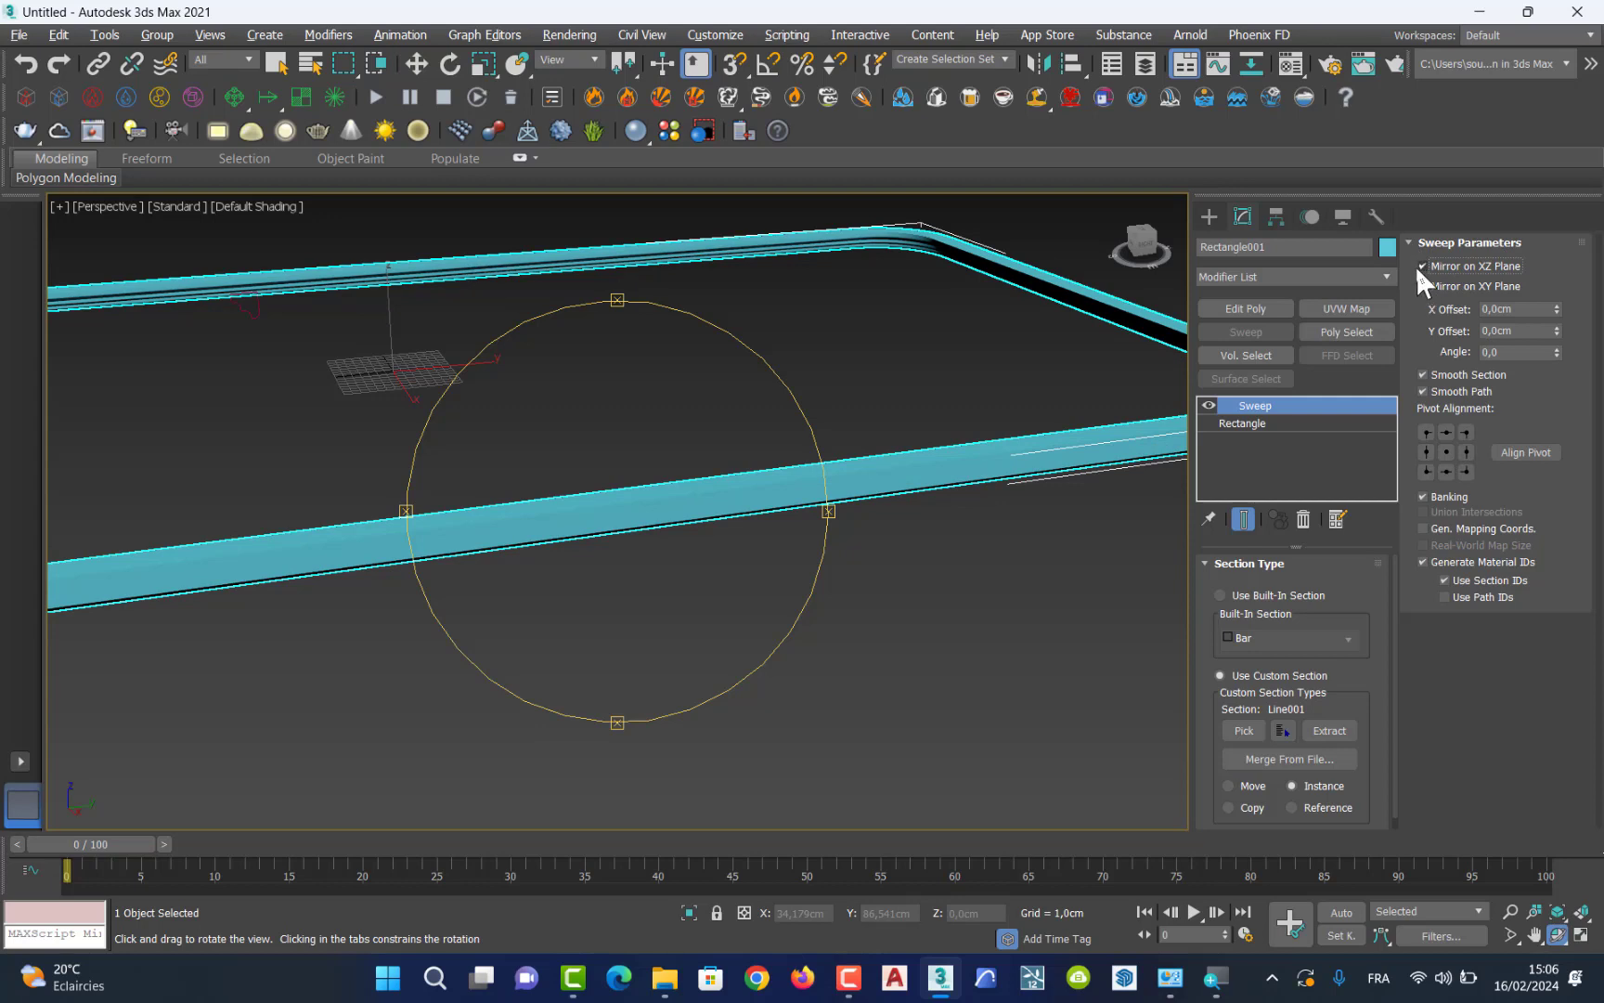
pyautogui.click(1422, 265)
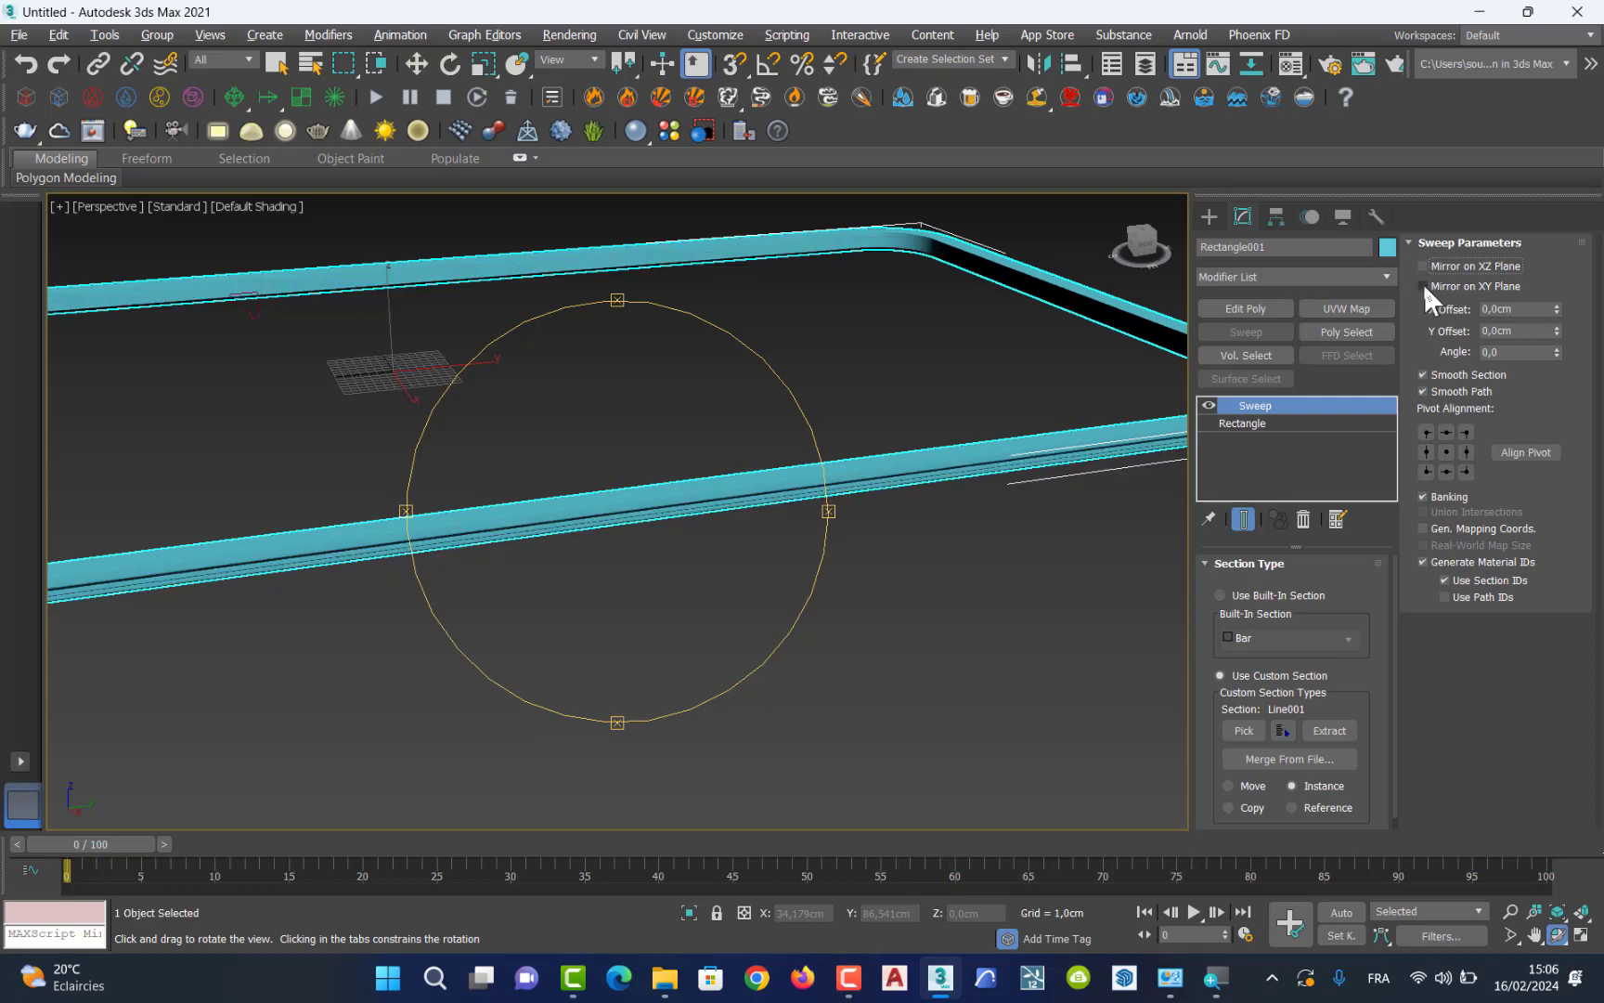
pyautogui.click(1422, 286)
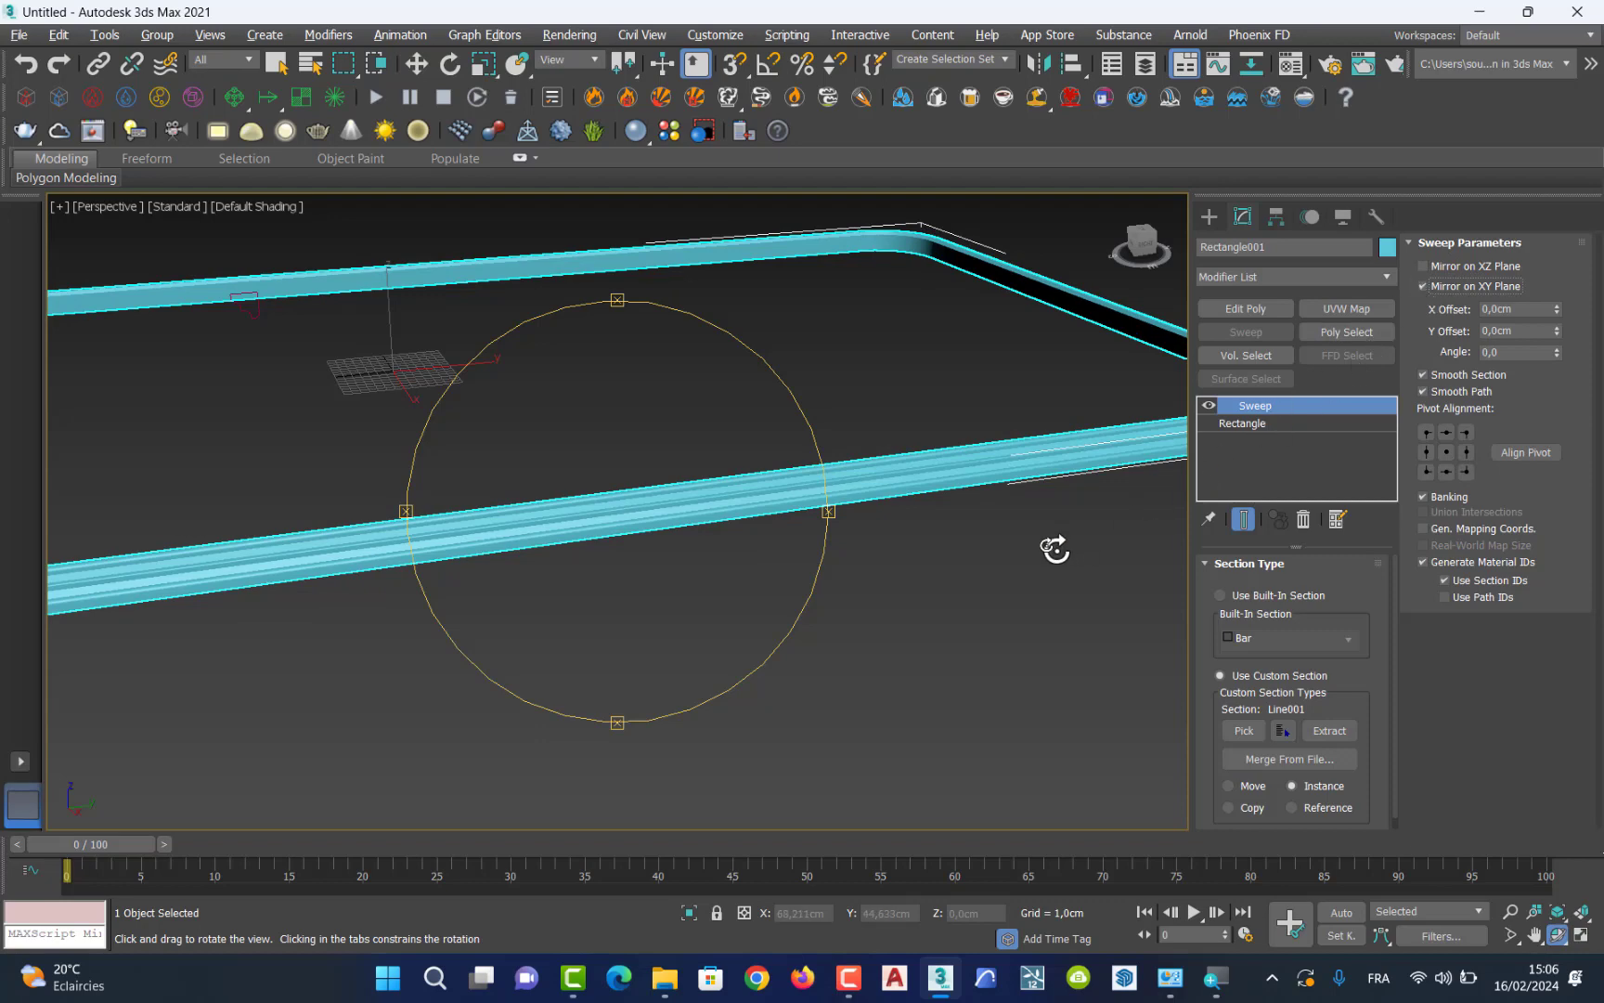
pyautogui.moveTo(674, 523); pyautogui.dragTo(868, 620)
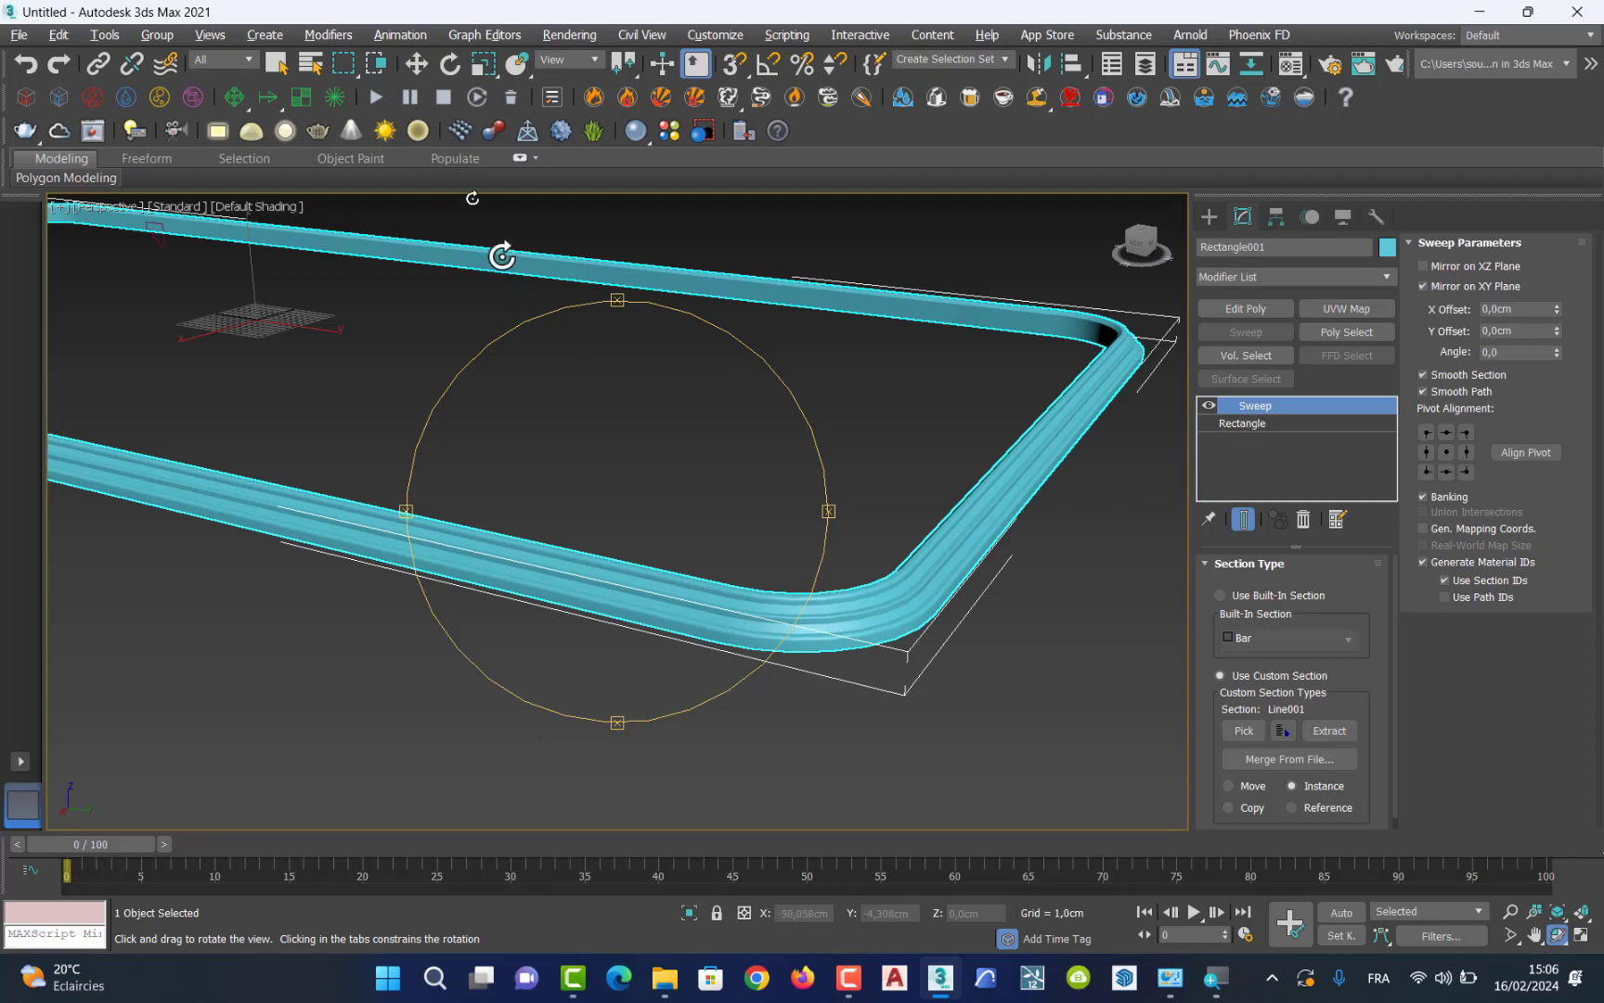
pyautogui.click(416, 63)
pyautogui.click(805, 745)
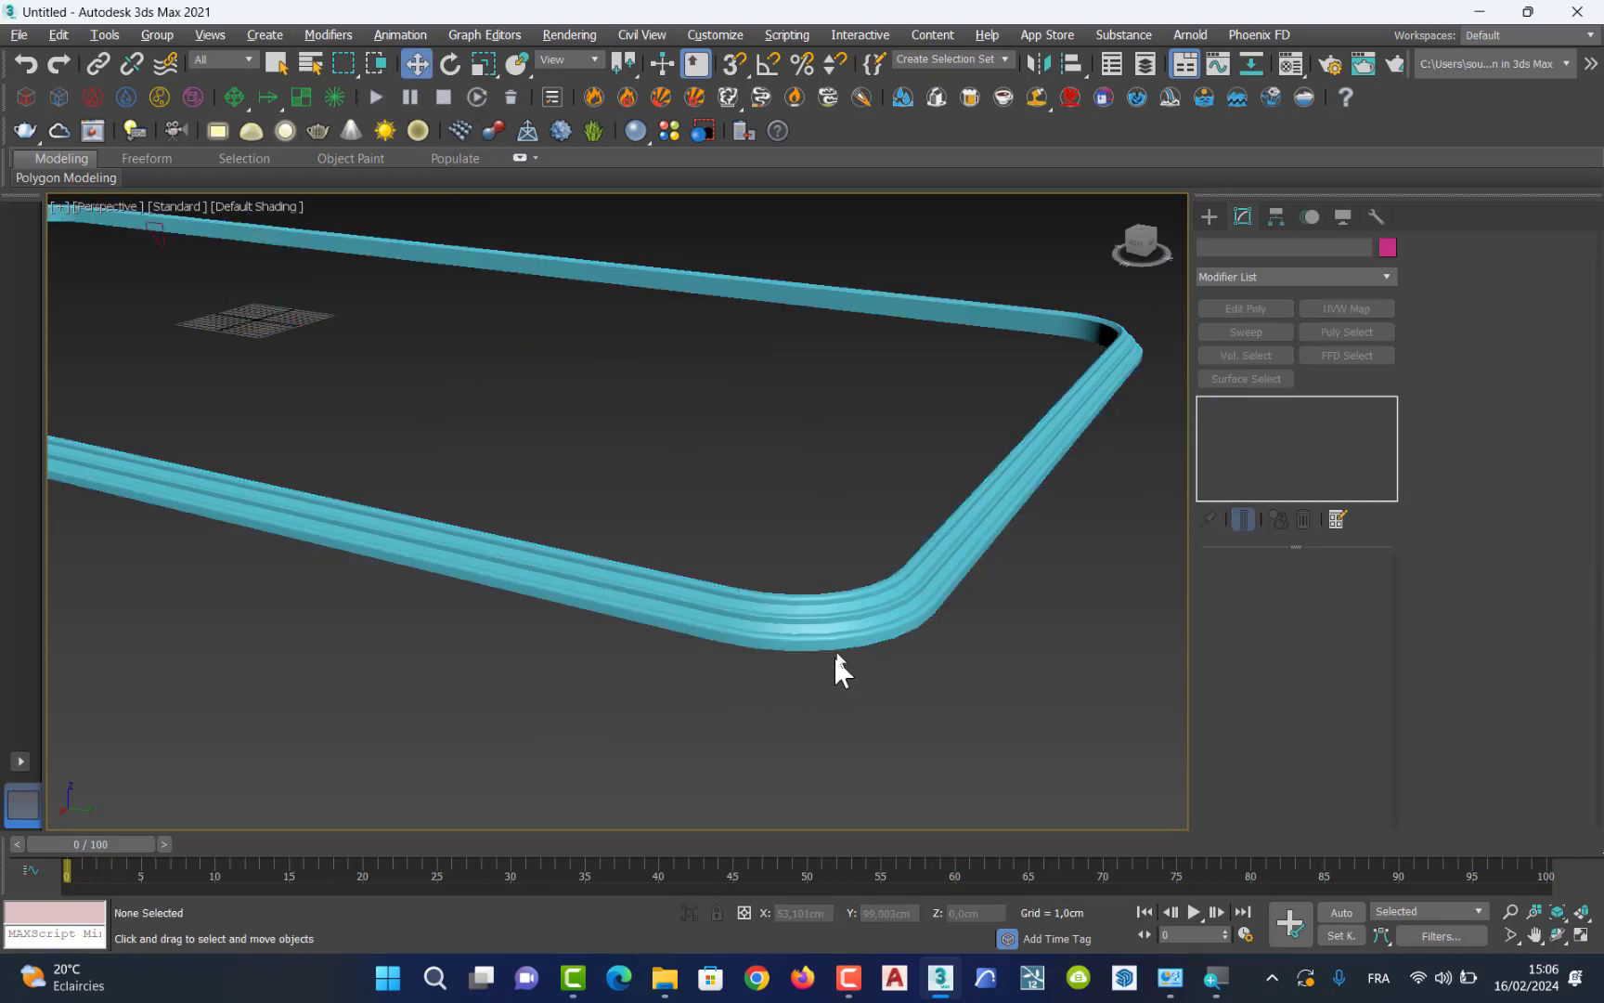
# Clone the swept frame as an independent copy and rename the copy support.
pyautogui.click(843, 622)
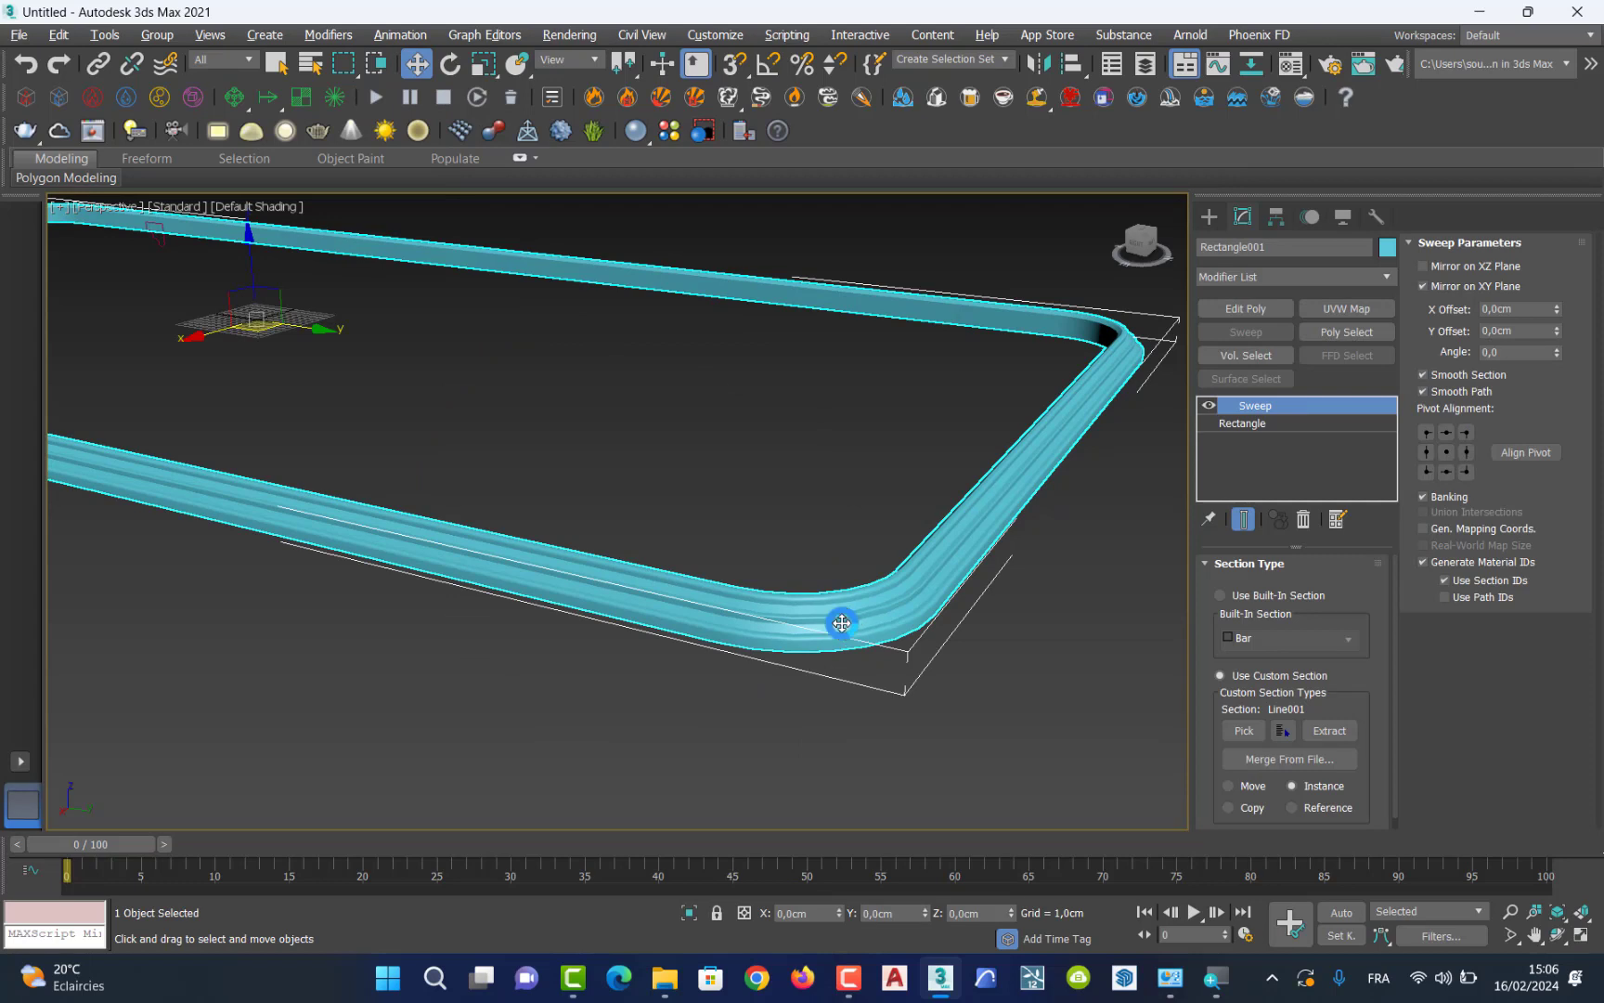
pyautogui.hotkey('ctrl', 'v')
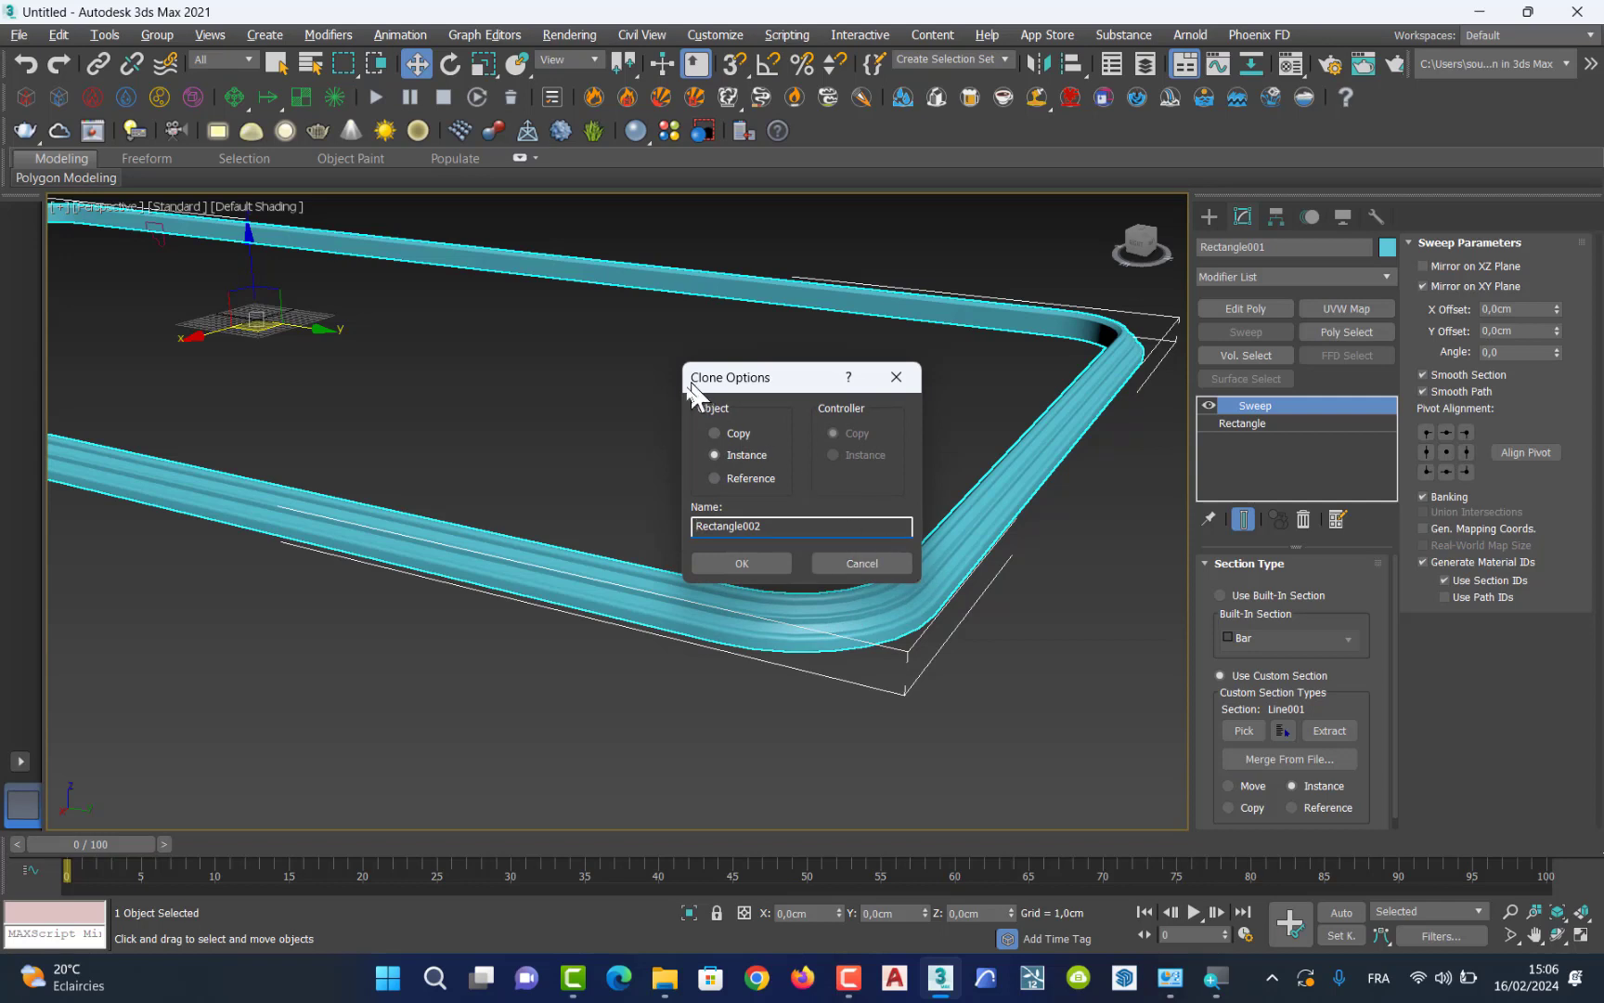
pyautogui.click(714, 433)
pyautogui.click(745, 557)
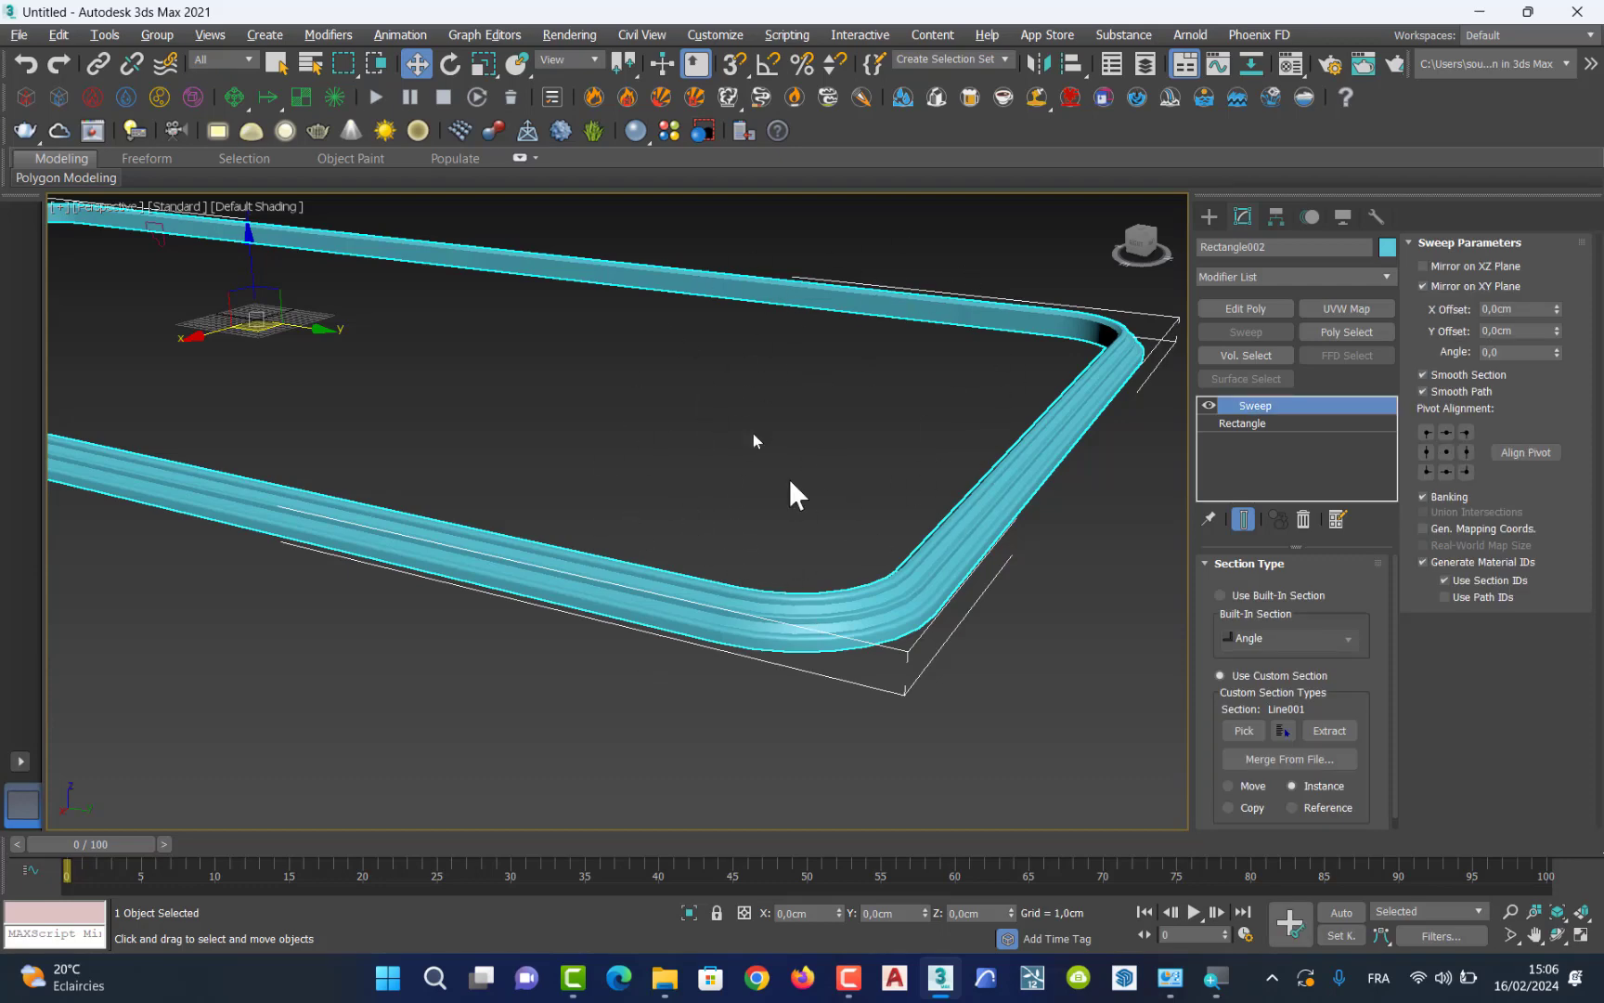
pyautogui.moveTo(246, 259)
pyautogui.mouseDown()
pyautogui.moveTo(243, 204)
pyautogui.moveTo(249, 258)
pyautogui.mouseUp()
pyautogui.rightClick(249, 258)
pyautogui.click(1279, 249)
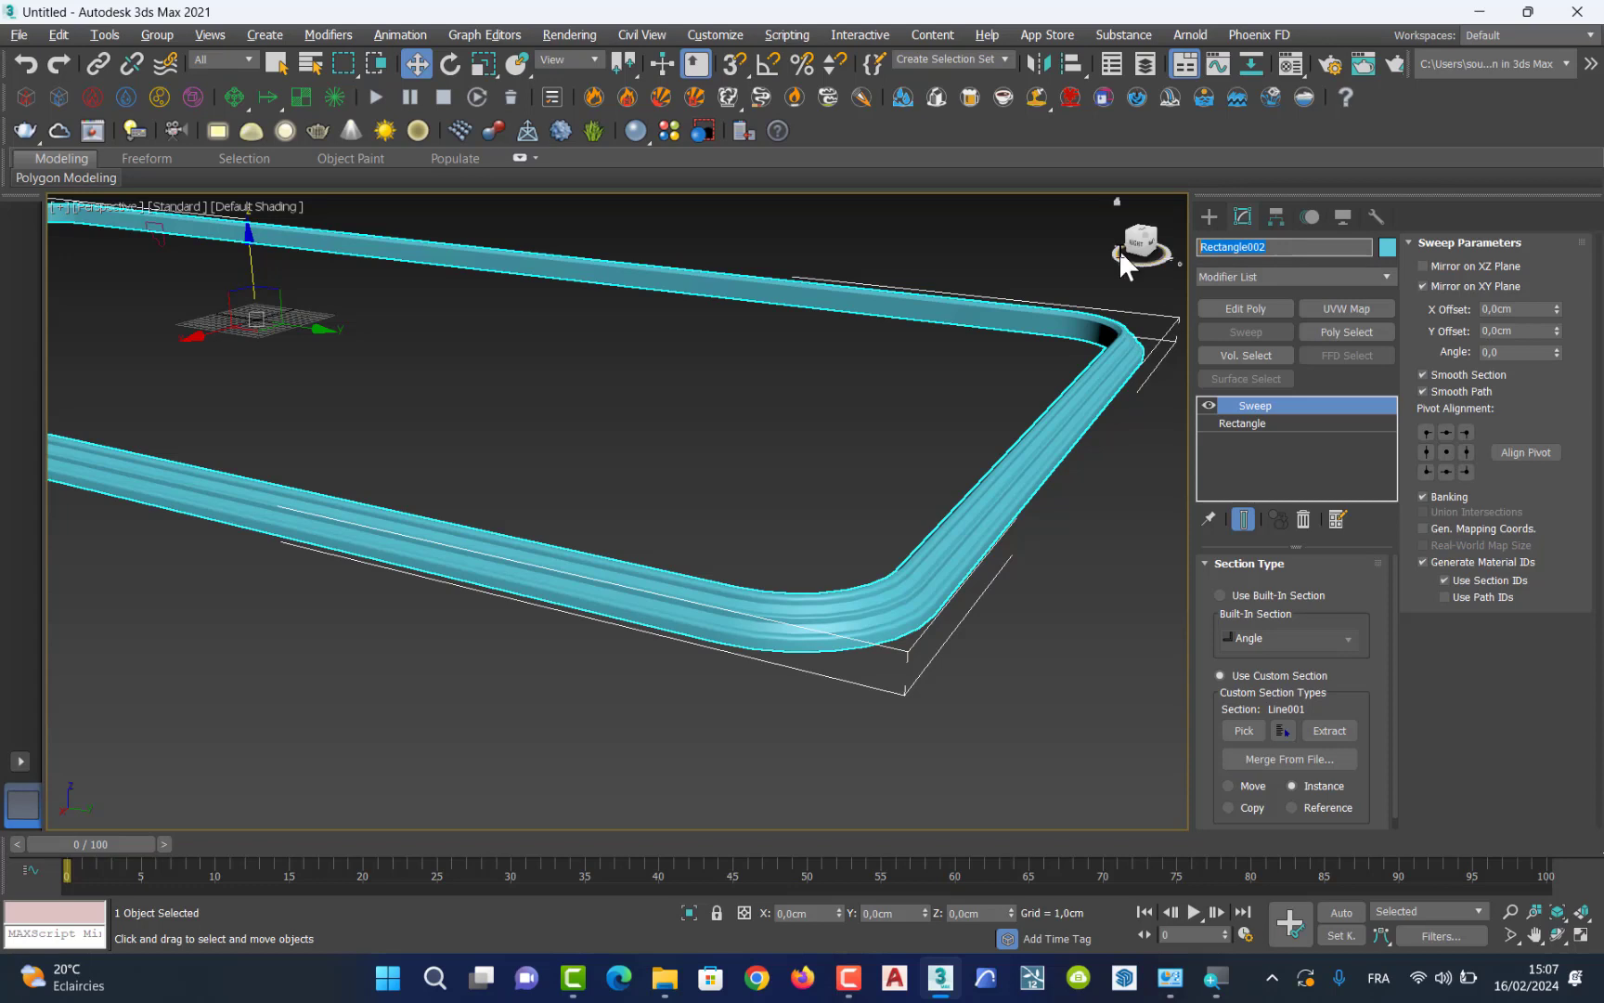
pyautogui.write('supp')
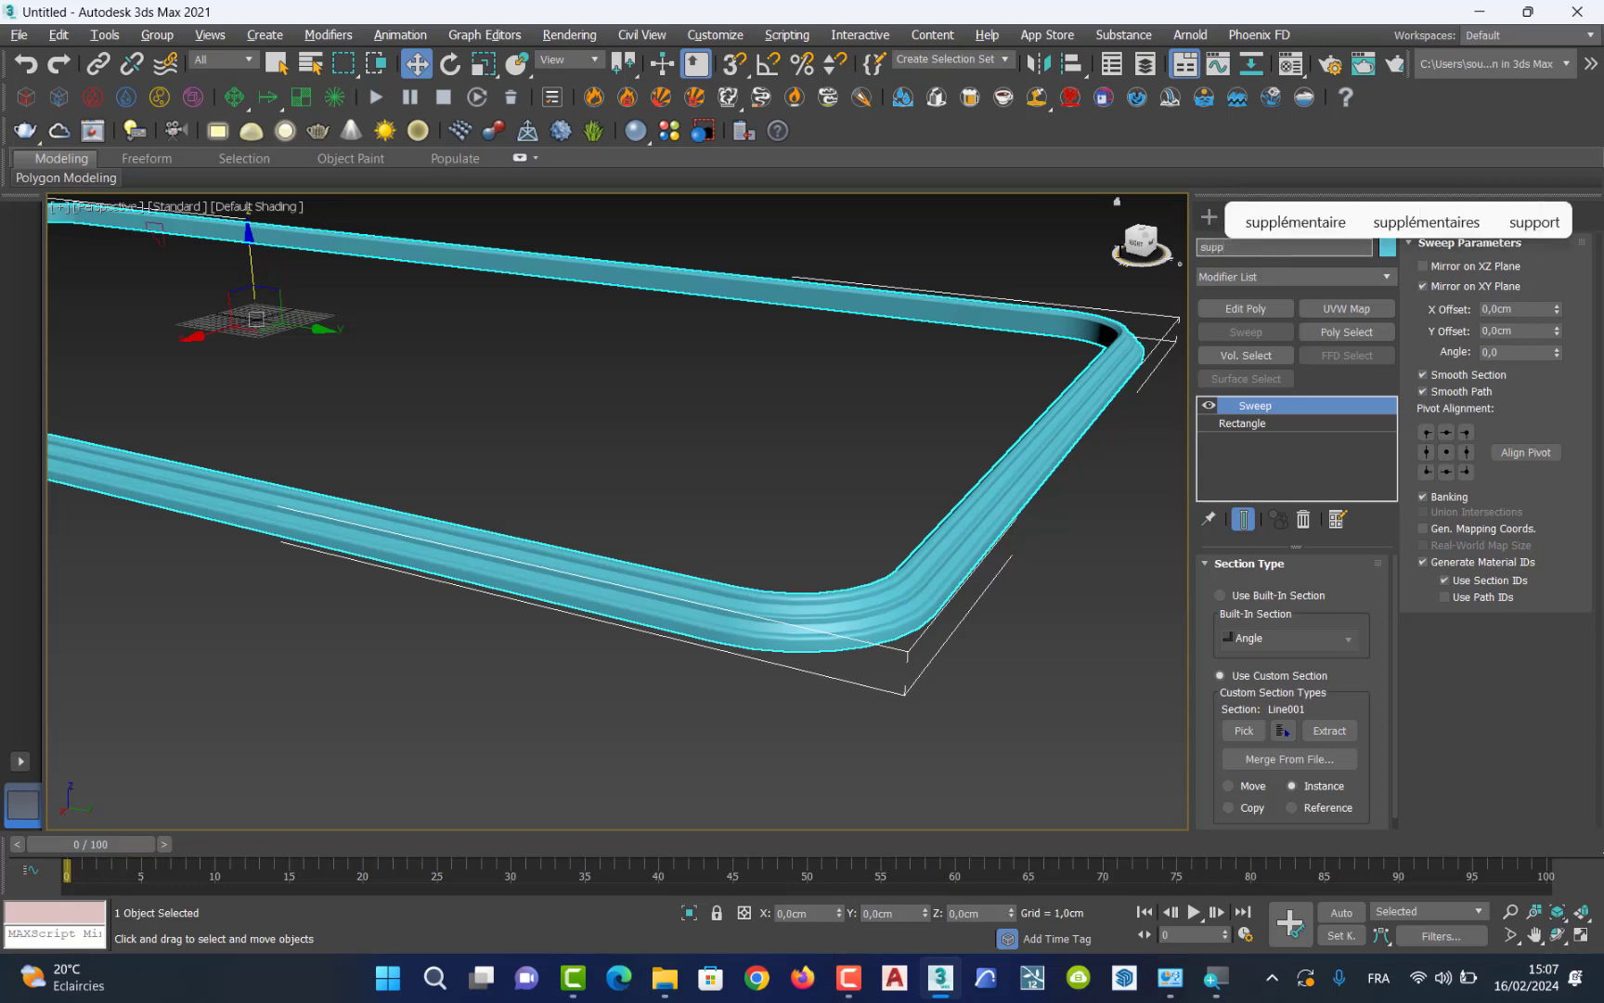
pyautogui.write('ort')
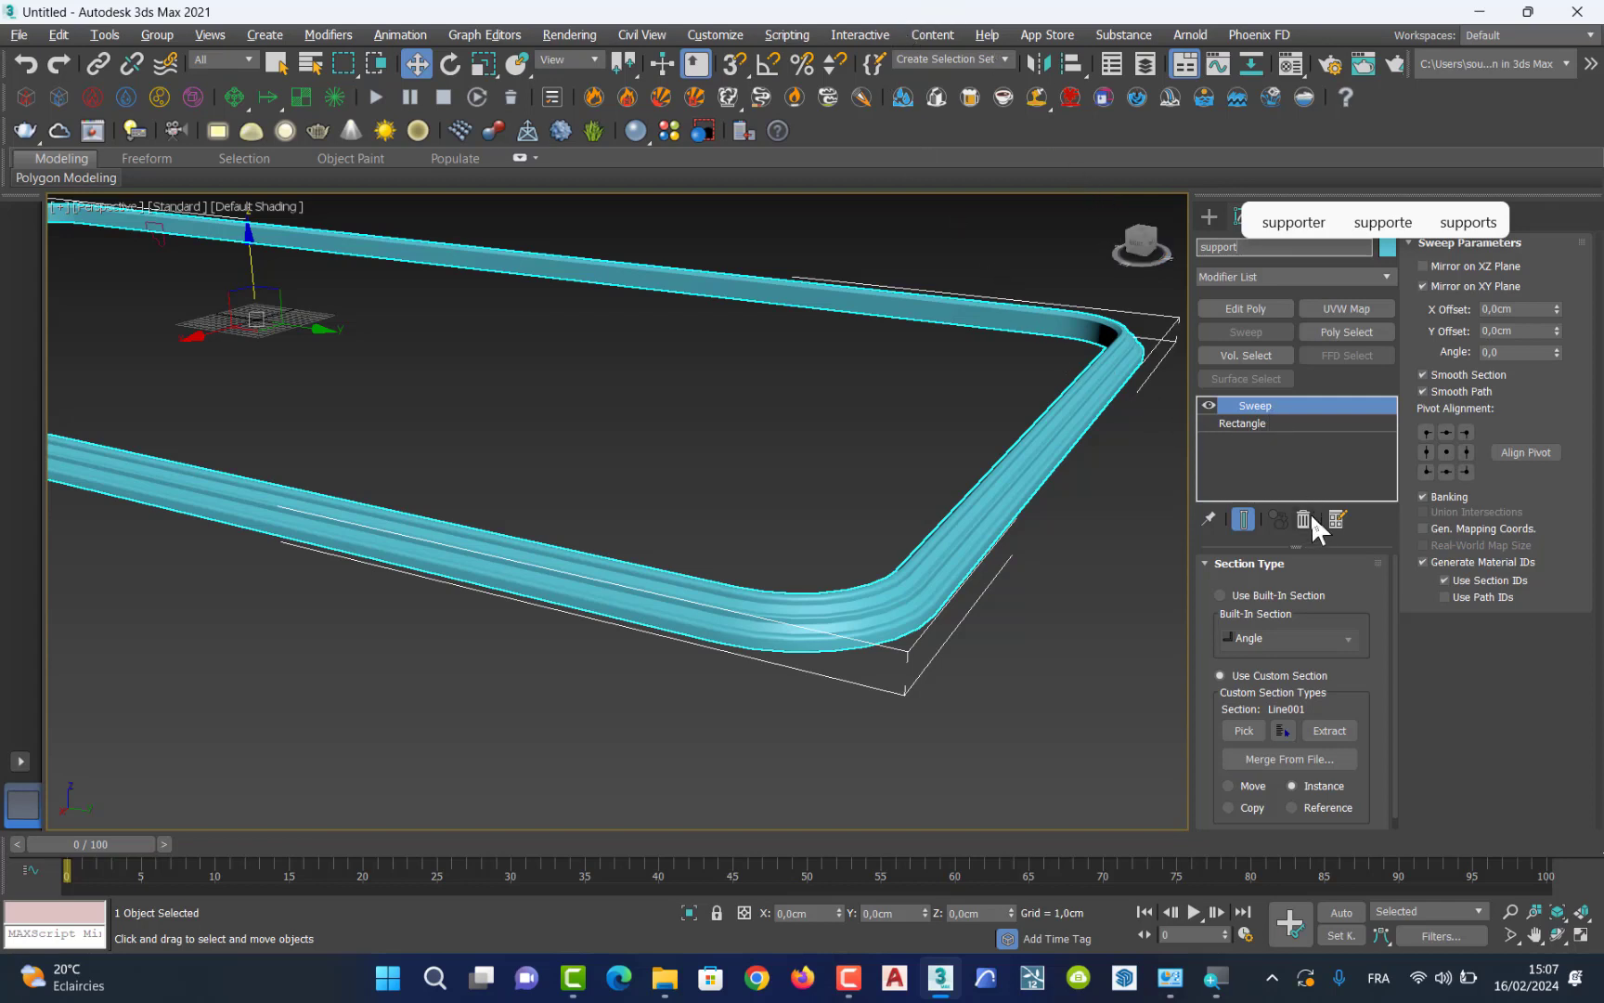
# Isolate the support copy, remove its Sweep modifier, and reselect the bare rounded rectangle.
pyautogui.click(689, 912)
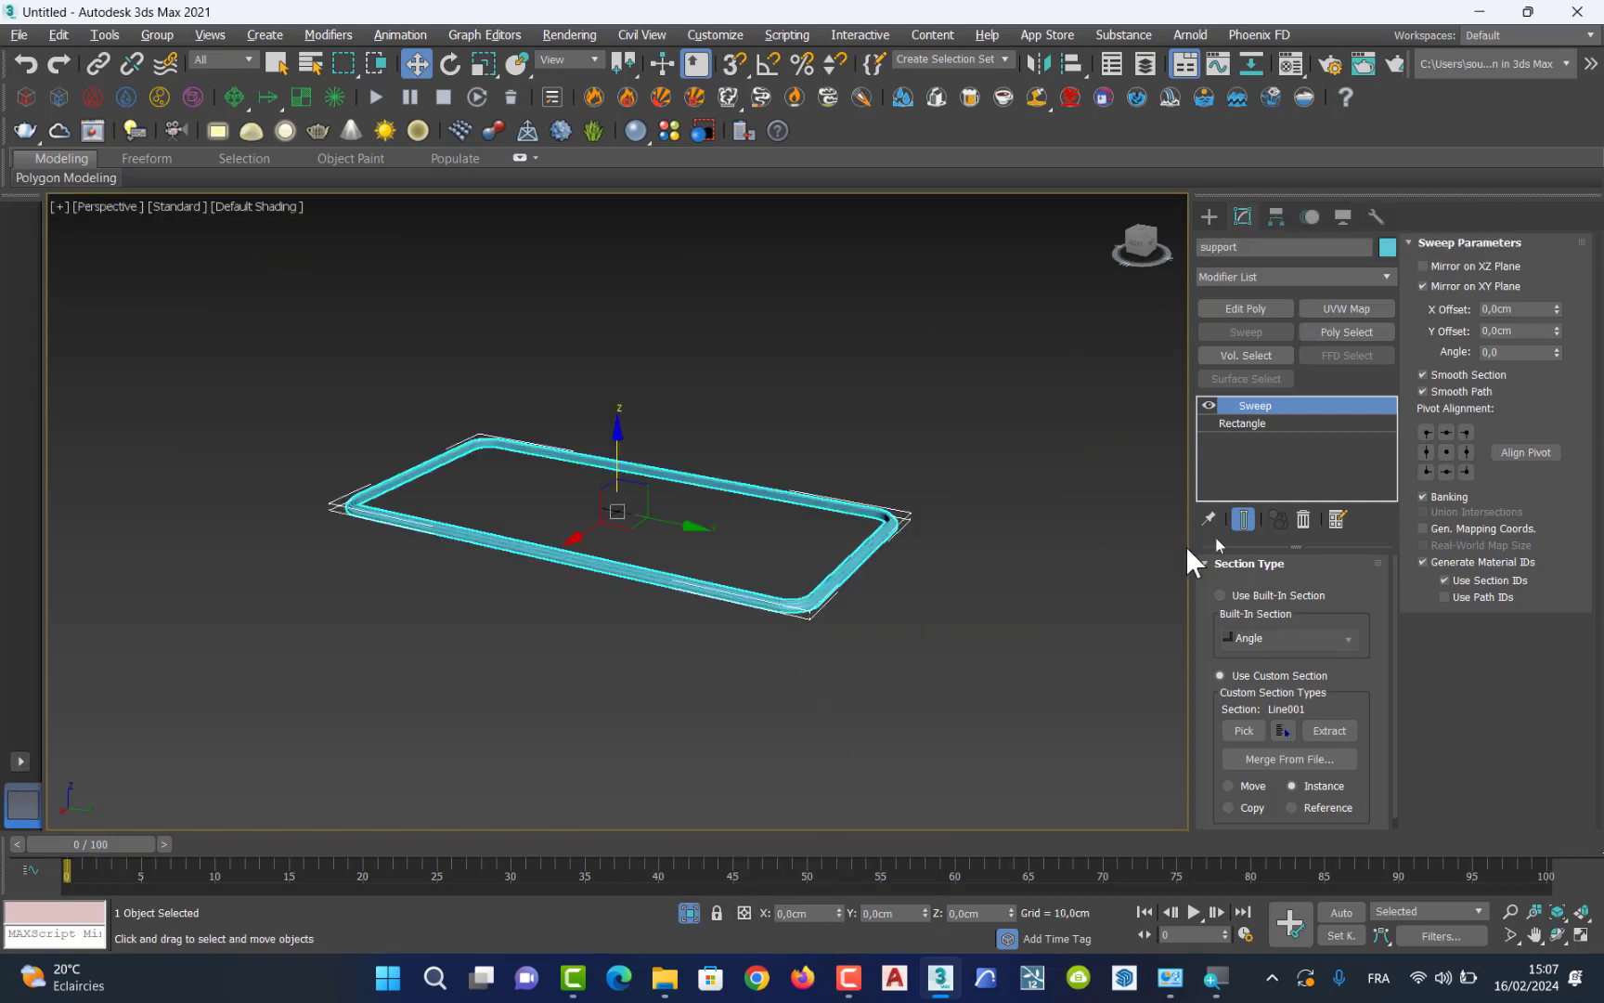
pyautogui.click(1301, 517)
pyautogui.click(850, 645)
pyautogui.moveTo(948, 430); pyautogui.dragTo(792, 581)
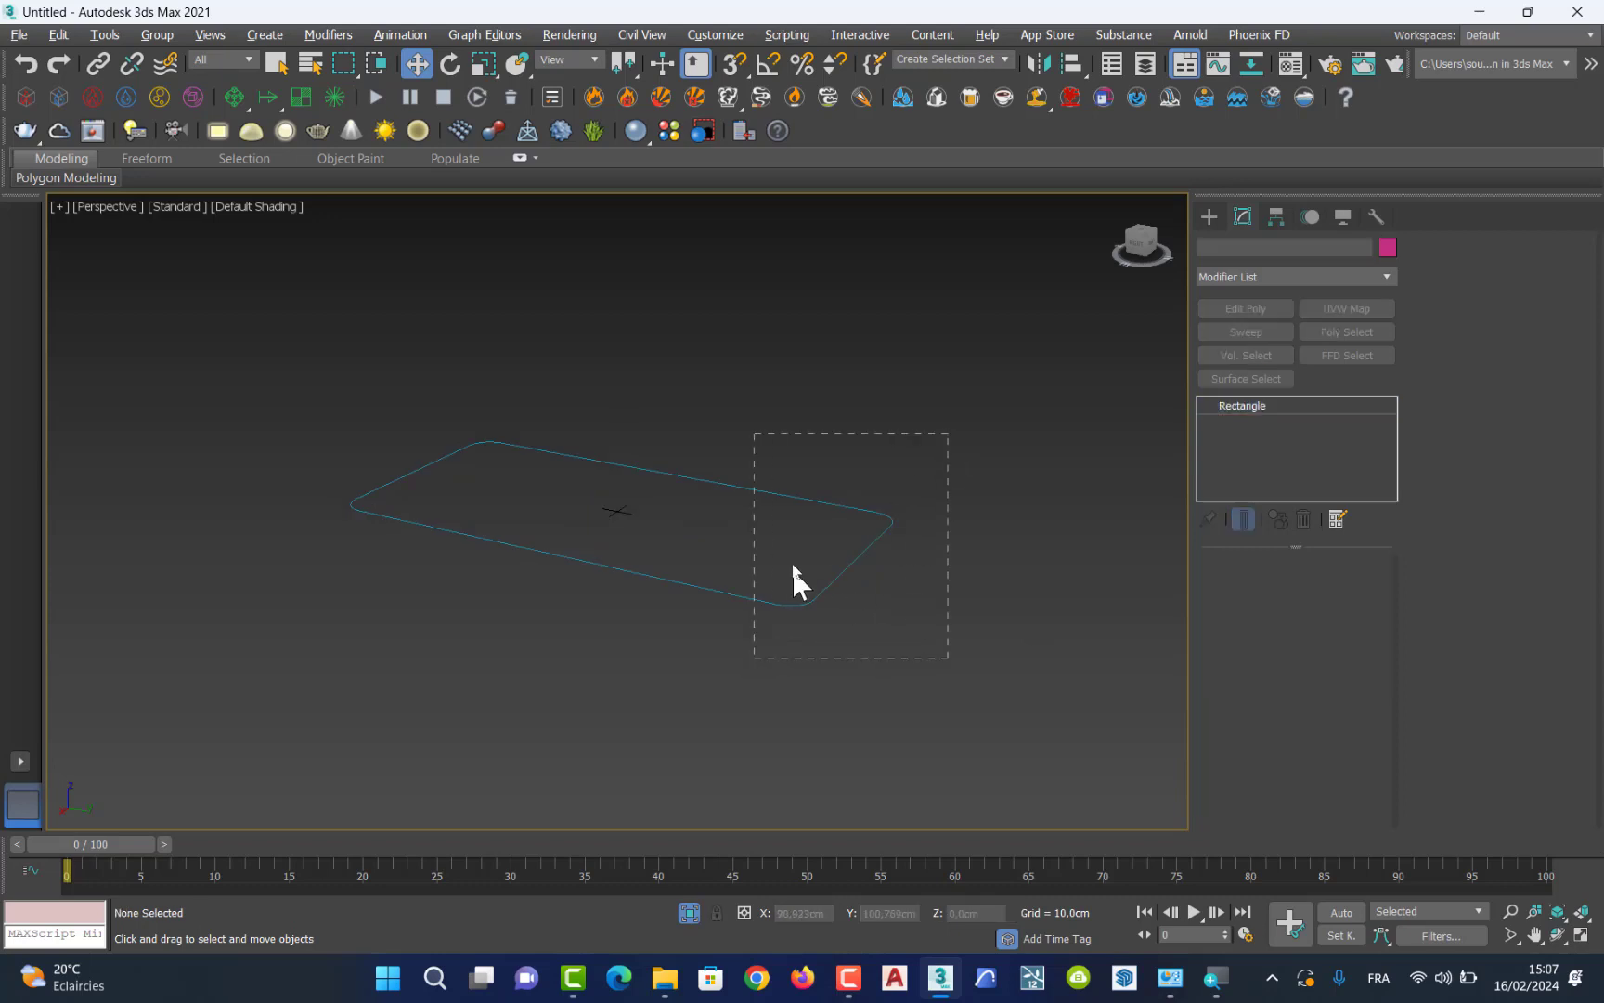
pyautogui.scroll(6, 790, 561)
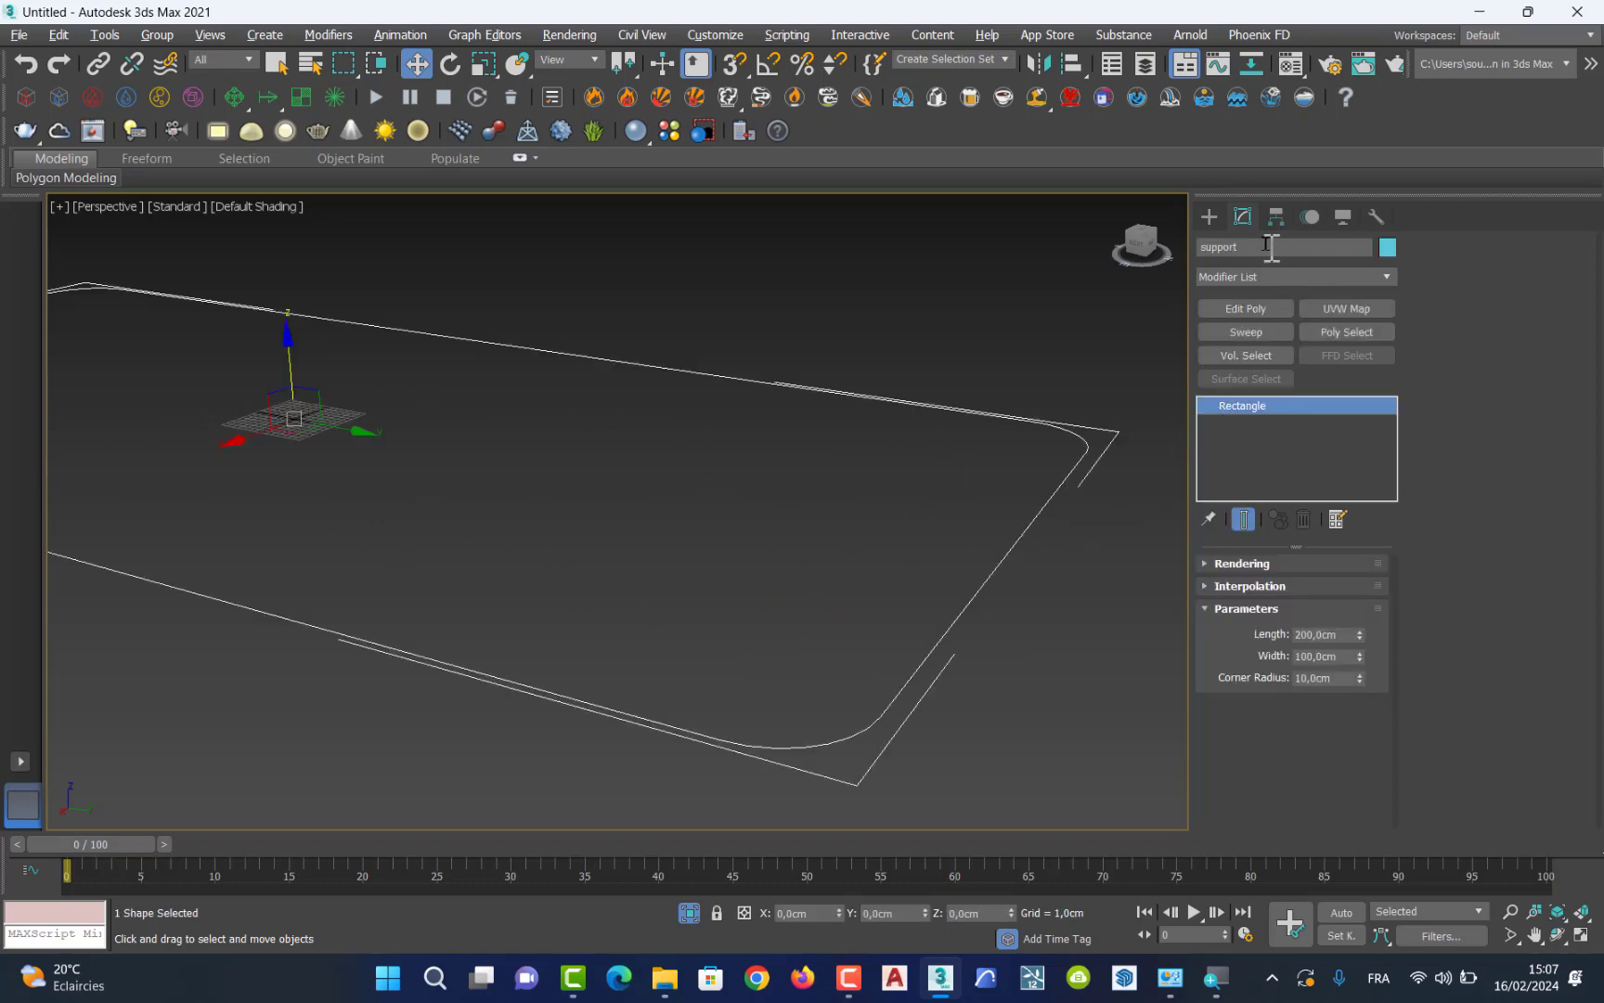
# Apply an Extrude modifier to the support rectangle with an amount of 3 cm.
pyautogui.click(1383, 276)
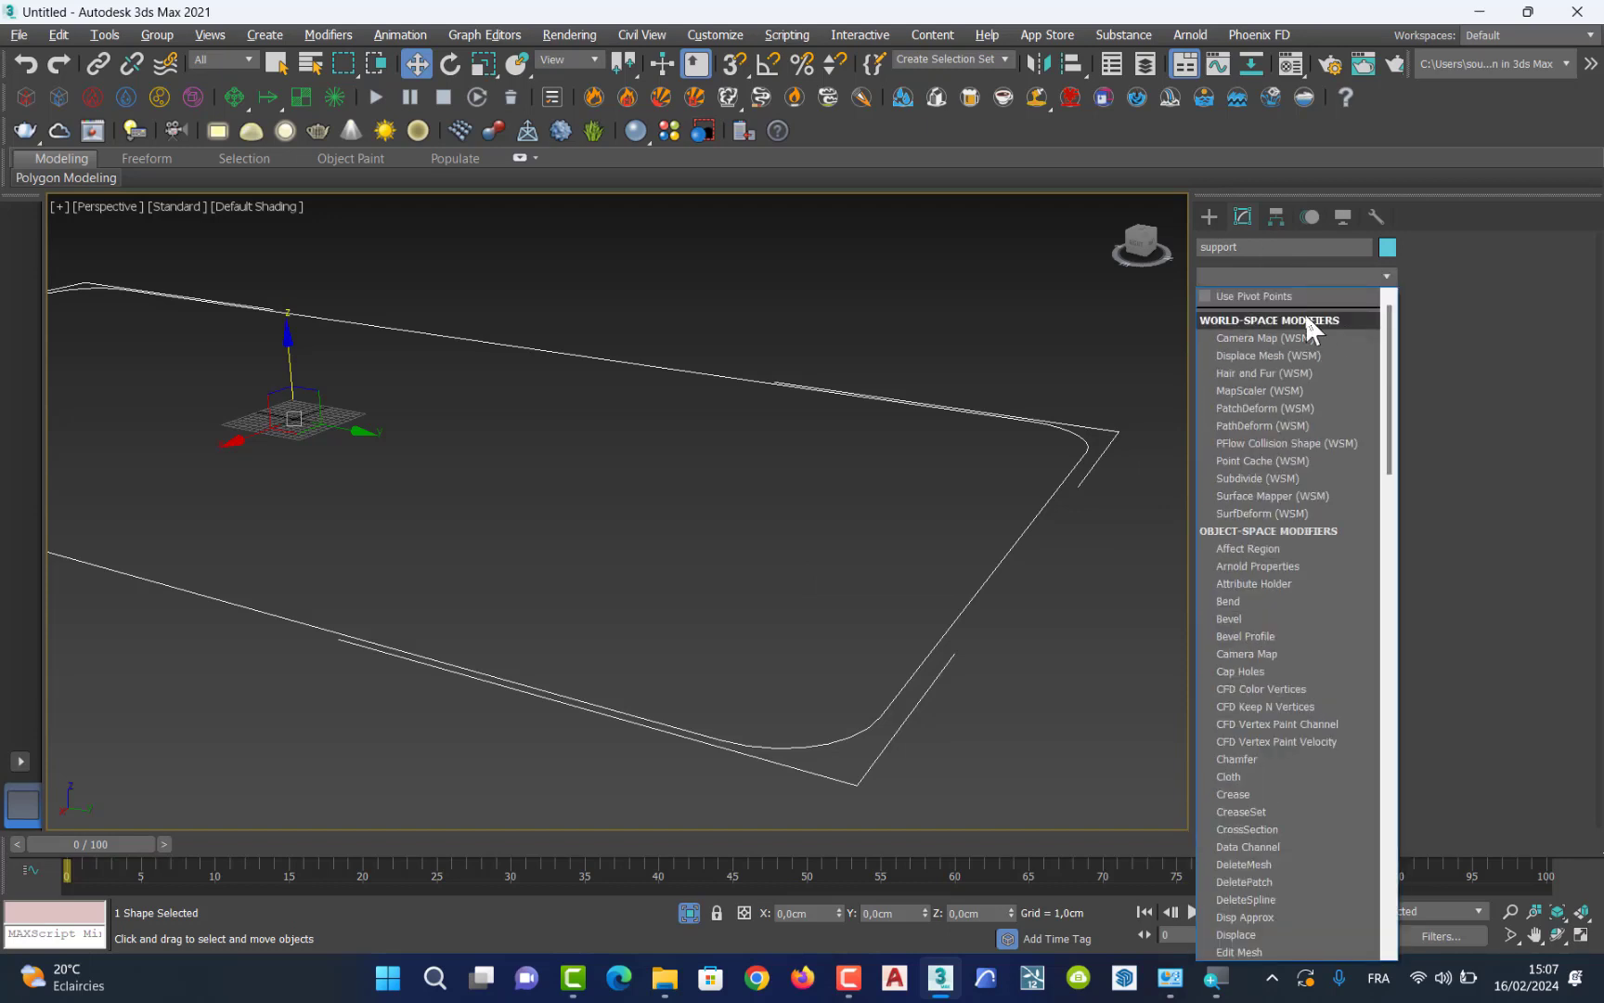
pyautogui.write('ex')
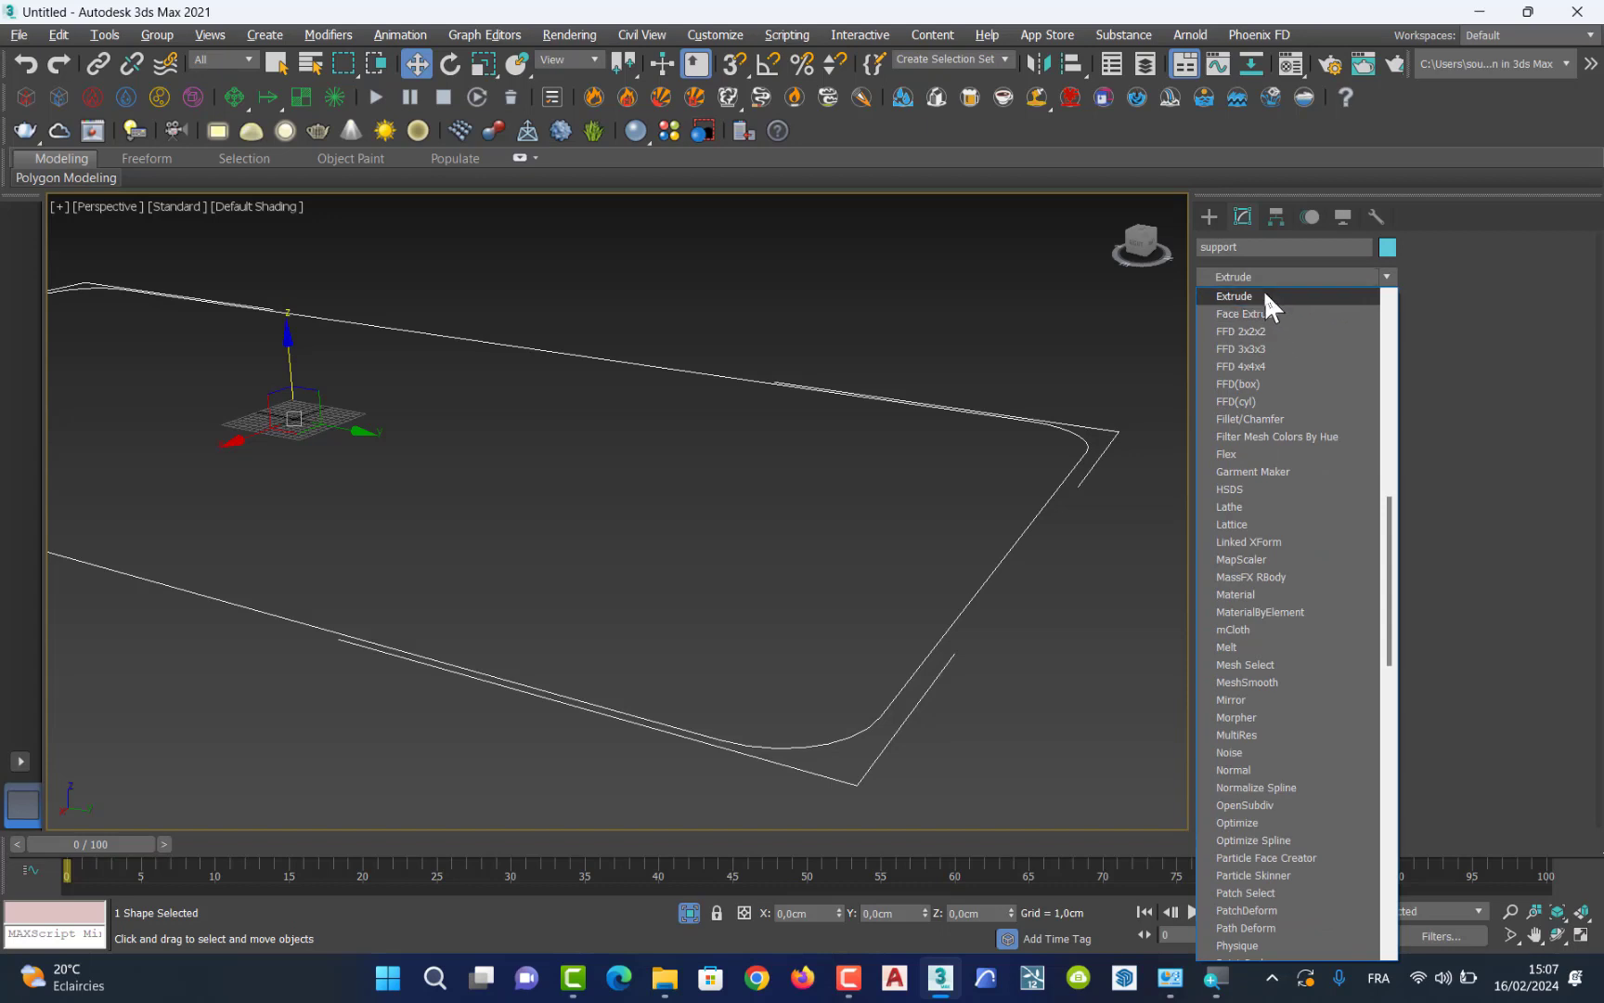
pyautogui.click(1265, 296)
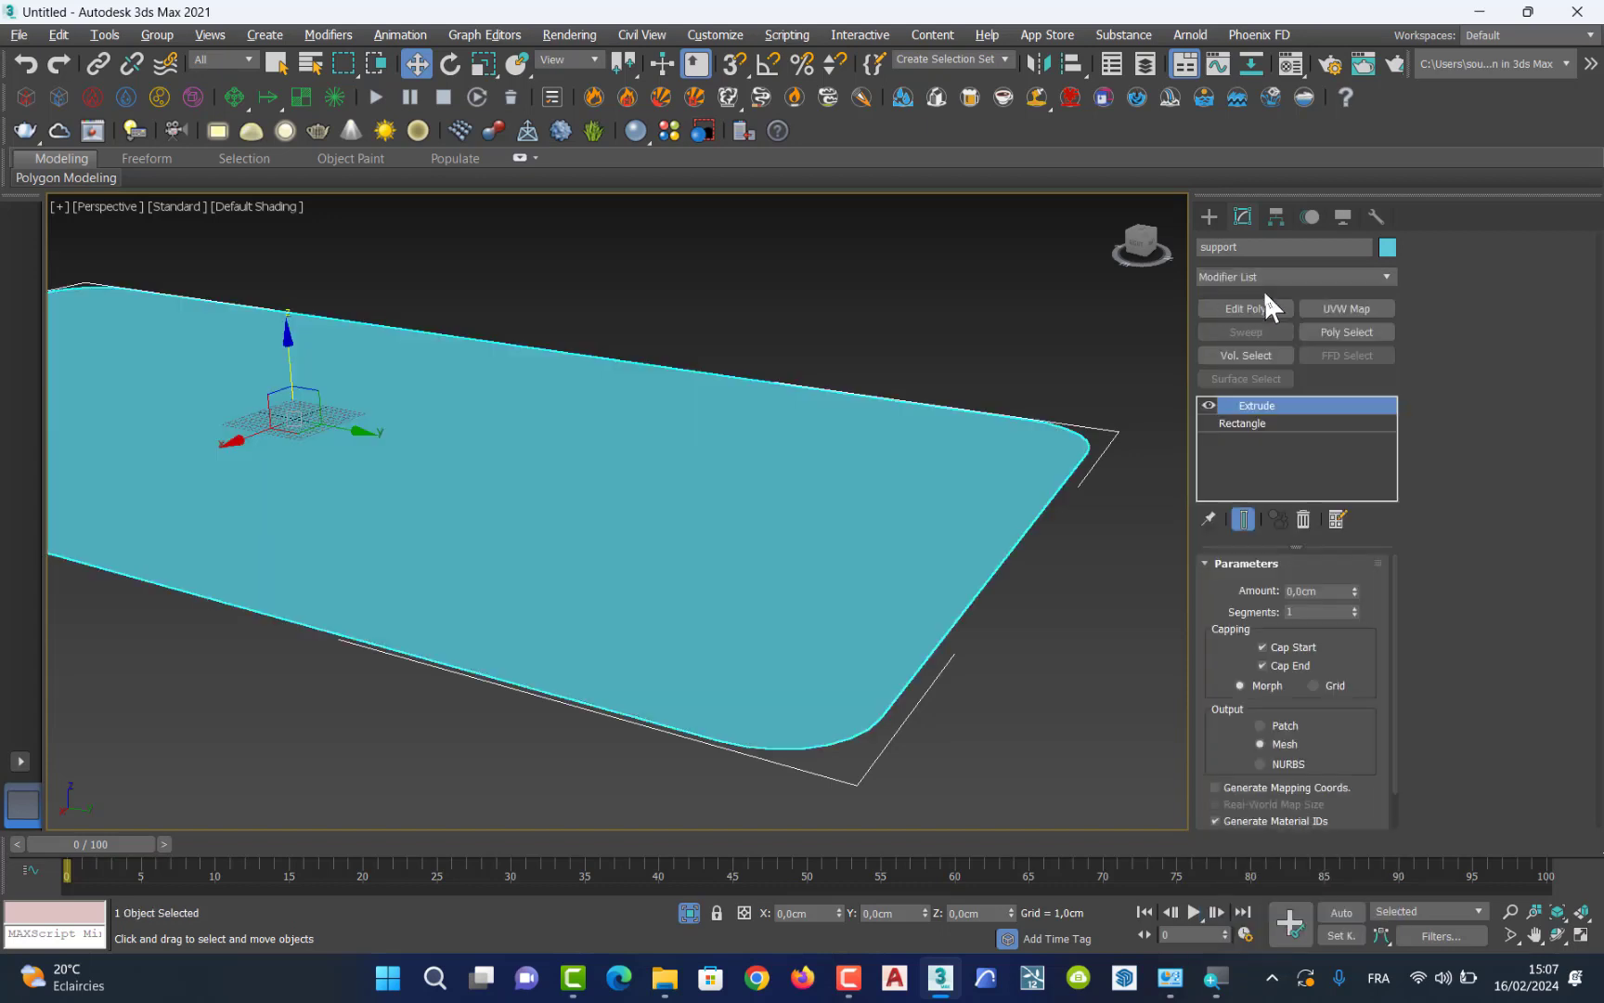
pyautogui.click(1311, 590)
pyautogui.write('3')
pyautogui.press('Return')
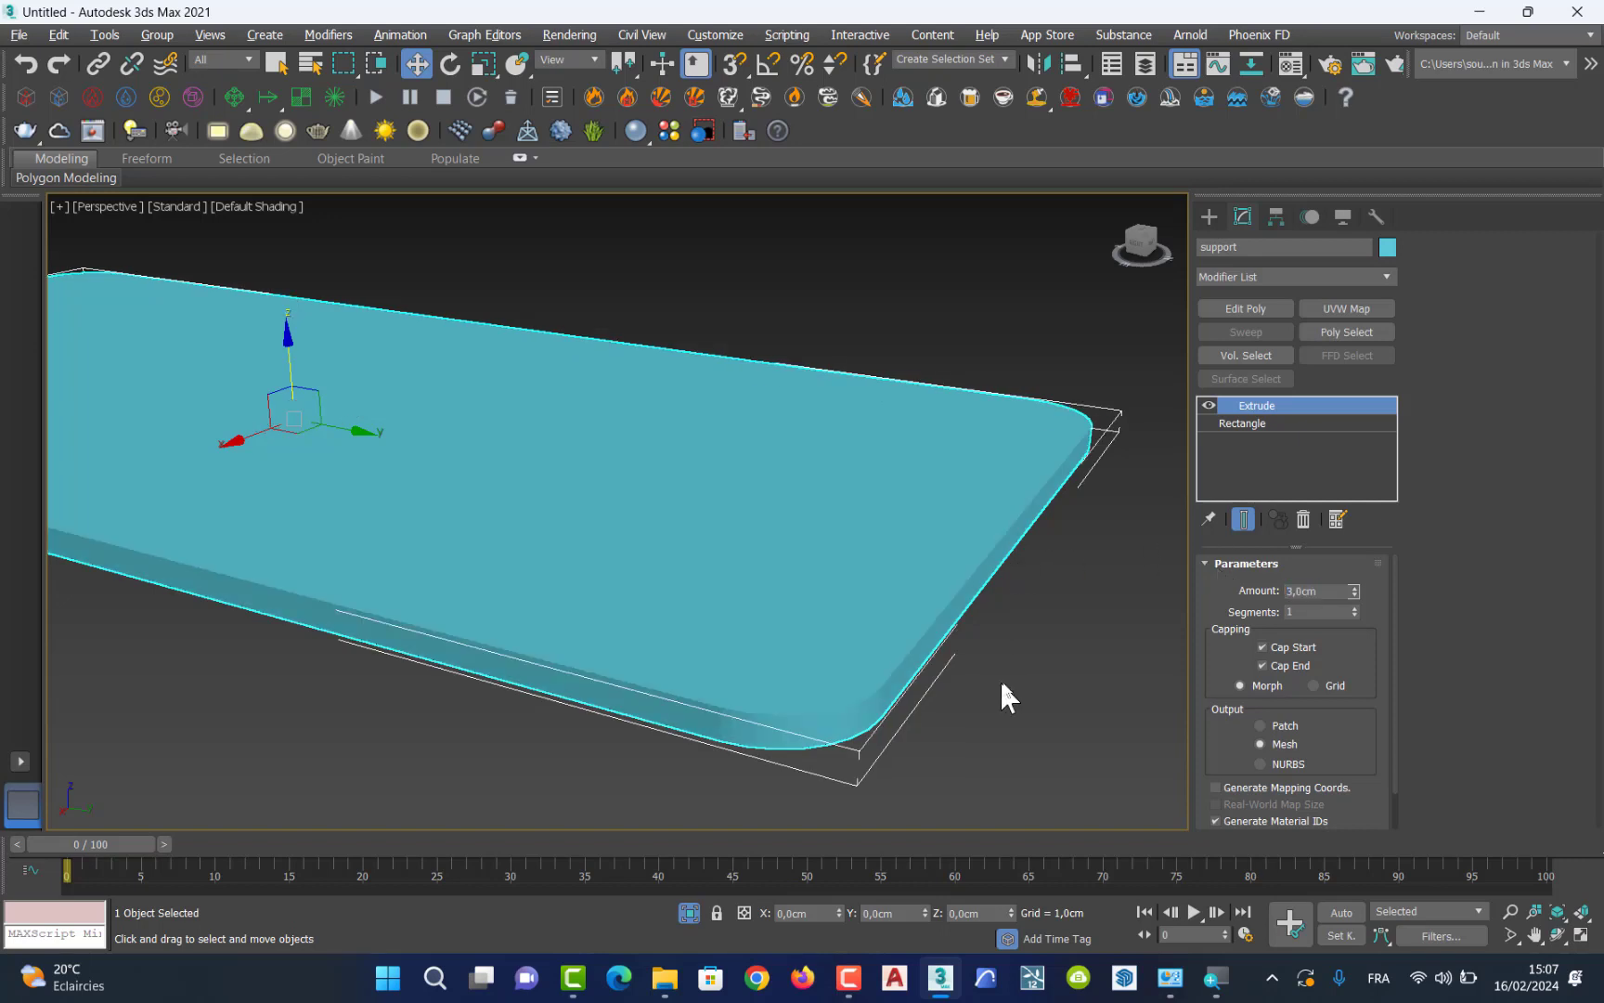
# Exit isolation, compare the support slab with the molded frame at the rounded corner, and leave the swept frame selected.
pyautogui.click(1002, 688)
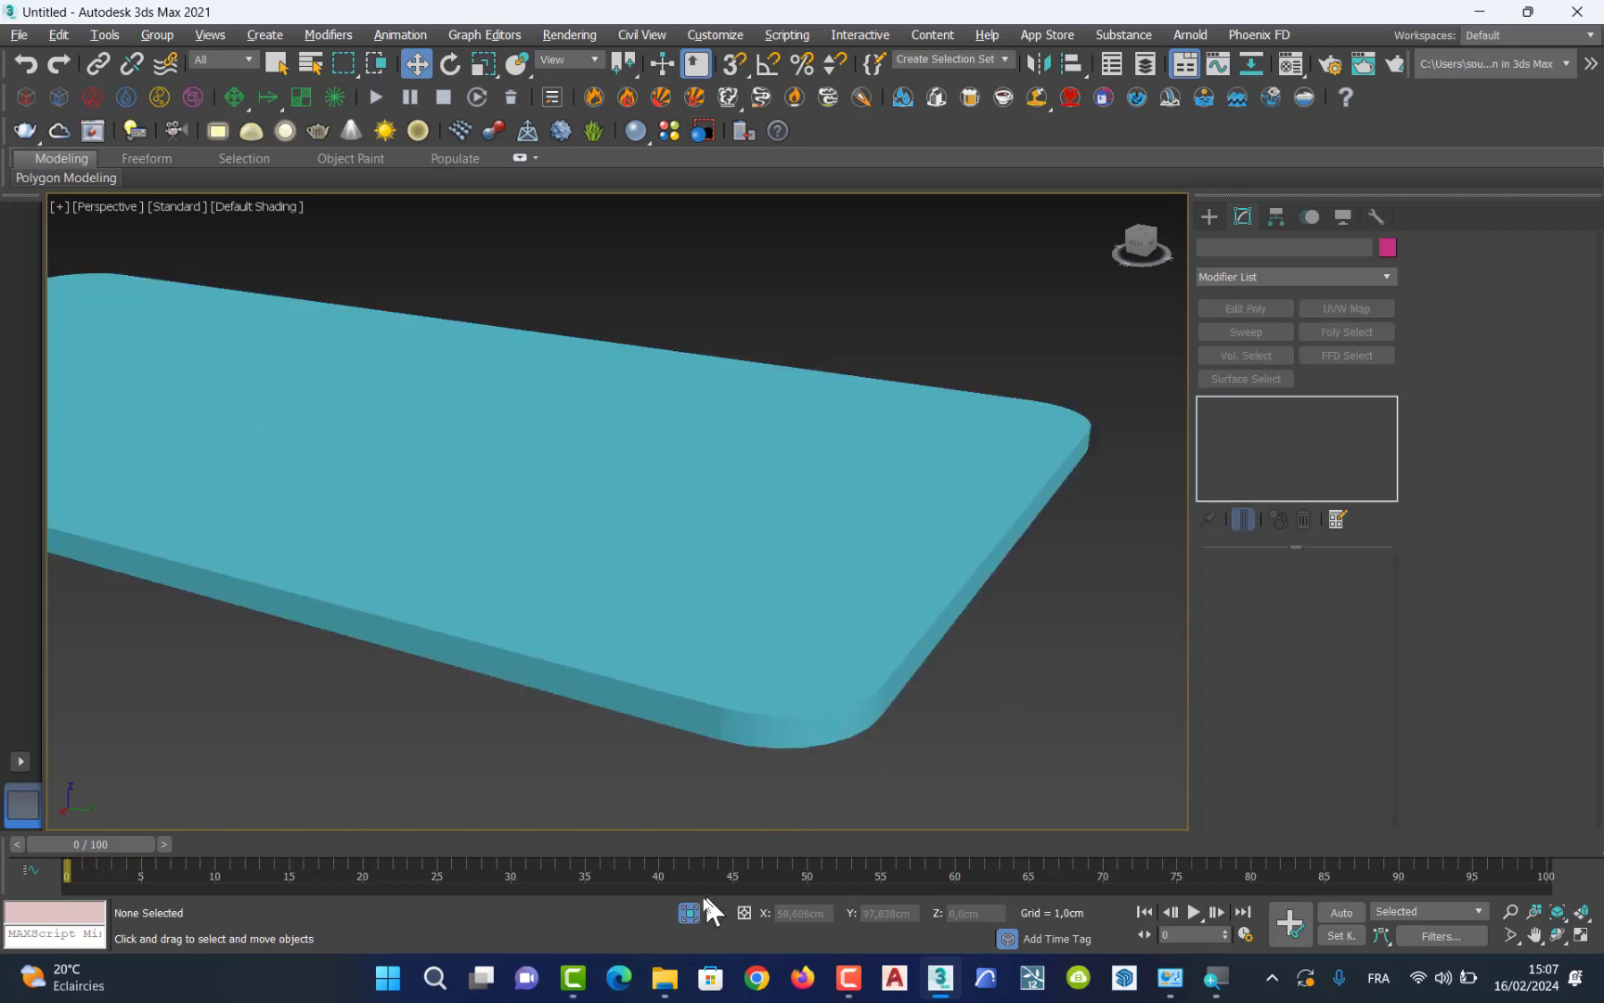
pyautogui.click(688, 913)
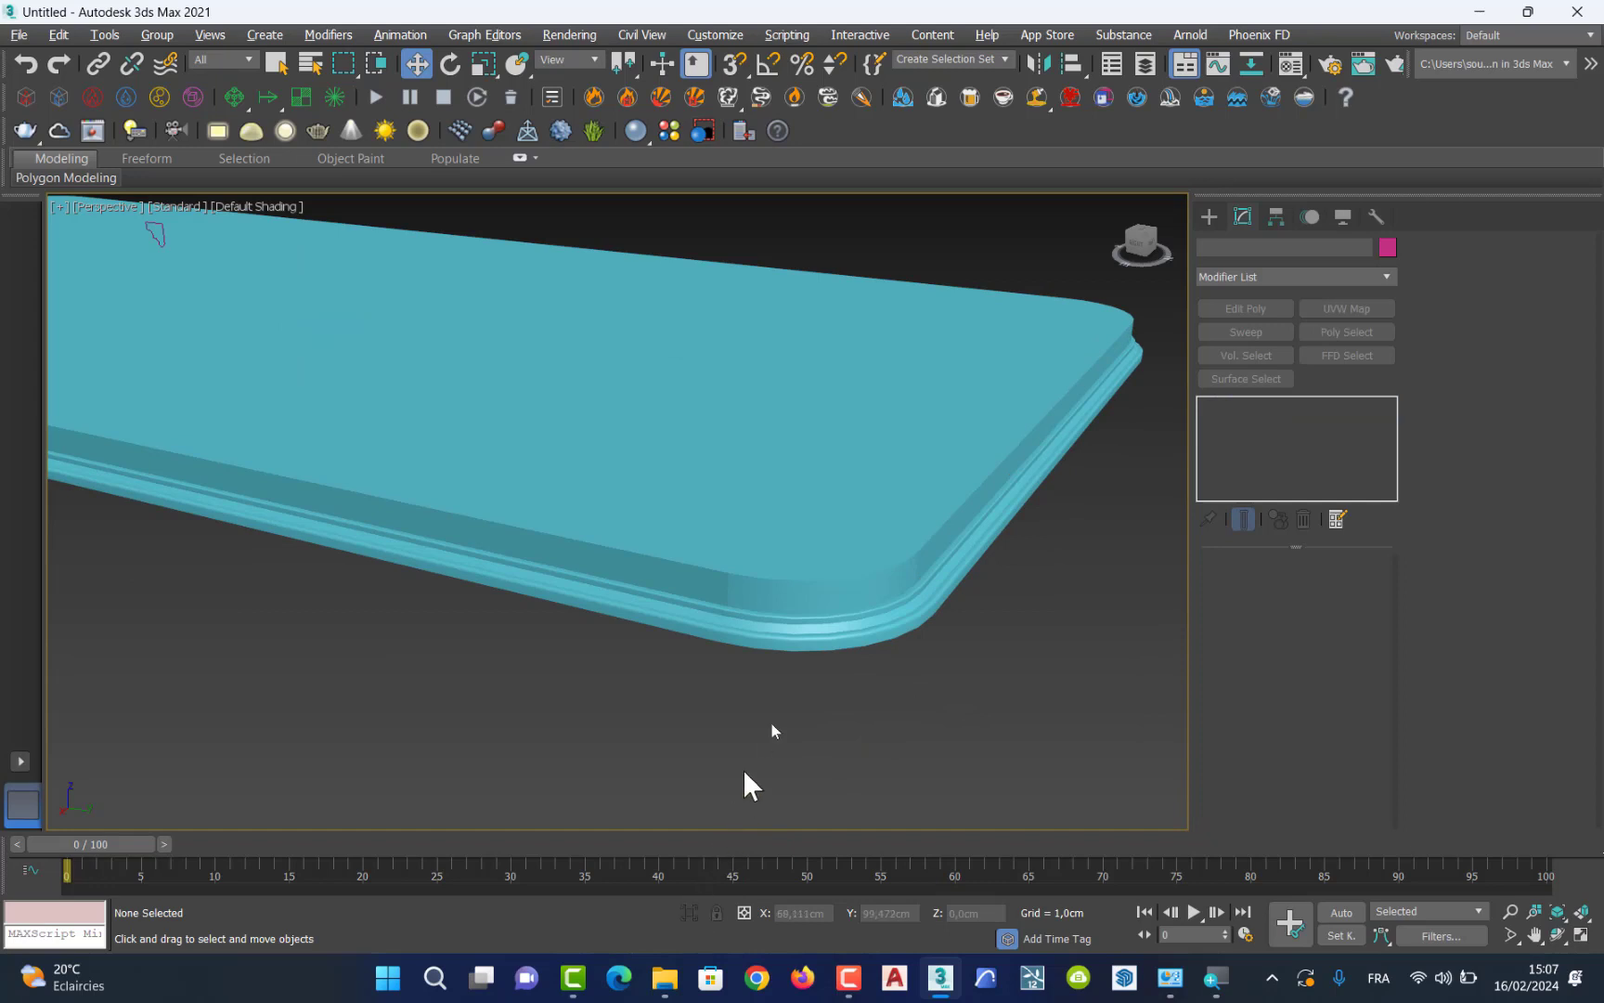
pyautogui.scroll(3, 922, 600)
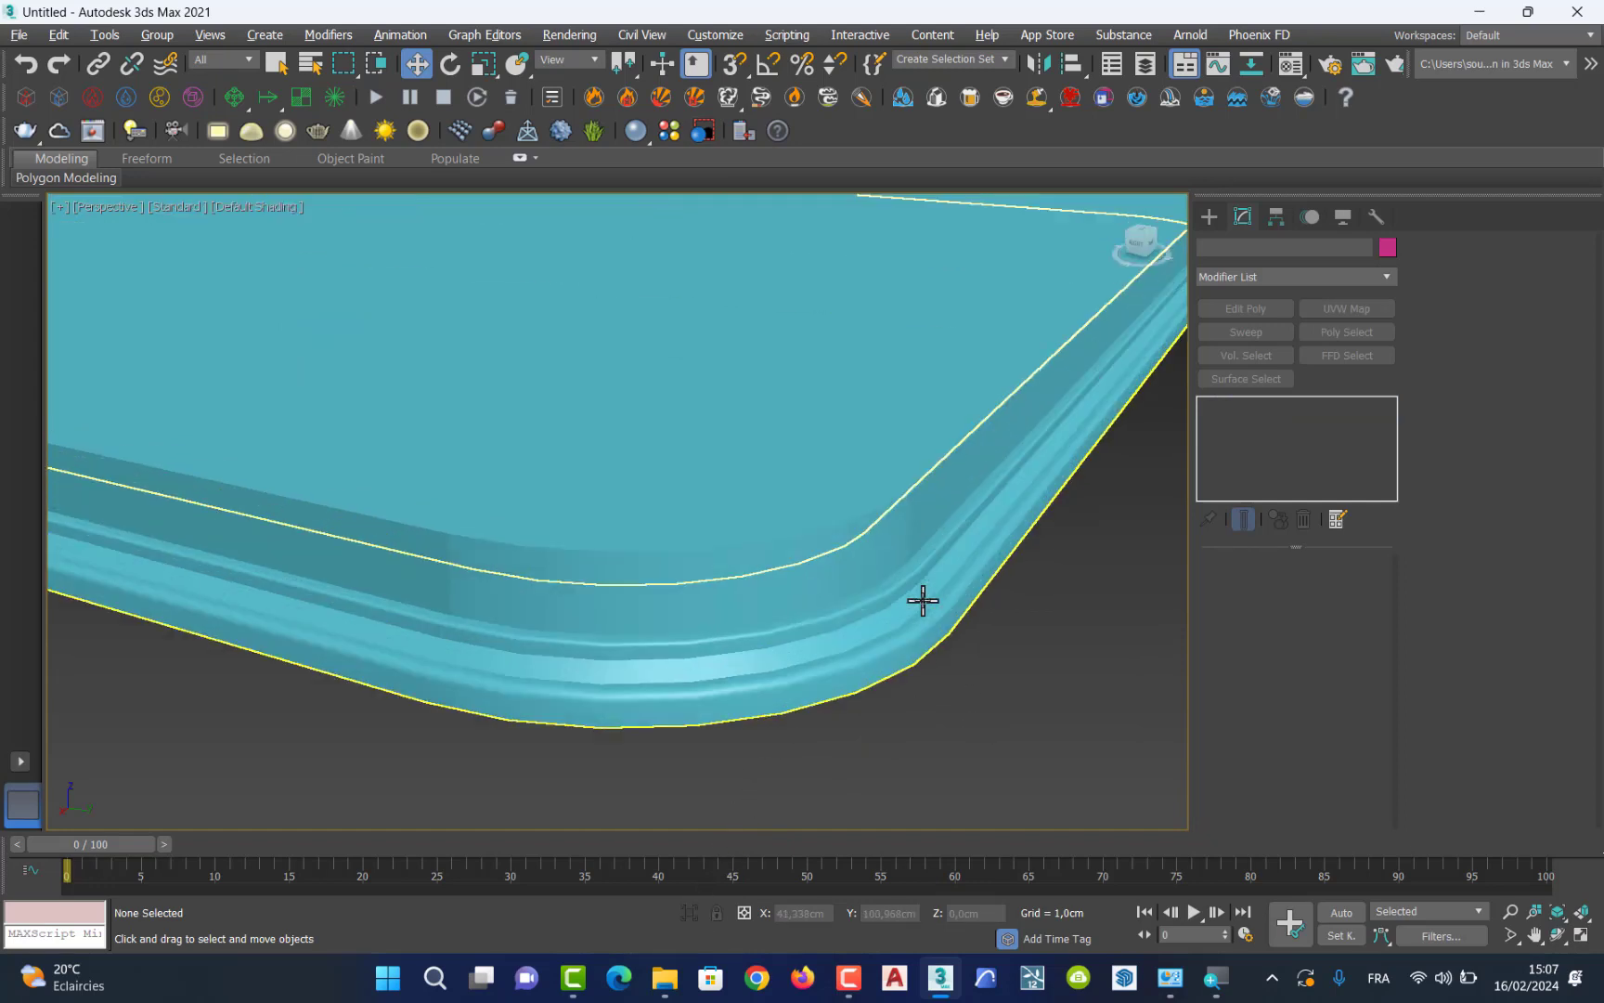
pyautogui.click(835, 659)
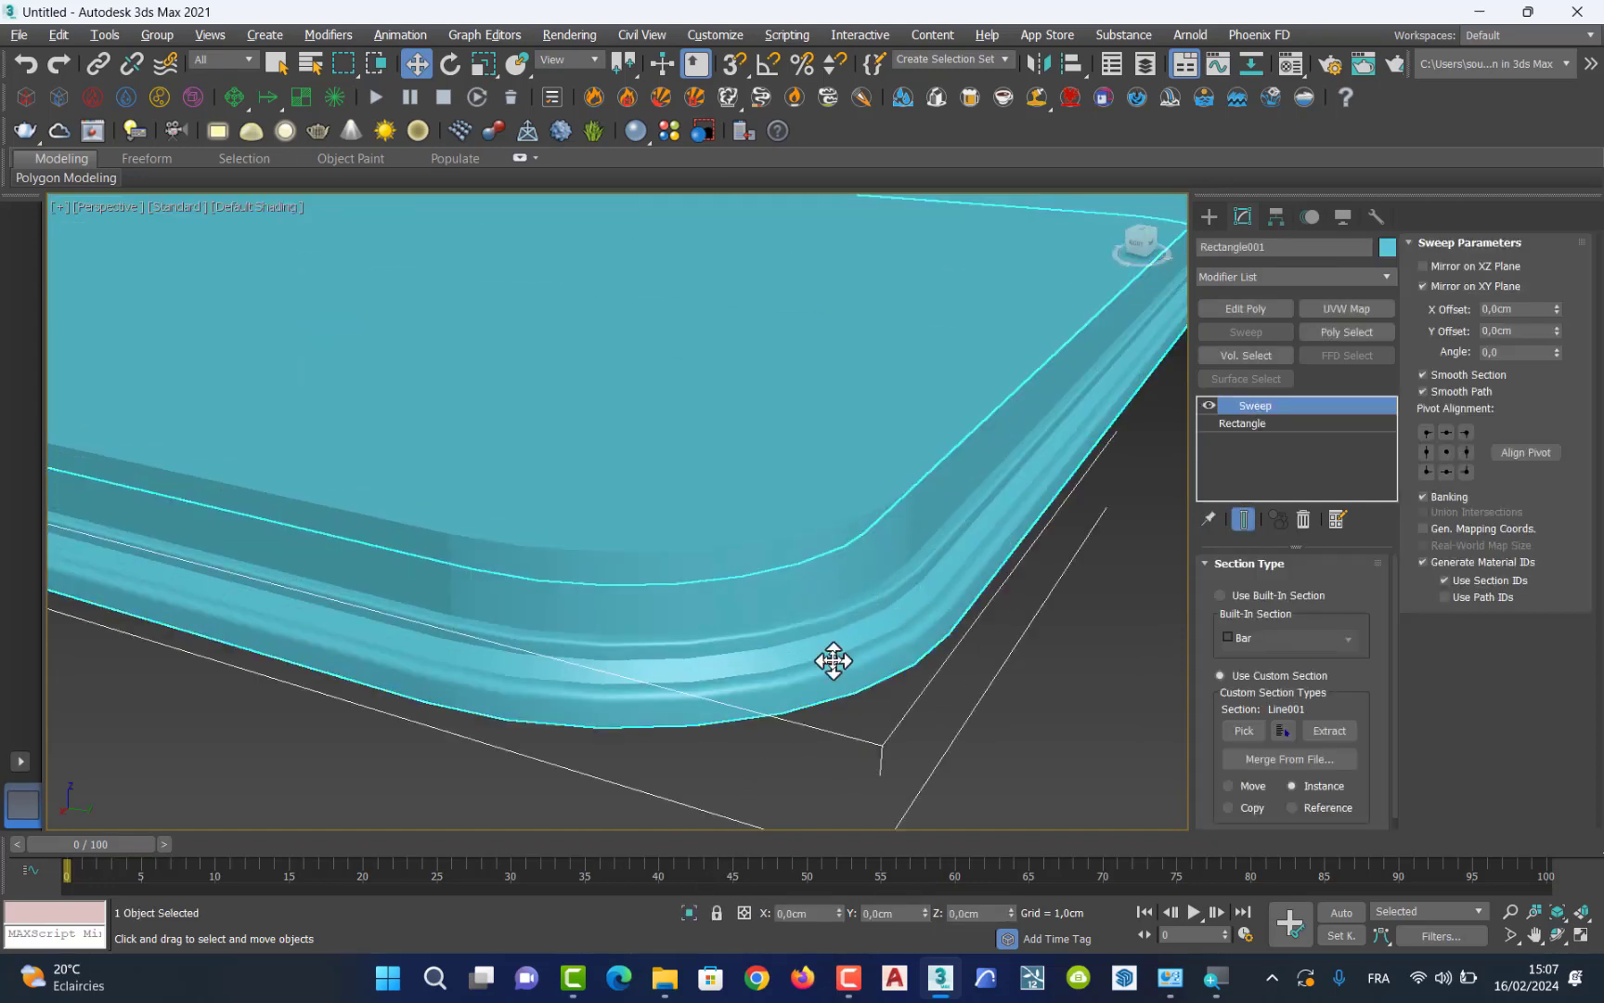
pyautogui.click(818, 528)
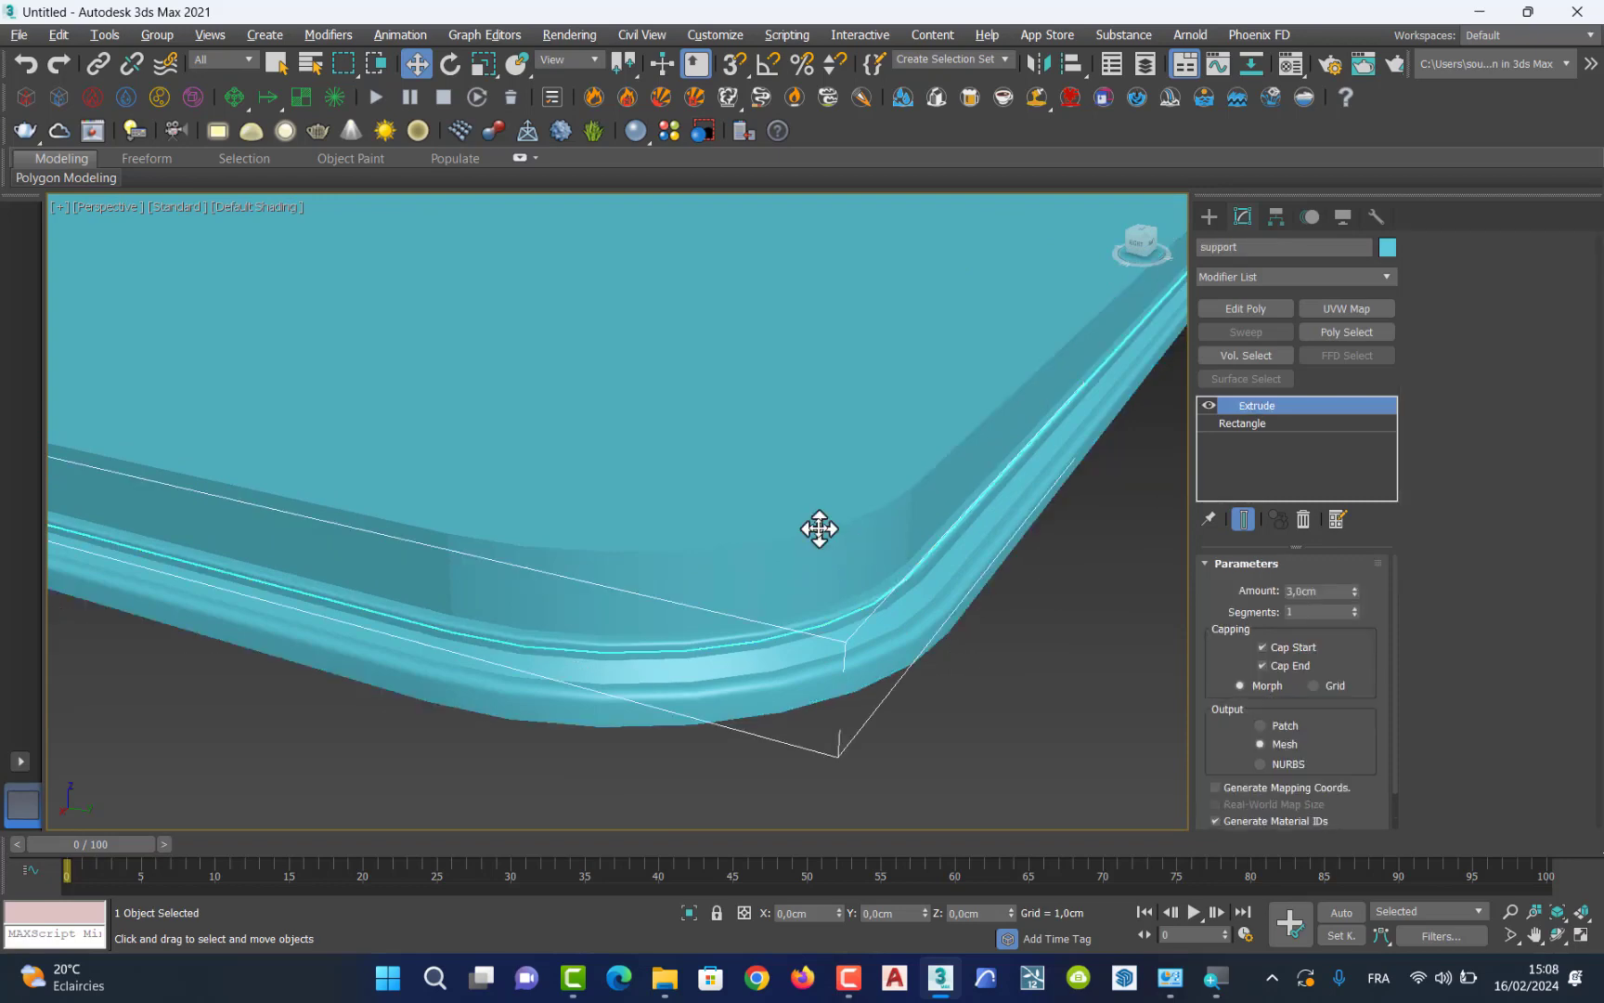
pyautogui.click(904, 630)
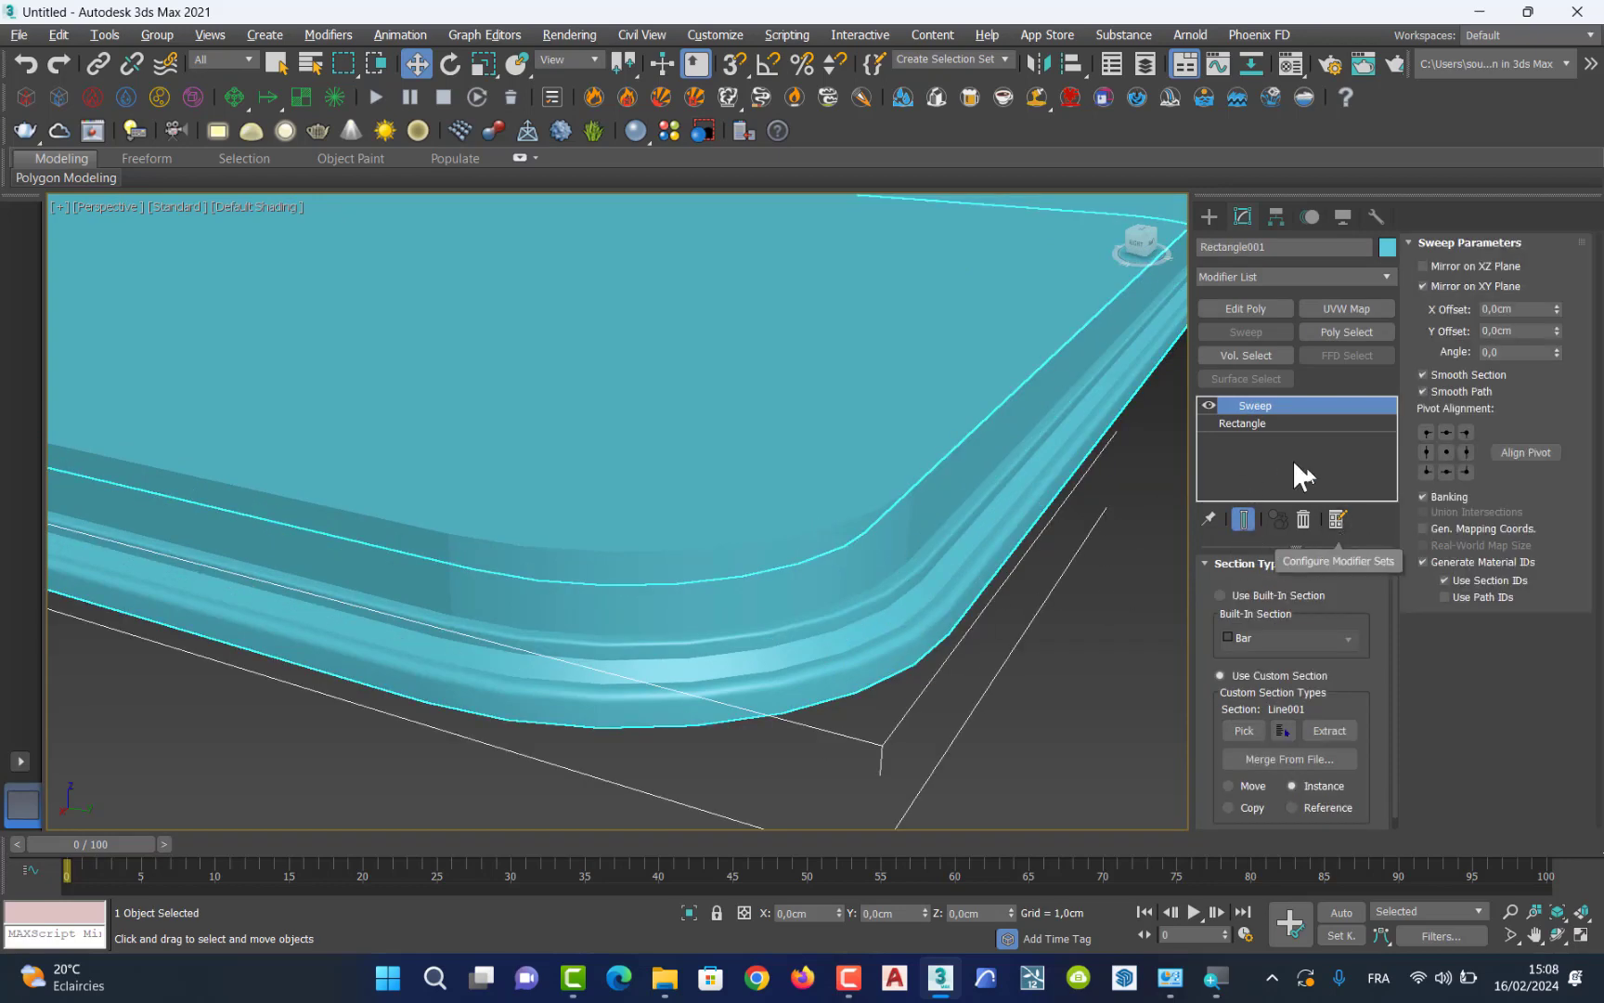
pyautogui.scroll(-4, 926, 567)
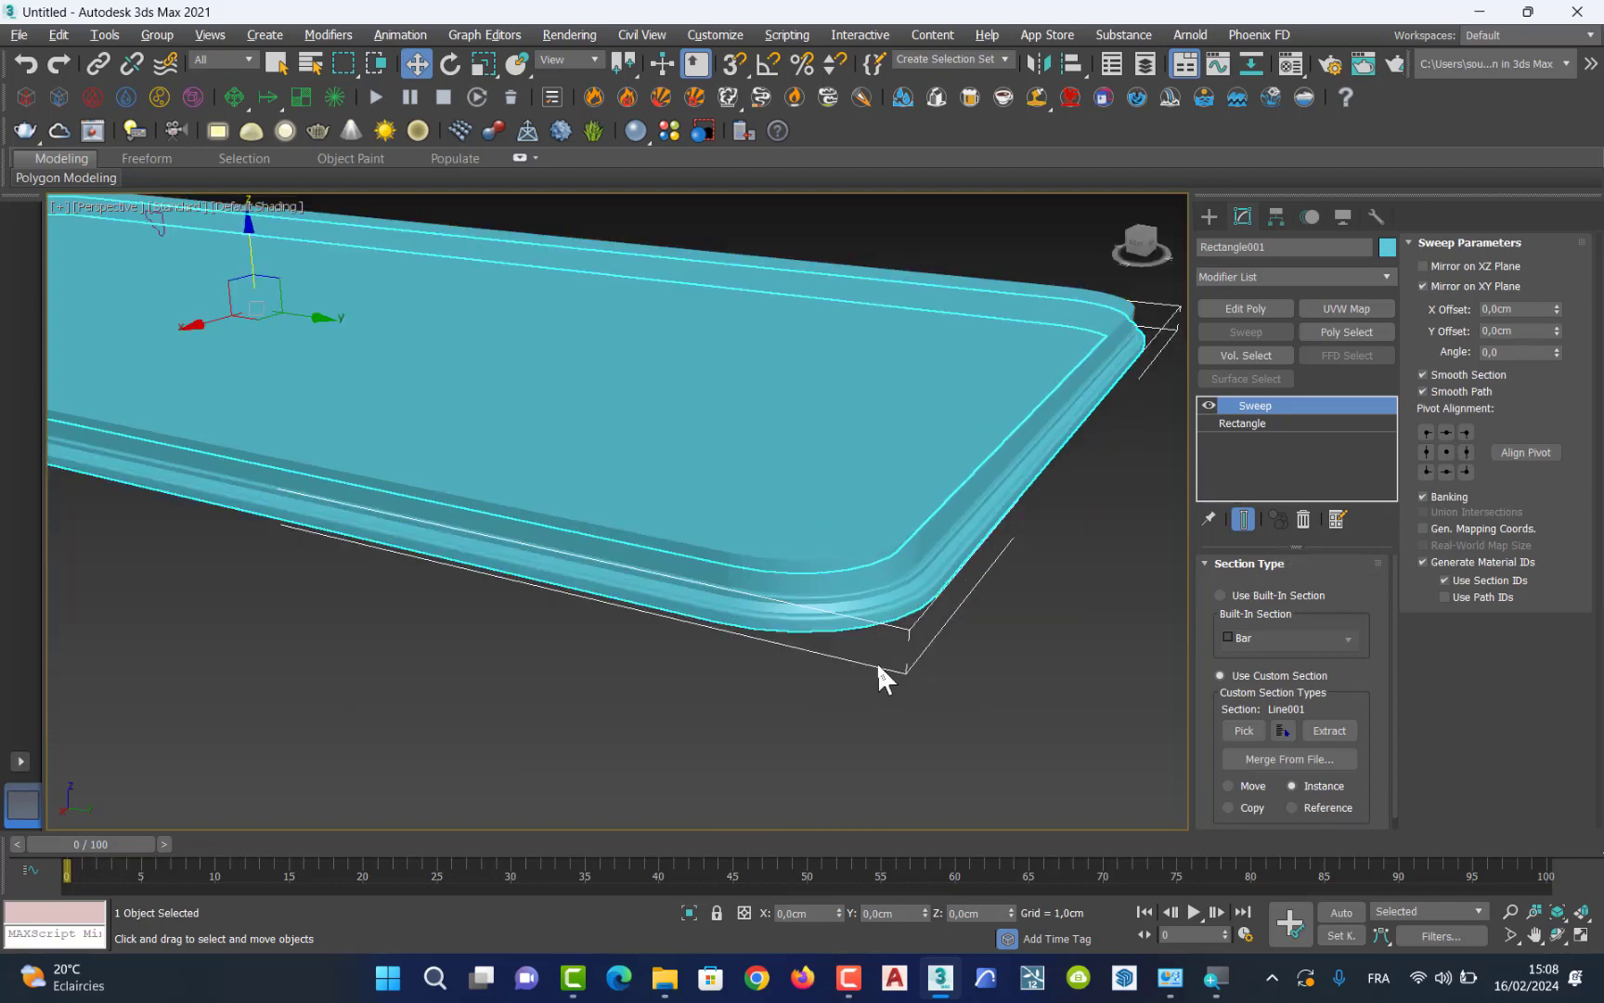
# In the left view, raise the swept frame about 1.55 cm so its top edge lines up with the support slab's top.
pyautogui.hotkey('alt', 'w')
pyautogui.rightClick(396, 703)
pyautogui.hotkey('alt', 'w')
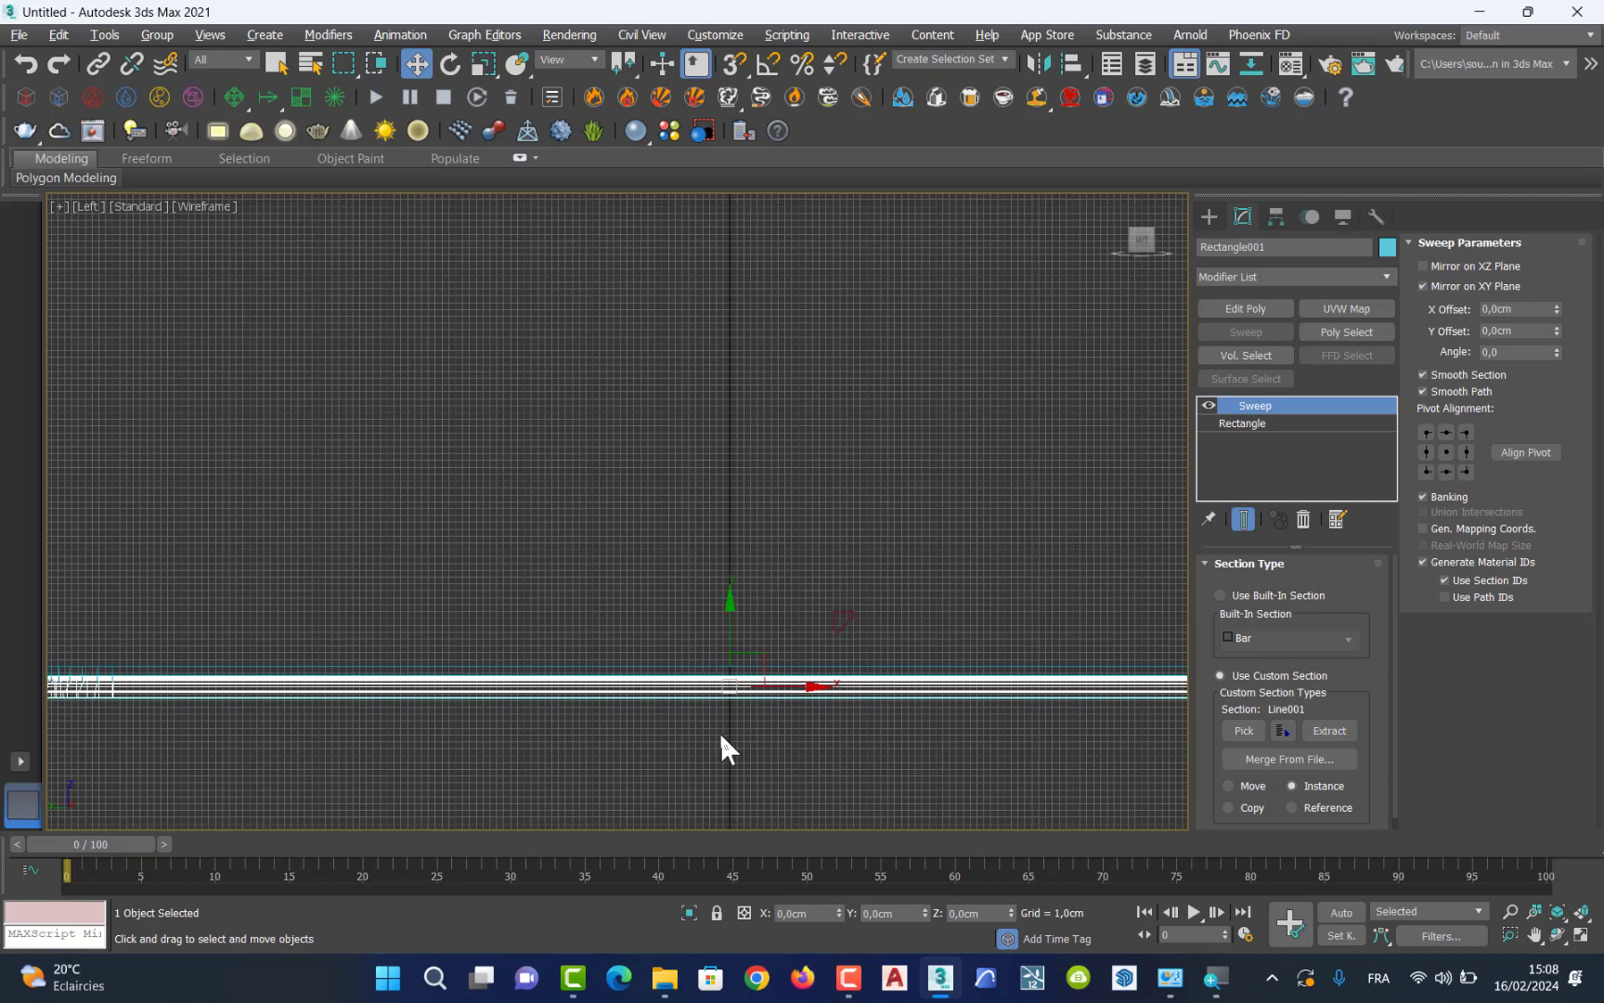
pyautogui.moveTo(719, 730); pyautogui.dragTo(789, 654)
pyautogui.scroll(3, 723, 720)
pyautogui.scroll(3, 725, 724)
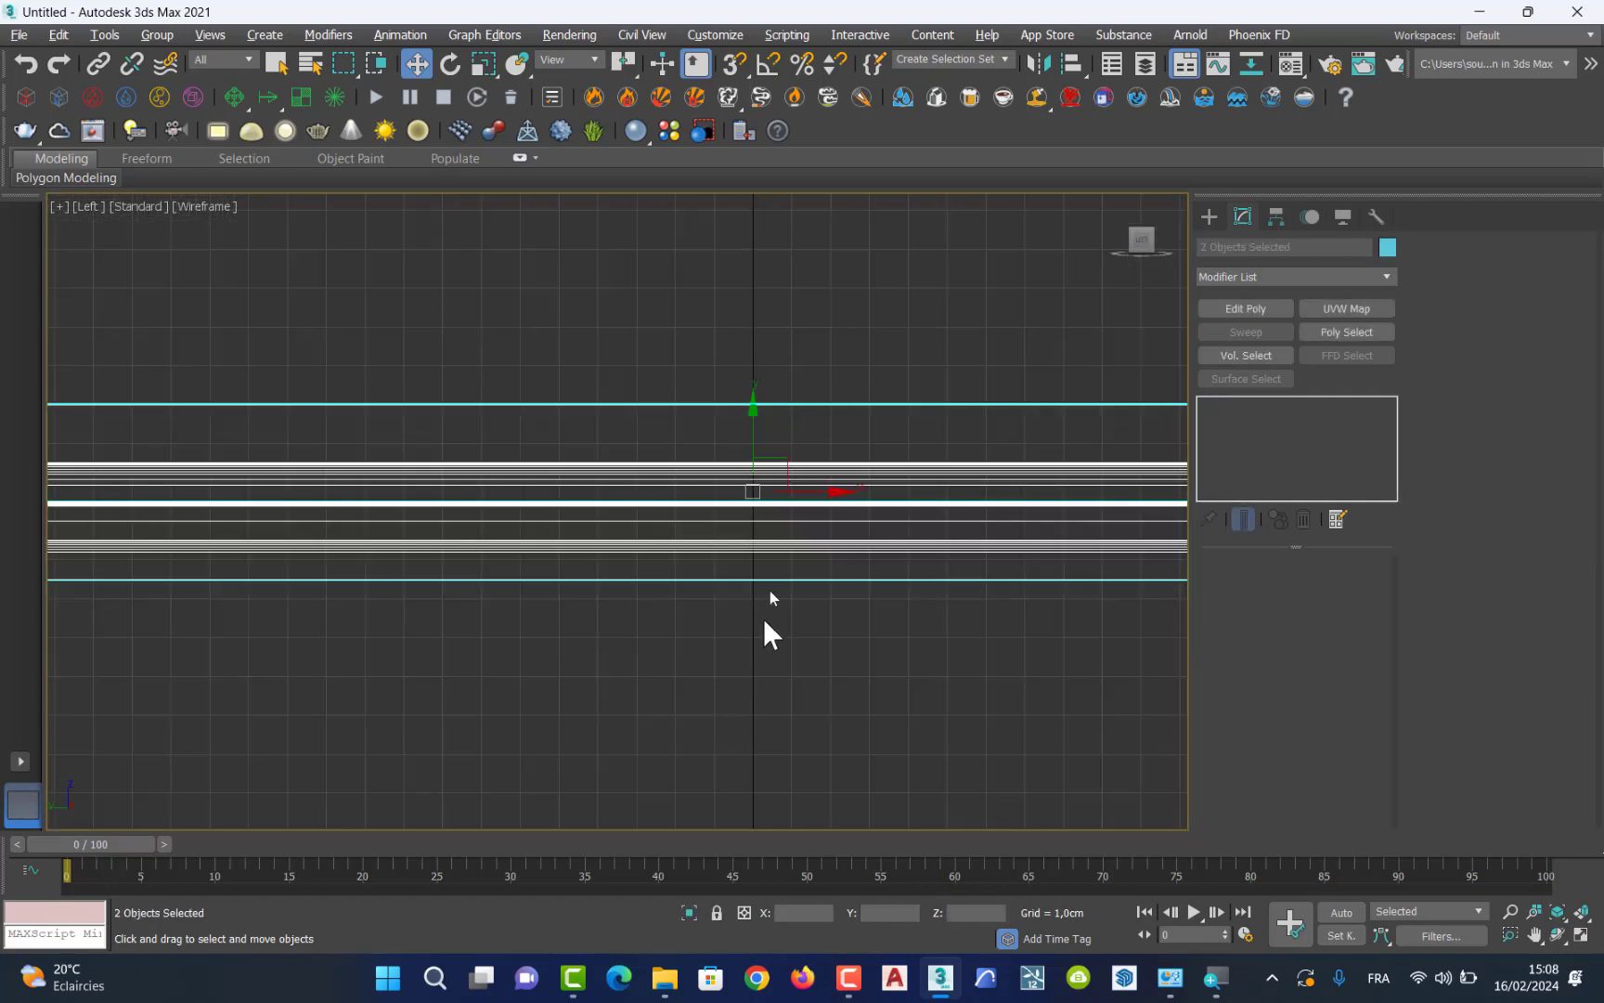
pyautogui.click(794, 383)
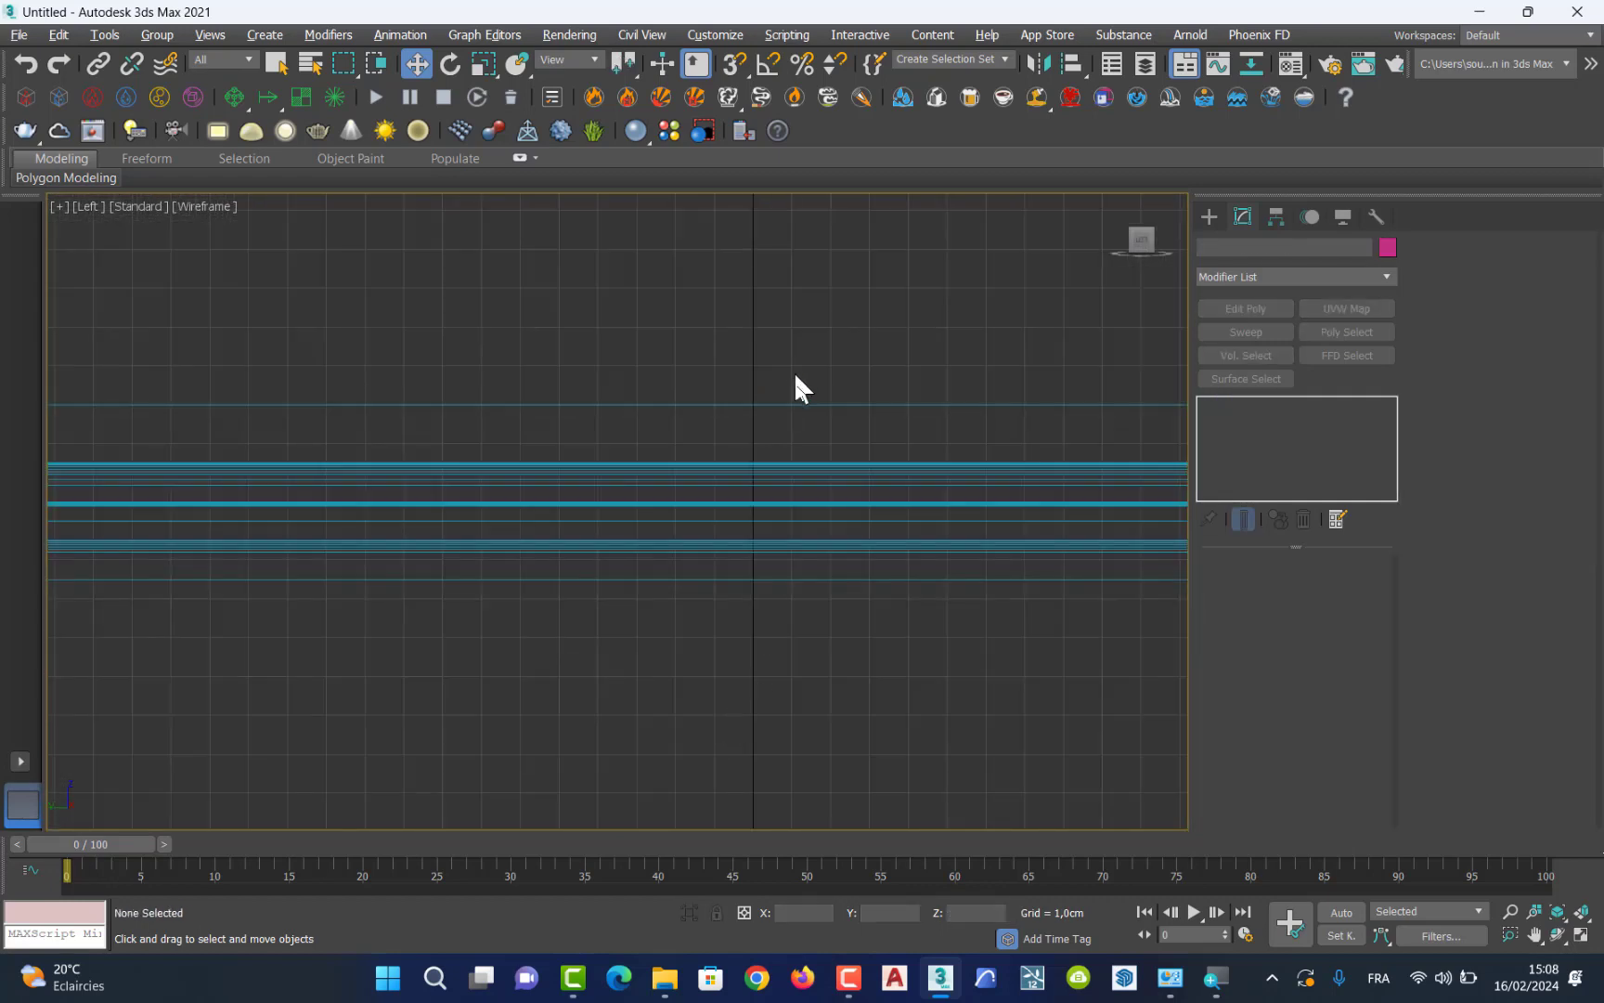
pyautogui.click(804, 504)
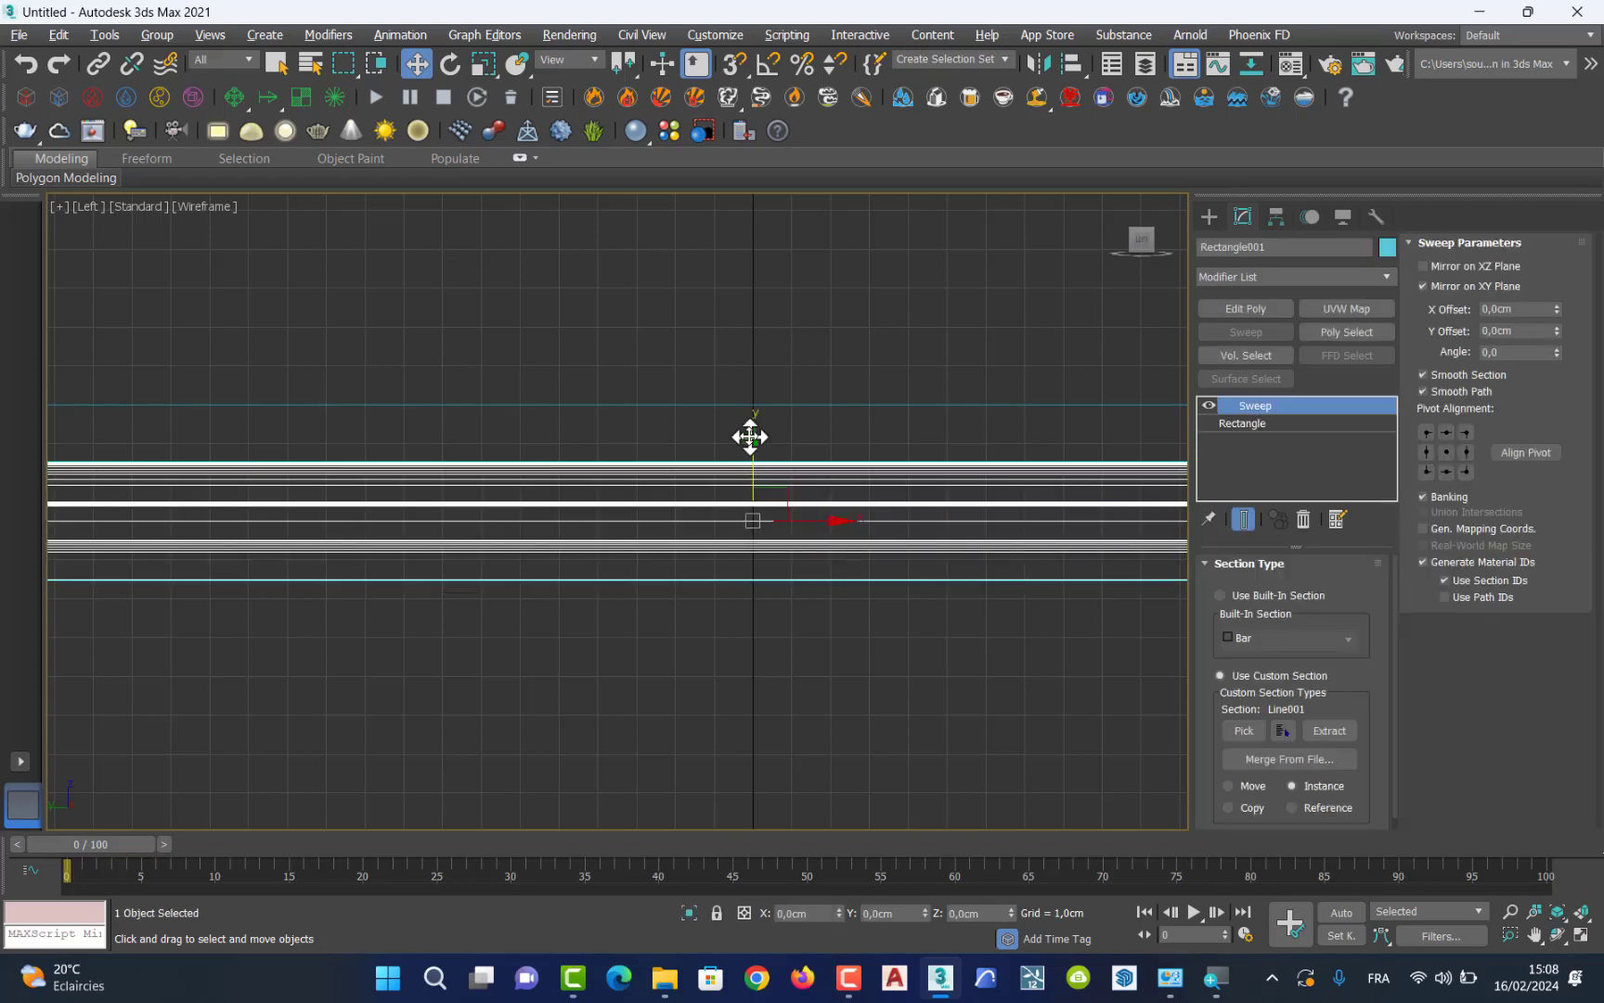
pyautogui.moveTo(748, 437); pyautogui.dragTo(778, 376)
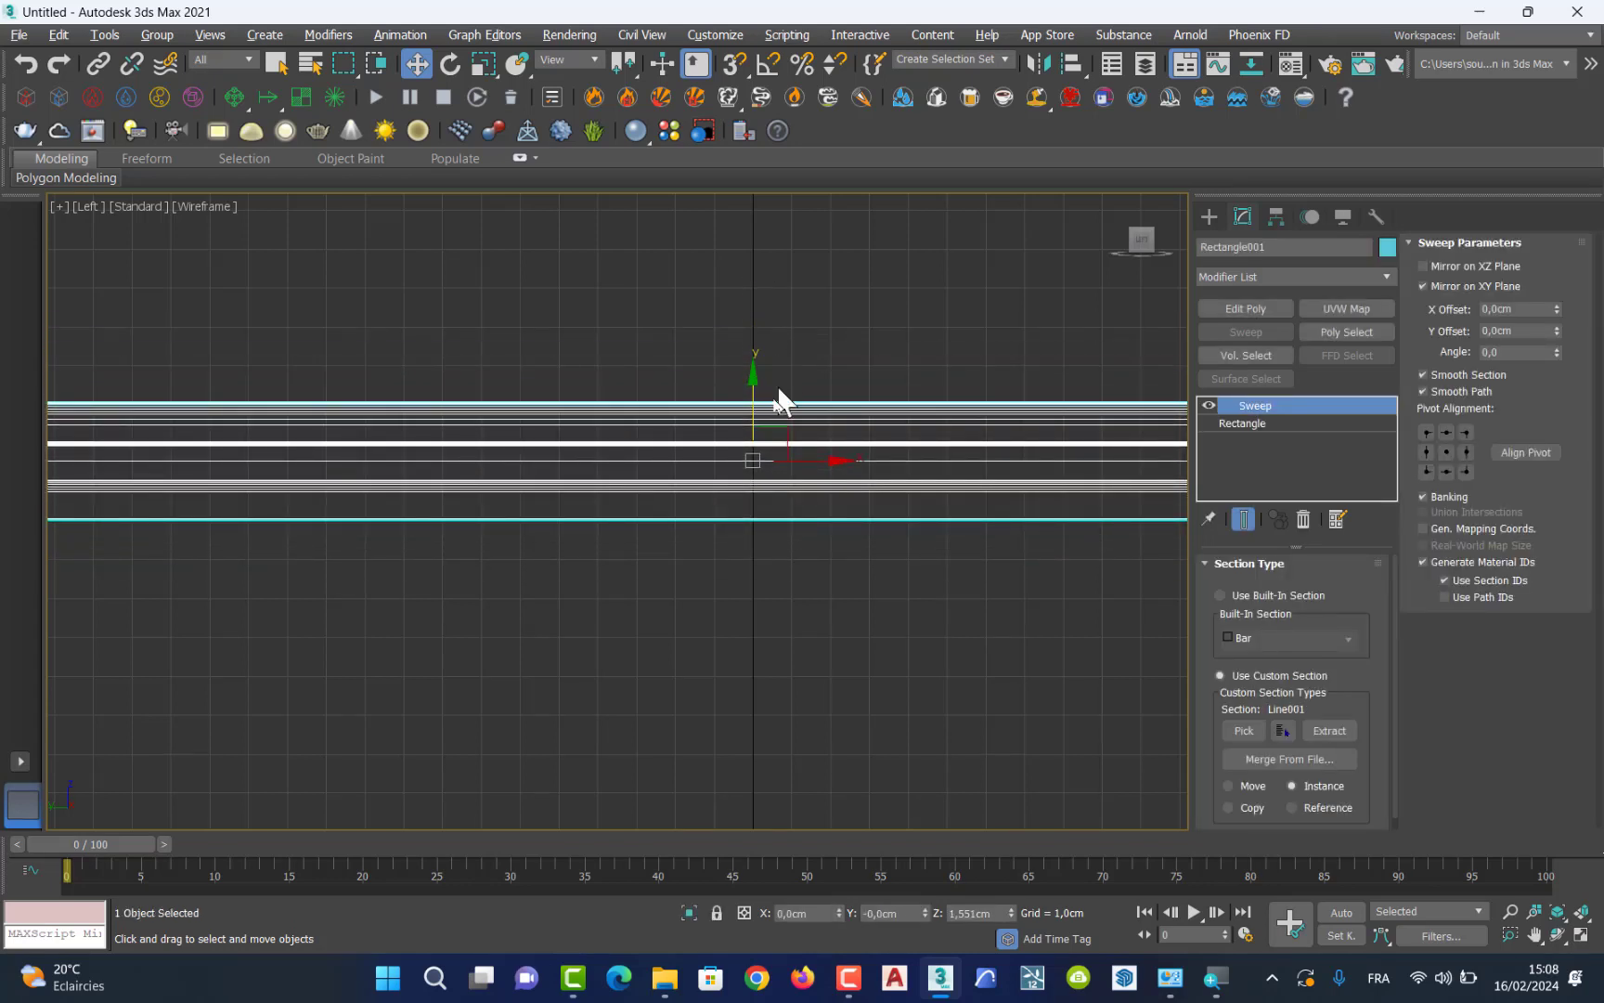
# Assign the beige Material #2 to the swept frame in the perspective view, then deselect the frame.
pyautogui.hotkey('alt', 'w')
pyautogui.middleClick(1061, 776)
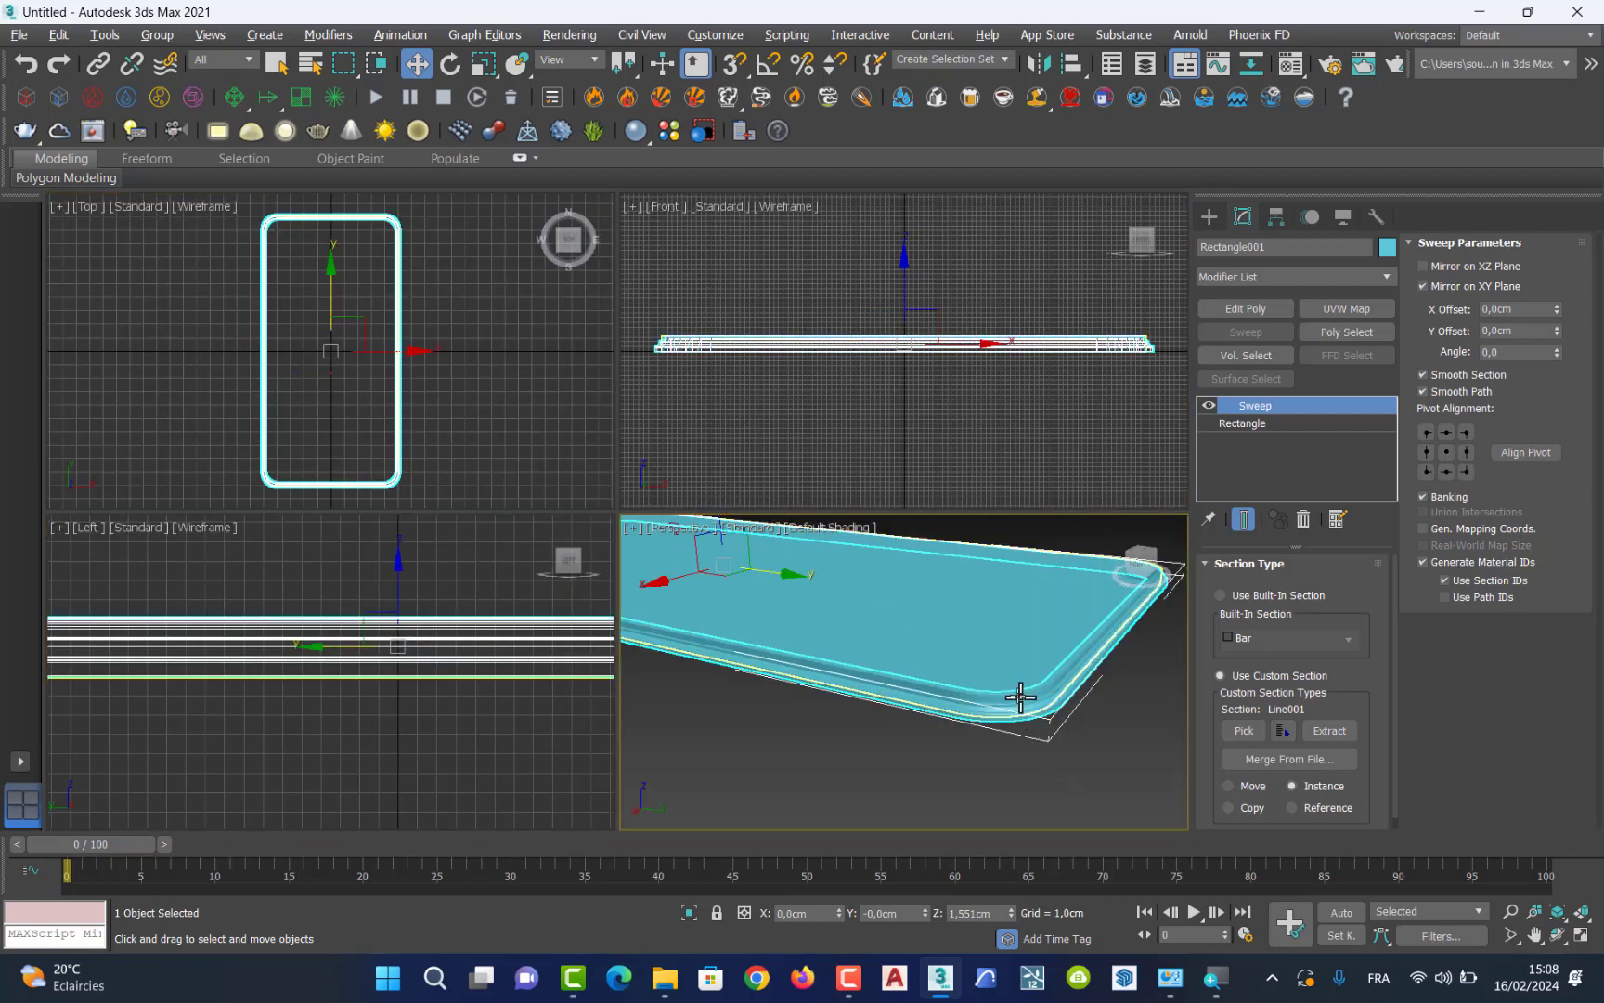
pyautogui.hotkey('alt', 'w')
pyautogui.click(922, 599)
pyautogui.scroll(3, 922, 603)
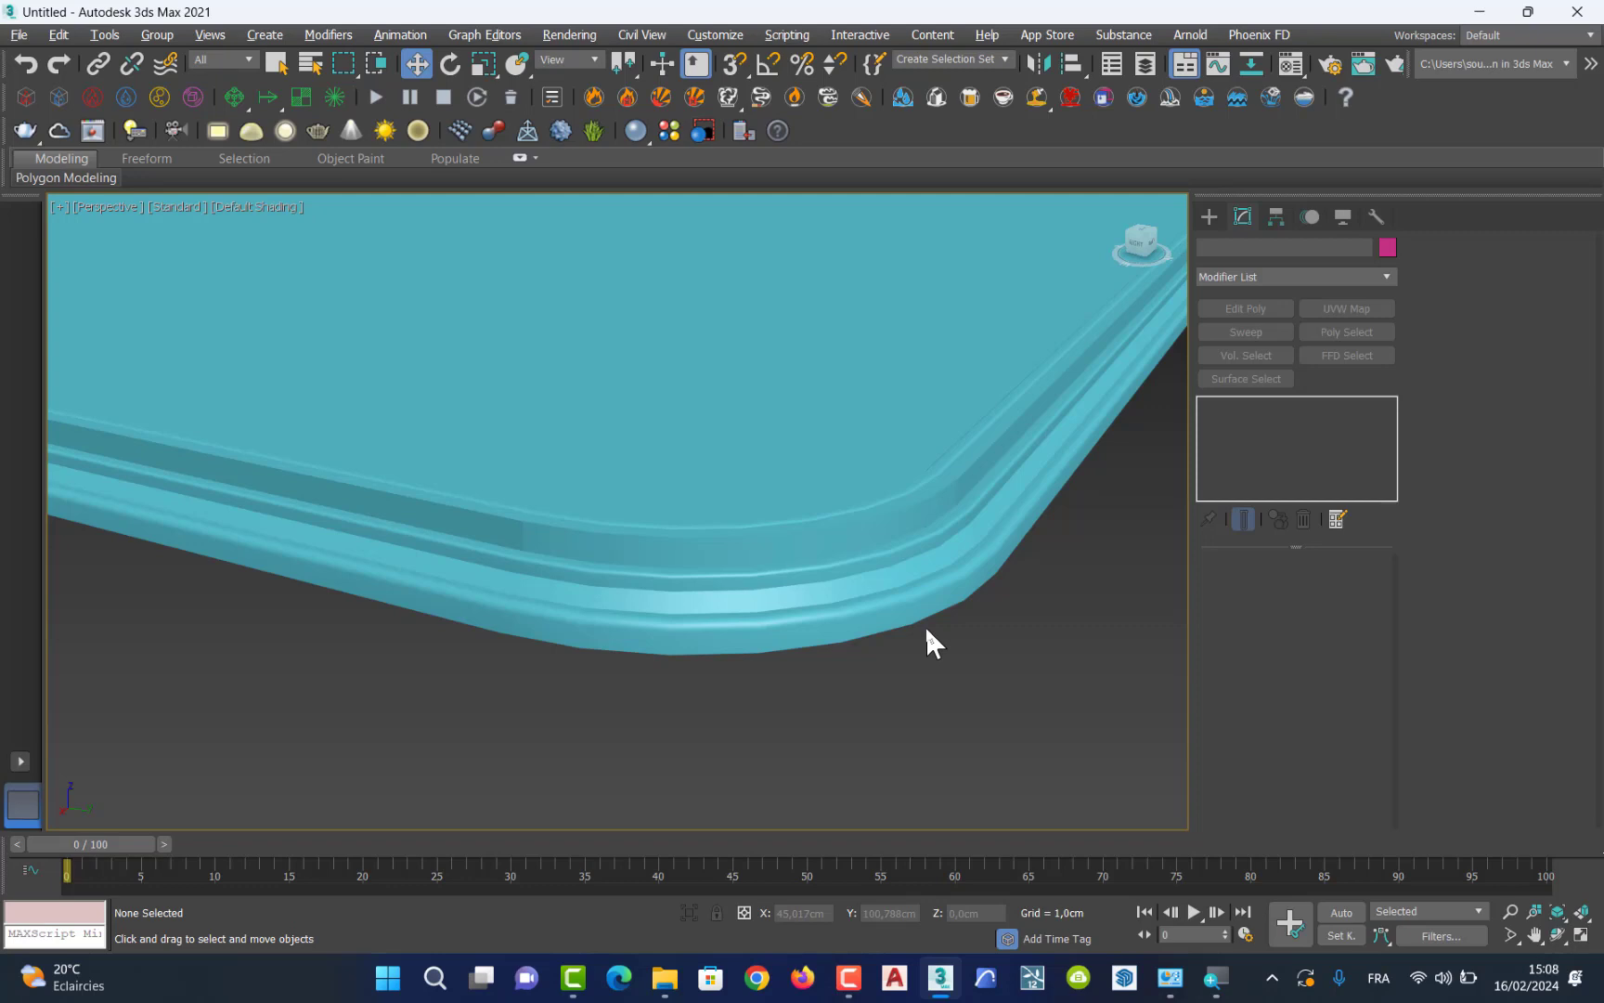
pyautogui.click(903, 576)
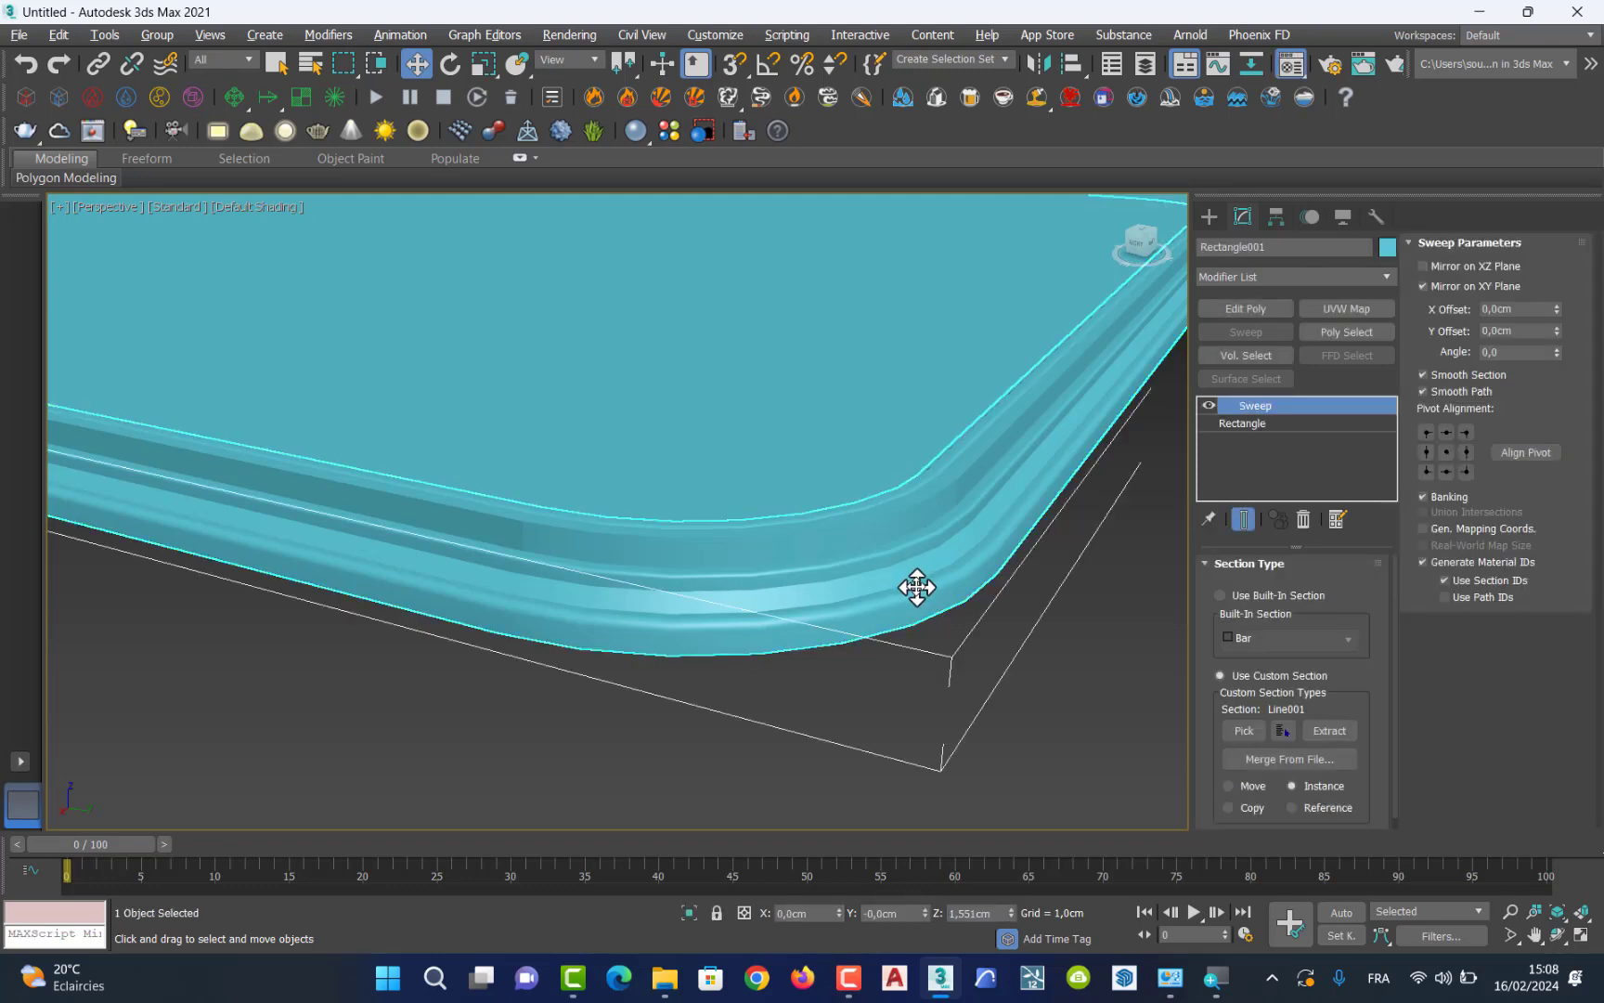
pyautogui.press('m')
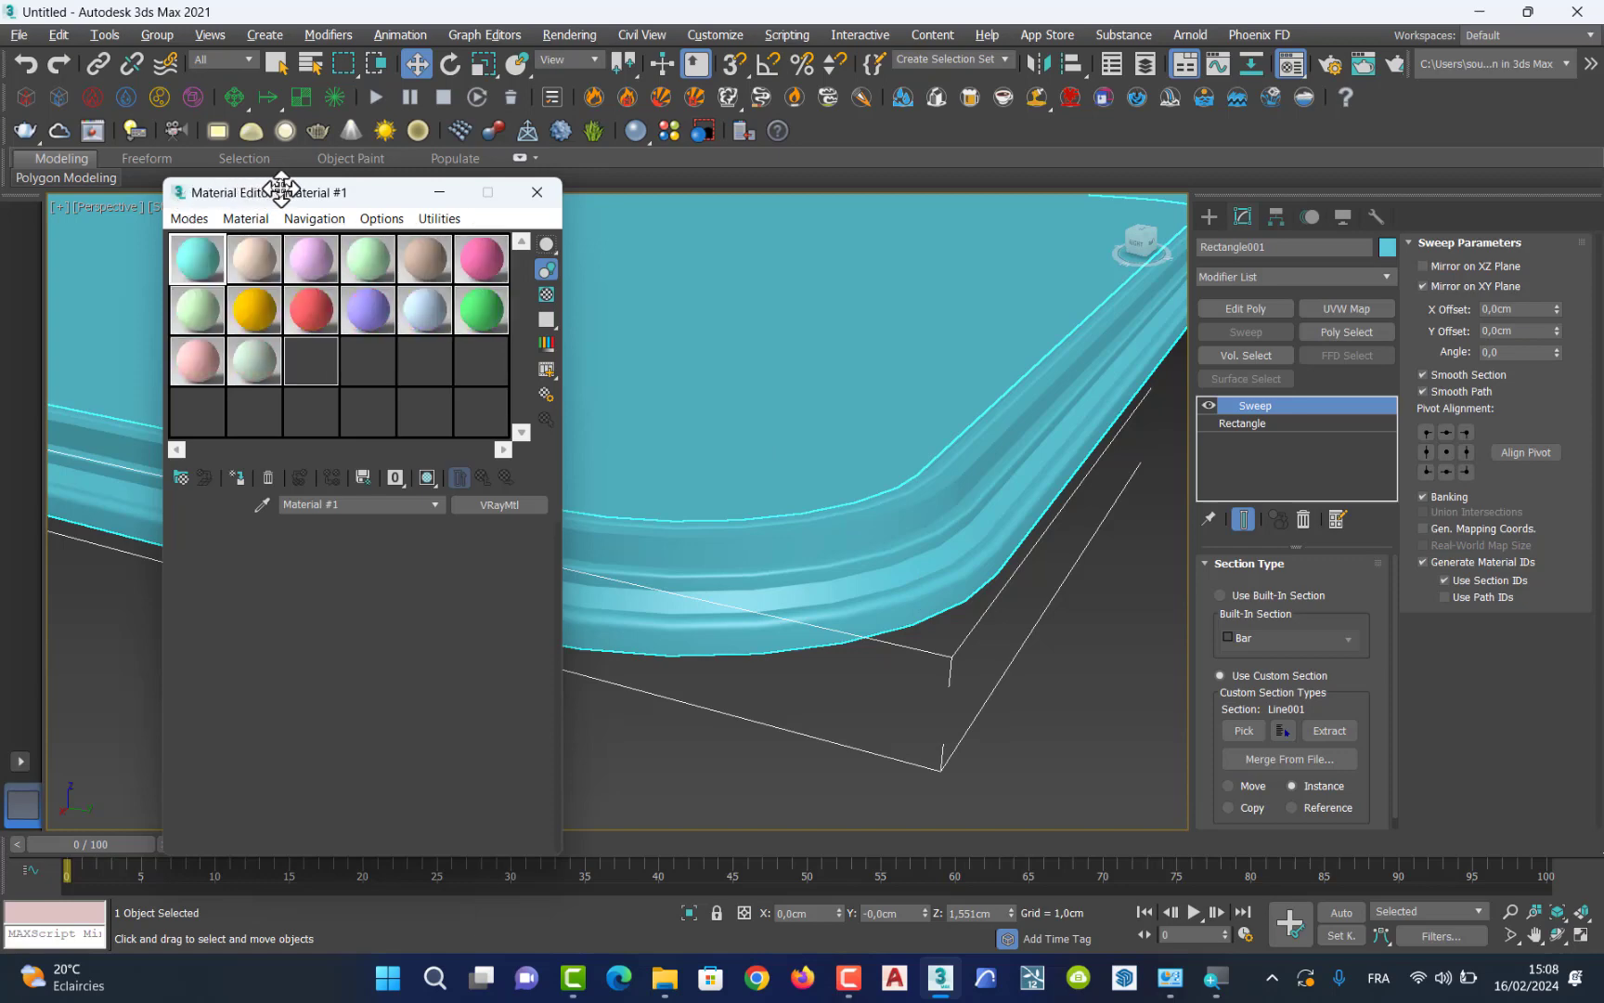
pyautogui.moveTo(281, 192); pyautogui.dragTo(986, 245)
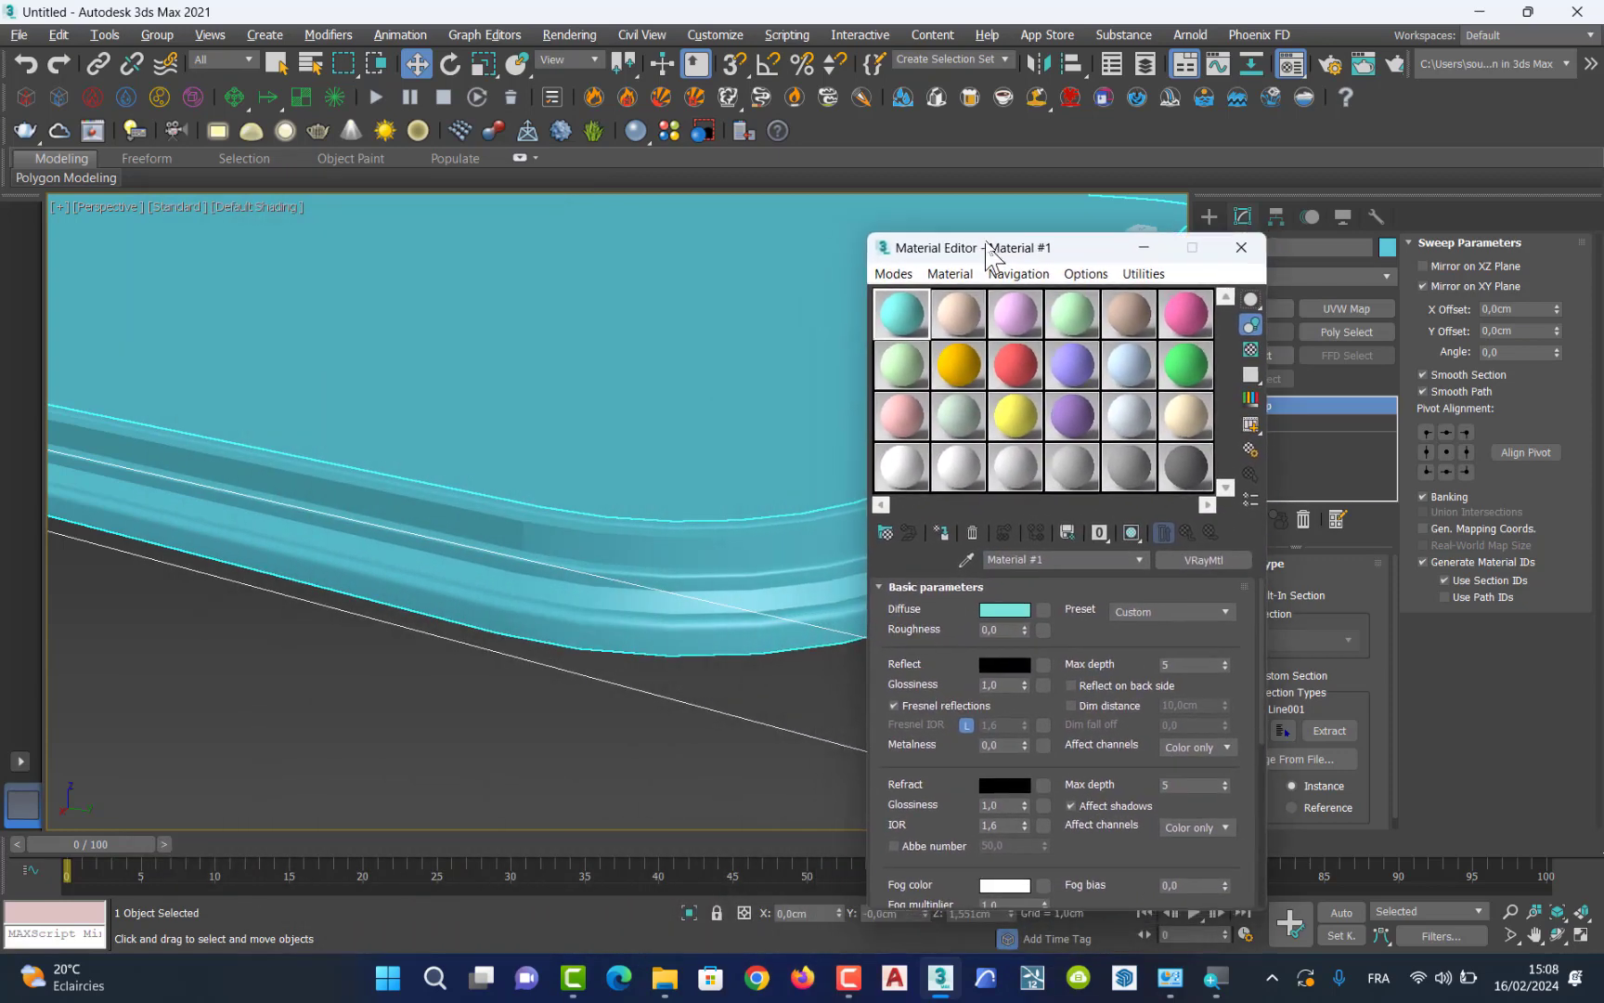
pyautogui.click(960, 314)
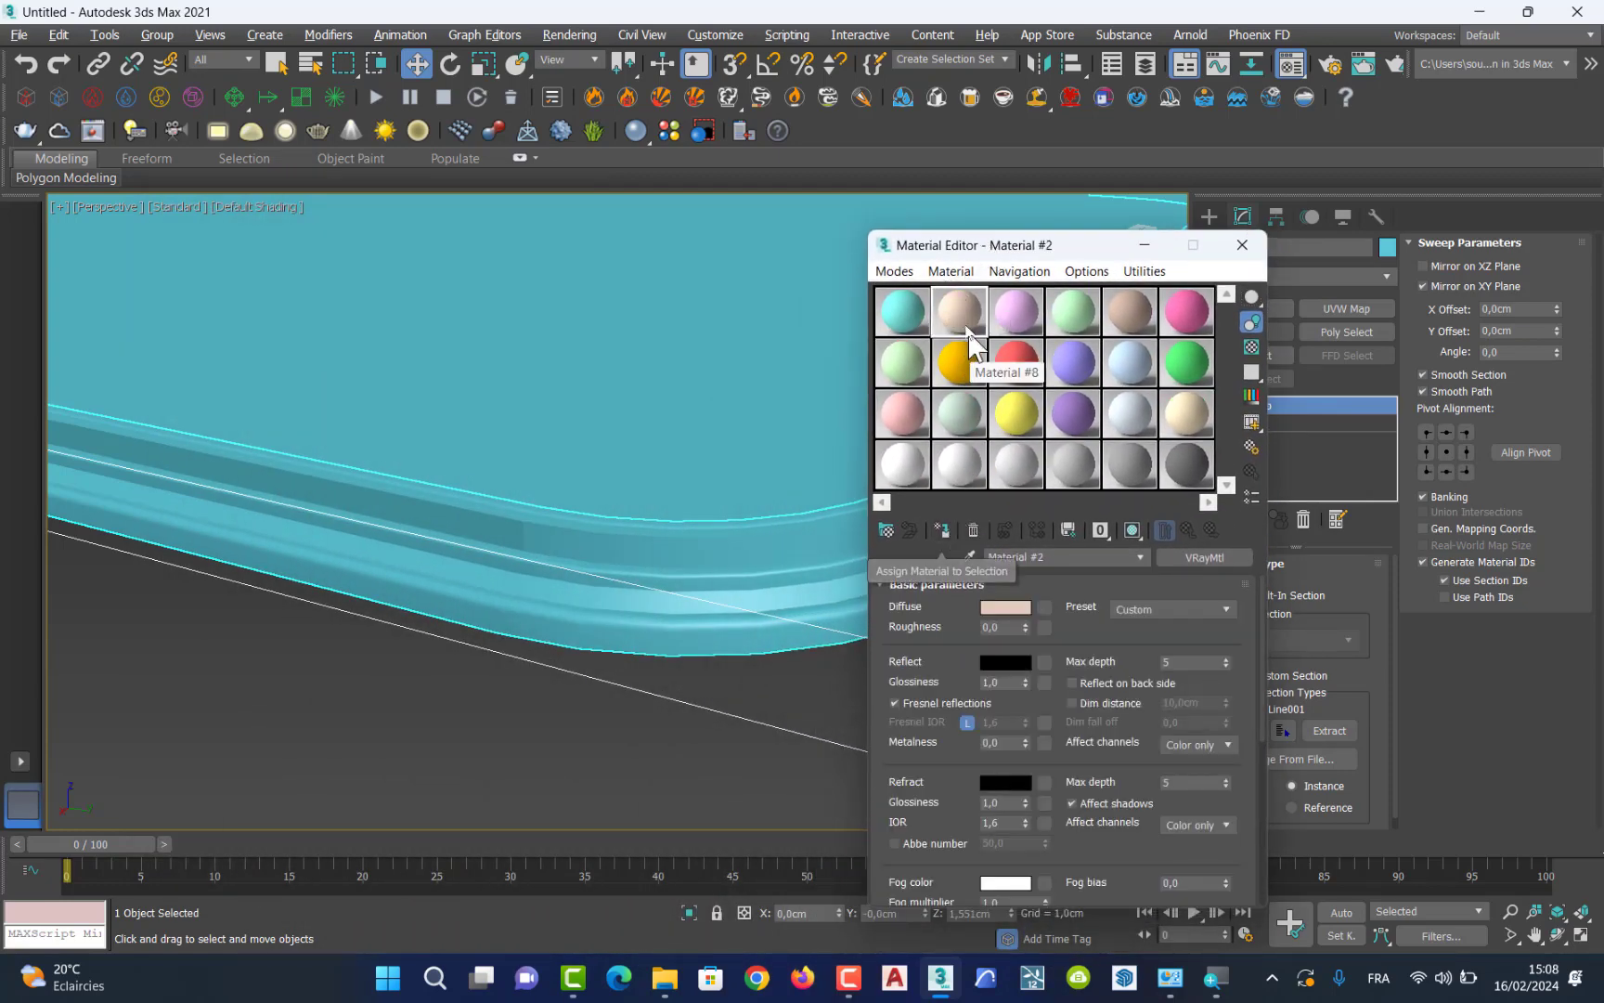
pyautogui.click(944, 532)
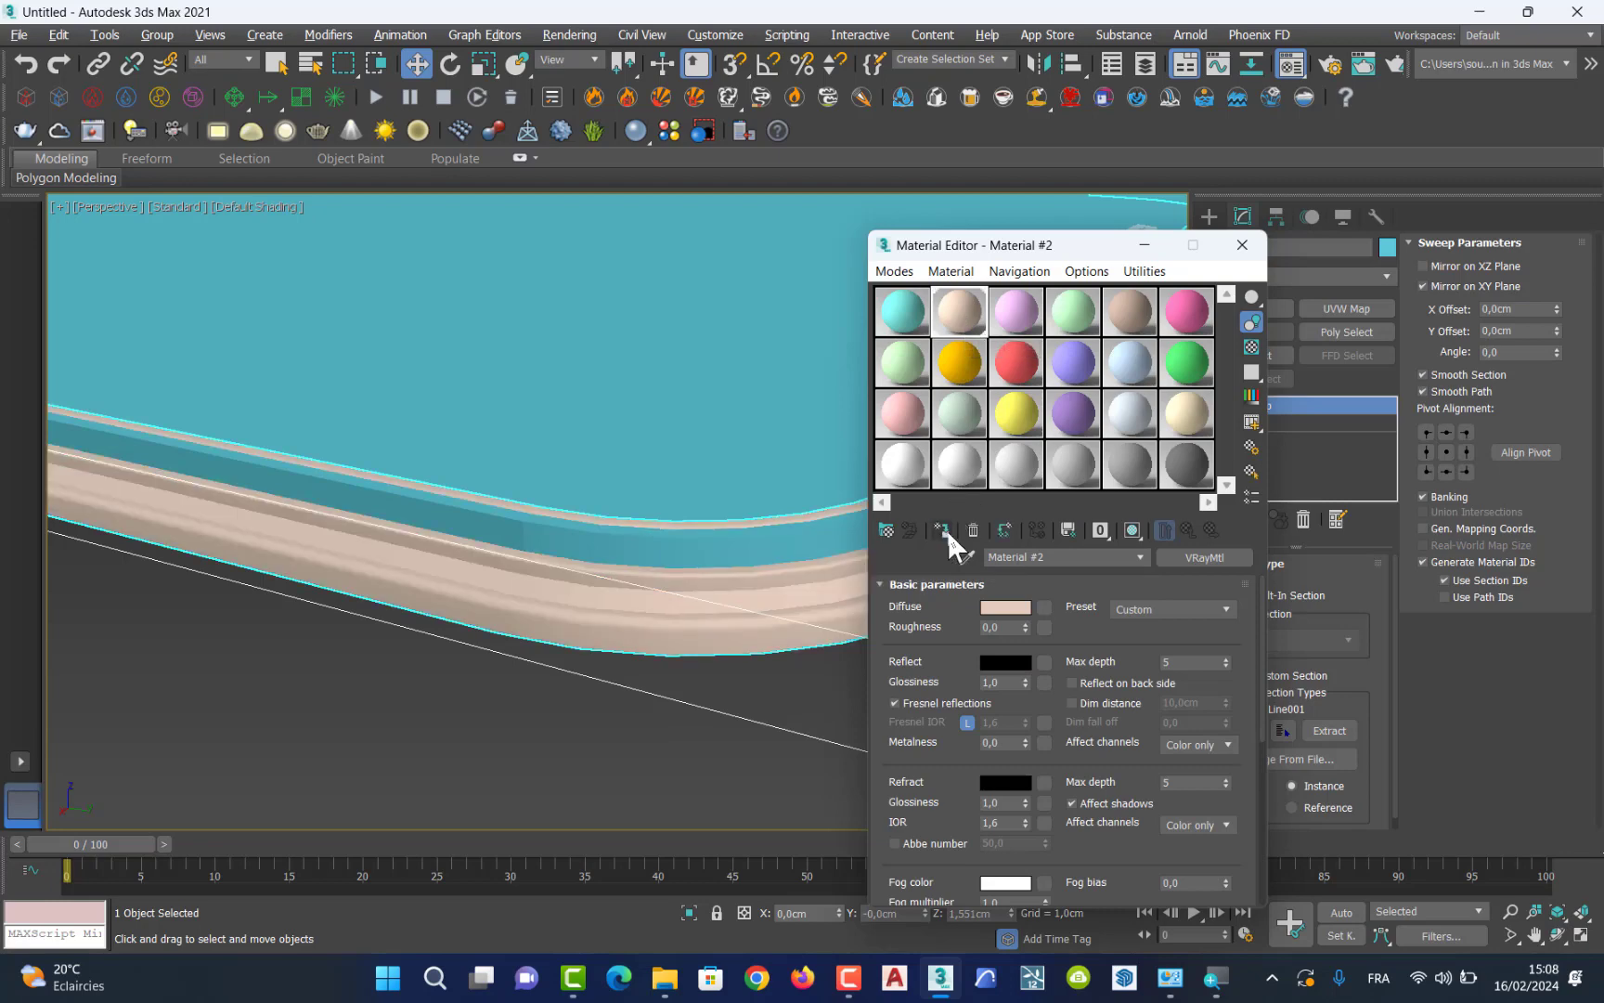
pyautogui.click(1241, 247)
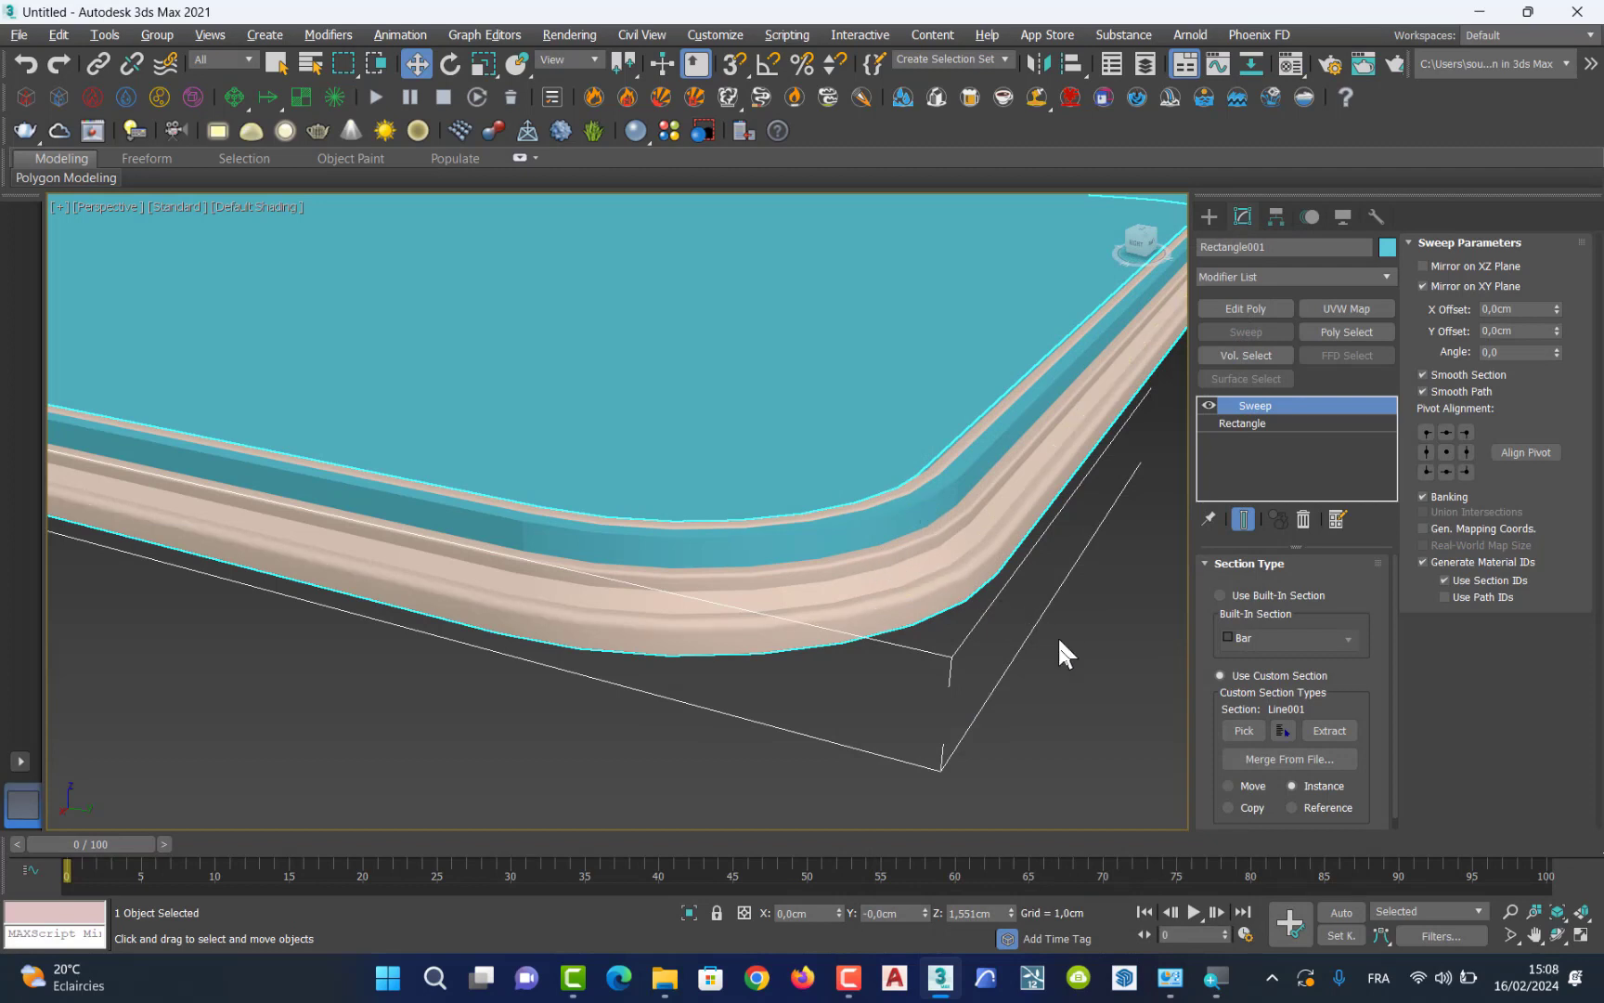
pyautogui.click(1068, 696)
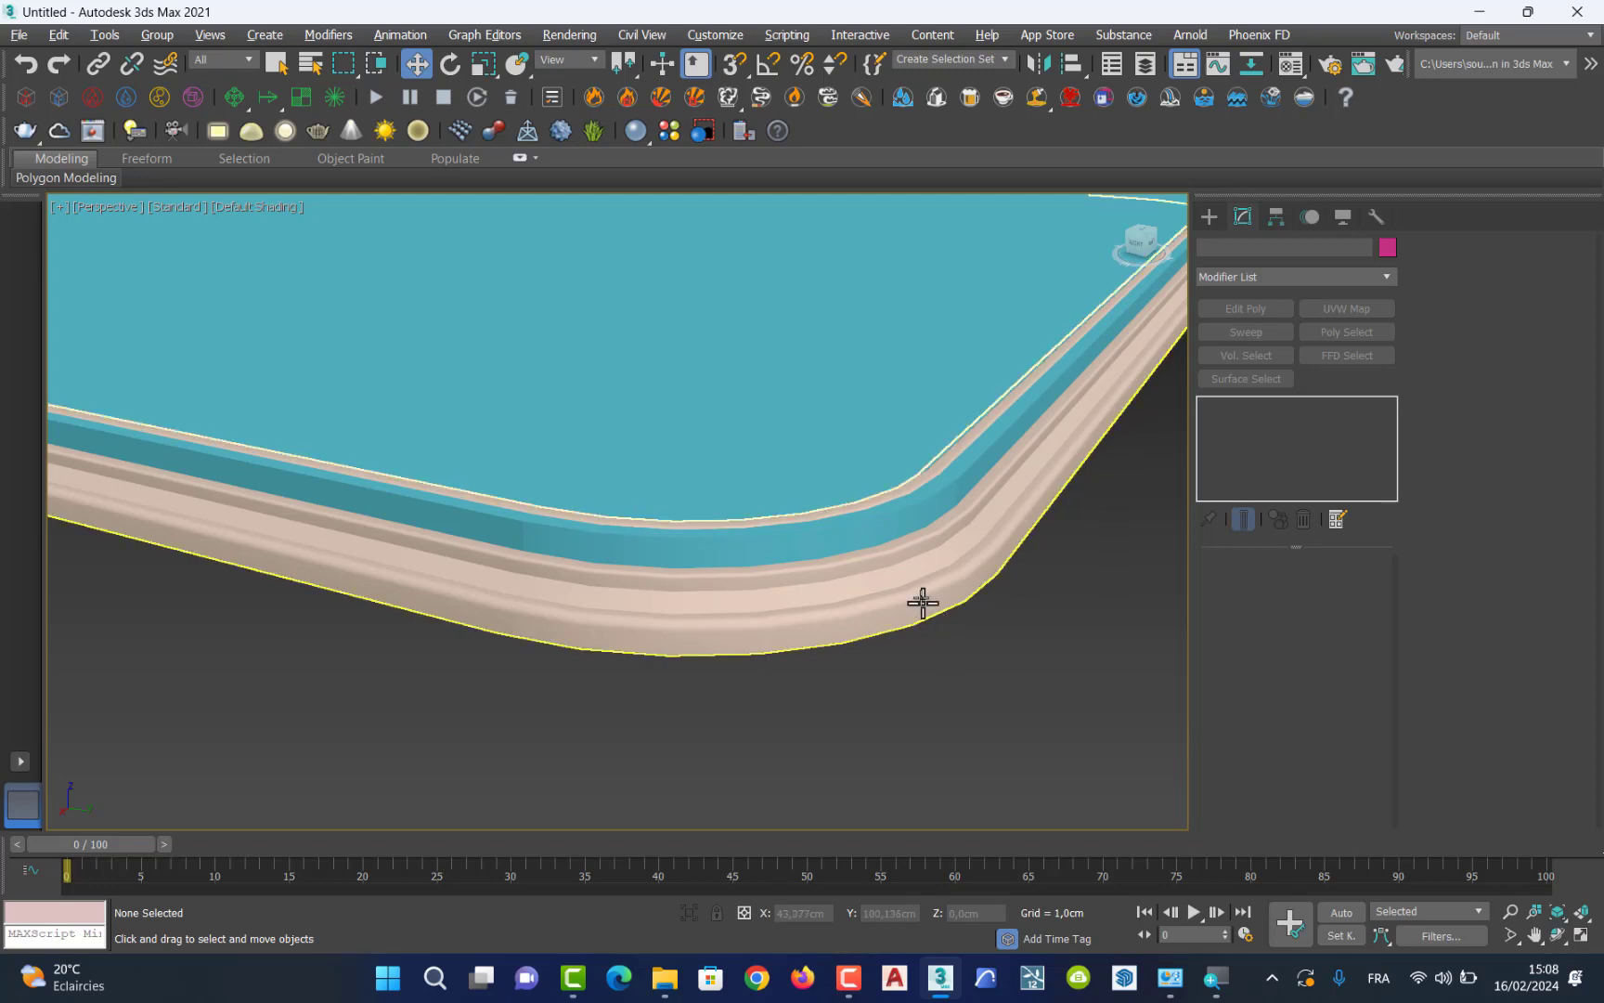
# Try the different pivot alignments of the Sweep modifier on the molded frame.
pyautogui.click(918, 595)
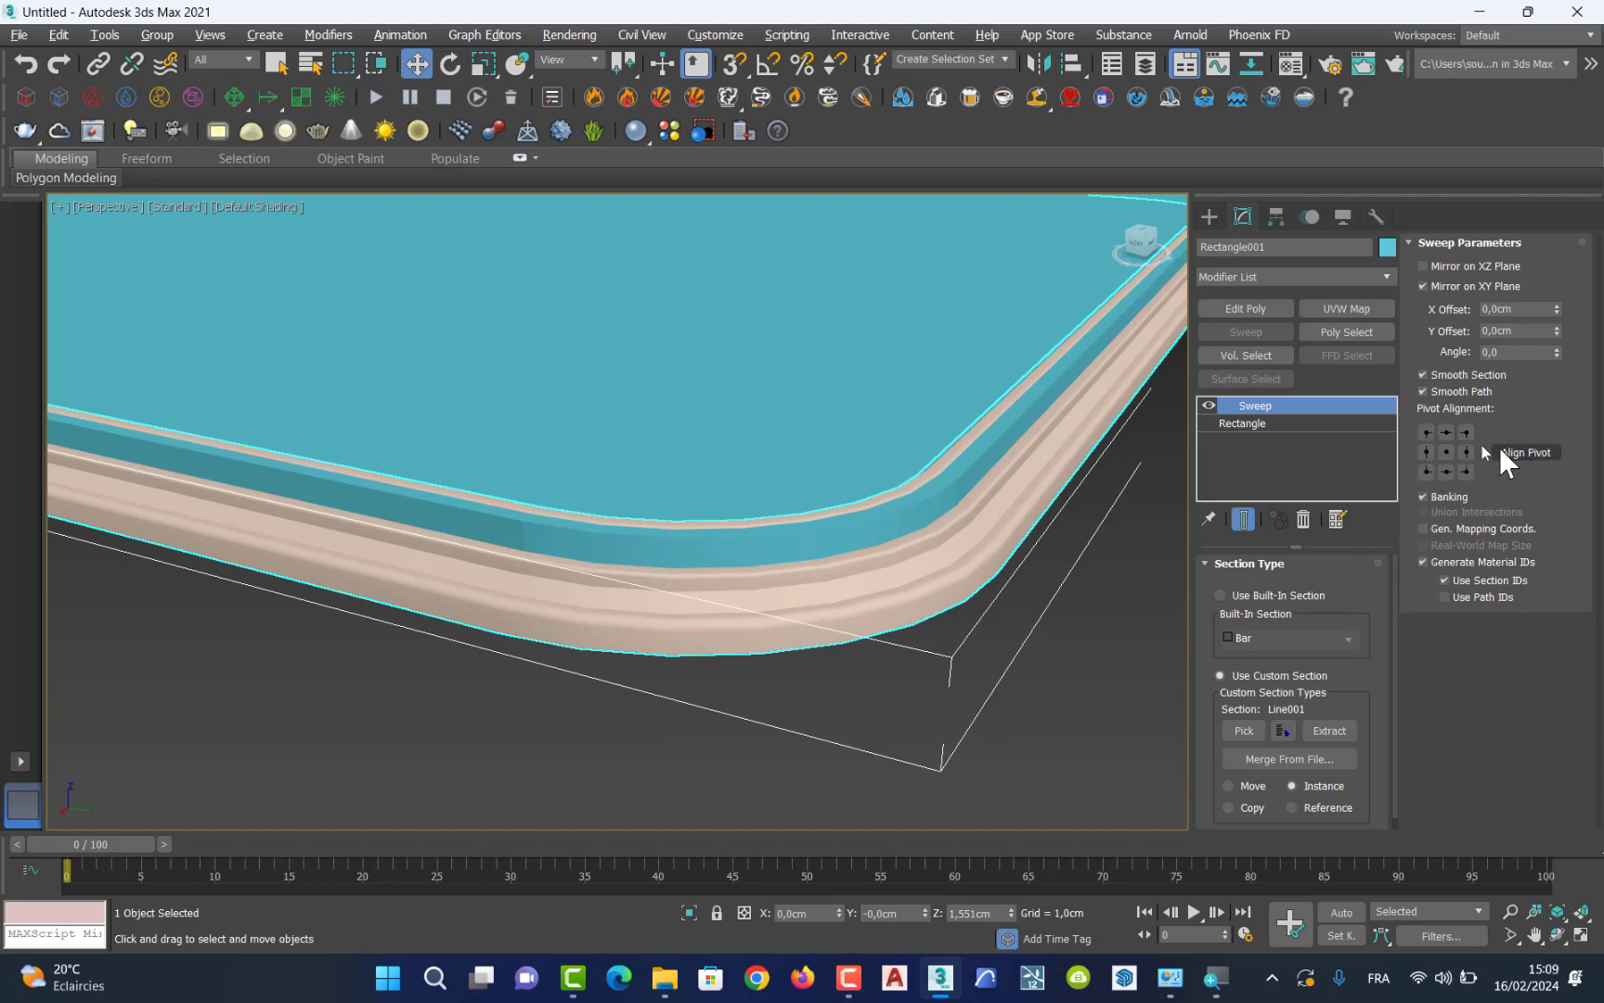
pyautogui.click(1425, 432)
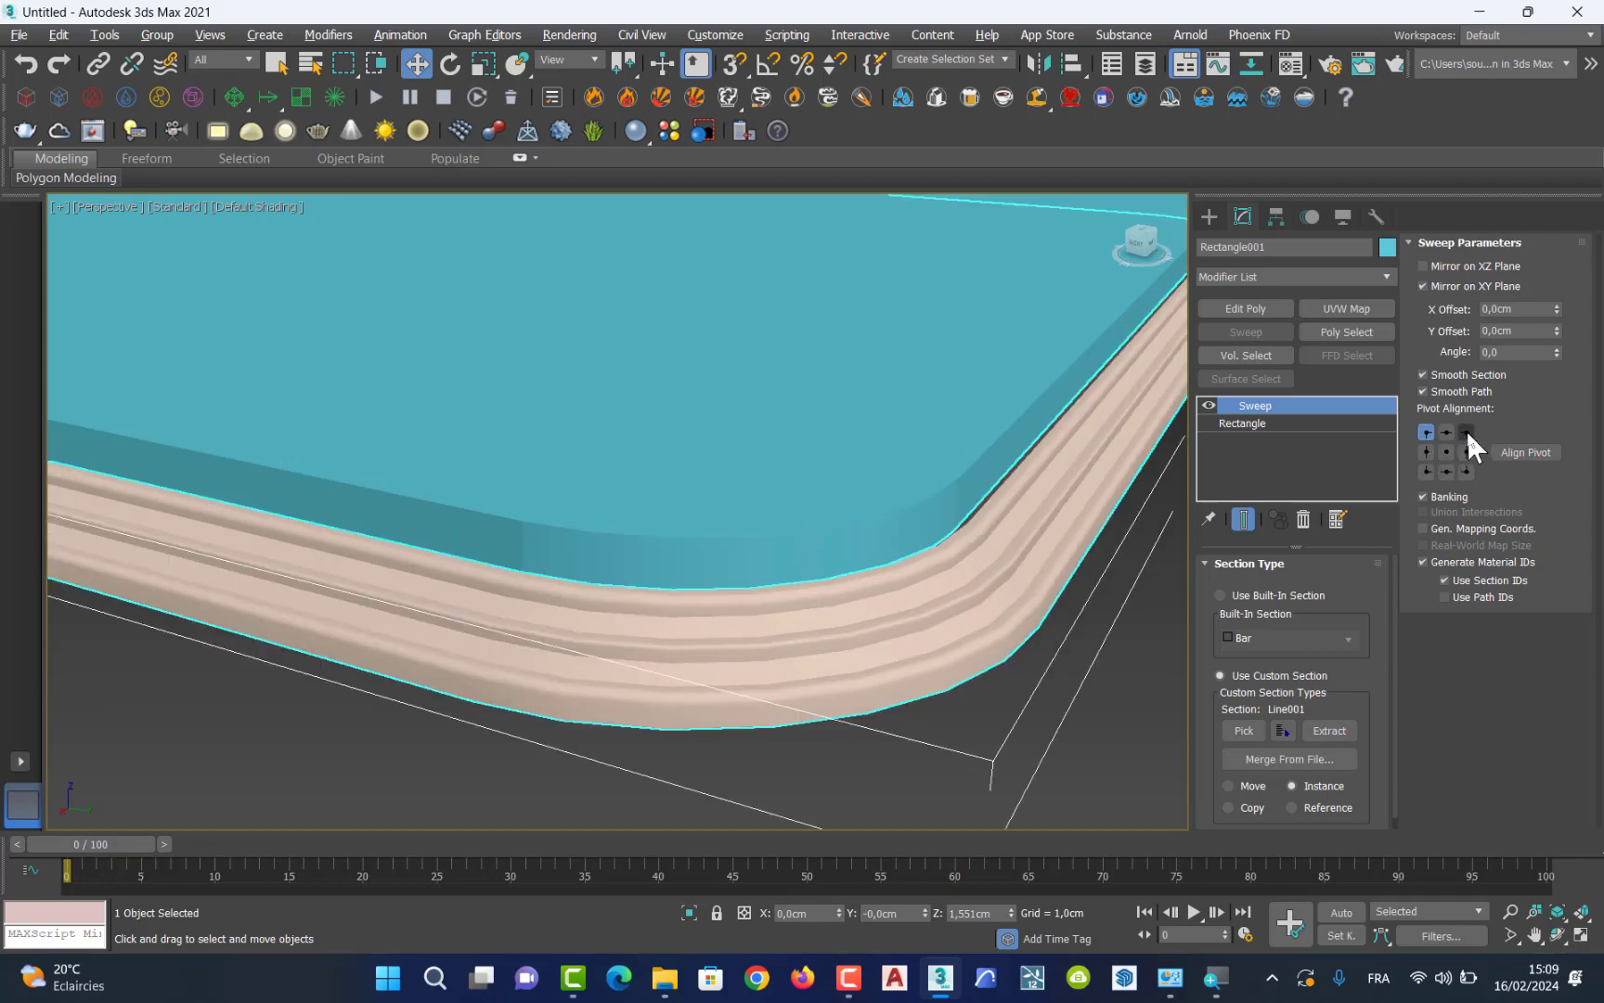
pyautogui.click(1466, 432)
pyautogui.click(1446, 431)
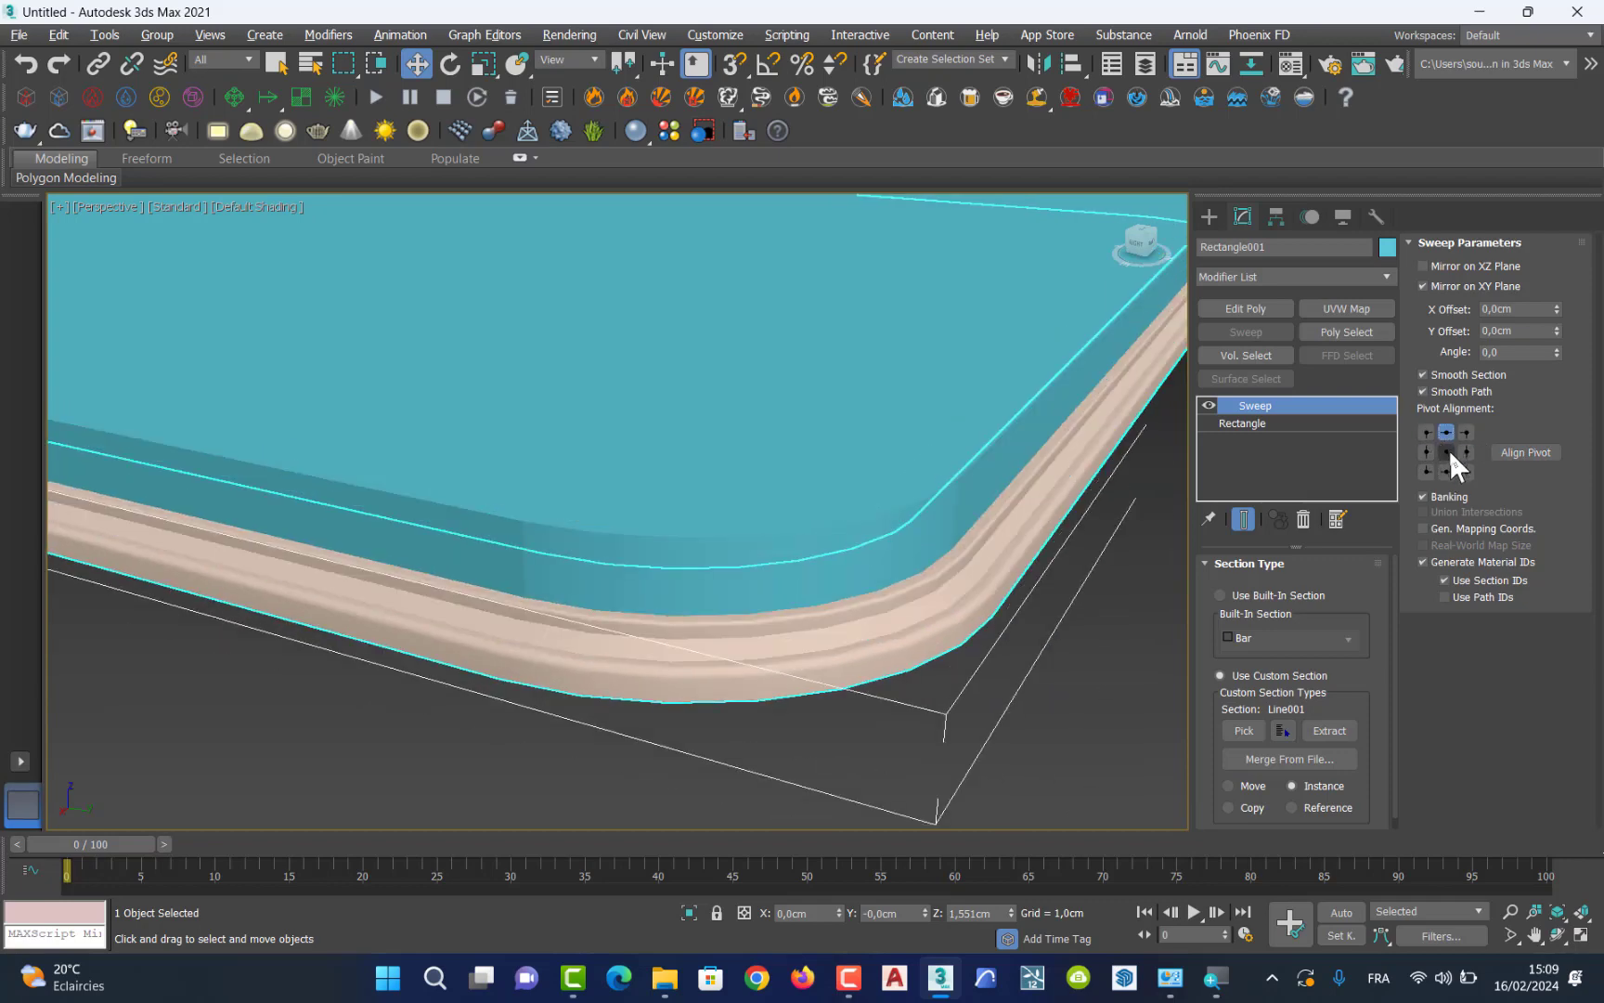
pyautogui.click(1426, 453)
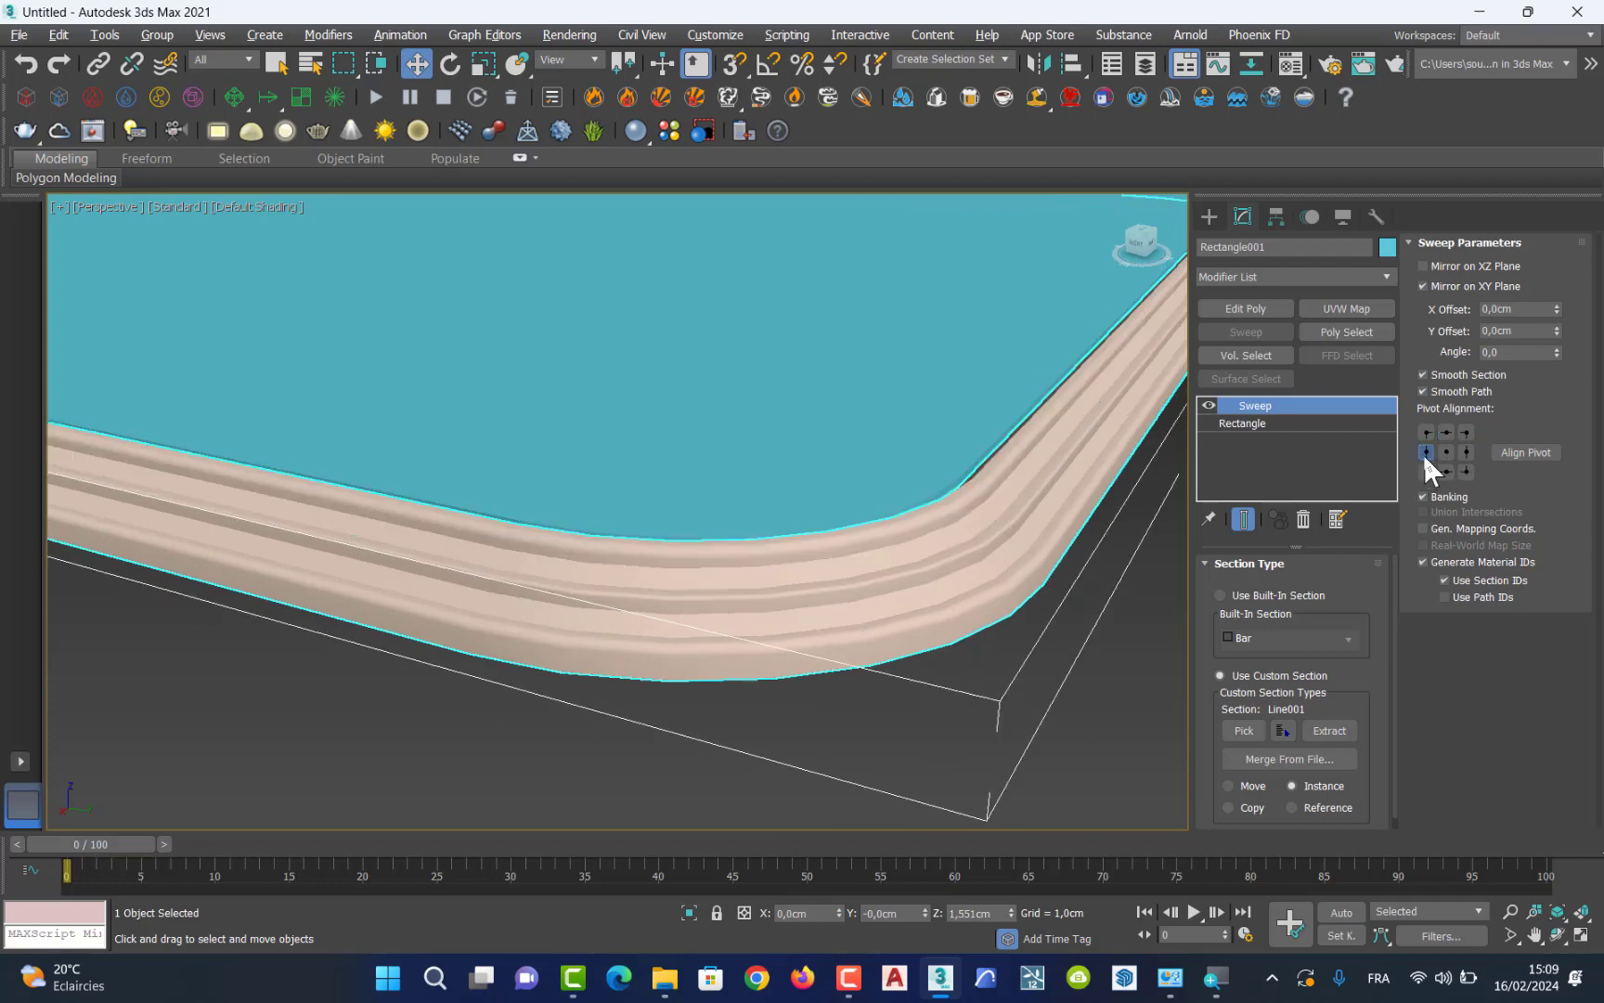
pyautogui.click(1446, 452)
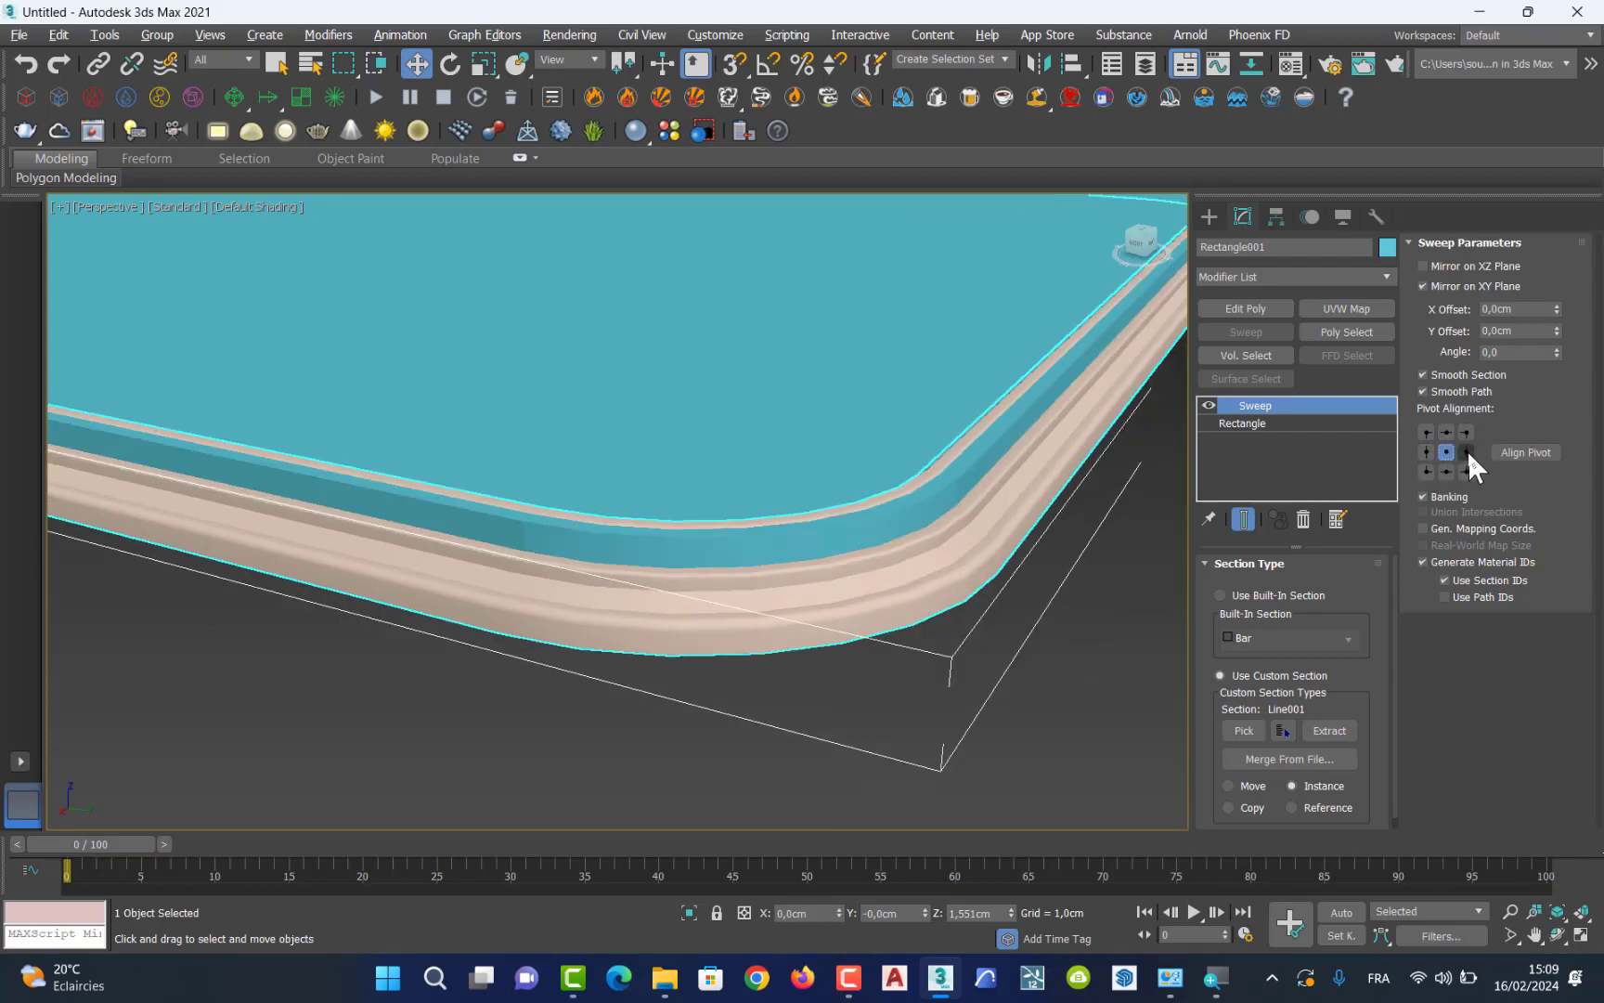
pyautogui.click(1466, 452)
pyautogui.click(1425, 471)
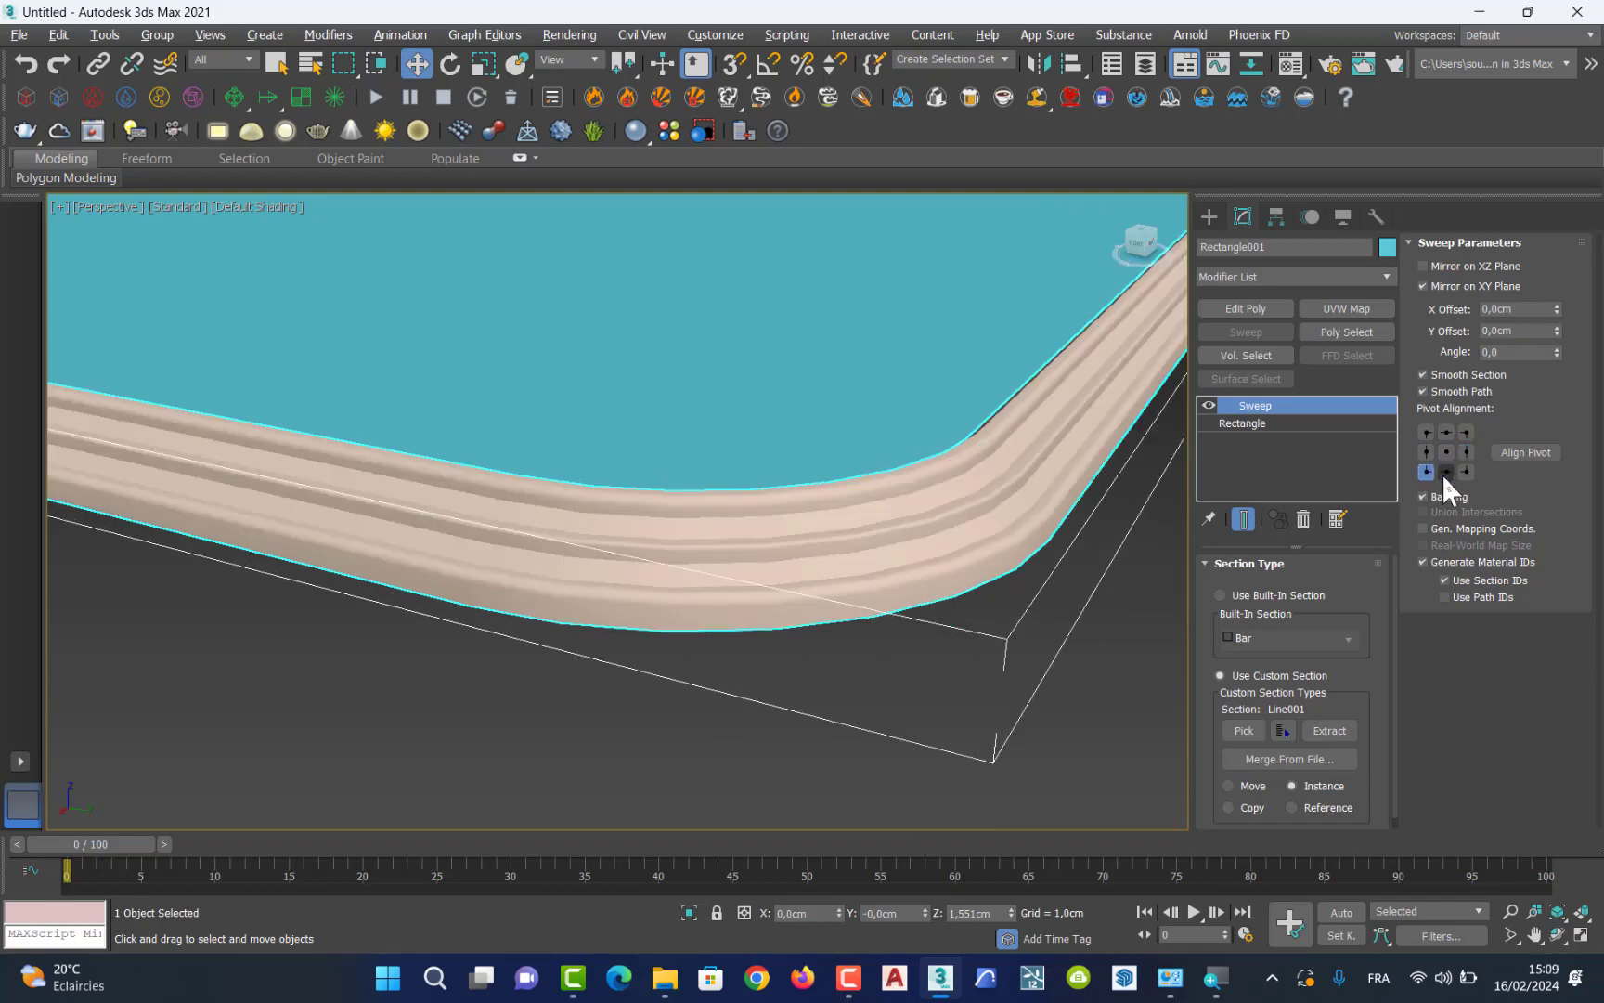
pyautogui.click(1446, 471)
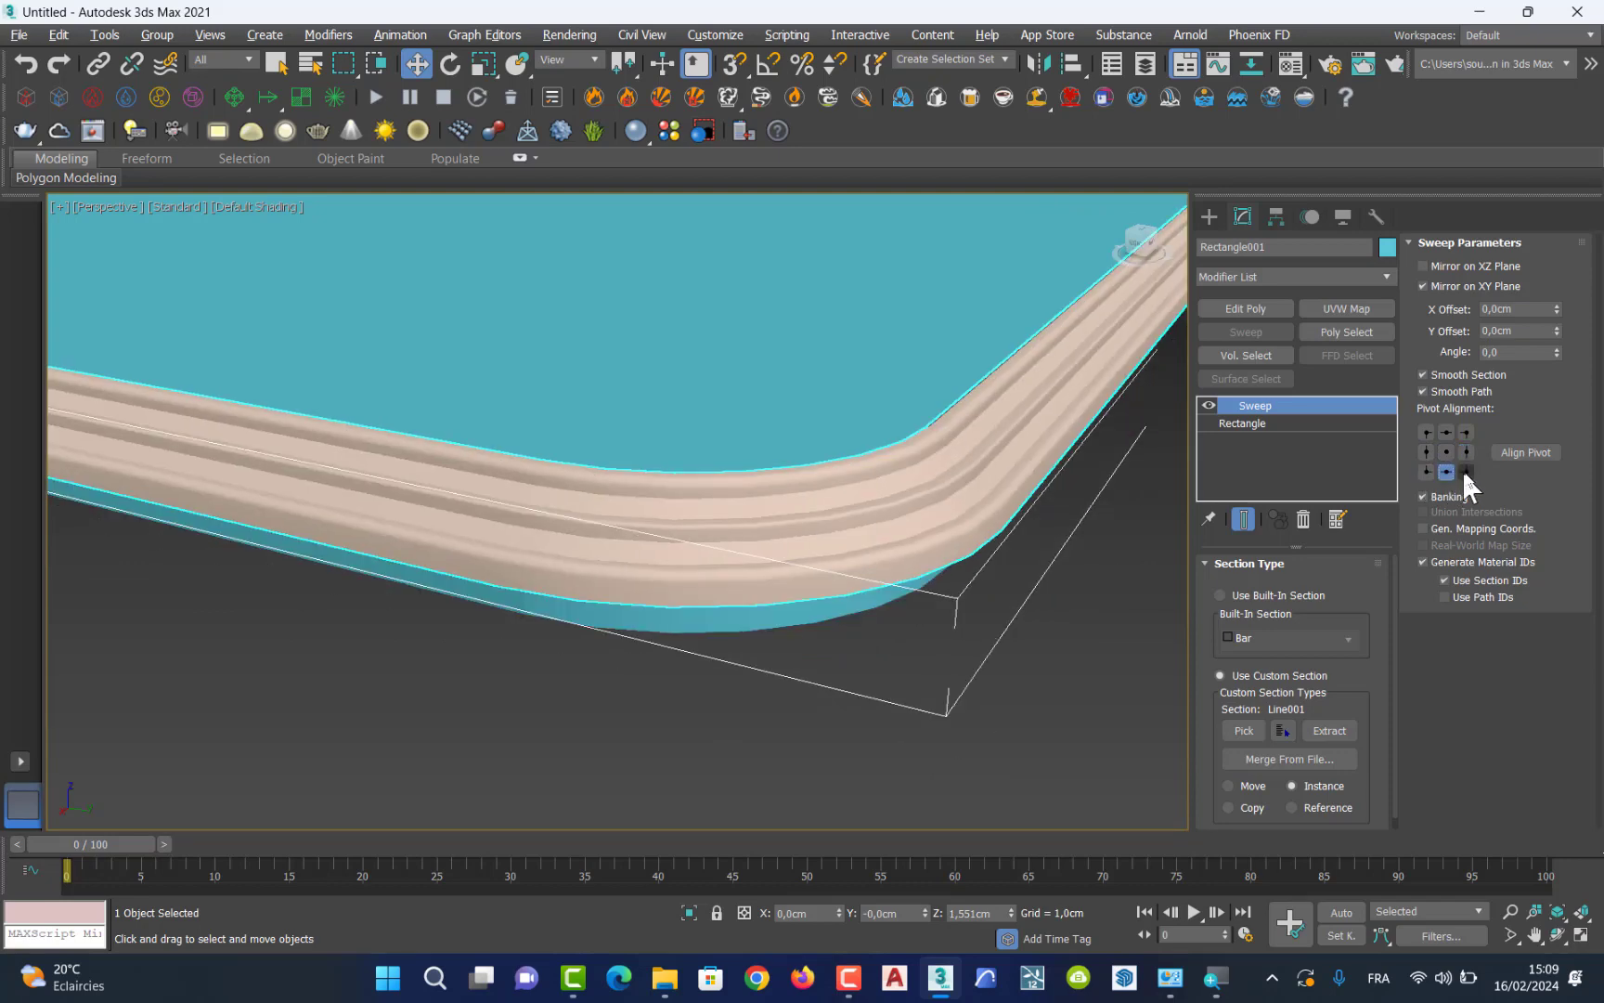
pyautogui.click(1466, 470)
pyautogui.click(1426, 450)
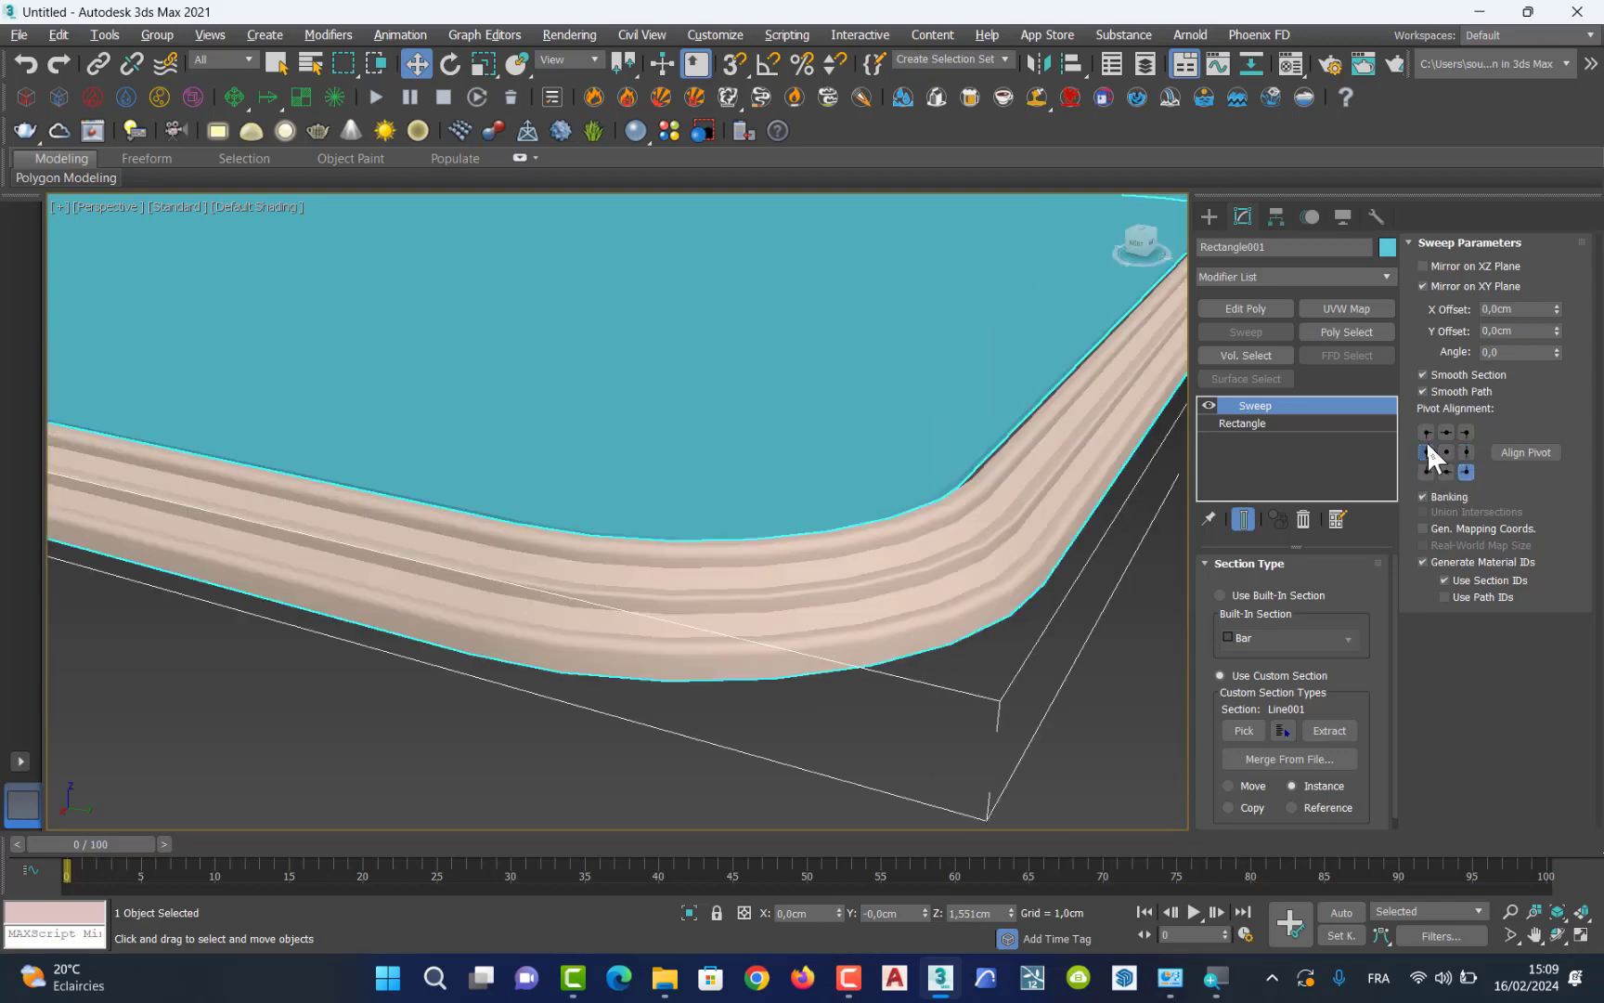
pyautogui.click(1446, 431)
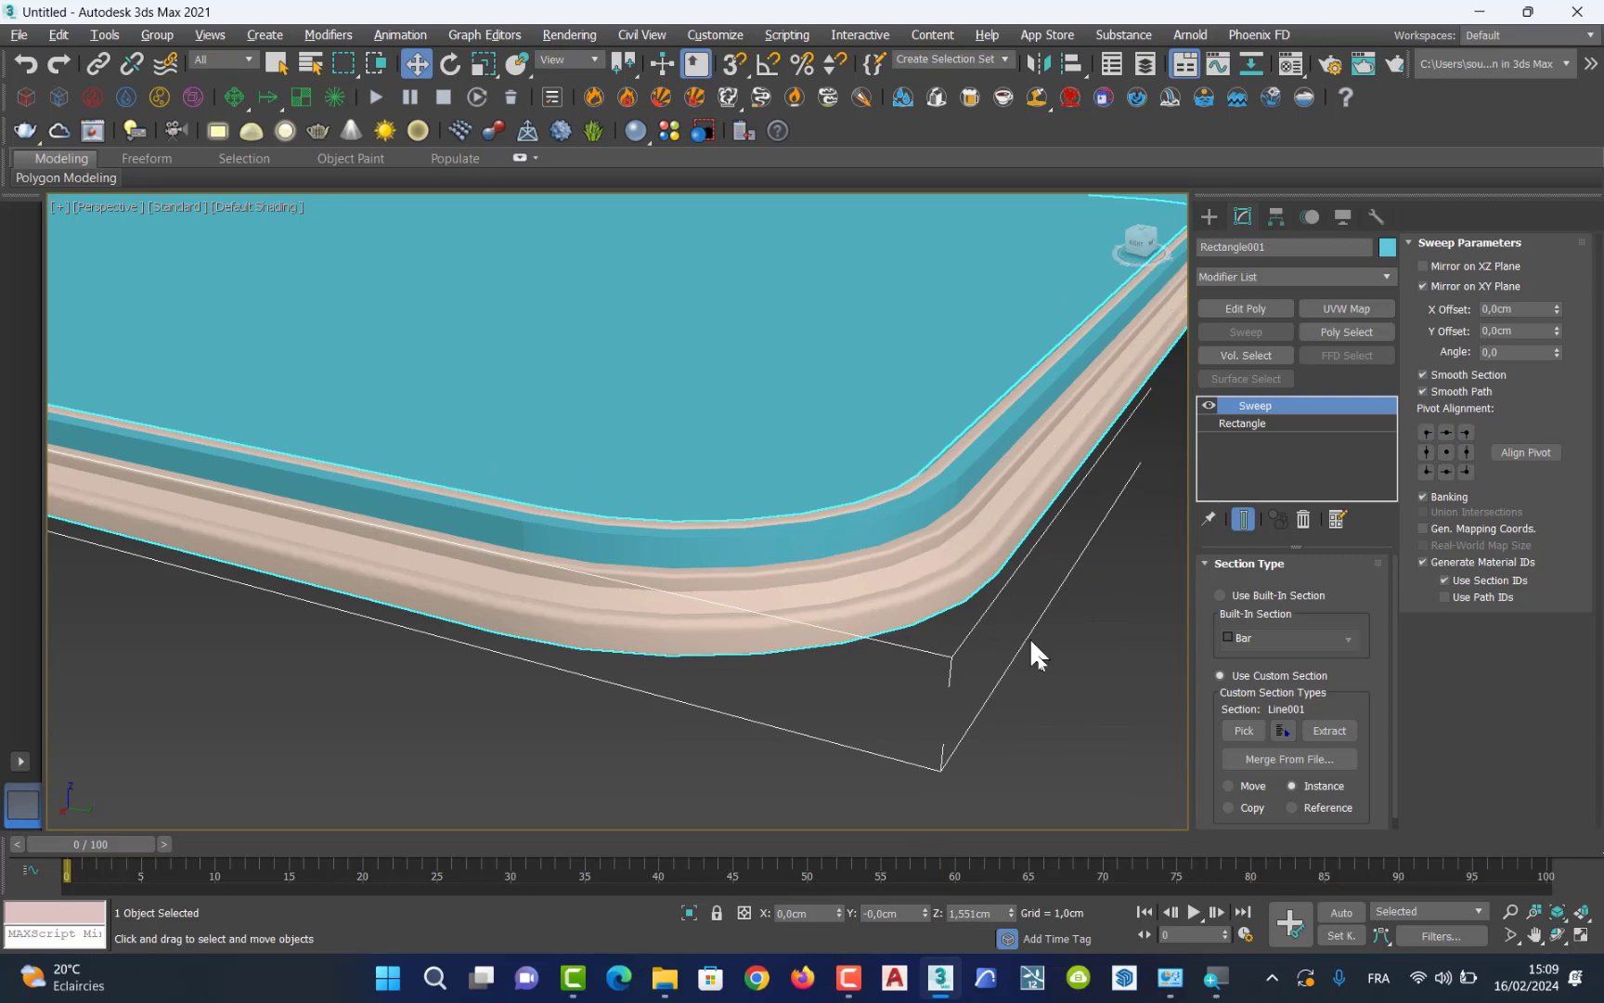
# Uniformly scale the support slab down to about 98.1% so it sits inside the molded frame.
pyautogui.click(1068, 697)
pyautogui.click(698, 298)
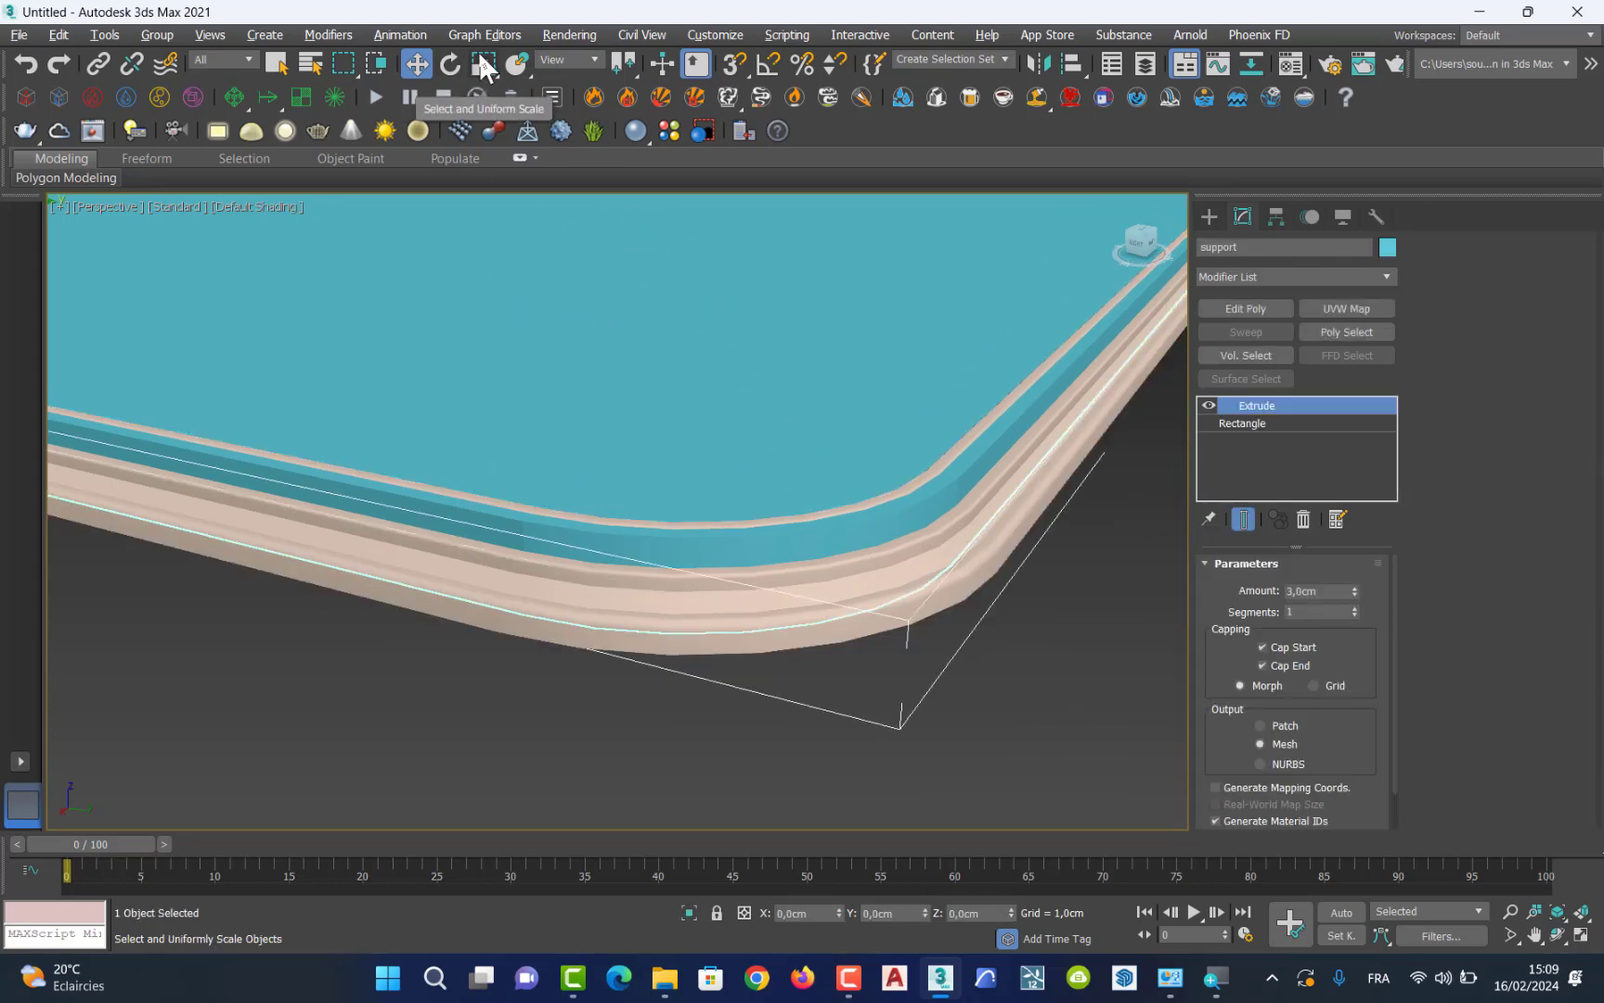
pyautogui.click(482, 64)
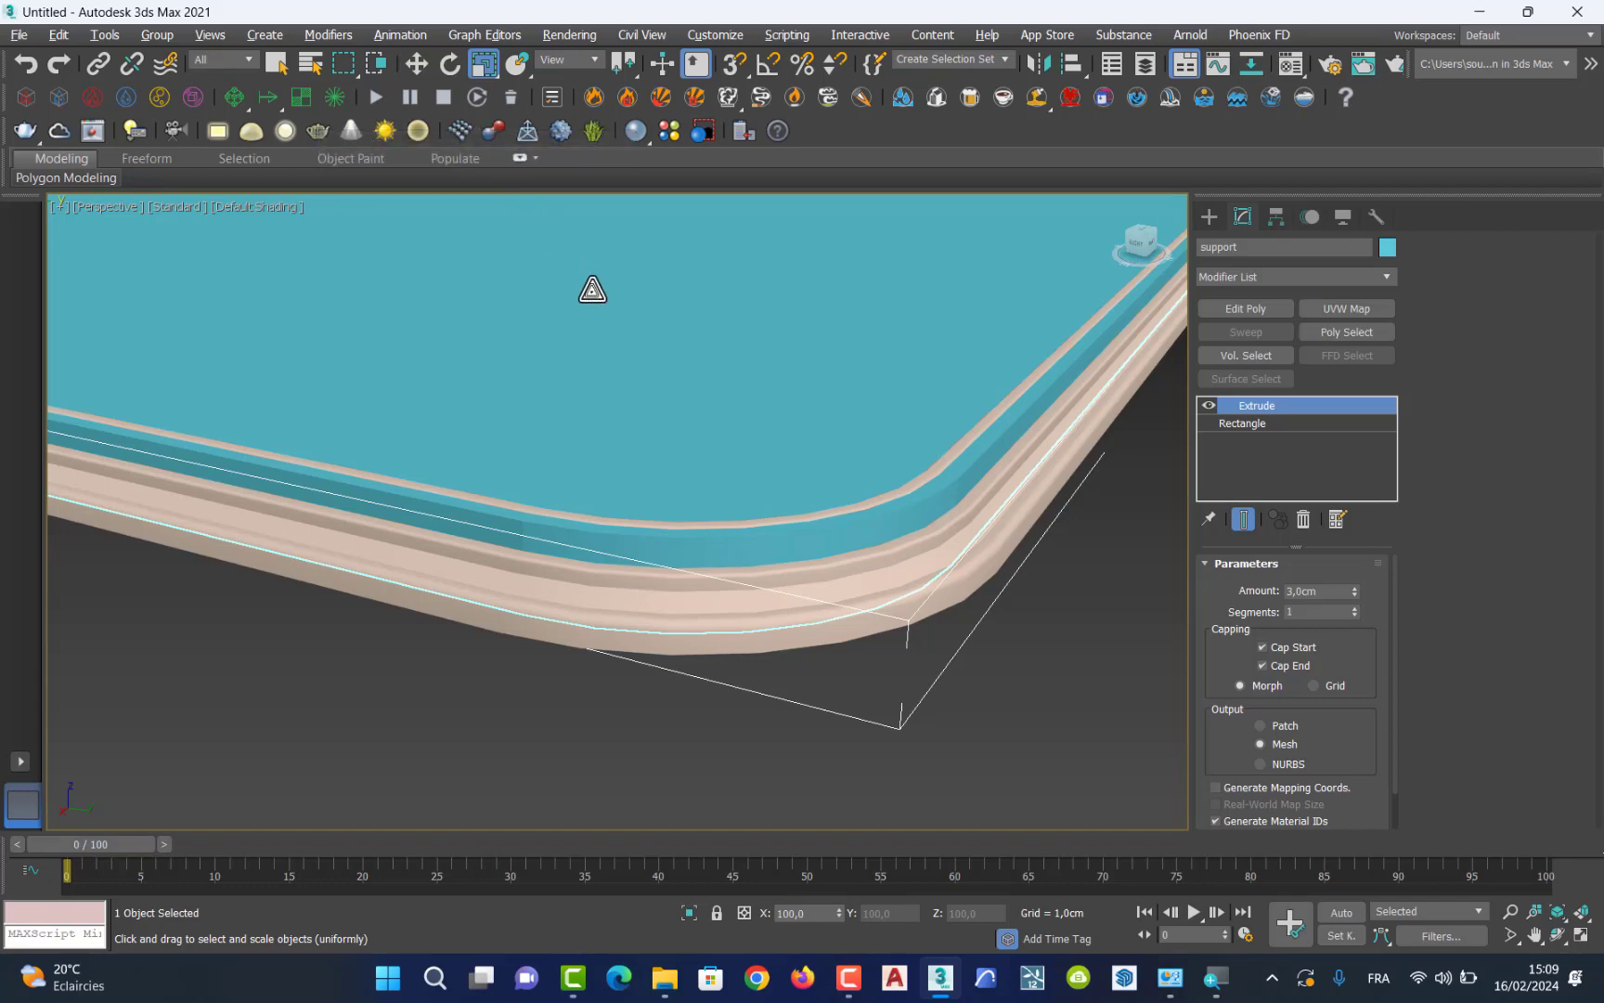
pyautogui.moveTo(592, 290); pyautogui.dragTo(582, 292)
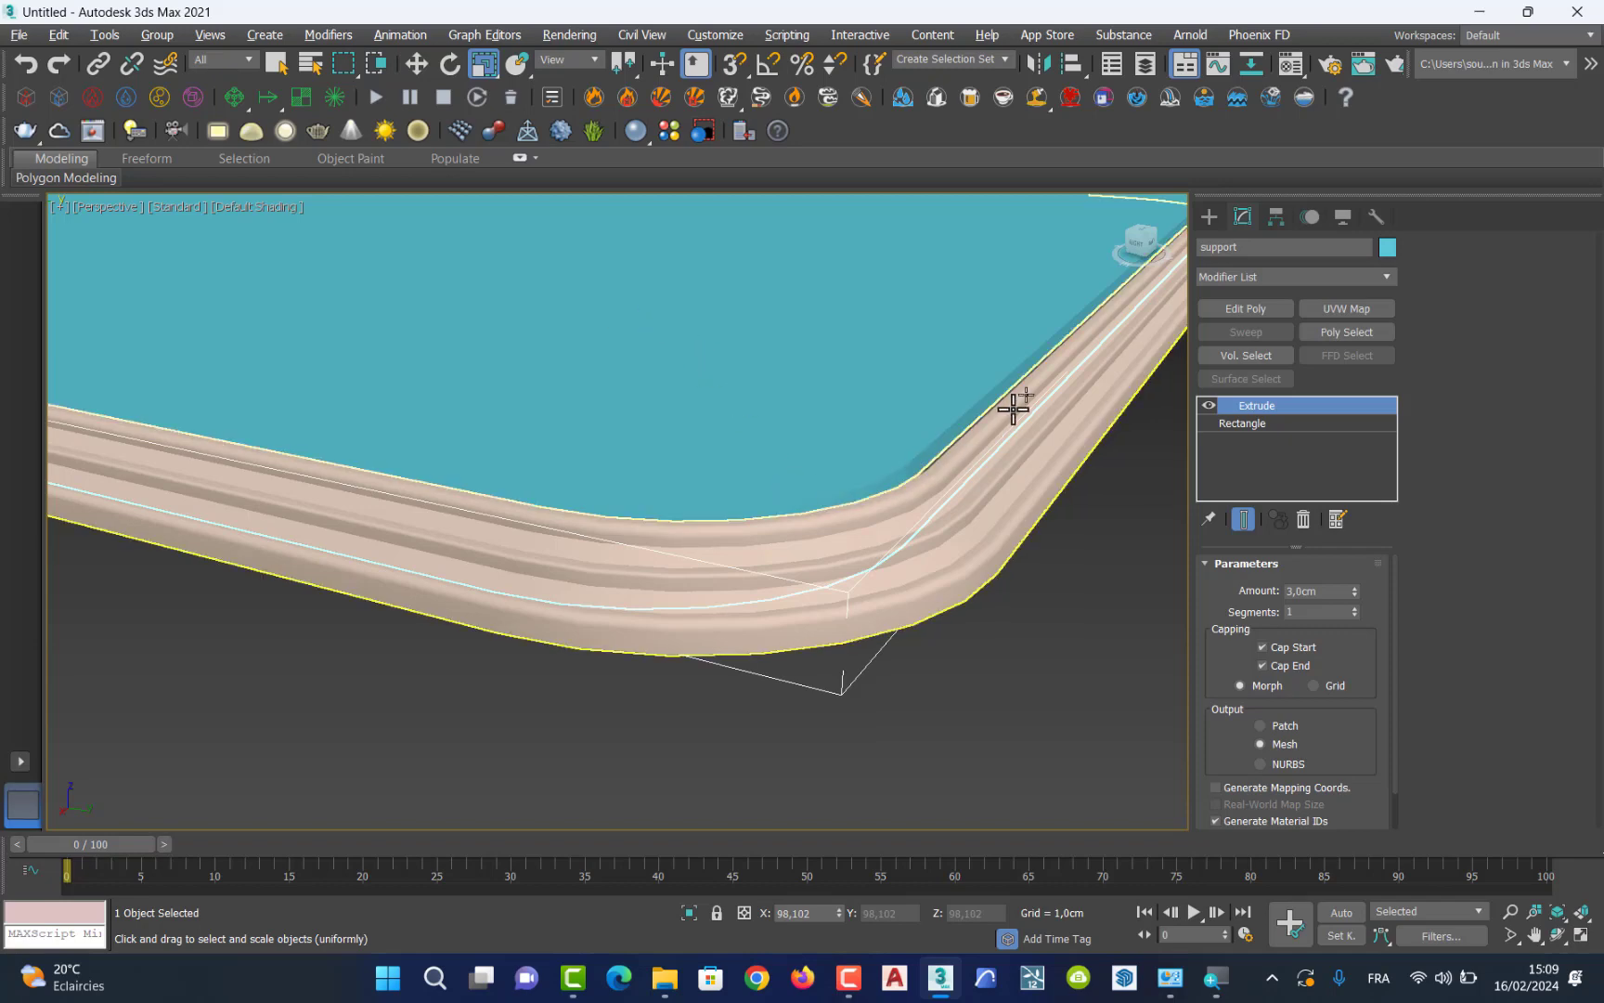
# Examine how the scaled support fits within the frame's sides and rounded corner in the top view, leaving the swept frame selected for moving.
pyautogui.hotkey('alt', 'w')
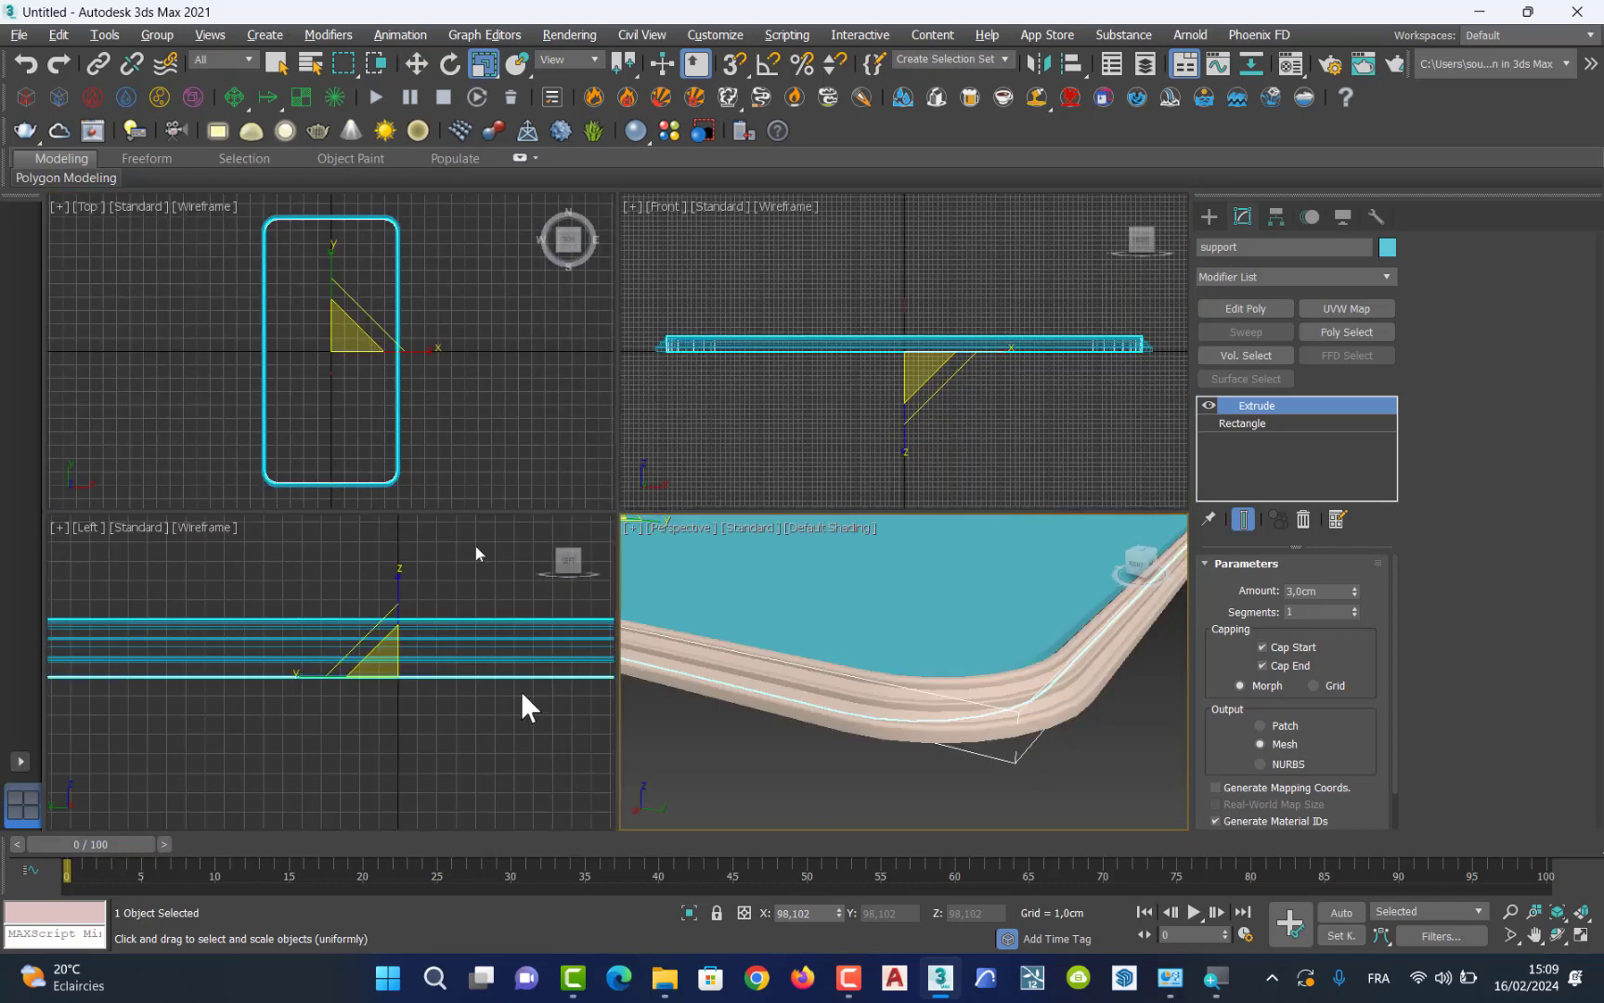
pyautogui.middleClick(489, 357)
pyautogui.hotkey('alt', 'w')
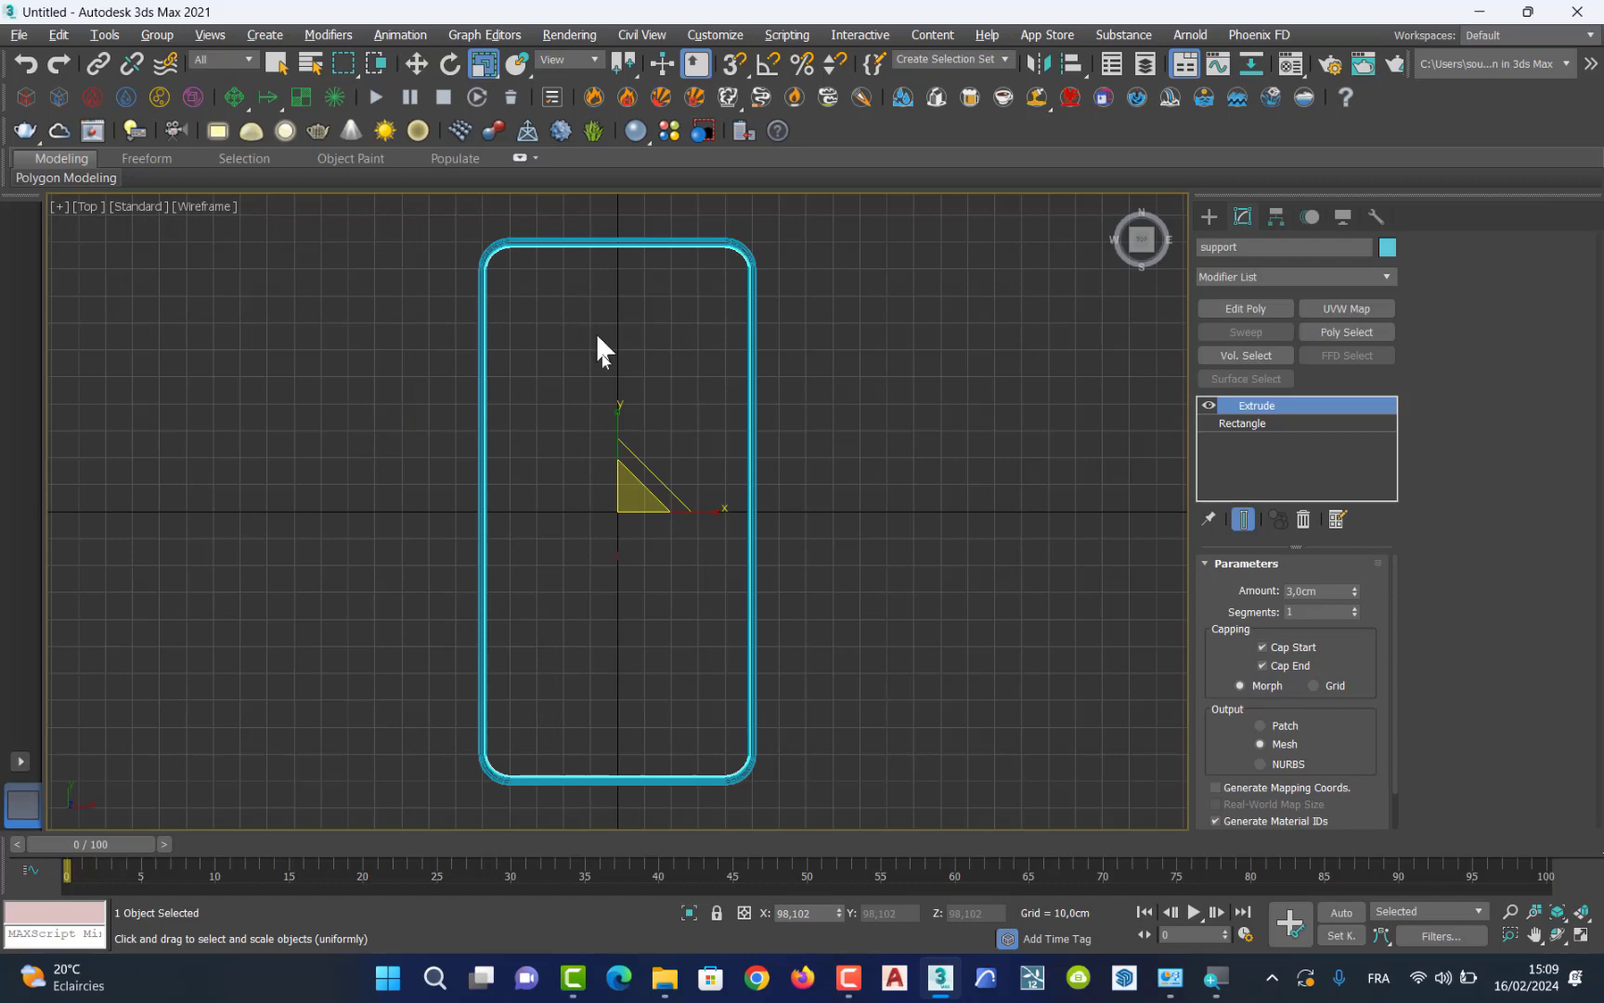
pyautogui.click(856, 656)
pyautogui.scroll(5, 539, 526)
pyautogui.scroll(2, 495, 545)
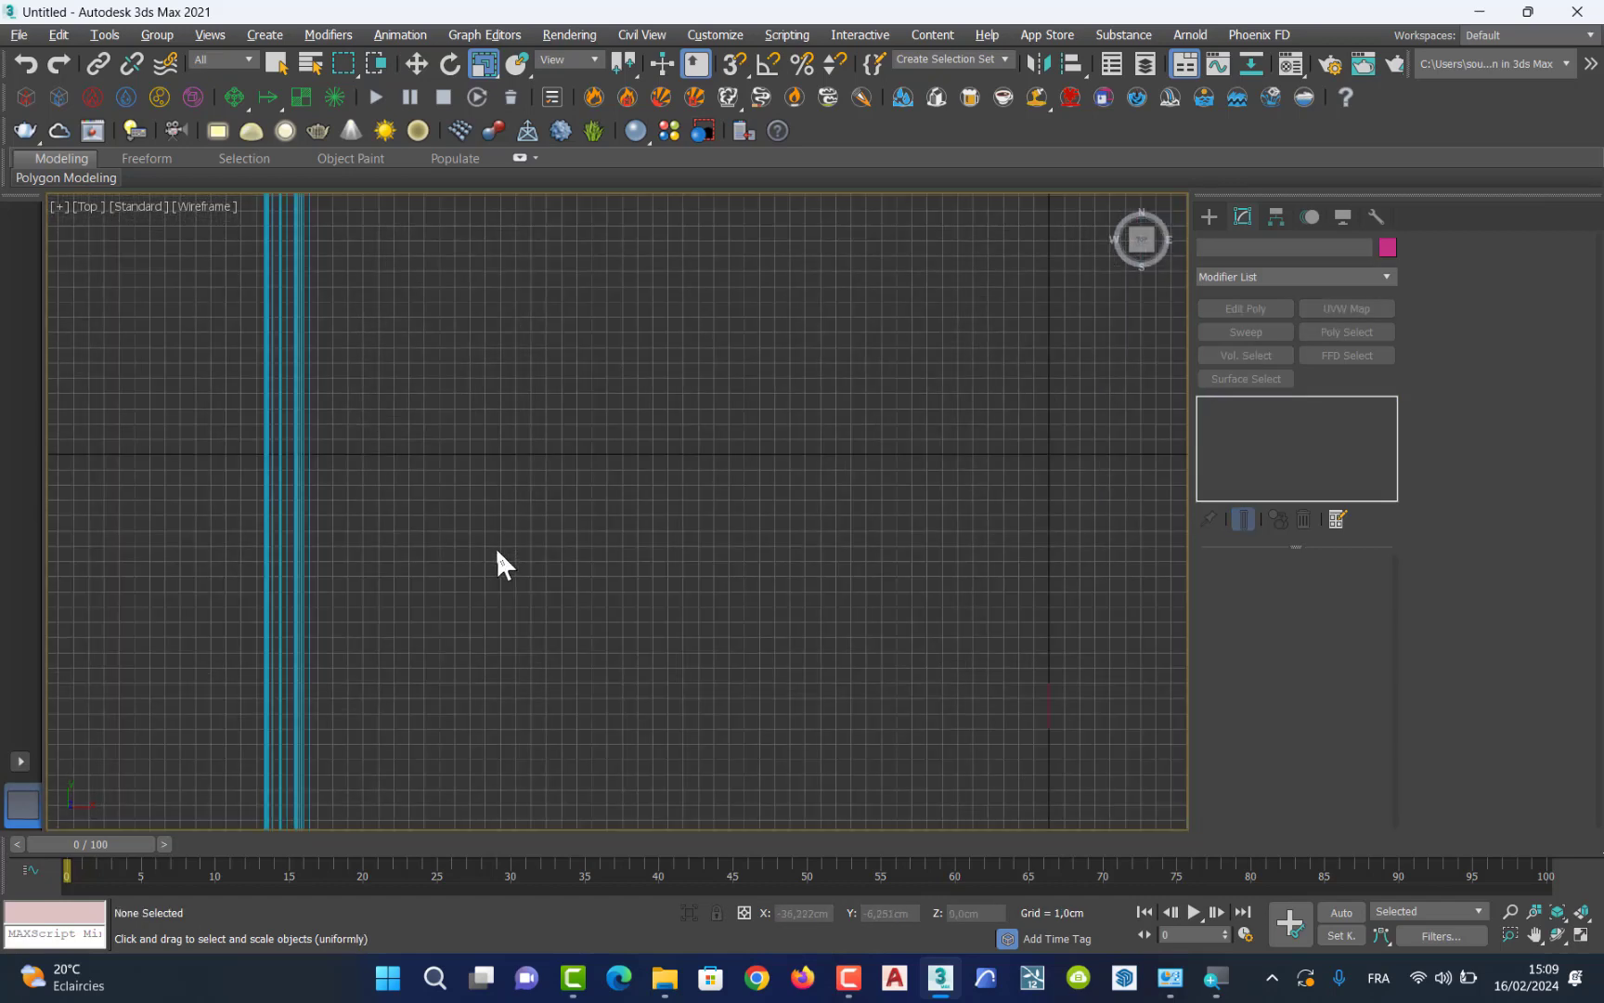
pyautogui.scroll(-6, 501, 548)
pyautogui.scroll(-4, 645, 244)
pyautogui.scroll(5, 612, 206)
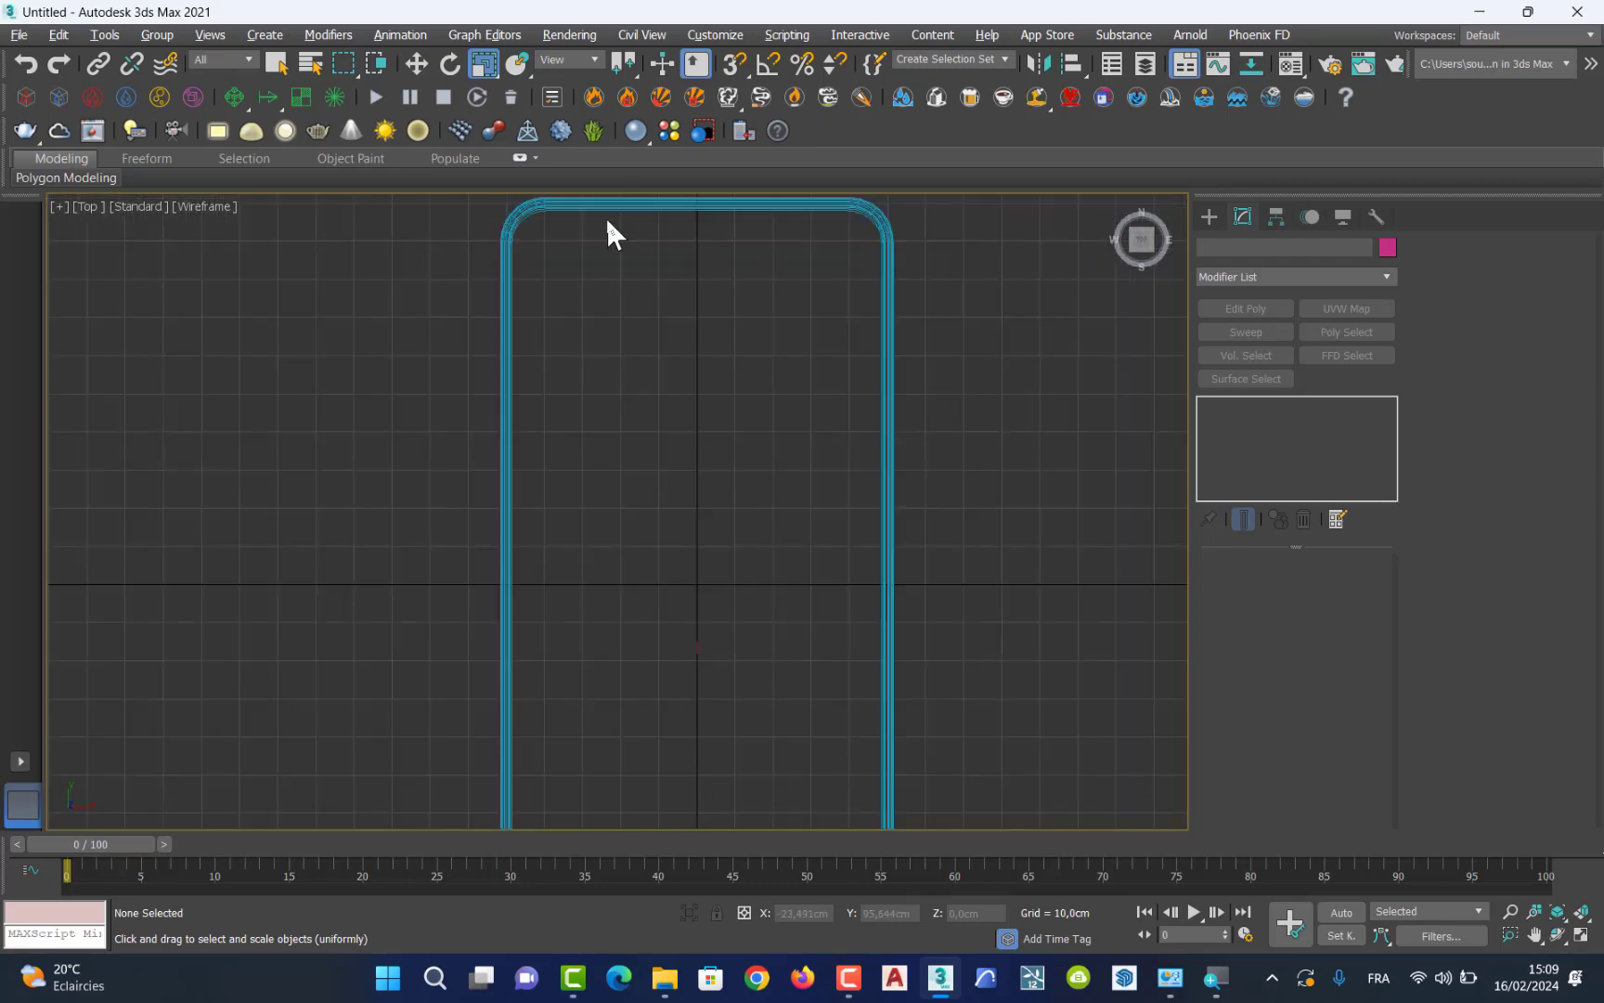
pyautogui.scroll(2, 440, 212)
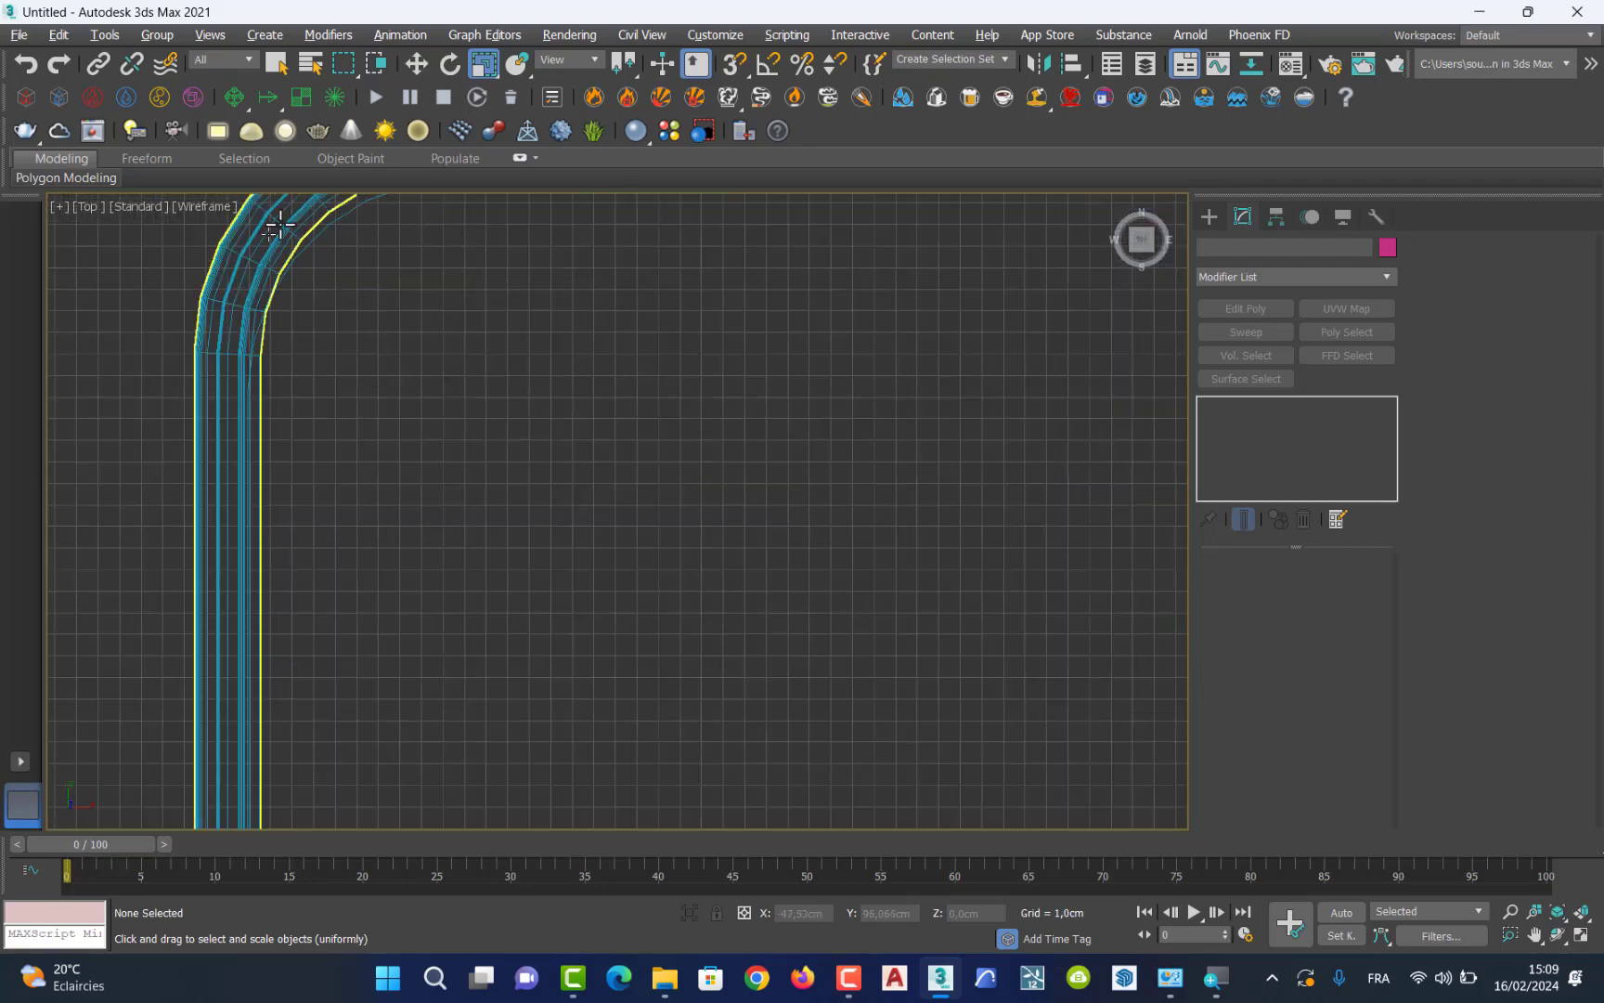
pyautogui.click(416, 63)
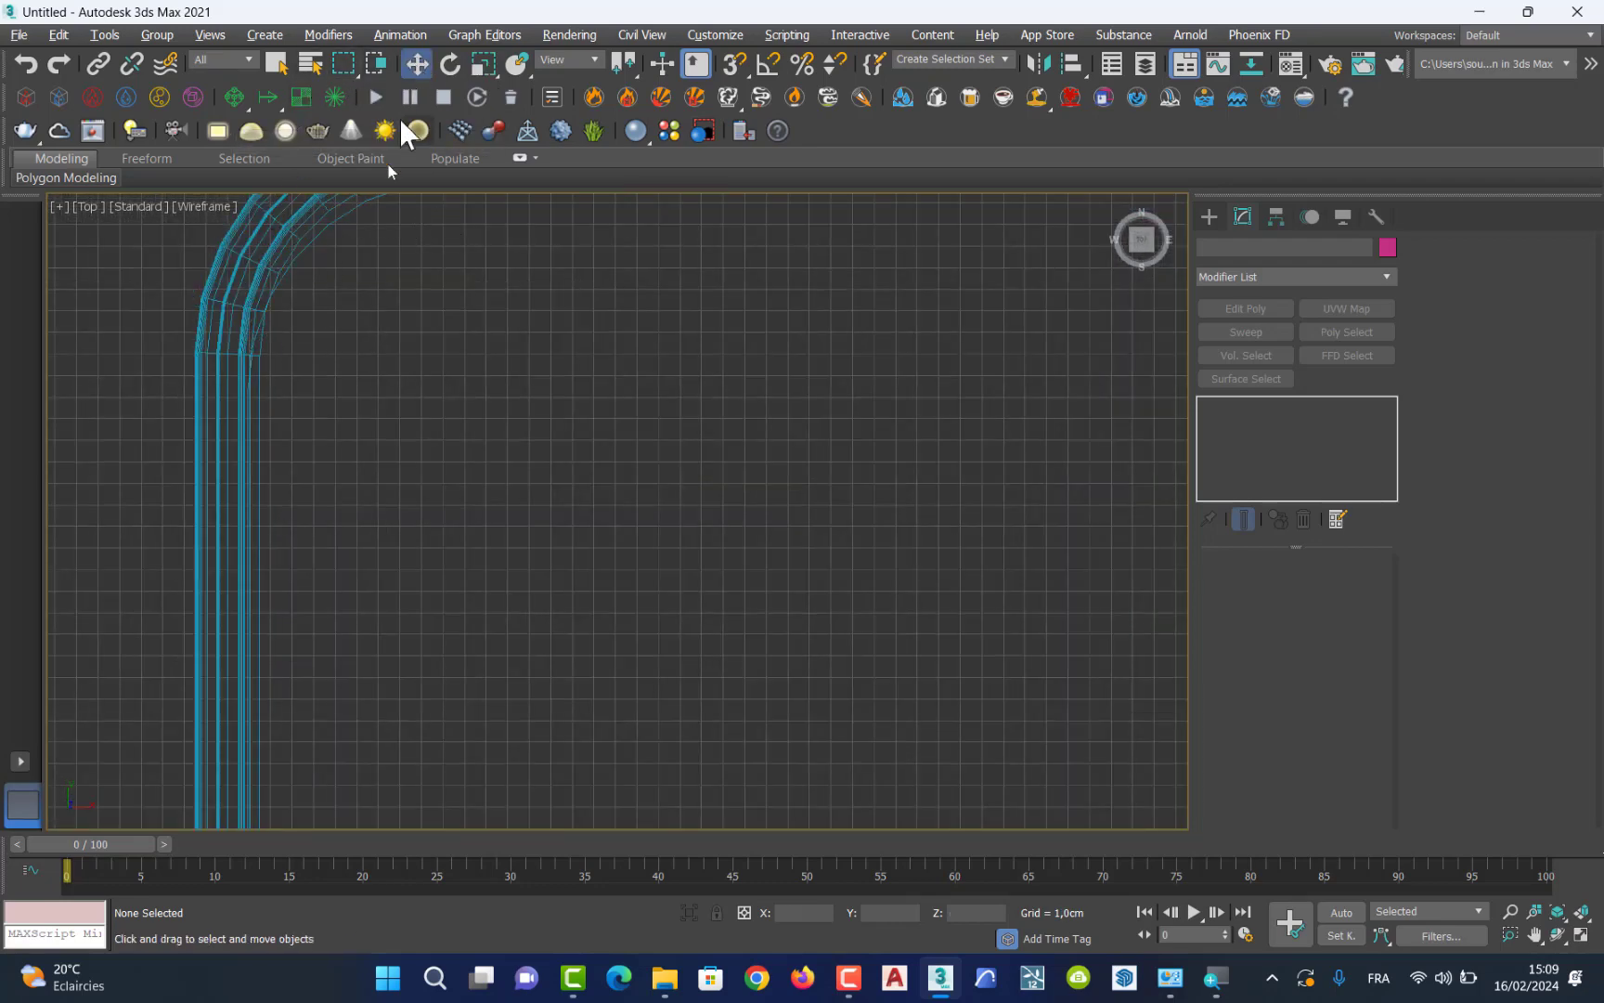
pyautogui.click(225, 282)
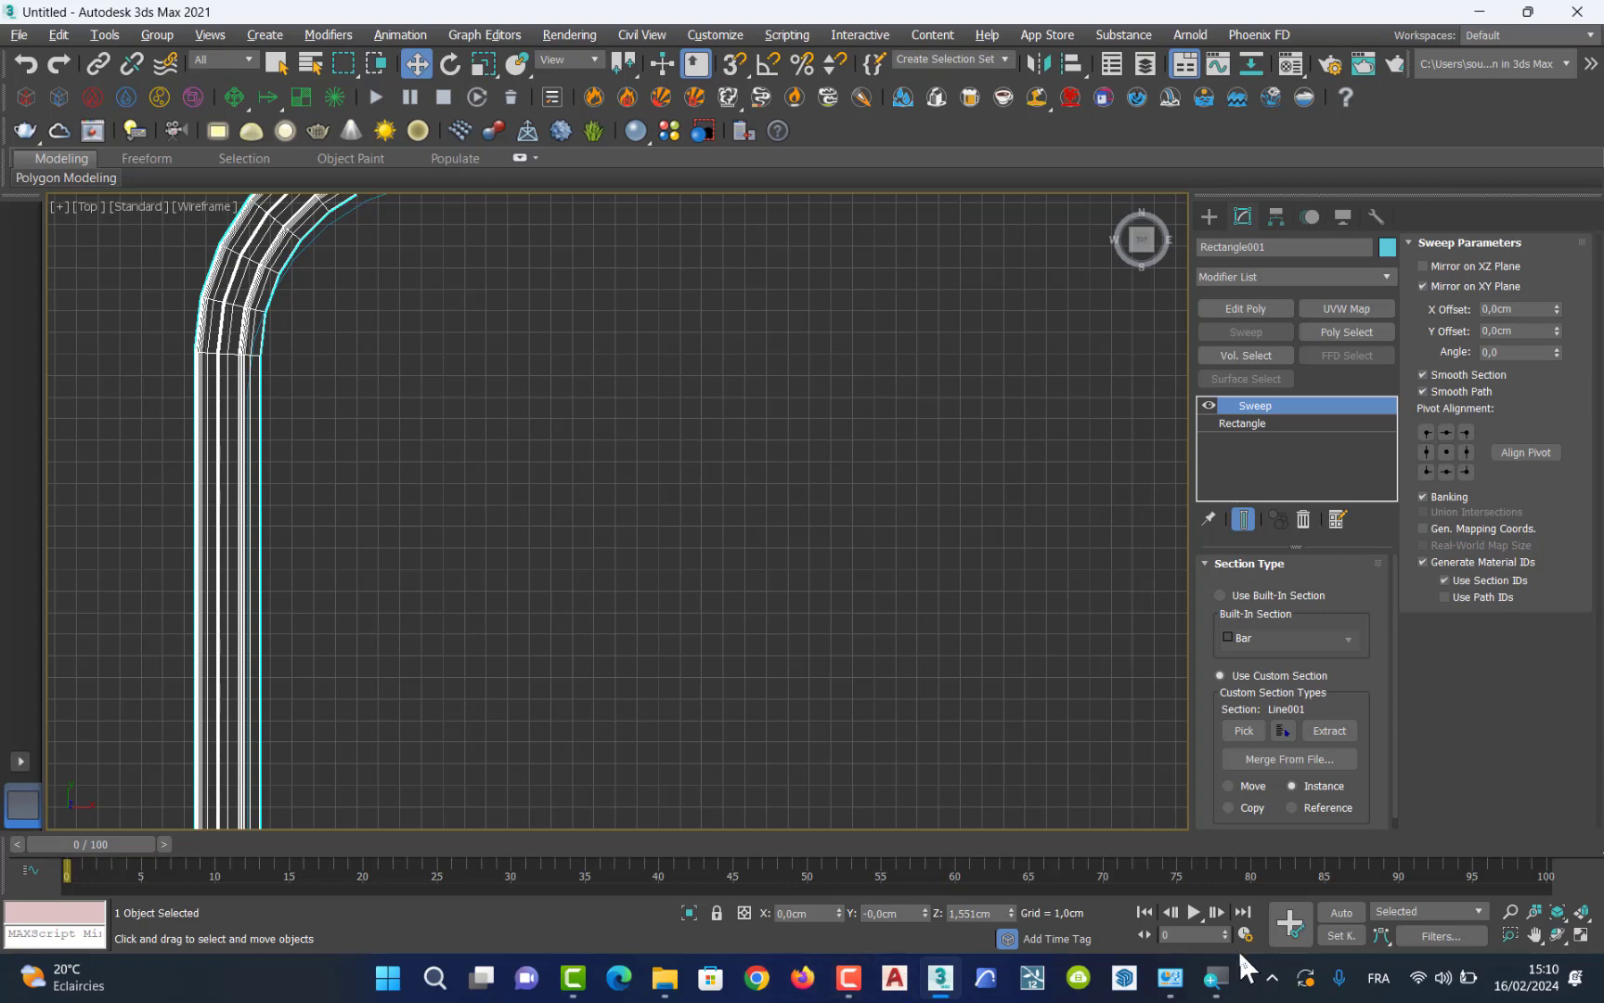
pyautogui.click(847, 977)
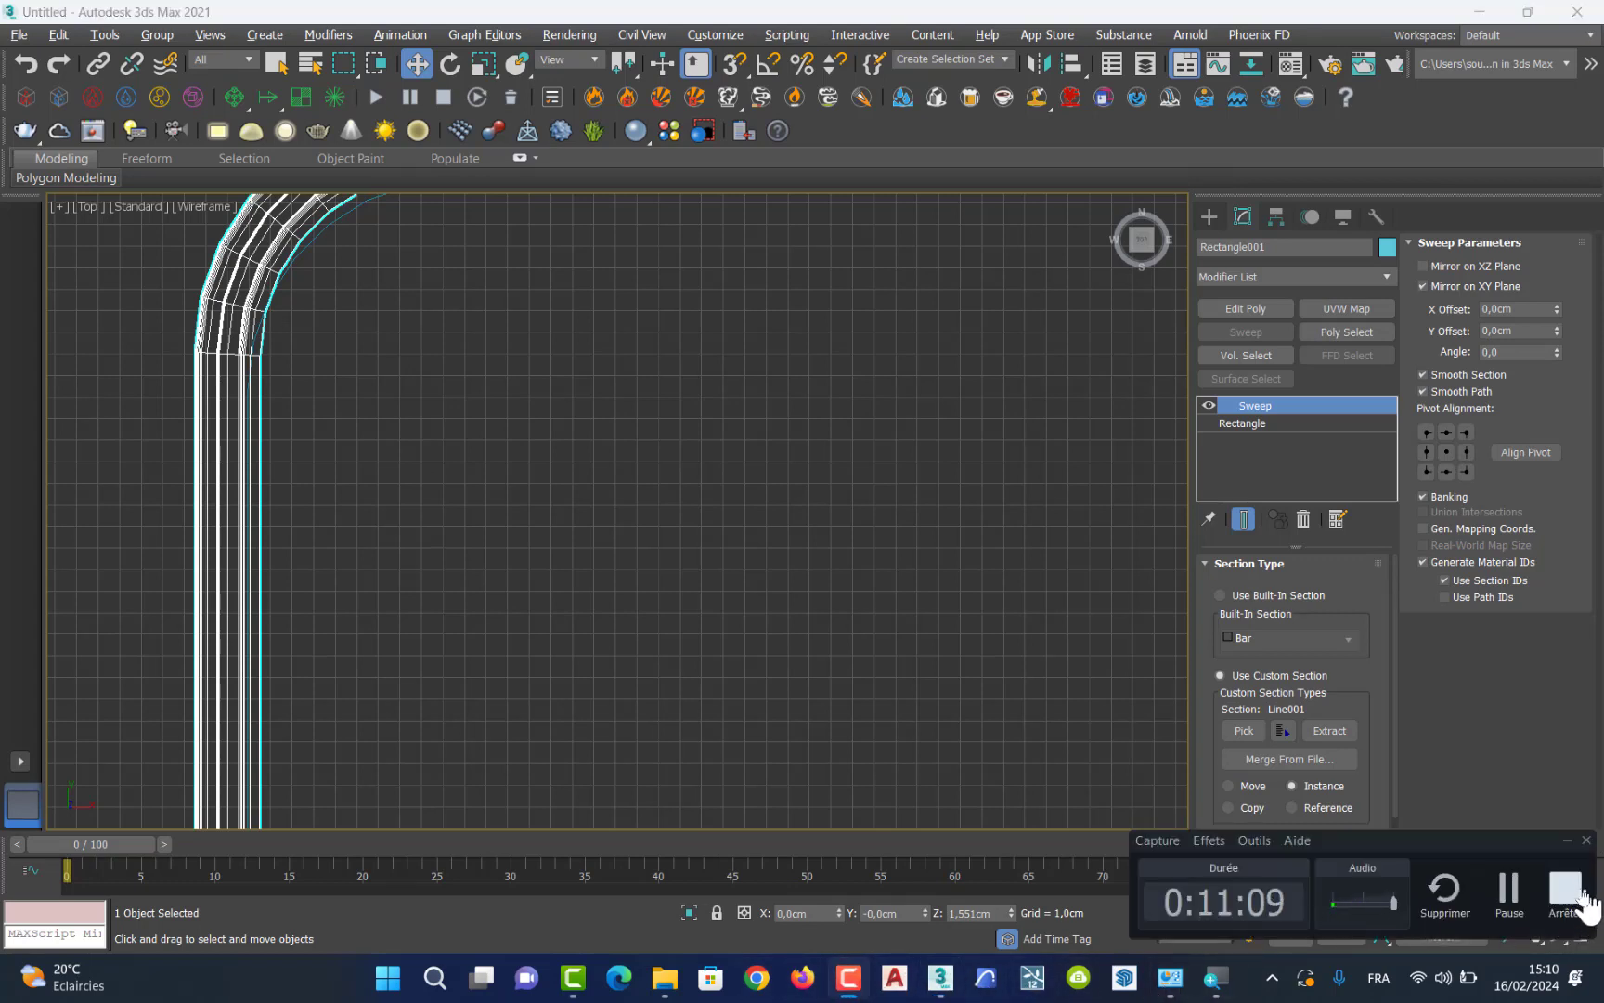